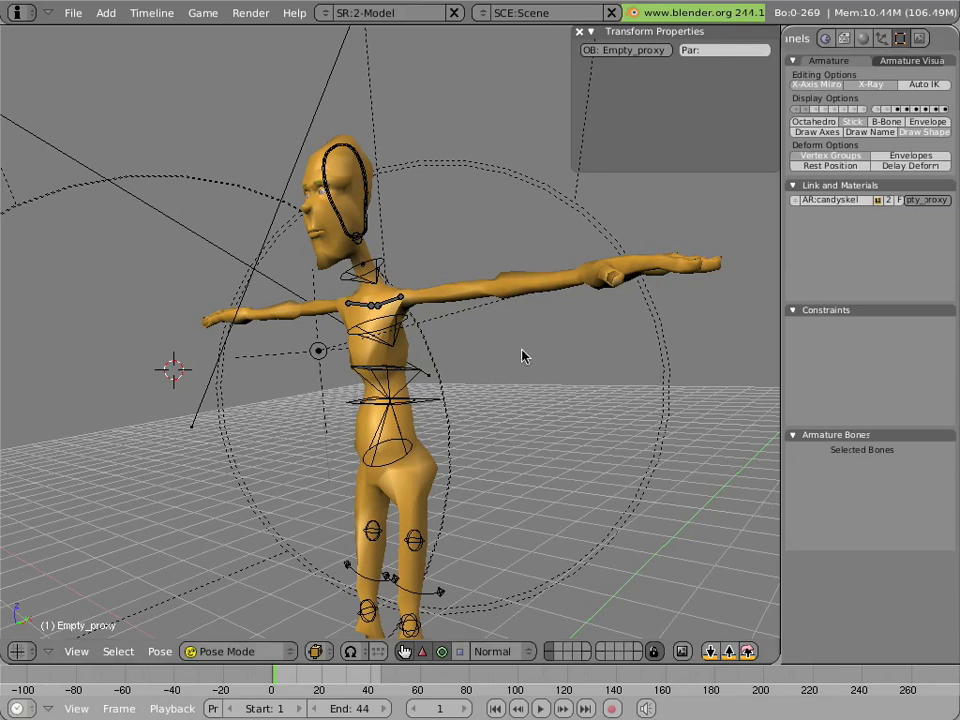
- Inspect the rigged character from several angles in wireframe and shaded display, and through the scene camera
{"action": "middle_click_drag", "start_coordinate": [437, 317], "coordinate": [541, 326]}
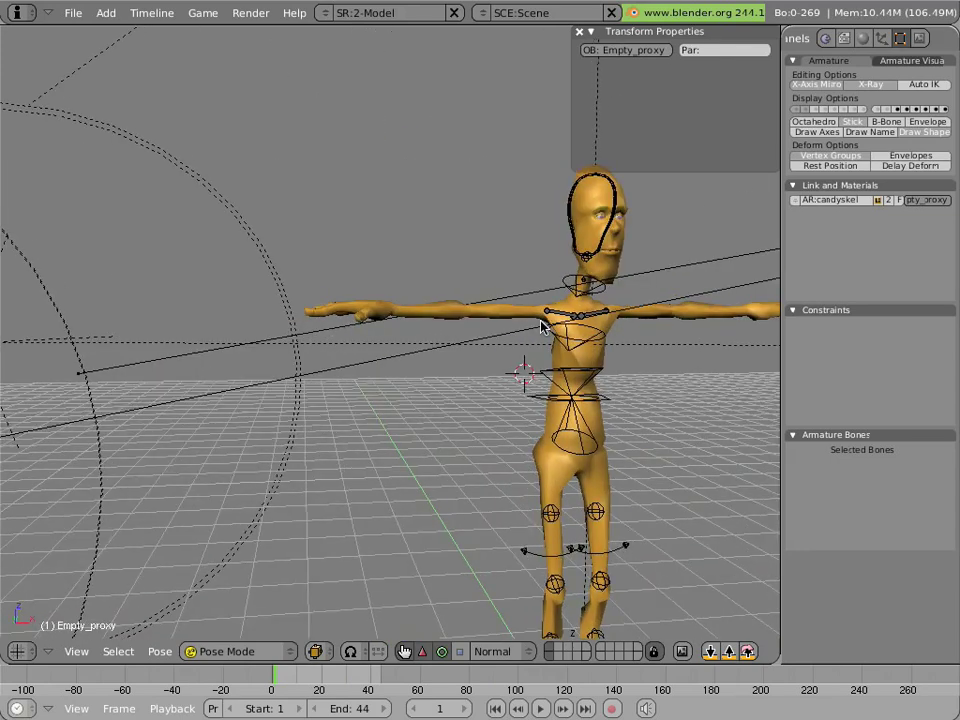
{"action": "right_click", "coordinate": [466, 311]}
{"action": "middle_click_drag", "start_coordinate": [440, 284], "coordinate": [549, 364]}
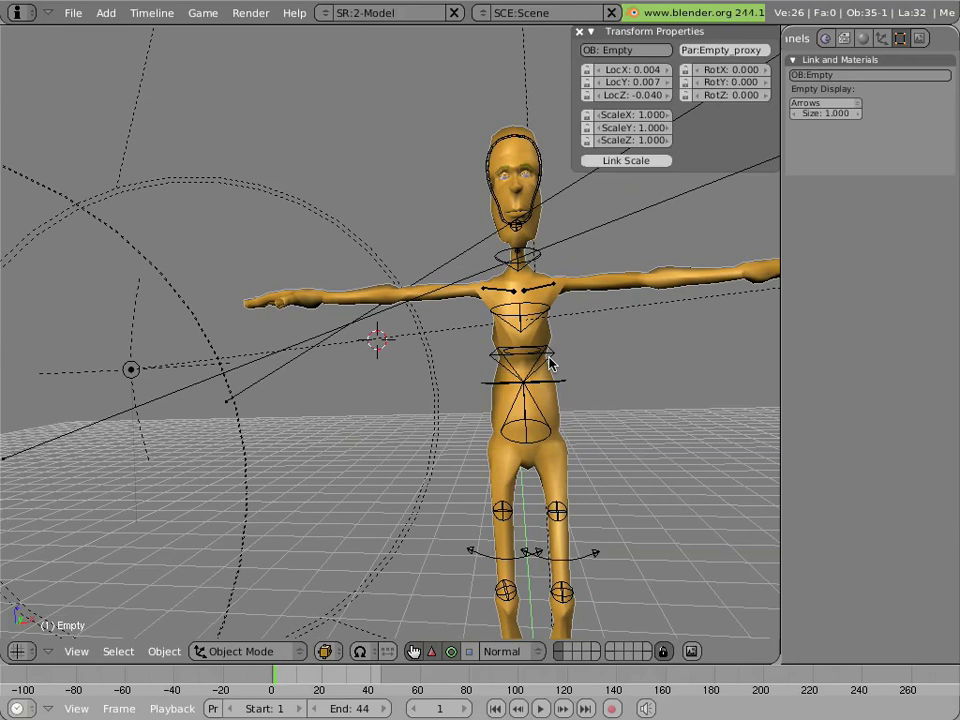
{"action": "key", "text": "z"}
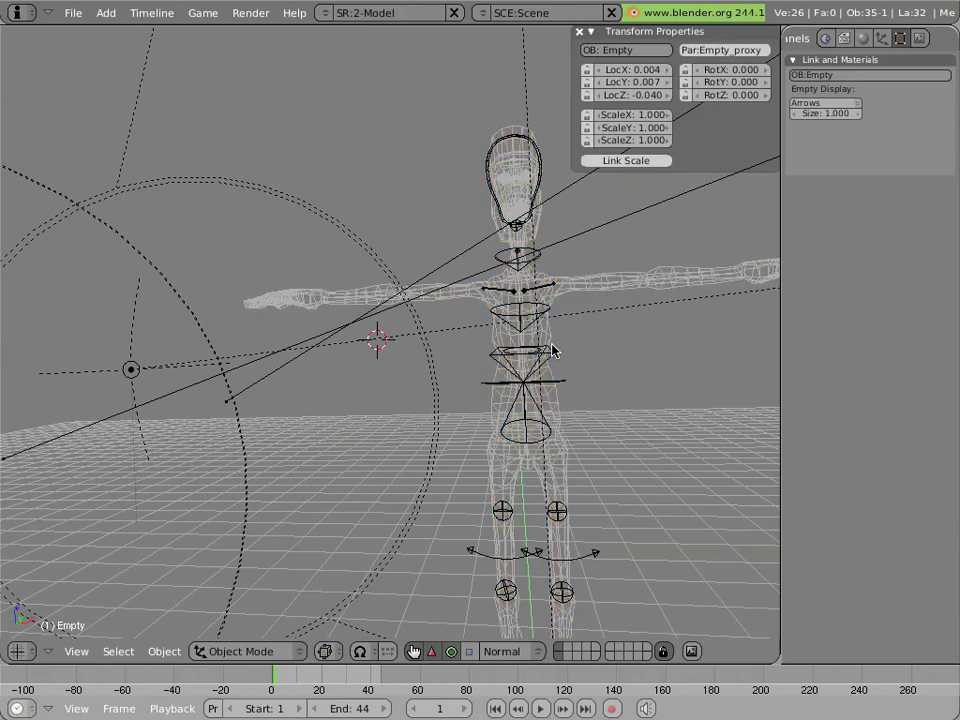
{"action": "key", "text": "z"}
{"action": "scroll", "coordinate": [540, 322], "scroll_direction": "down", "scroll_amount": 3}
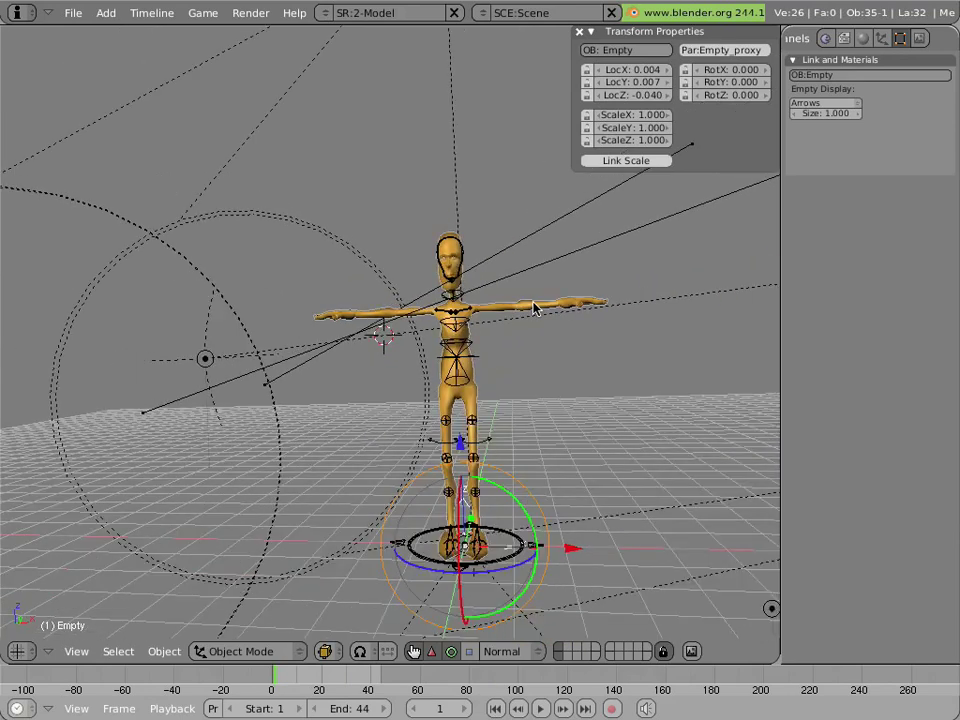
{"action": "middle_click_drag", "start_coordinate": [535, 308], "coordinate": [493, 339]}
{"action": "key", "text": "z"}
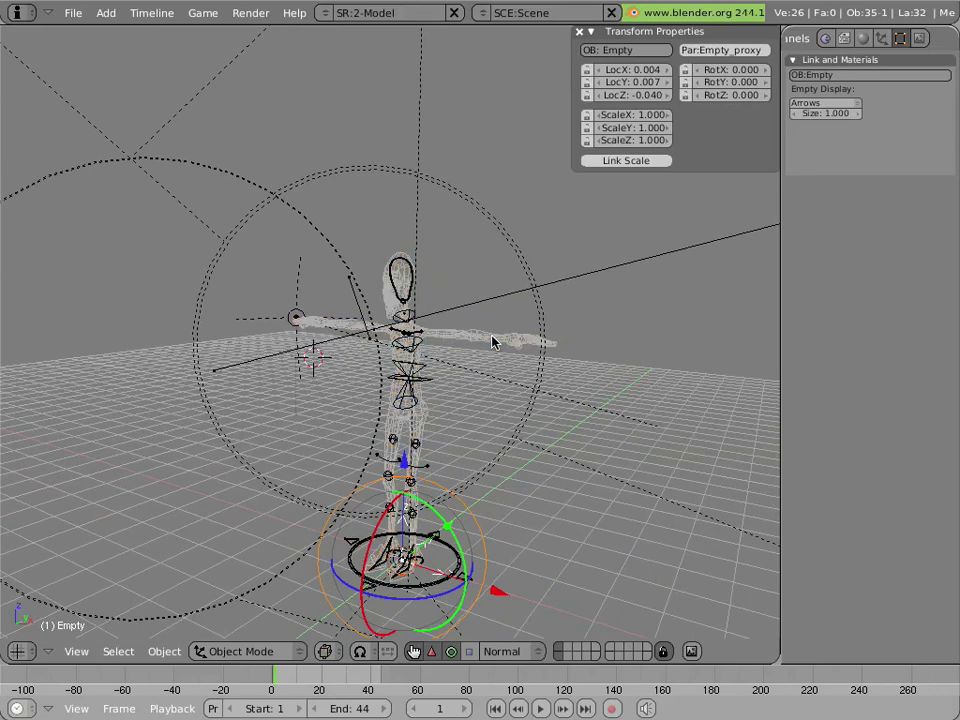
{"action": "key", "text": "z"}
{"action": "middle_click_drag", "start_coordinate": [364, 343], "coordinate": [455, 427]}
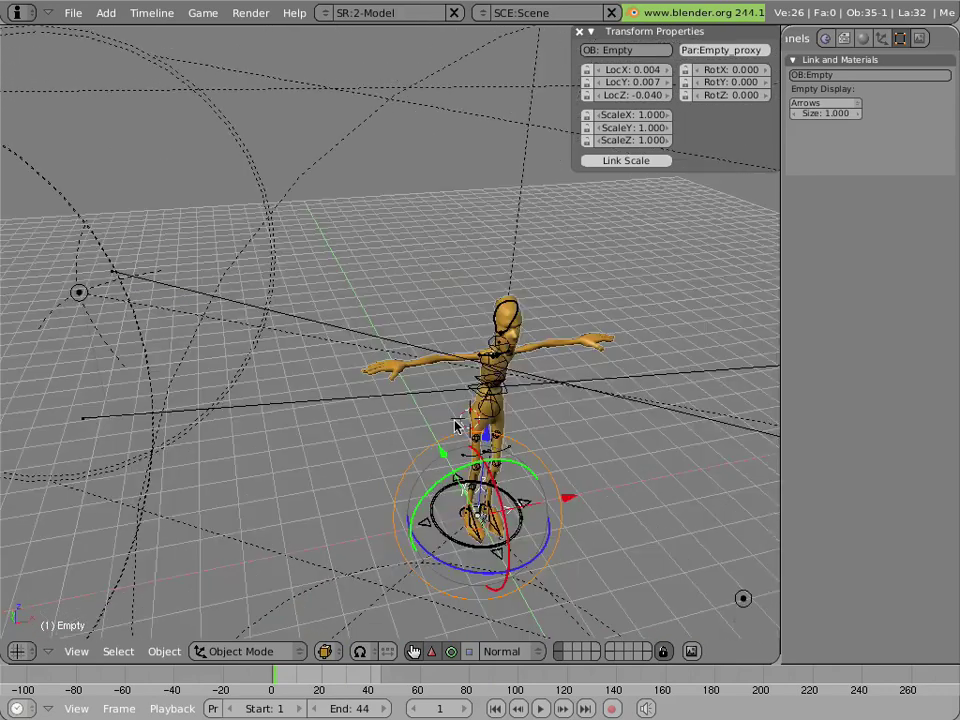
{"action": "key", "text": "KP_0"}
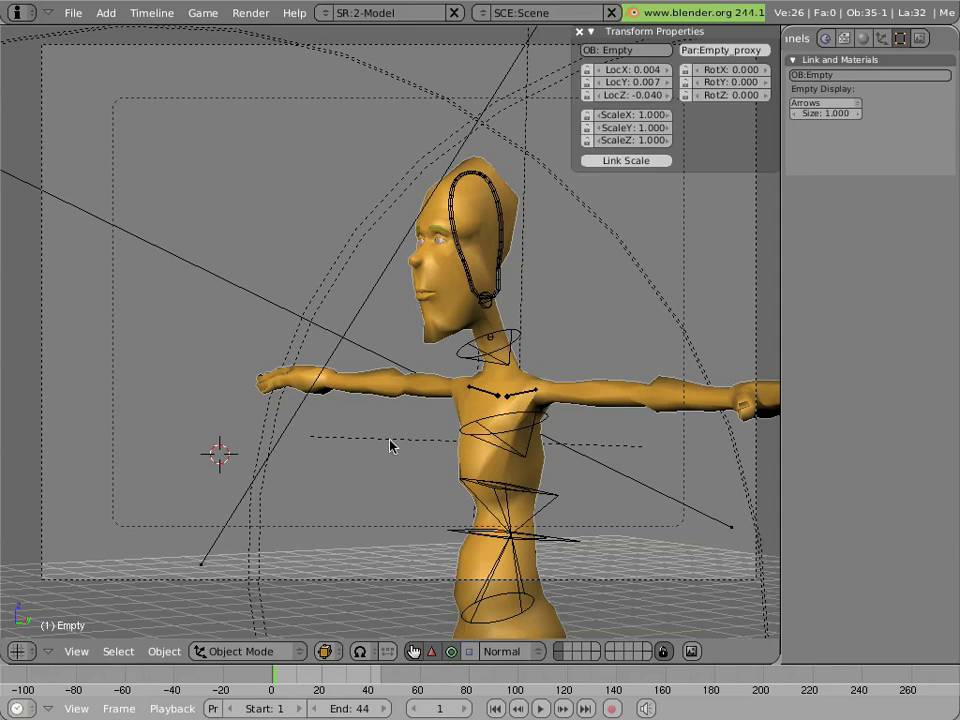
- Select the left foot control bone, foot.L, of the Empty_proxy armature
{"action": "middle_click_drag", "start_coordinate": [394, 461], "coordinate": [380, 200], "text": "shift"}
{"action": "scroll", "coordinate": [397, 331], "scroll_direction": "down", "scroll_amount": 2}
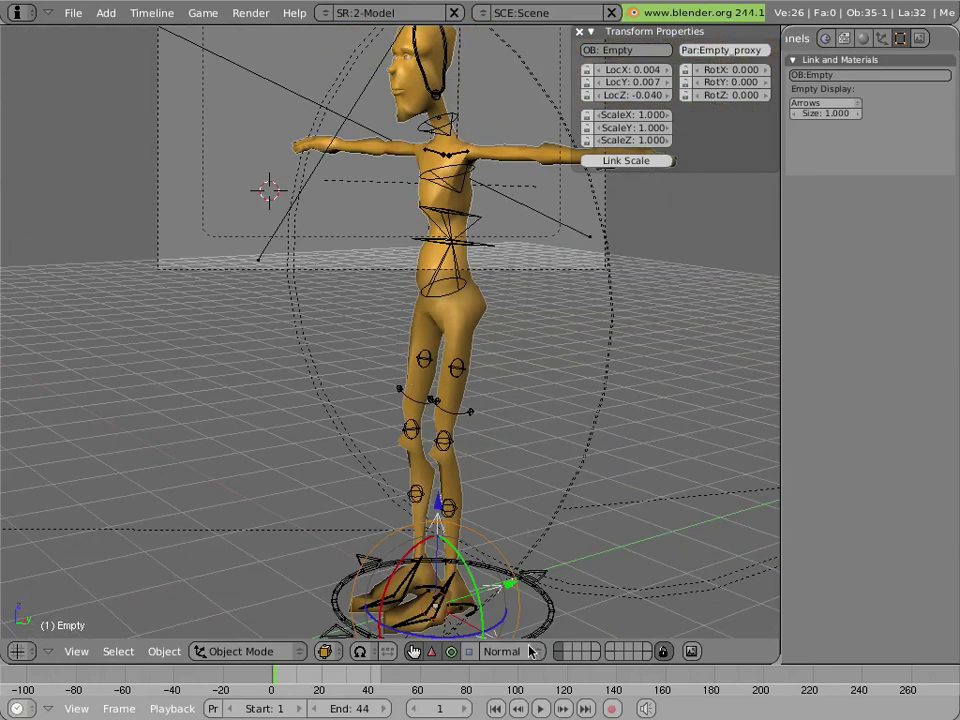
{"action": "right_click", "coordinate": [463, 610]}
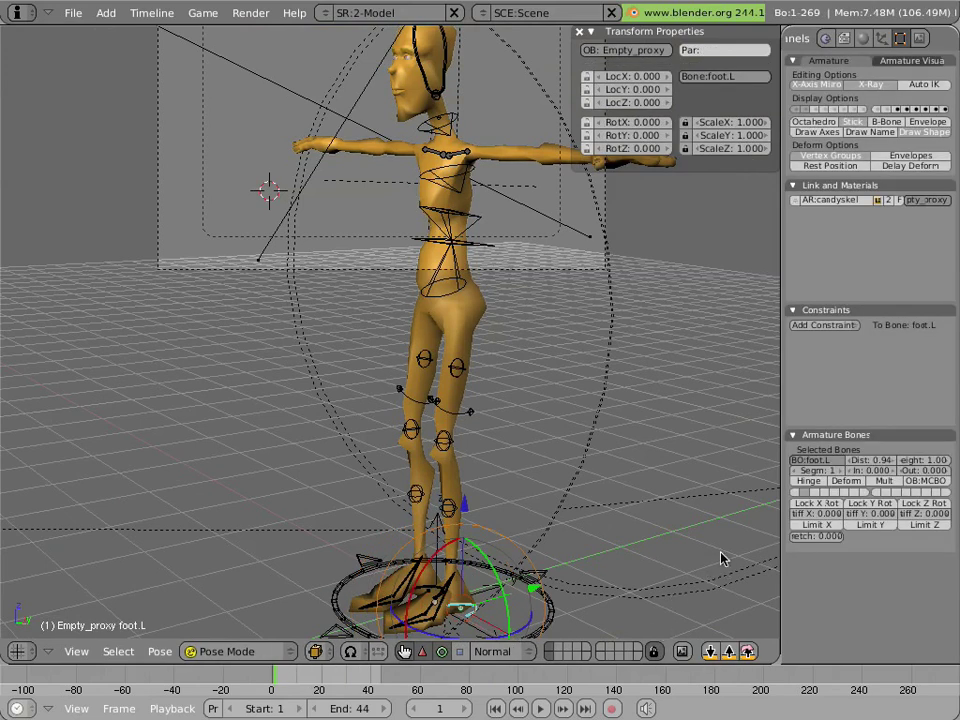
- Split the 3D view horizontally with an Action Editor below, and enable automatic keyframe insertion
{"action": "right_click", "coordinate": [779, 342]}
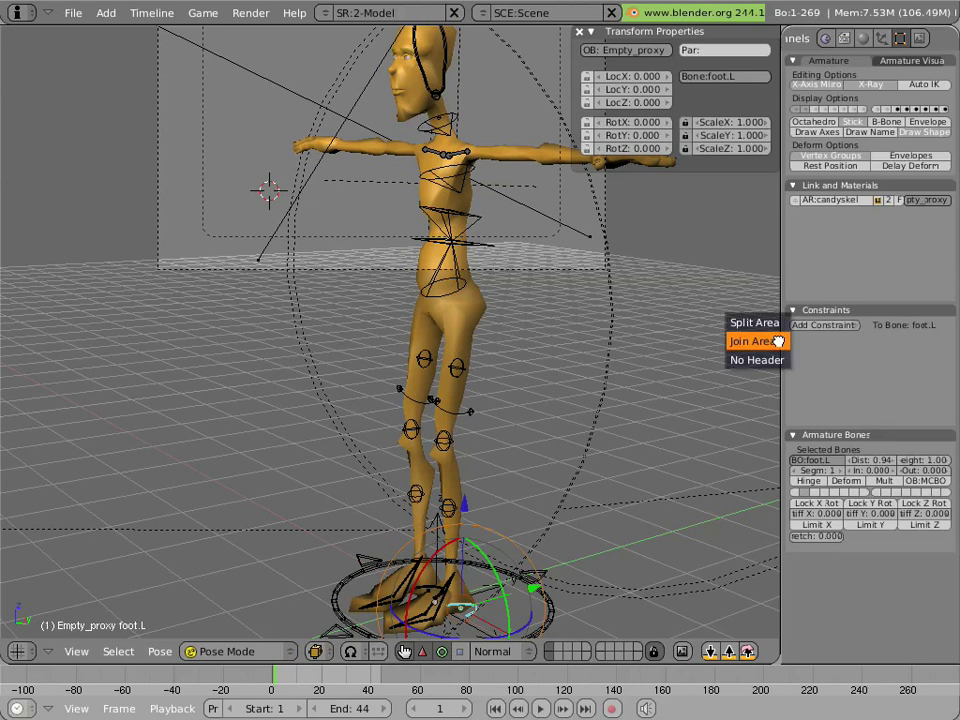
{"action": "left_click", "coordinate": [770, 323]}
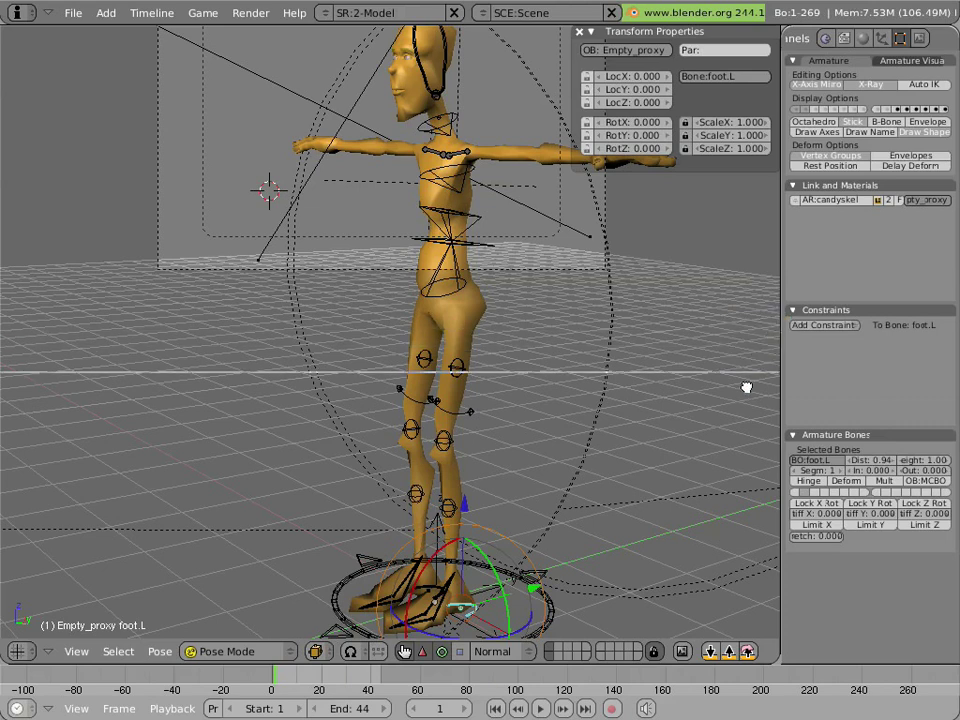
{"action": "left_click", "coordinate": [740, 450]}
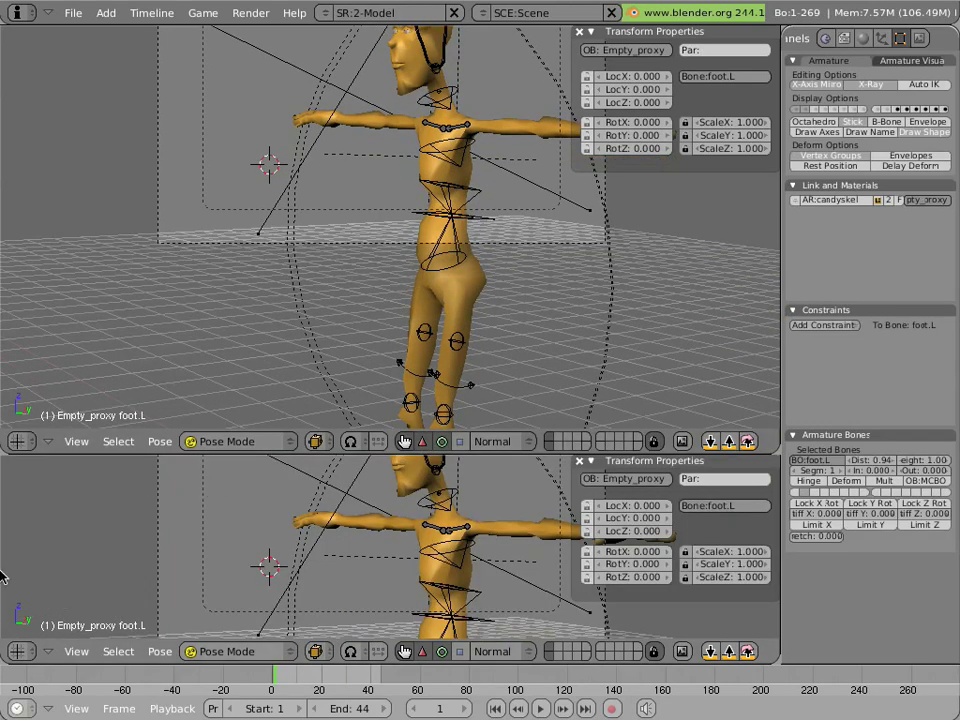
{"action": "left_click", "coordinate": [30, 652]}
{"action": "left_click", "coordinate": [50, 614]}
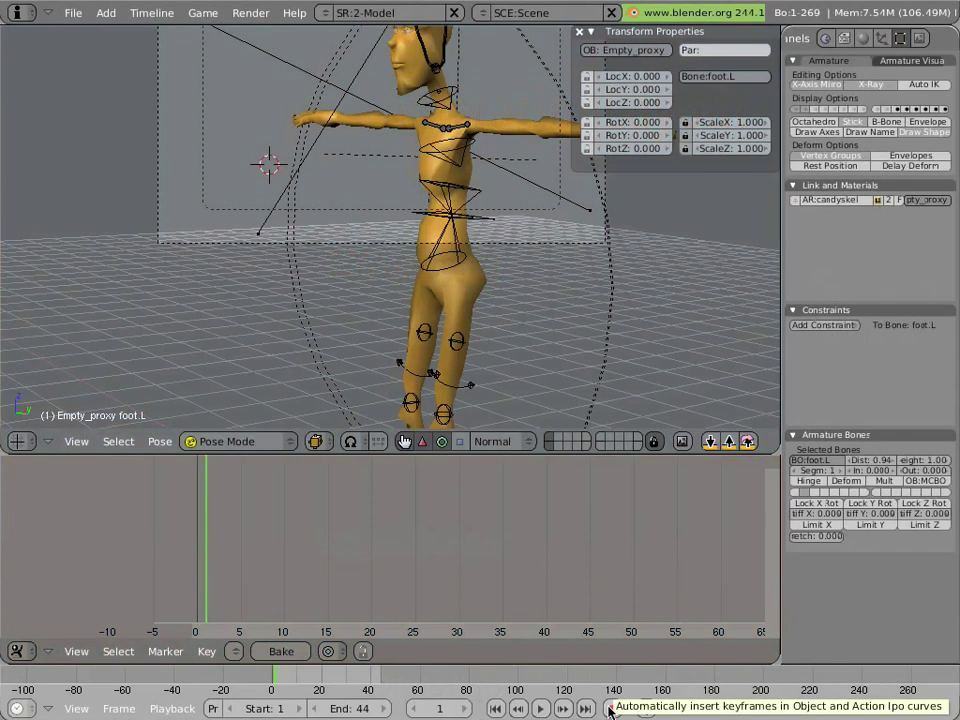
{"action": "left_click", "coordinate": [610, 708]}
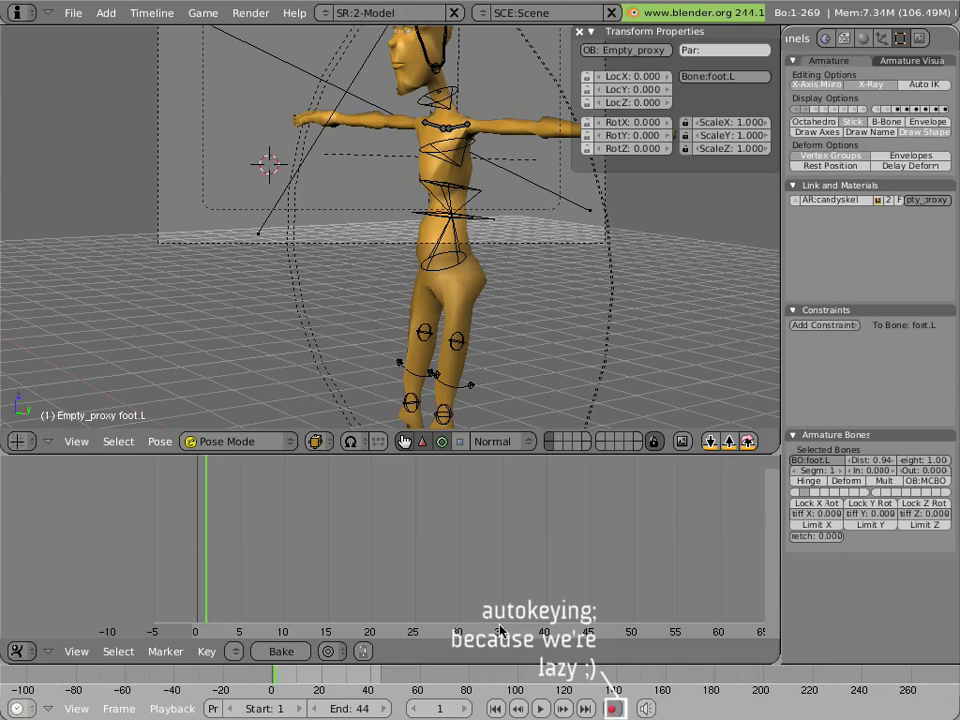
- Rotate the foot.L bone to about 37° around its Z axis at frame 1, turning the toes outward
{"action": "scroll", "coordinate": [345, 356], "scroll_direction": "down", "scroll_amount": 3}
{"action": "middle_click_drag", "start_coordinate": [342, 357], "coordinate": [334, 217]}
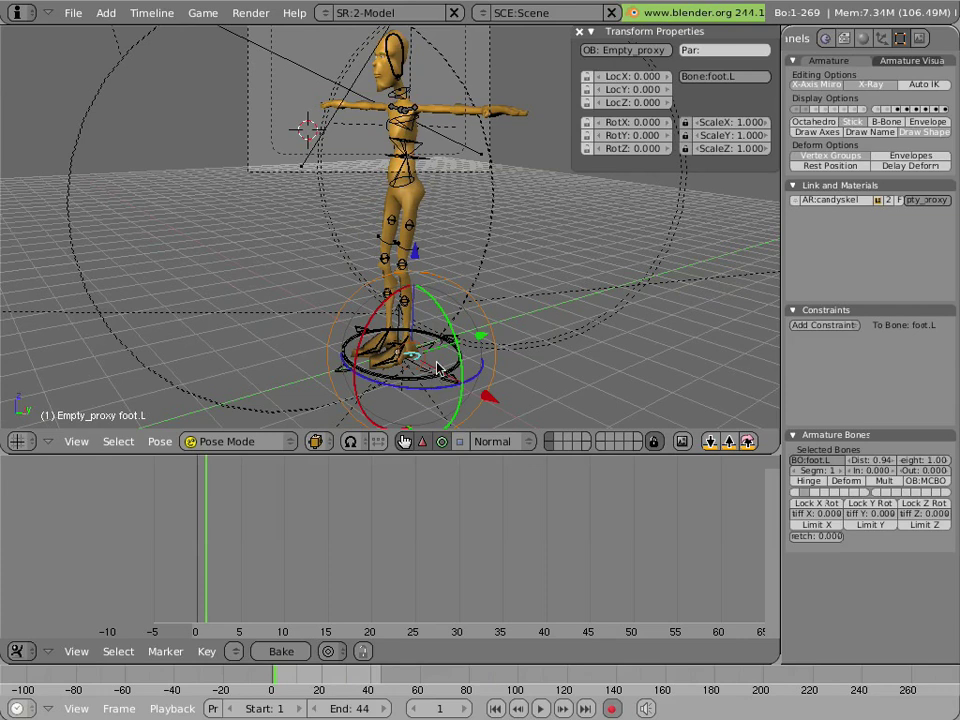
{"action": "middle_click_drag", "start_coordinate": [375, 381], "coordinate": [339, 111]}
{"action": "scroll", "coordinate": [321, 284], "scroll_direction": "up", "scroll_amount": 2}
{"action": "scroll", "coordinate": [321, 290], "scroll_direction": "up", "scroll_amount": 1}
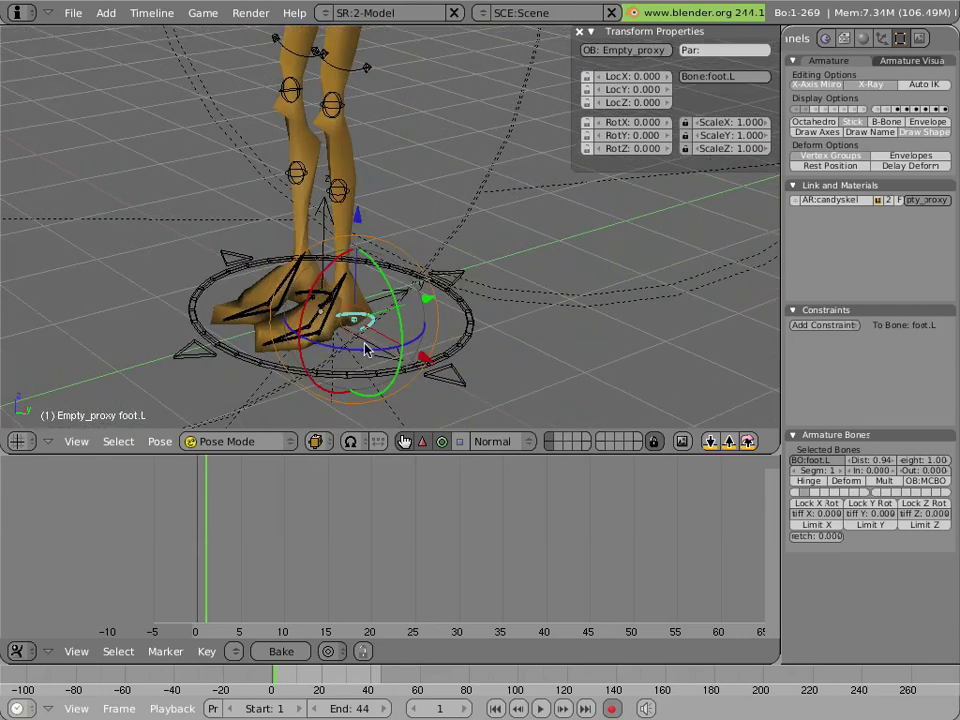
{"action": "scroll", "coordinate": [364, 349], "scroll_direction": "down", "scroll_amount": 4}
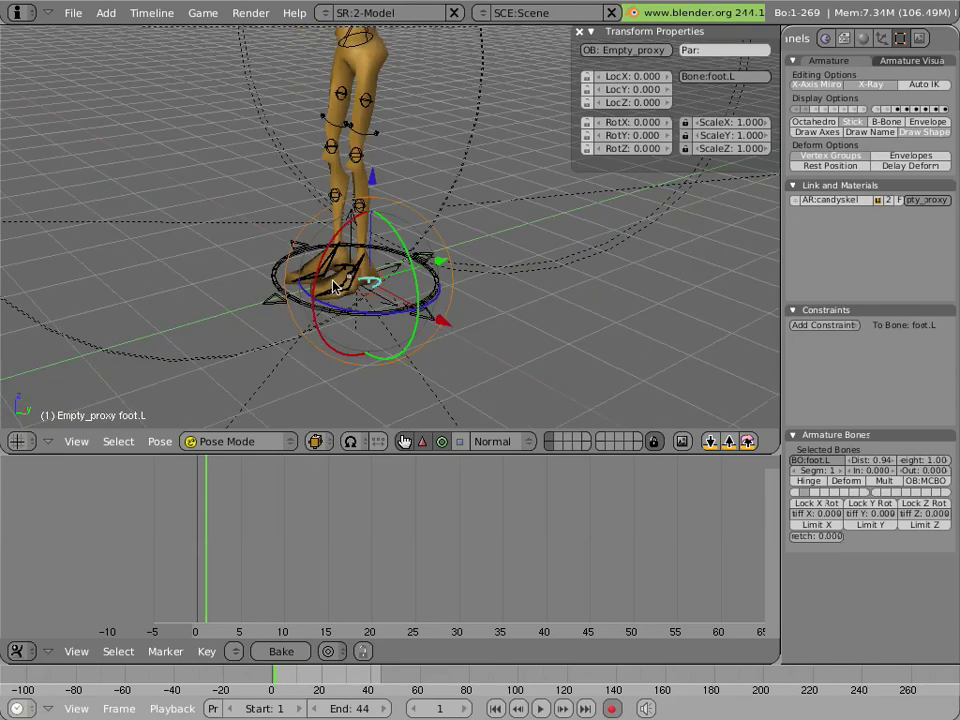
{"action": "scroll", "coordinate": [360, 336], "scroll_direction": "up", "scroll_amount": 3}
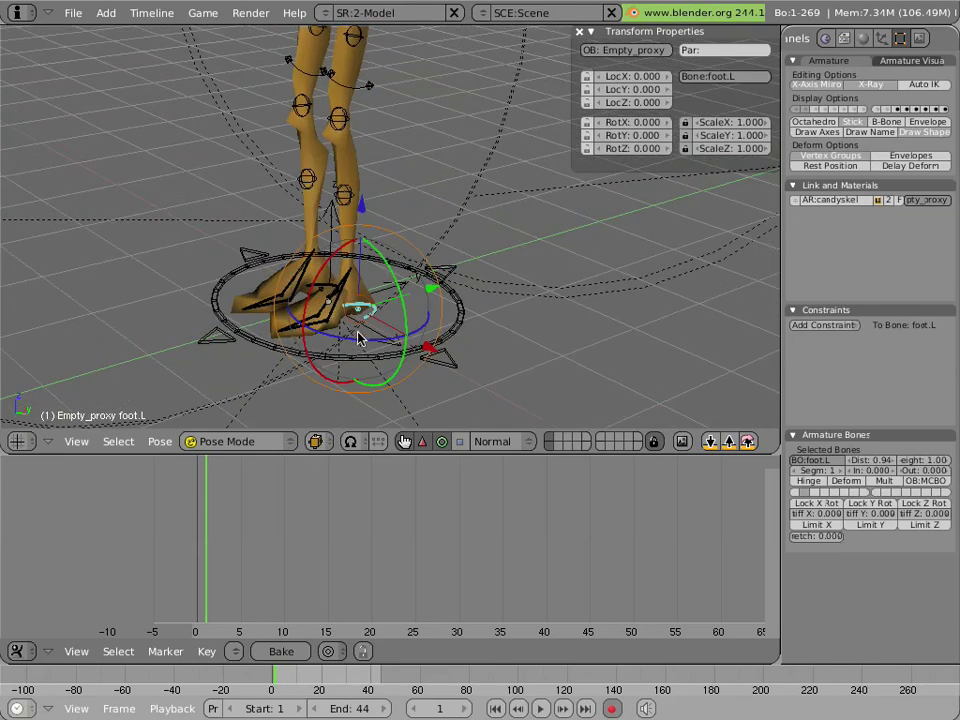
{"action": "key", "text": "r"}
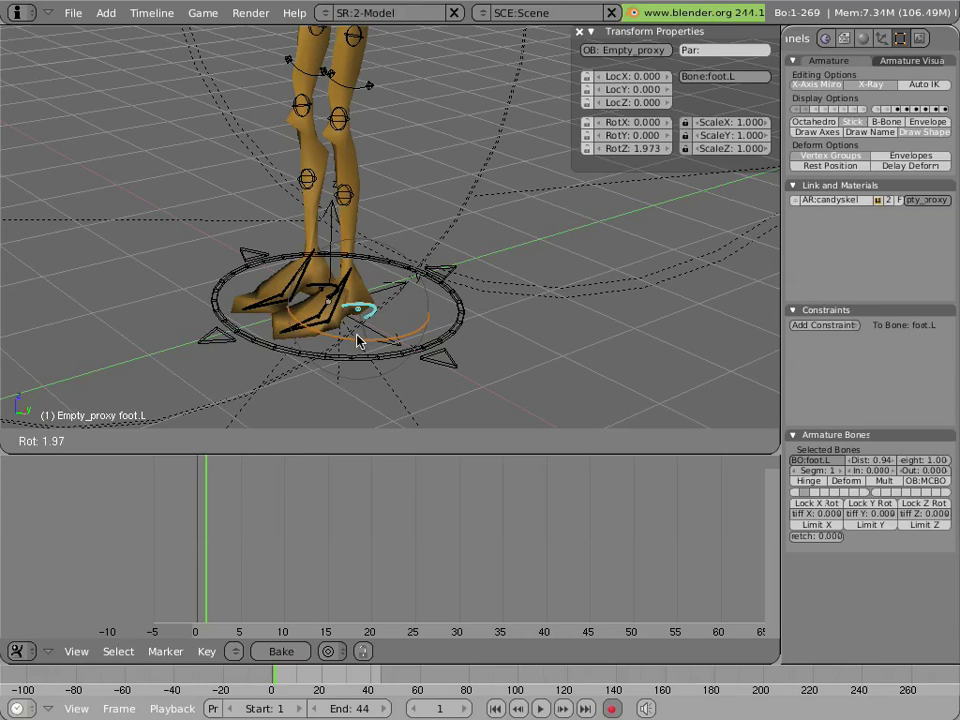
{"action": "left_click", "coordinate": [366, 335]}
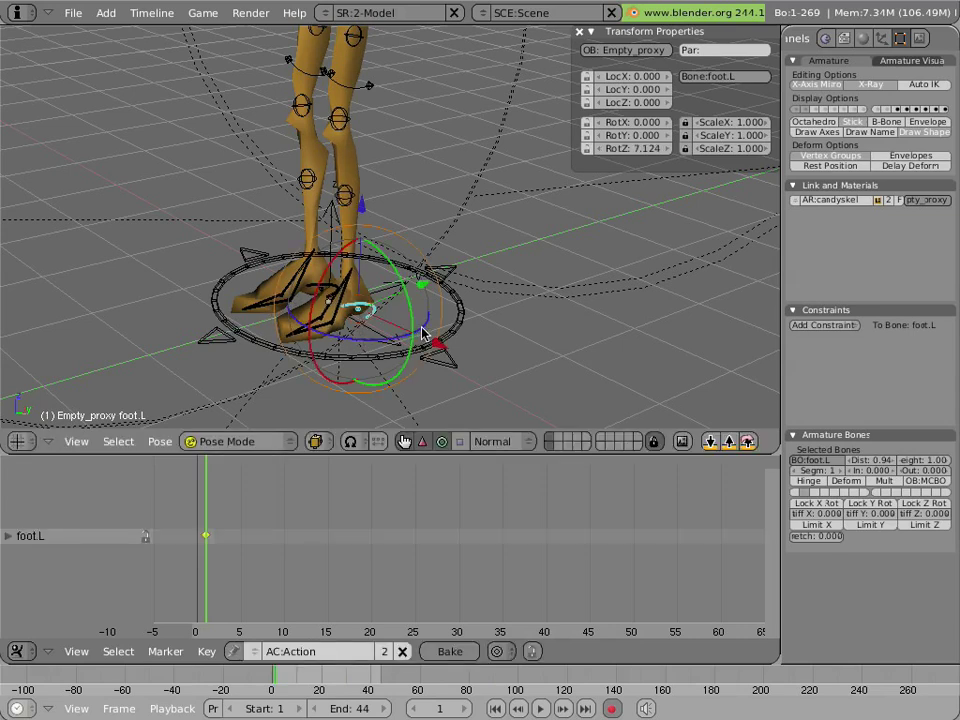
{"action": "key", "text": "r"}
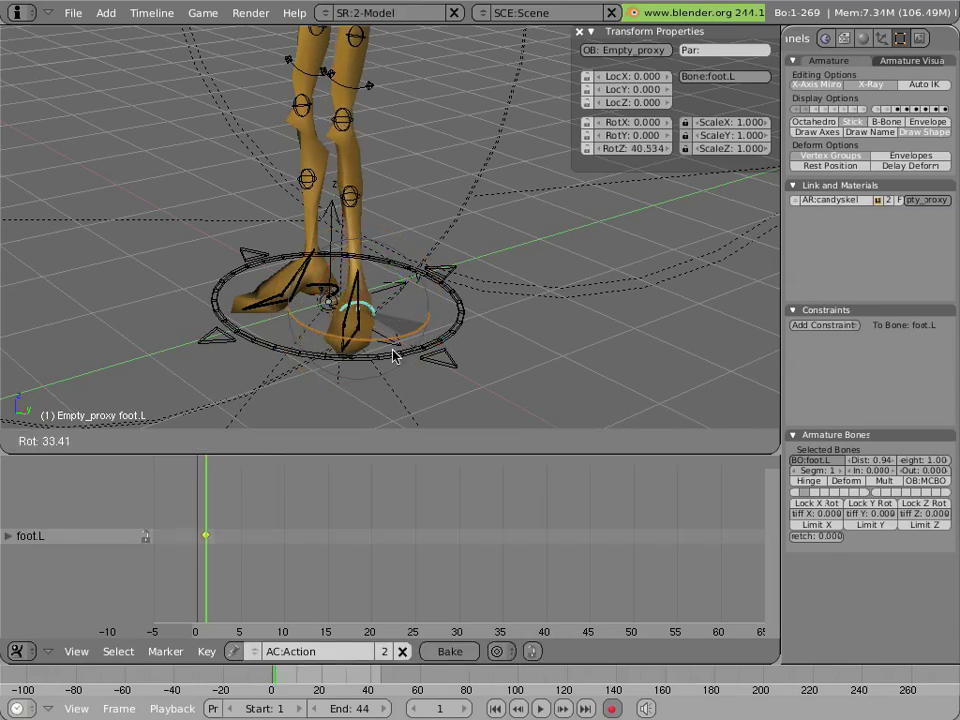
{"action": "left_click", "coordinate": [393, 349]}
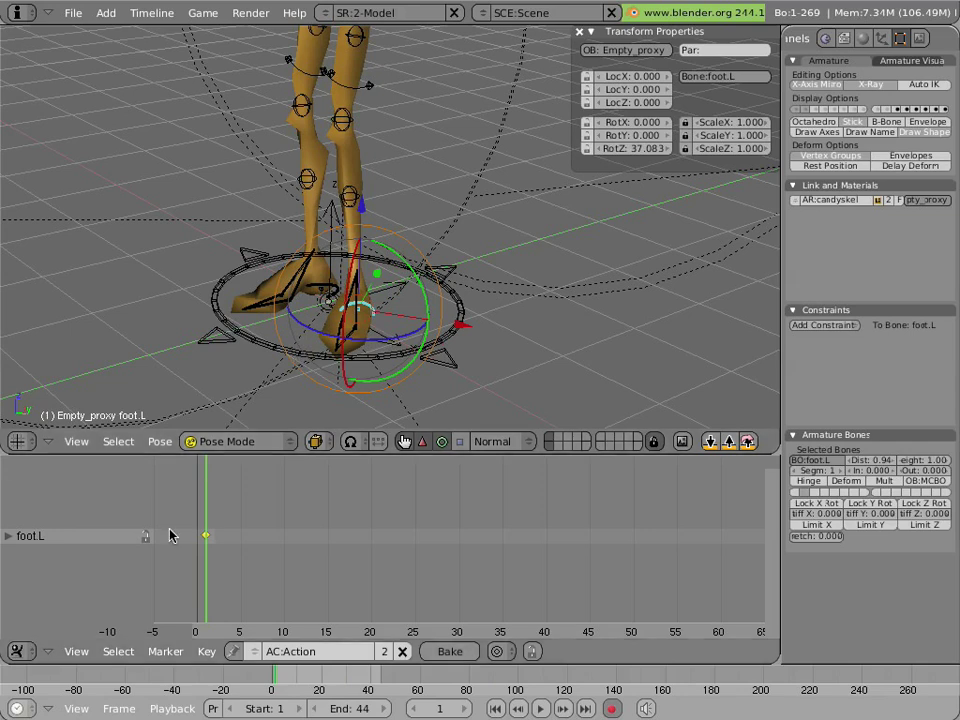
- Rotate the foot.R bone about -16° around its Z axis, turning the right toes outward
{"action": "right_click", "coordinate": [338, 318]}
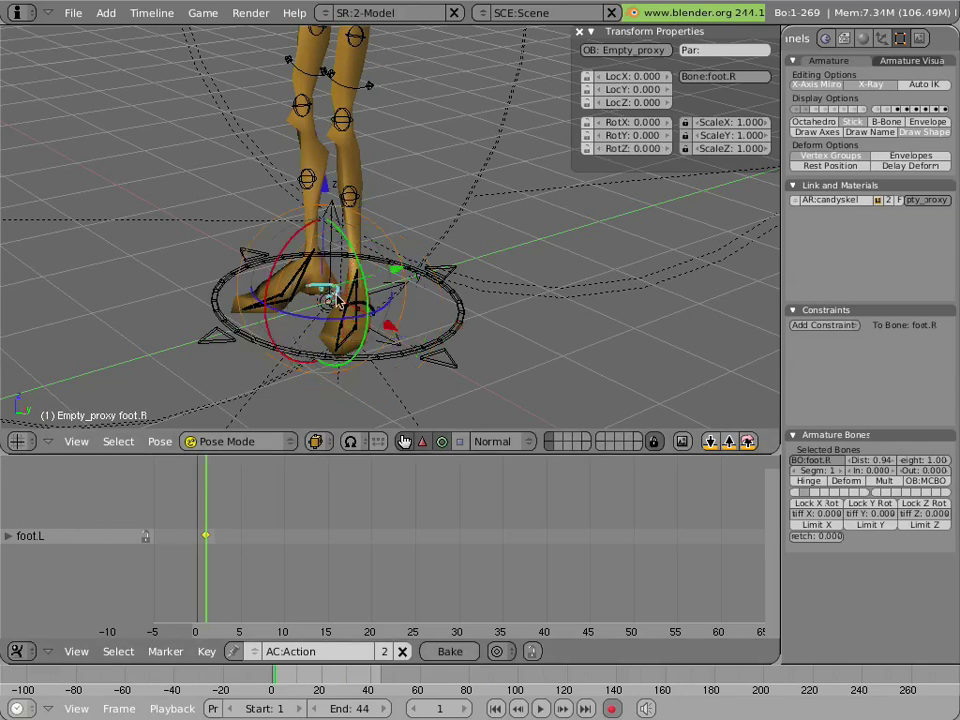
{"action": "key", "text": "r"}
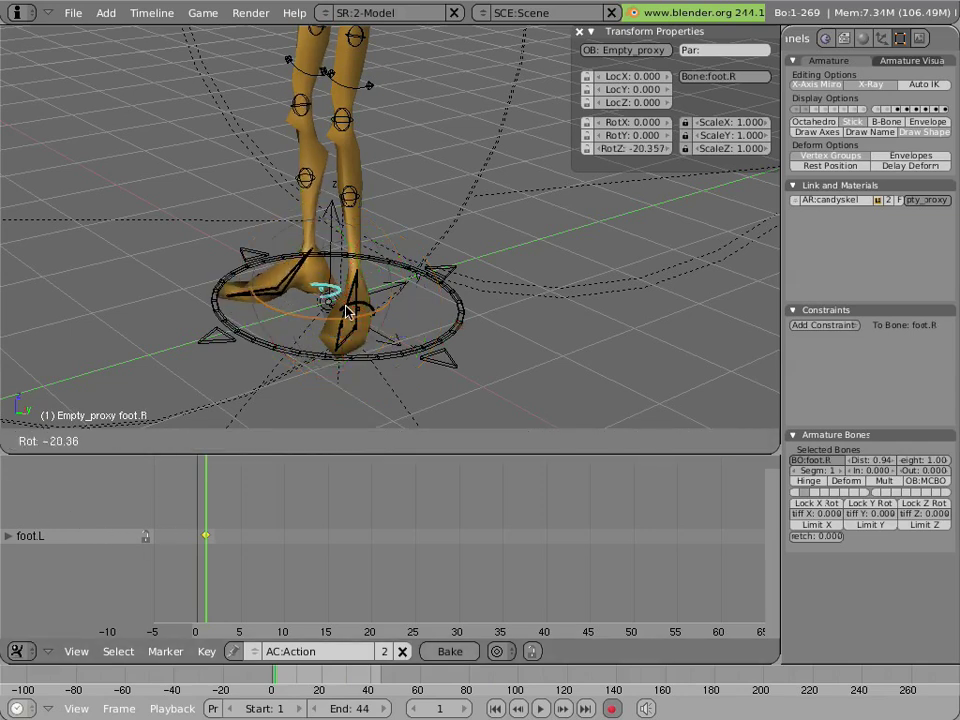
{"action": "left_click", "coordinate": [345, 312]}
- Move the foot.L bone about 0.2 units across the ground plane, keeping its height locked
{"action": "right_click", "coordinate": [363, 315]}
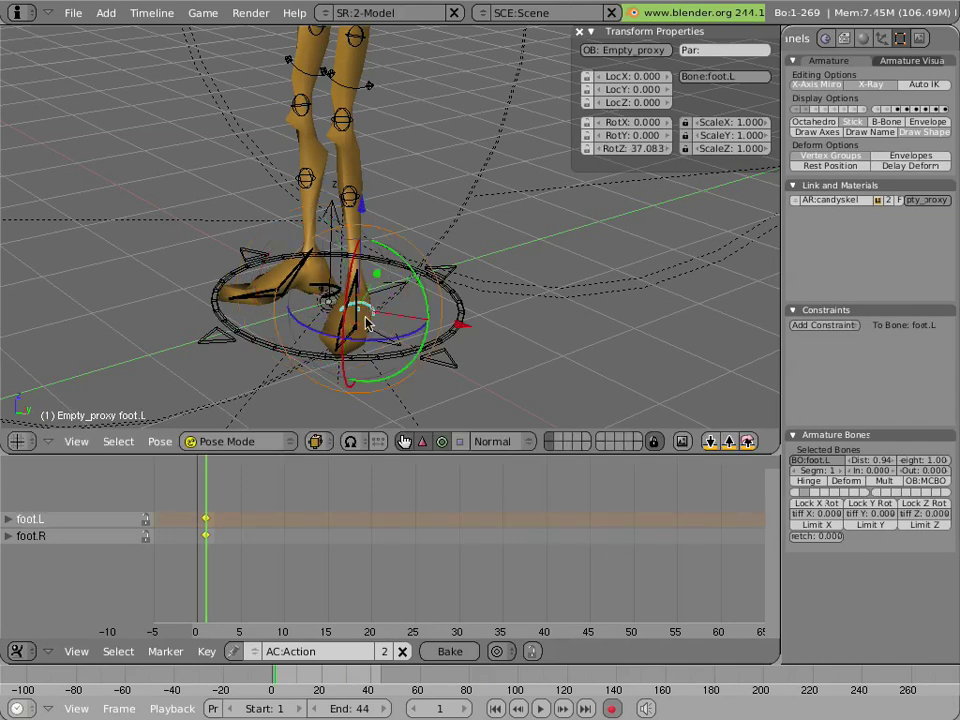
{"action": "key", "text": "g"}
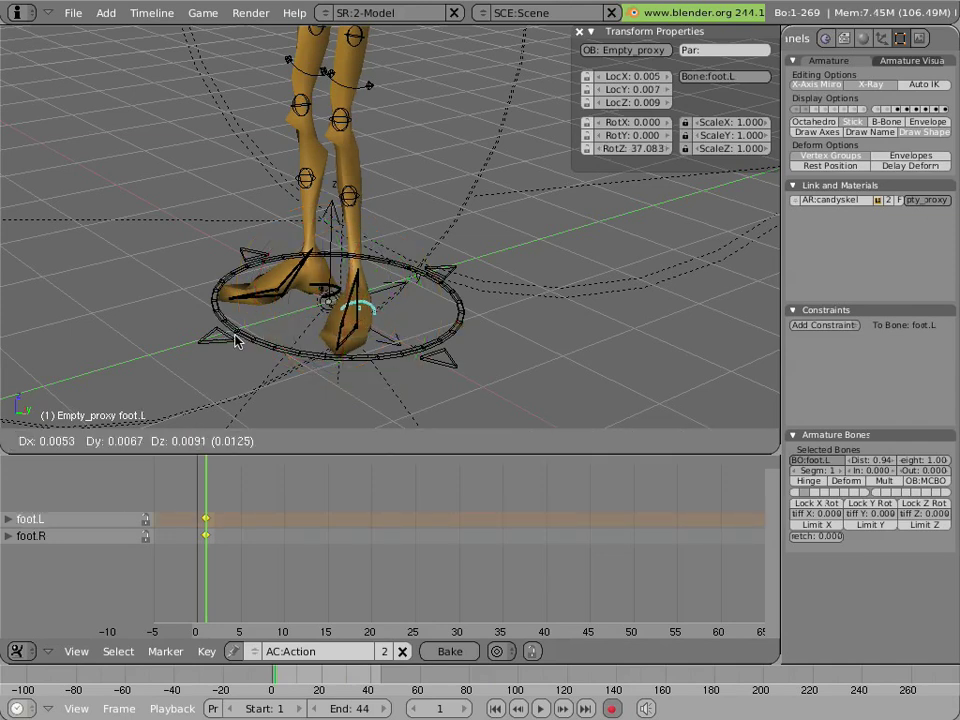
{"action": "key", "text": "z"}
{"action": "left_click", "coordinate": [251, 332]}
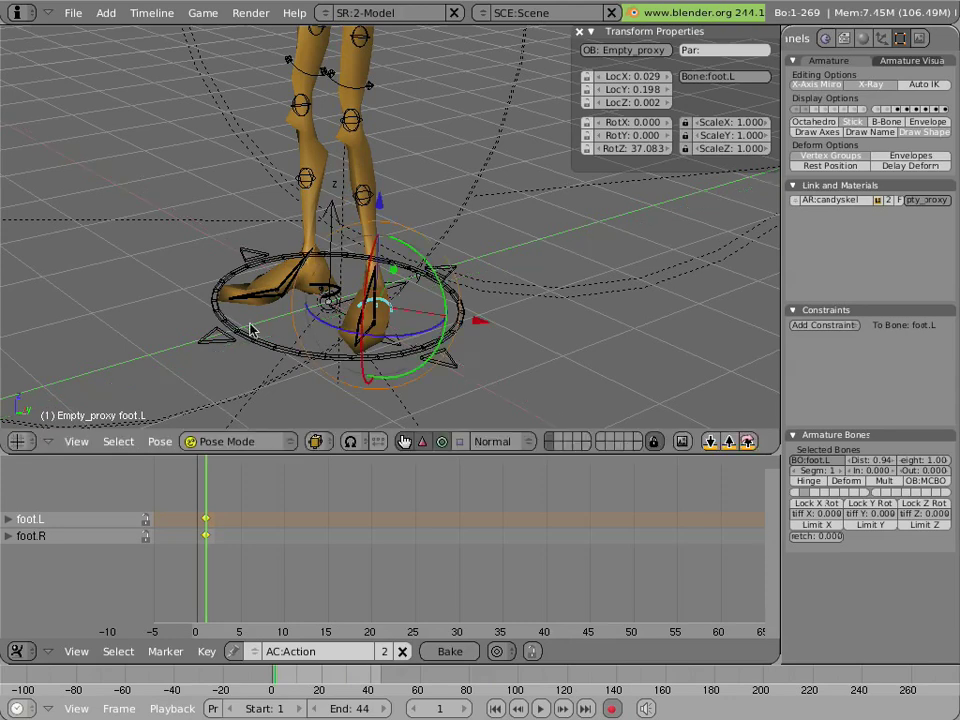
- Shift the torso bone about 0.12 units sideways along its X axis
{"action": "scroll", "coordinate": [251, 332], "scroll_direction": "down", "scroll_amount": 5}
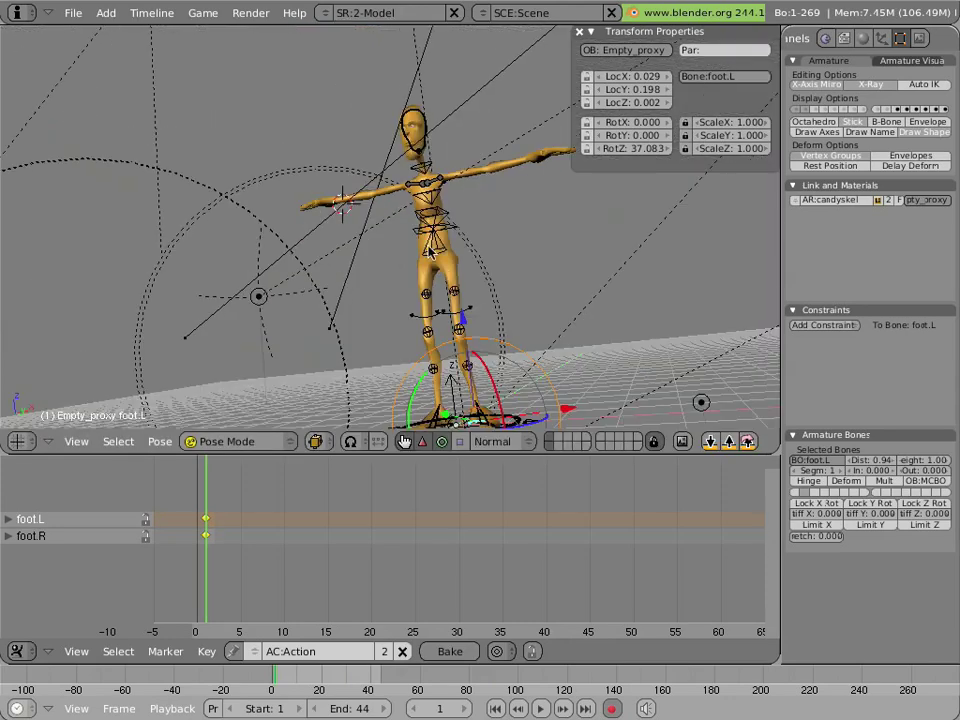
{"action": "right_click", "coordinate": [440, 228]}
{"action": "middle_click_drag", "start_coordinate": [440, 228], "coordinate": [490, 210]}
{"action": "key", "text": "g"}
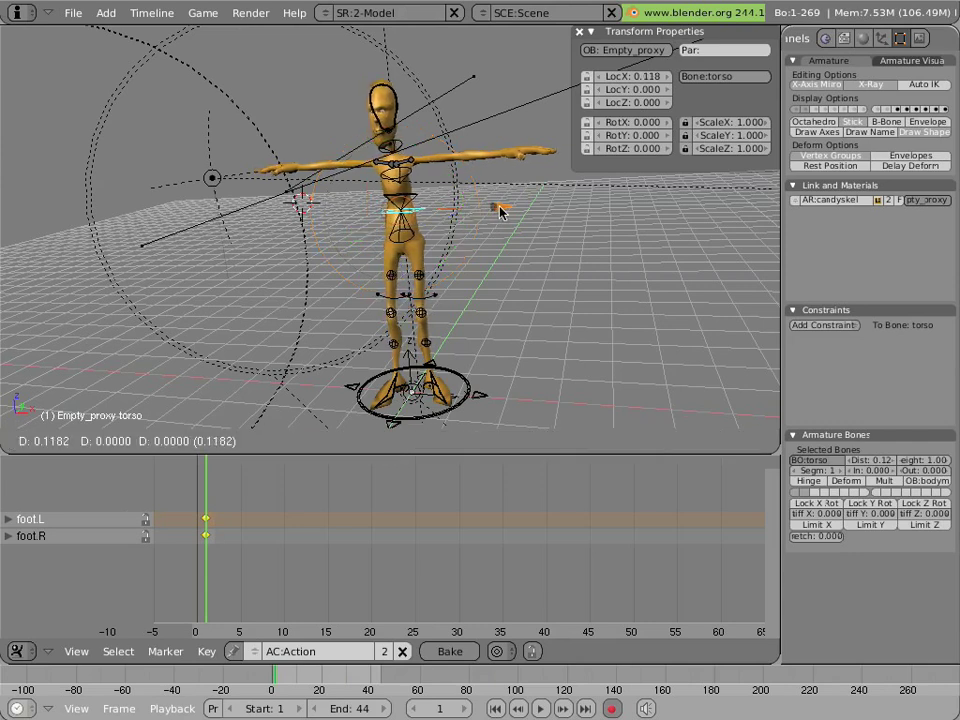
{"action": "left_click", "coordinate": [499, 210]}
- Tilt the hips by rotating the lowback bone about -7° around its Z axis
{"action": "right_click", "coordinate": [438, 235]}
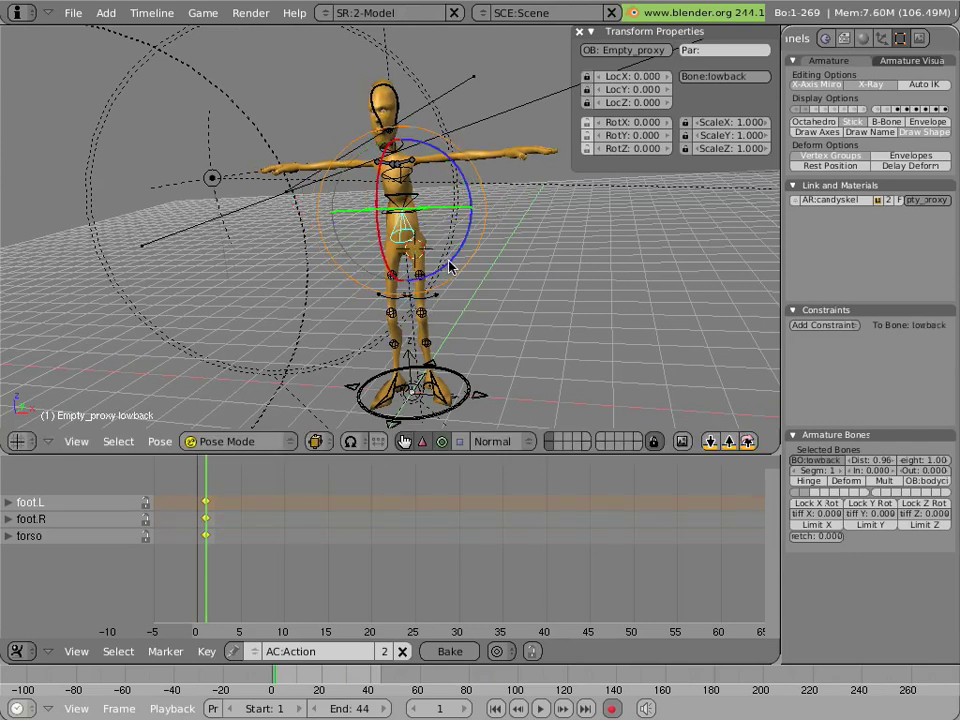
{"action": "left_click_drag", "start_coordinate": [449, 266], "coordinate": [452, 258]}
{"action": "left_click", "coordinate": [452, 258]}
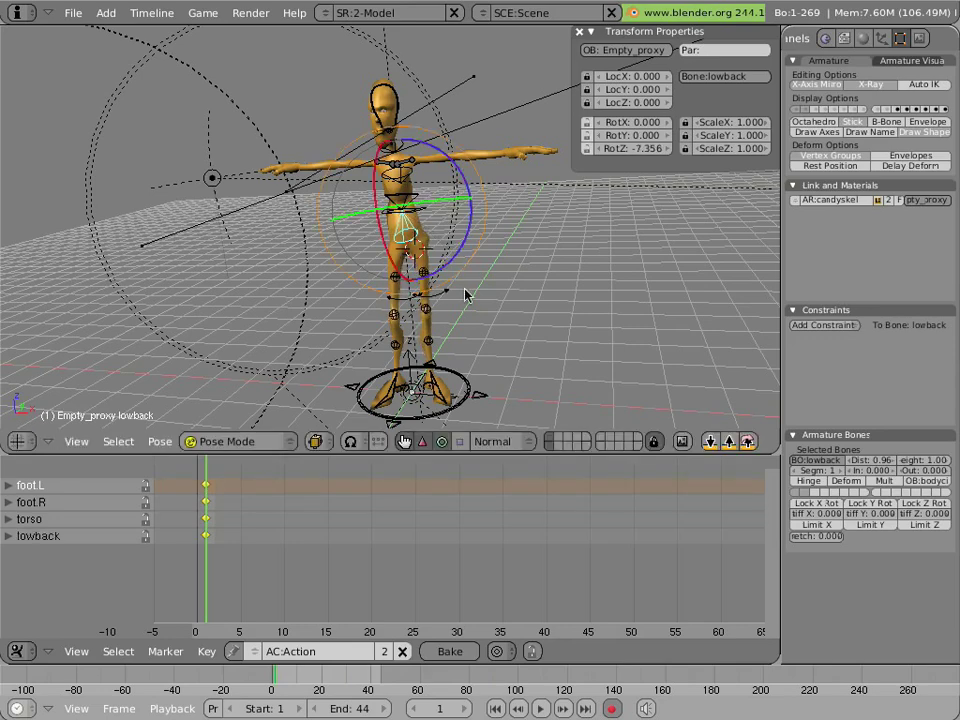
- Move the foot.R bone about 0.16 units across the ground plane, keeping its height locked
{"action": "middle_click_drag", "start_coordinate": [467, 296], "coordinate": [351, 280]}
{"action": "scroll", "coordinate": [321, 315], "scroll_direction": "up", "scroll_amount": 8}
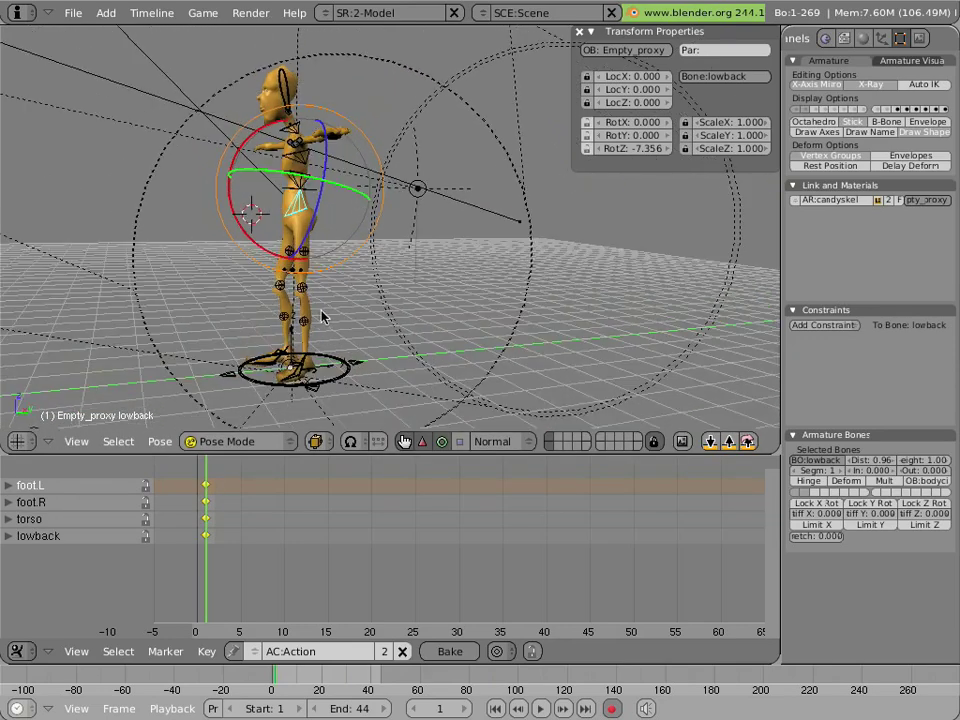
{"action": "middle_click_drag", "start_coordinate": [363, 183], "coordinate": [358, 161], "text": "shift"}
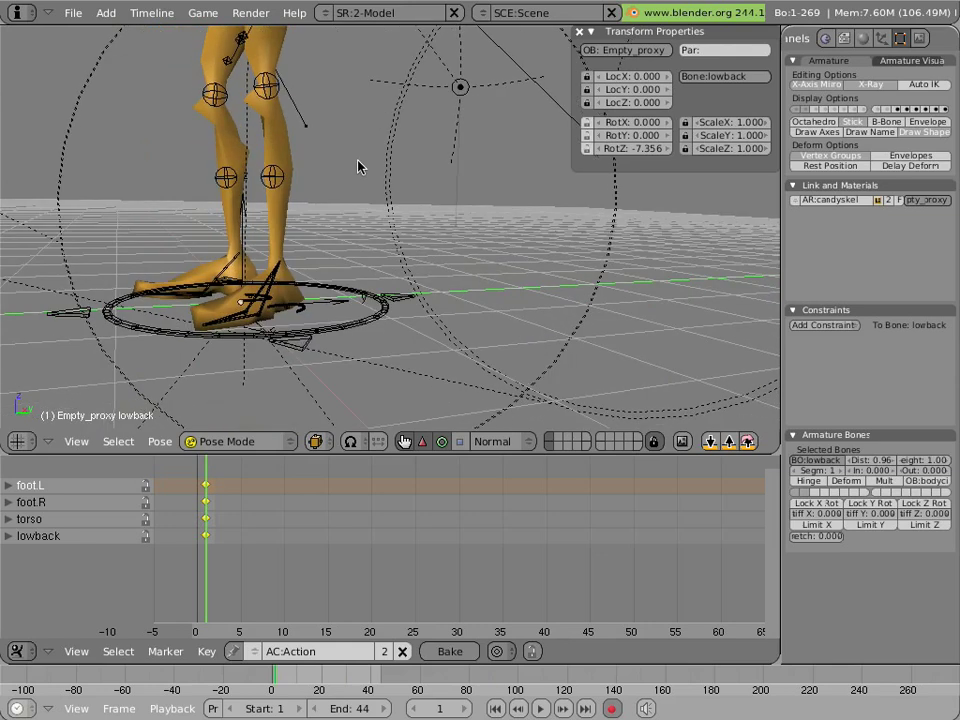
{"action": "right_click", "coordinate": [254, 292]}
{"action": "right_click", "coordinate": [280, 300]}
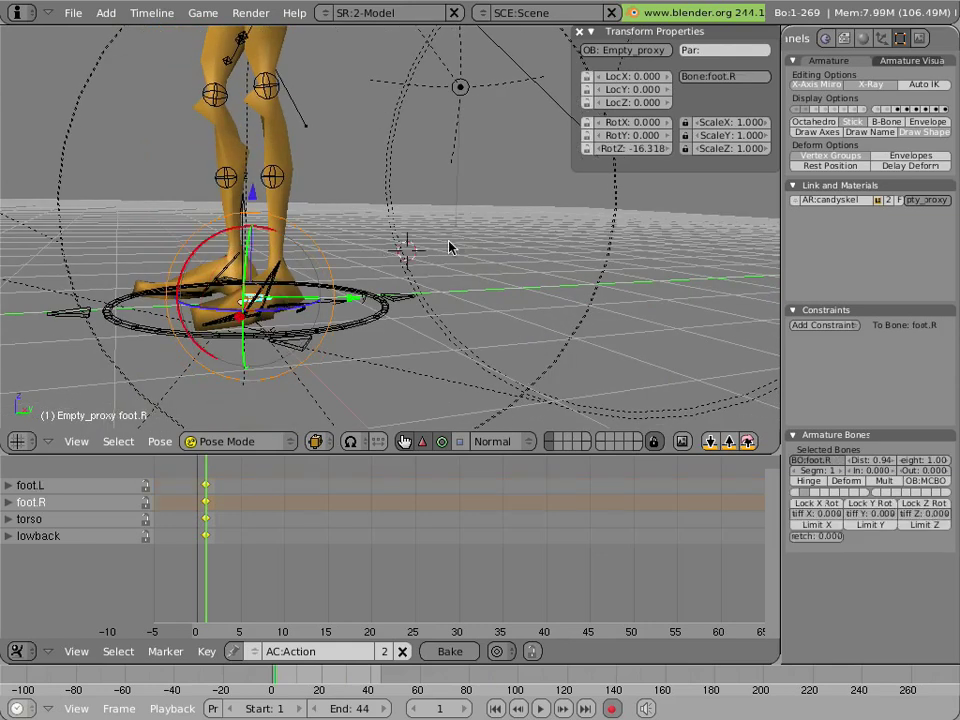
{"action": "key", "text": "g"}
{"action": "key", "text": "shift+z"}
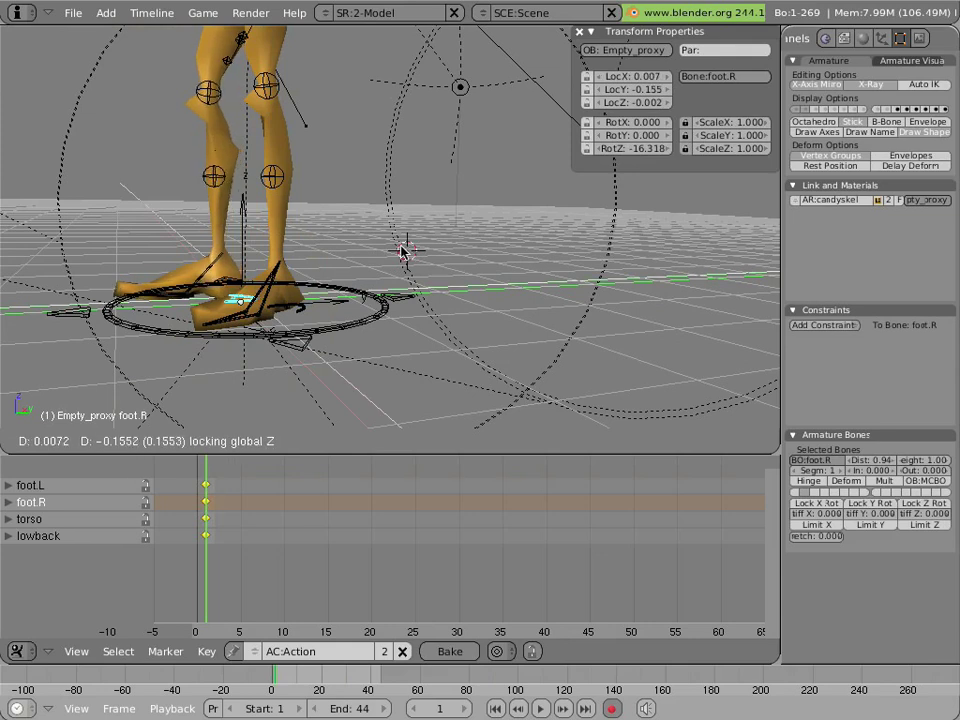
{"action": "left_click", "coordinate": [401, 252]}
- Lean the upper spine sideways by rotating the midback bone about -1° and the topback bone about -2.4° around their Z axes
{"action": "scroll", "coordinate": [390, 220], "scroll_direction": "down", "scroll_amount": 2}
{"action": "middle_click_drag", "start_coordinate": [361, 143], "coordinate": [425, 263], "text": "shift"}
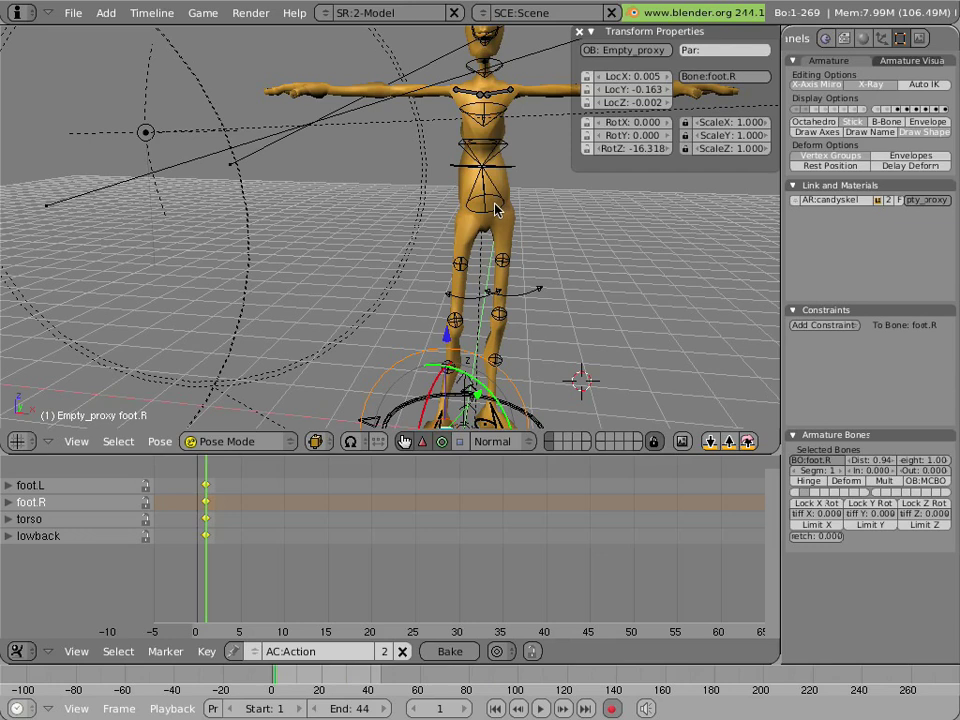
{"action": "scroll", "coordinate": [497, 207], "scroll_direction": "up", "scroll_amount": 3}
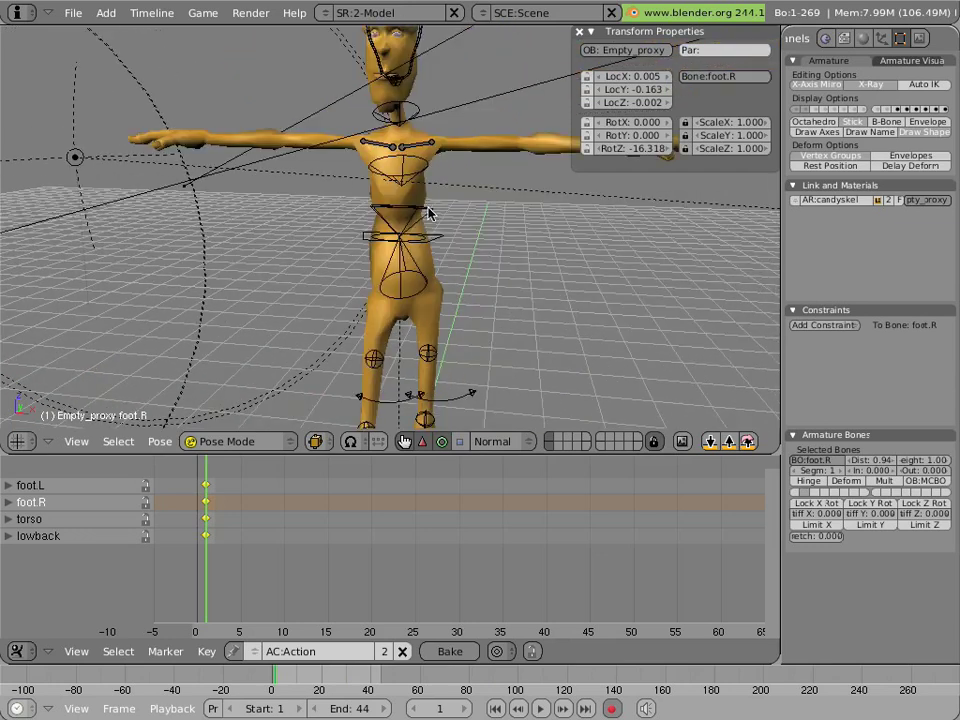
{"action": "right_click", "coordinate": [425, 212]}
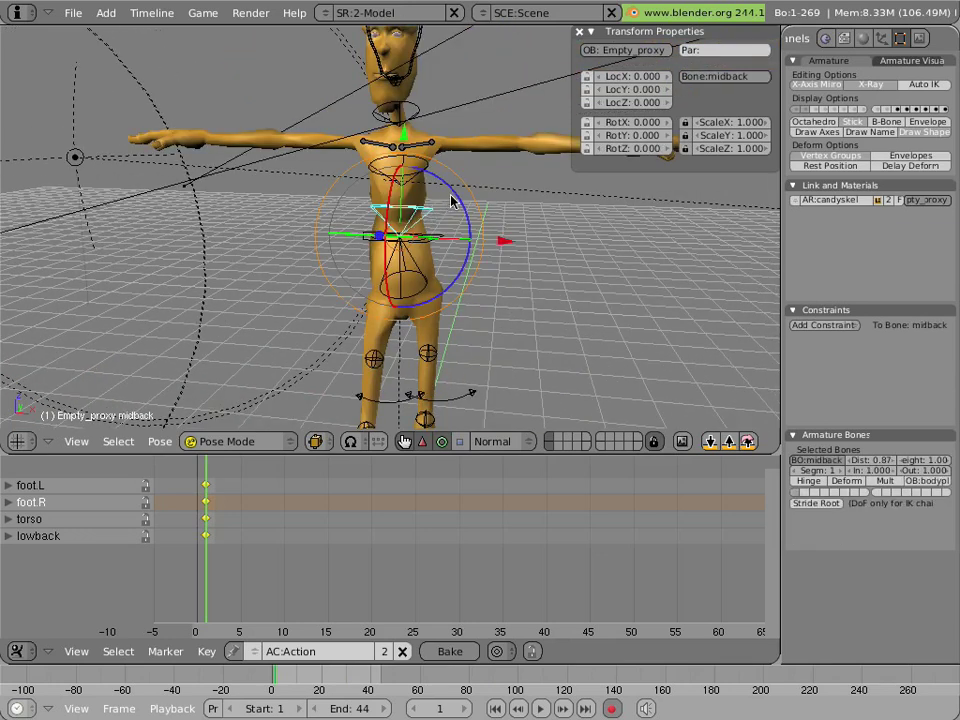
{"action": "left_click_drag", "start_coordinate": [450, 200], "coordinate": [467, 168]}
{"action": "right_click", "coordinate": [430, 186]}
{"action": "middle_click_drag", "start_coordinate": [467, 168], "coordinate": [457, 256]}
- Shift the torso bone about 0.03 units along its Y axis
{"action": "middle_click_drag", "start_coordinate": [422, 208], "coordinate": [467, 478]}
{"action": "middle_click_drag", "start_coordinate": [427, 312], "coordinate": [412, 438], "text": "shift"}
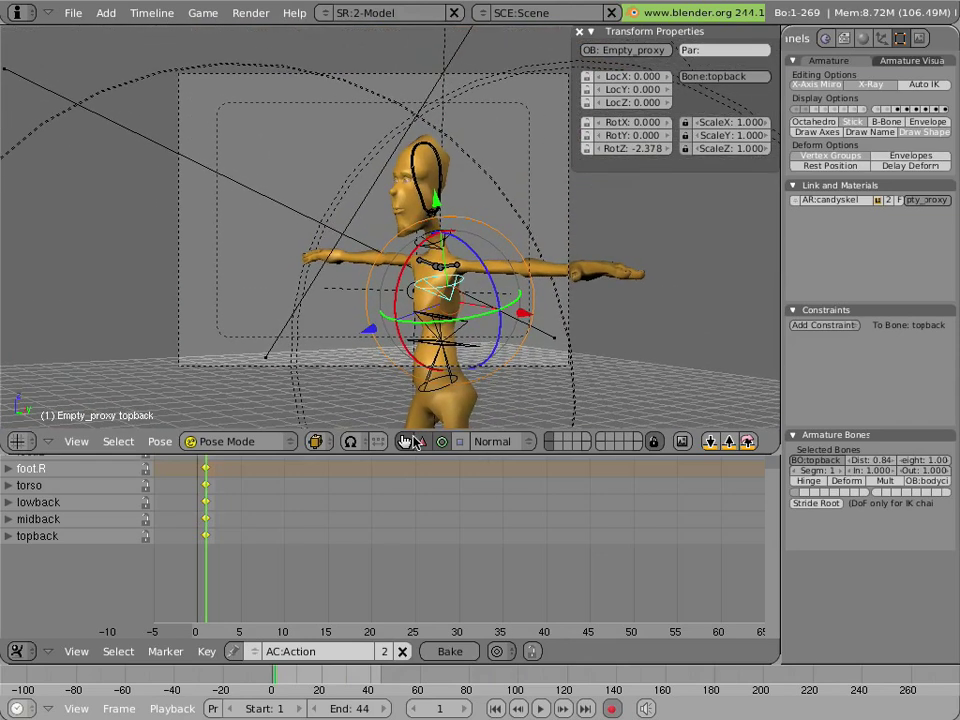
{"action": "scroll", "coordinate": [399, 348], "scroll_direction": "up", "scroll_amount": 2}
{"action": "right_click", "coordinate": [440, 394]}
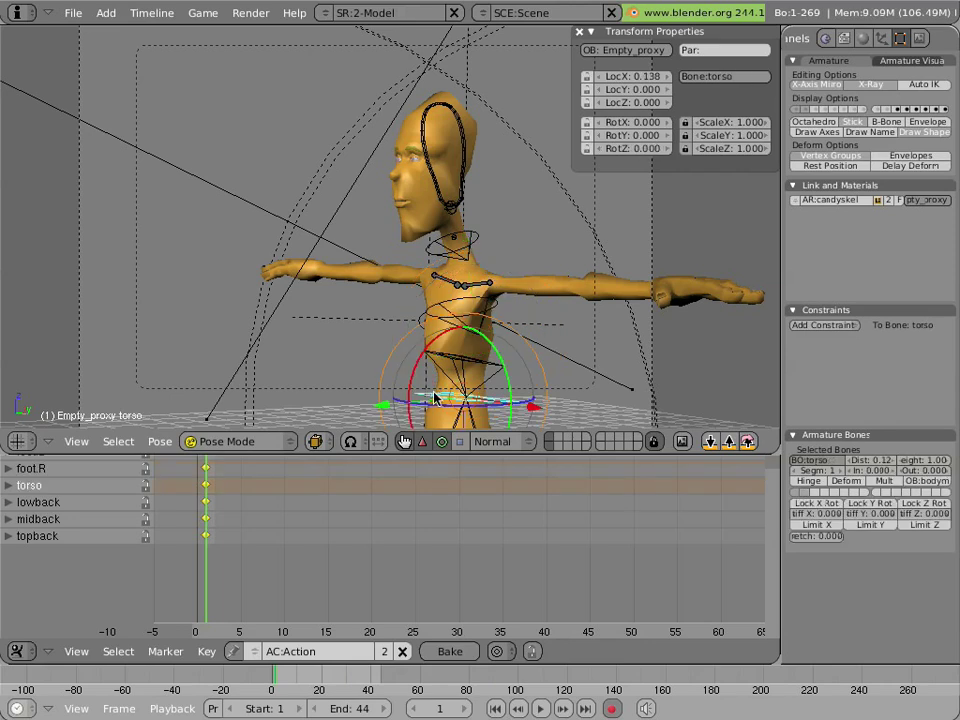
{"action": "key", "text": "g"}
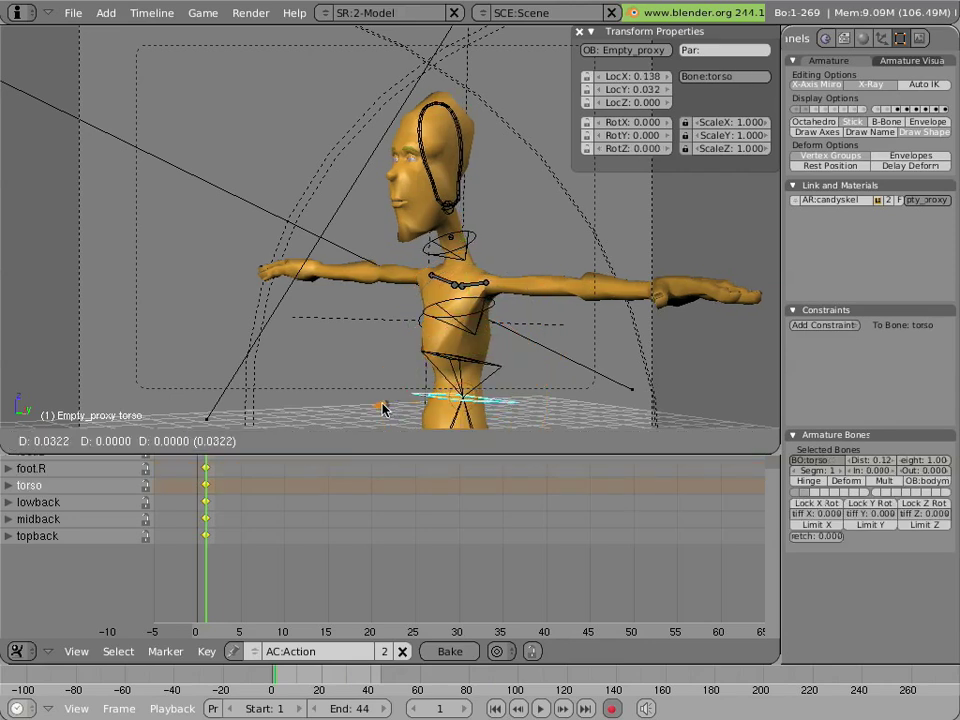
{"action": "right_click", "coordinate": [388, 405]}
- Bend the spine by rotating the midback bone about 3° around its X axis
{"action": "right_click", "coordinate": [440, 376]}
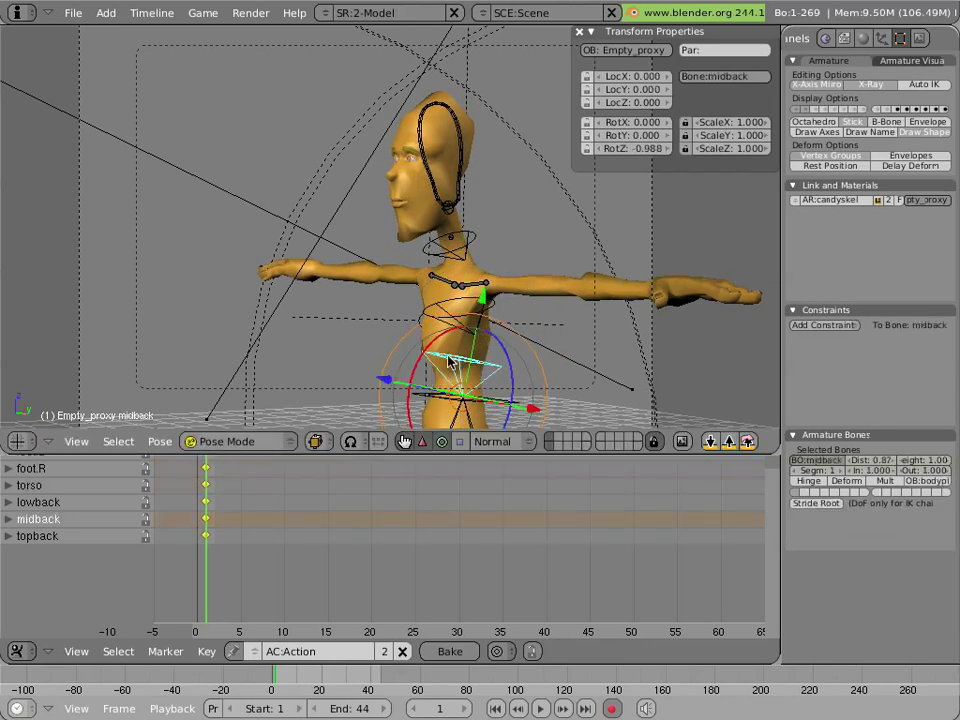
{"action": "key", "text": "r"}
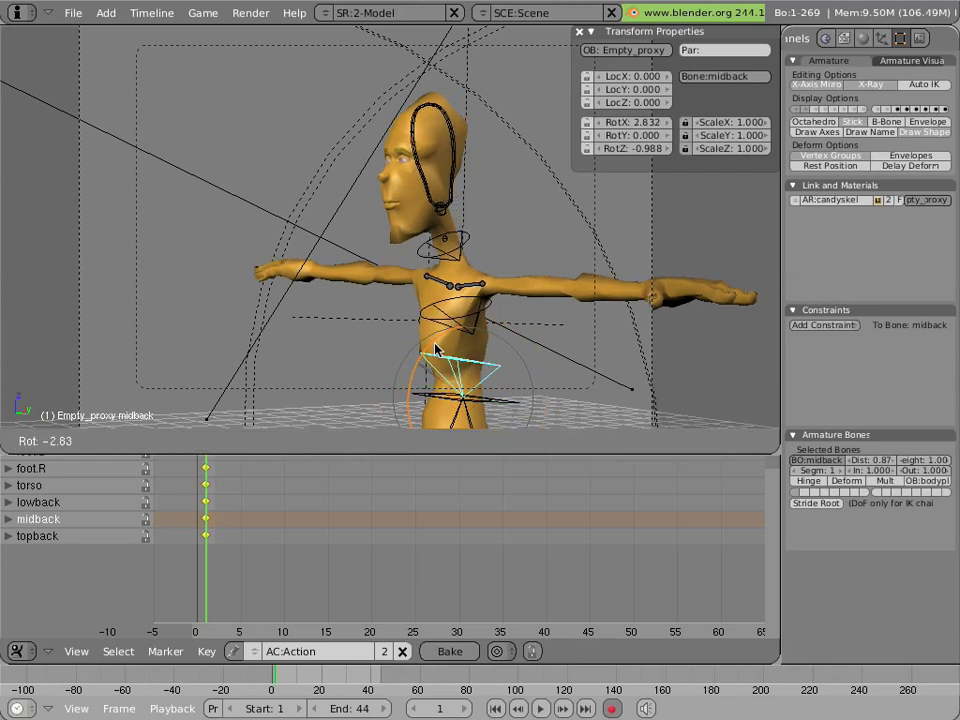
{"action": "left_click_drag", "start_coordinate": [434, 350], "coordinate": [434, 349]}
- Tilt the neck bone about 5° around its X axis
{"action": "right_click", "coordinate": [434, 272]}
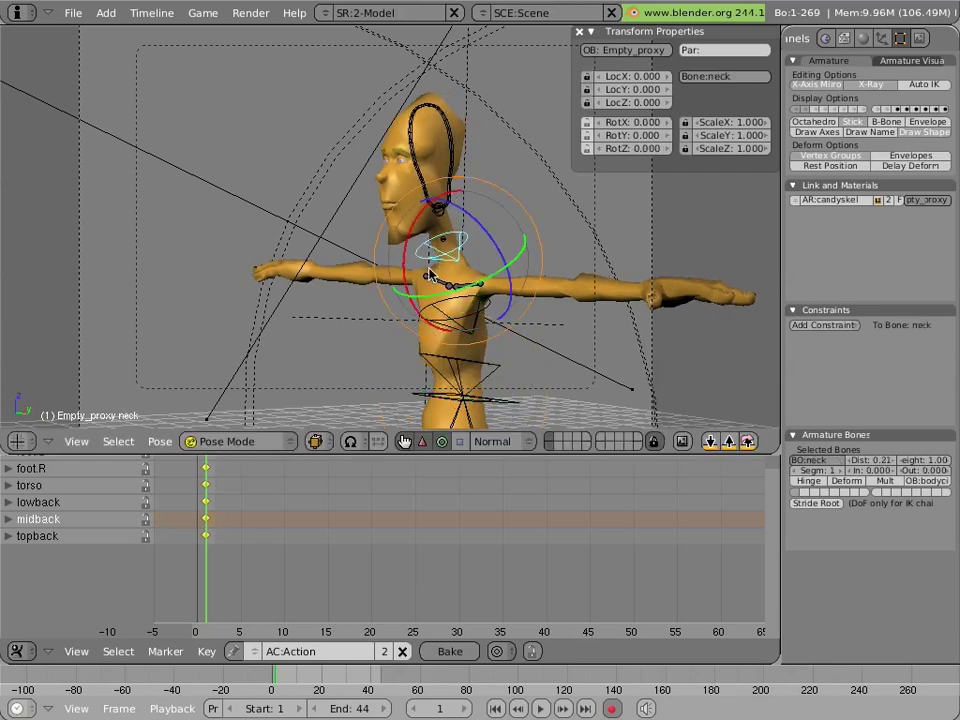
{"action": "key", "text": "r"}
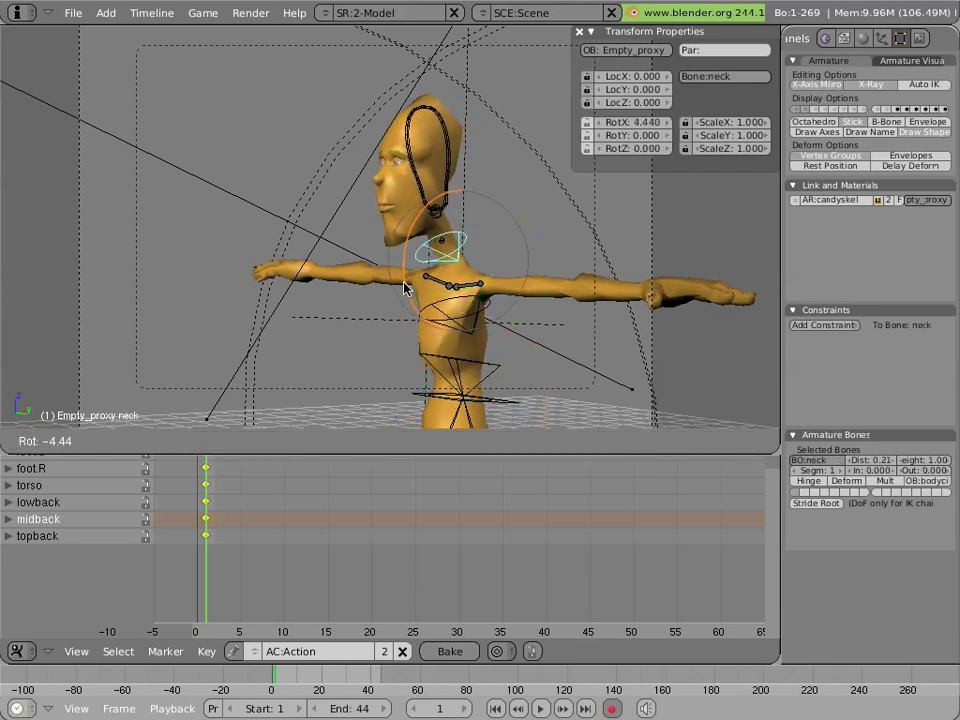
{"action": "left_click", "coordinate": [409, 287]}
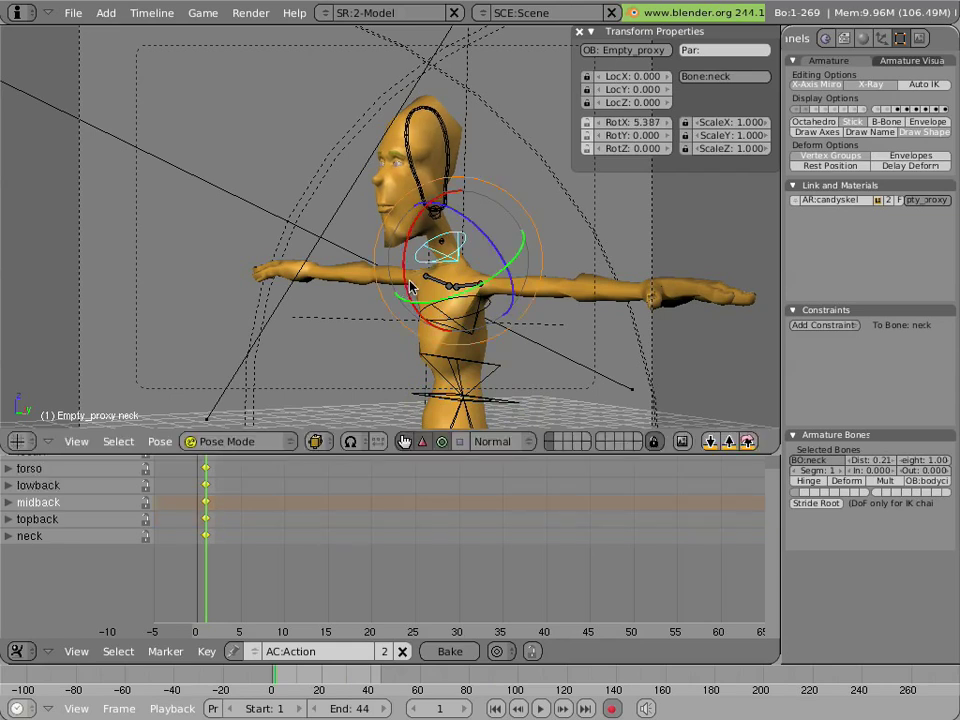
- Try out the neck.stretch bone along its Y axis and key it back at 0
{"action": "right_click", "coordinate": [436, 224]}
{"action": "key", "text": "g"}
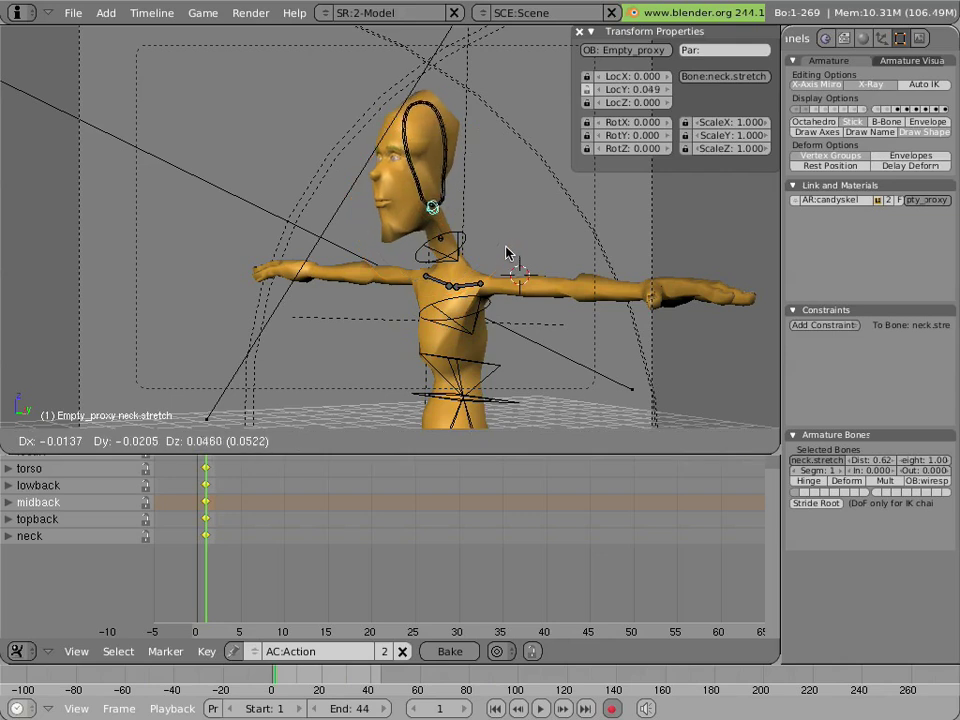
{"action": "left_click", "coordinate": [480, 230]}
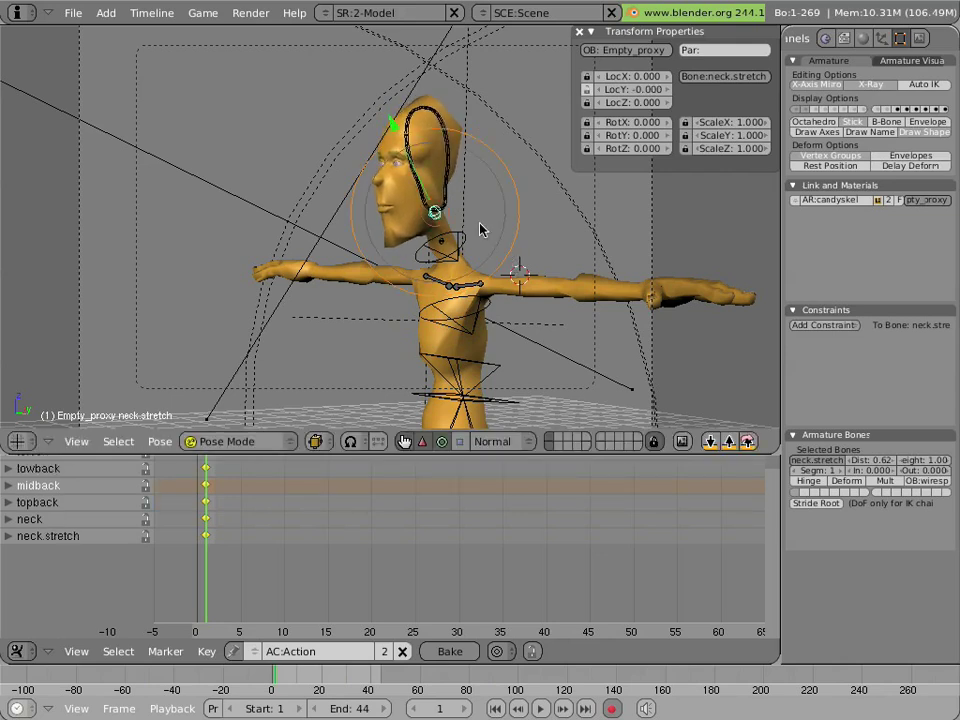
- Nudge the Neckbend bone about 0.01 units to bend the neck slightly
{"action": "right_click", "coordinate": [447, 258]}
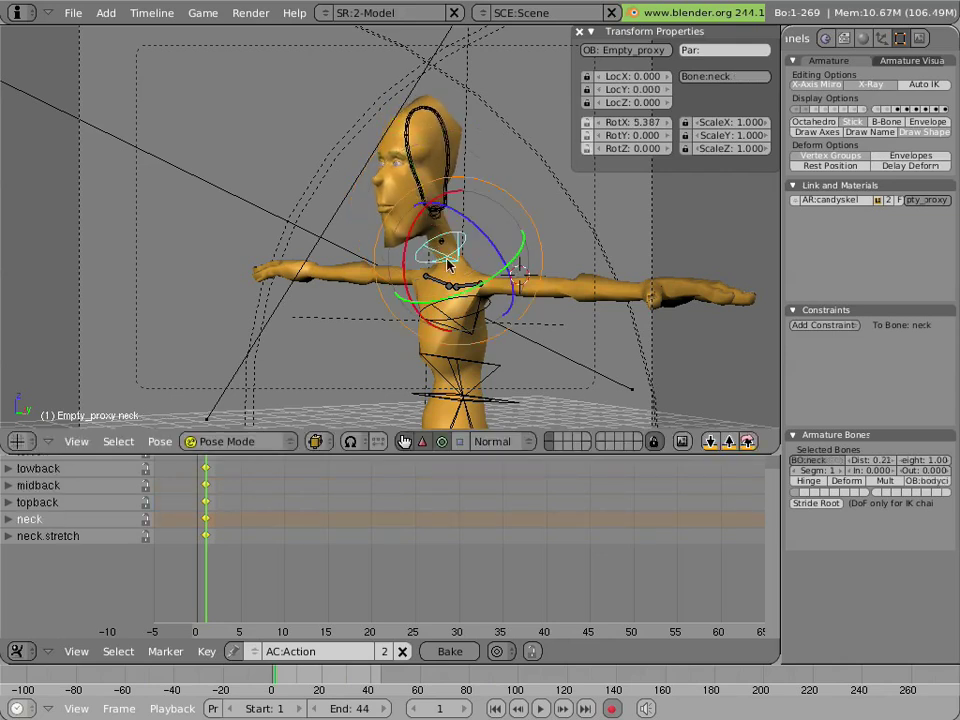
{"action": "right_click", "coordinate": [479, 283]}
{"action": "key", "text": "g"}
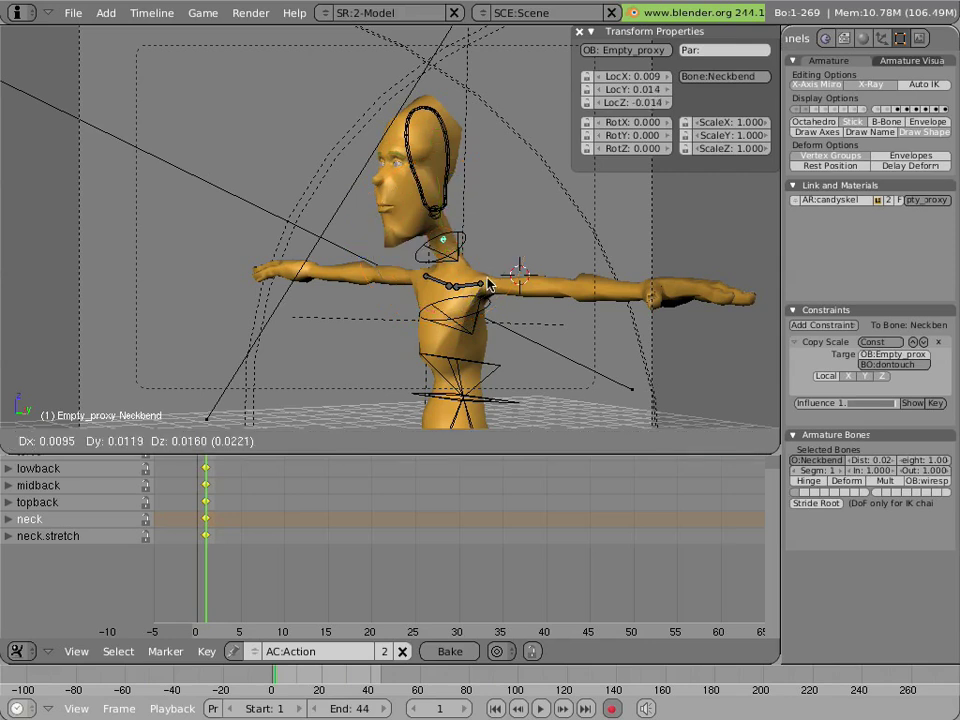
{"action": "left_click", "coordinate": [489, 283]}
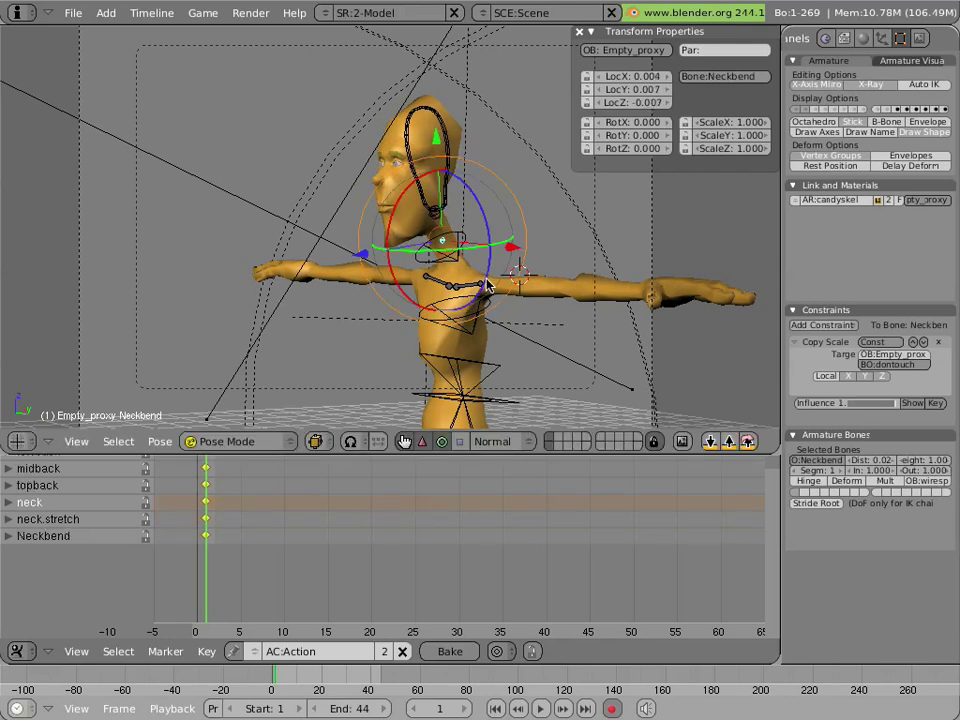
- Tilt and turn the head bone to about -5° X, 16° Y and -6° Z rotation
{"action": "right_click", "coordinate": [422, 190]}
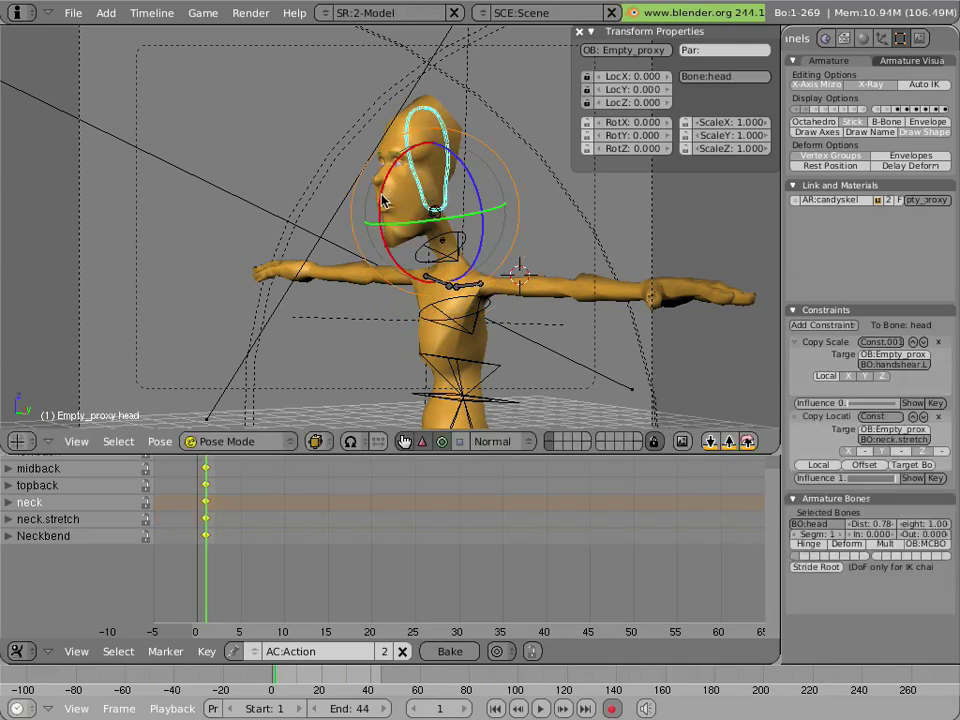
{"action": "key", "text": "r"}
{"action": "left_click", "coordinate": [435, 207]}
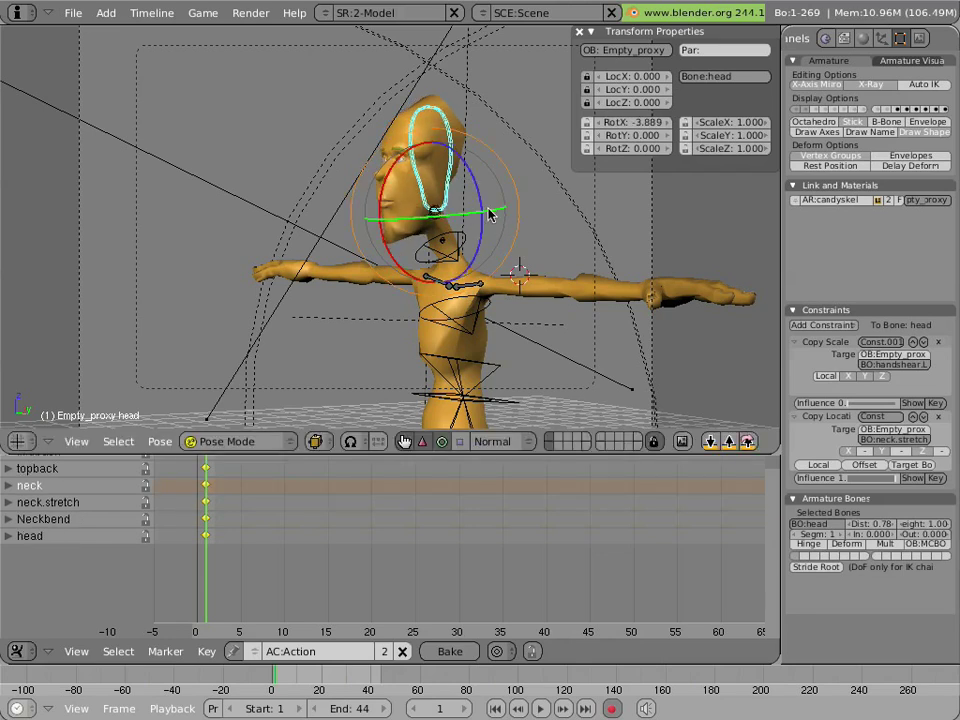
{"action": "key", "text": "r"}
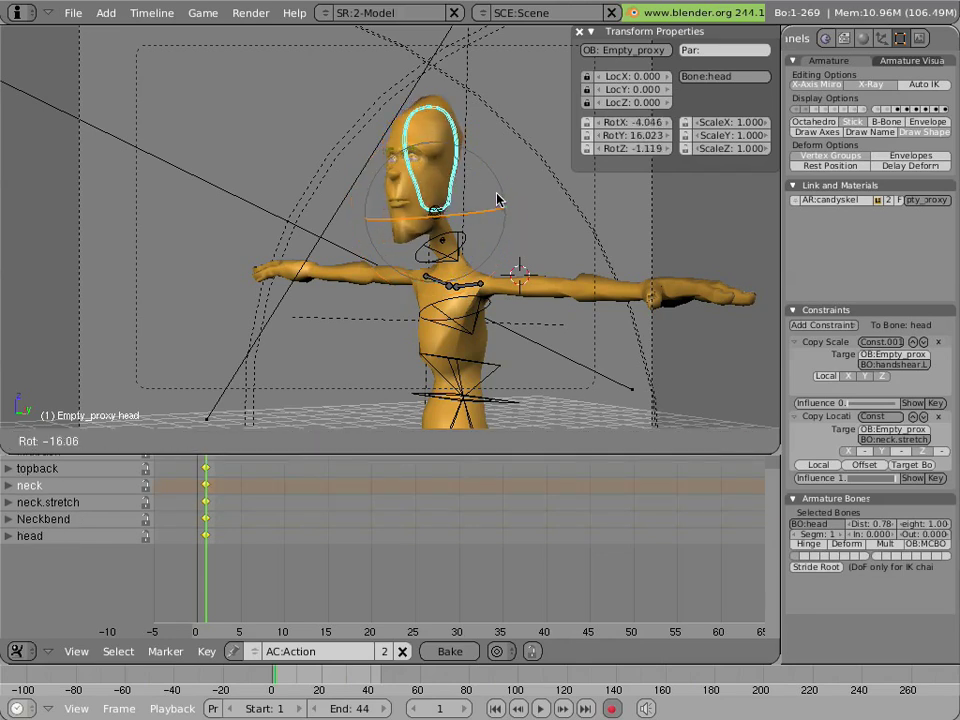
{"action": "left_click", "coordinate": [491, 194]}
{"action": "key", "text": "r"}
{"action": "left_click", "coordinate": [493, 202]}
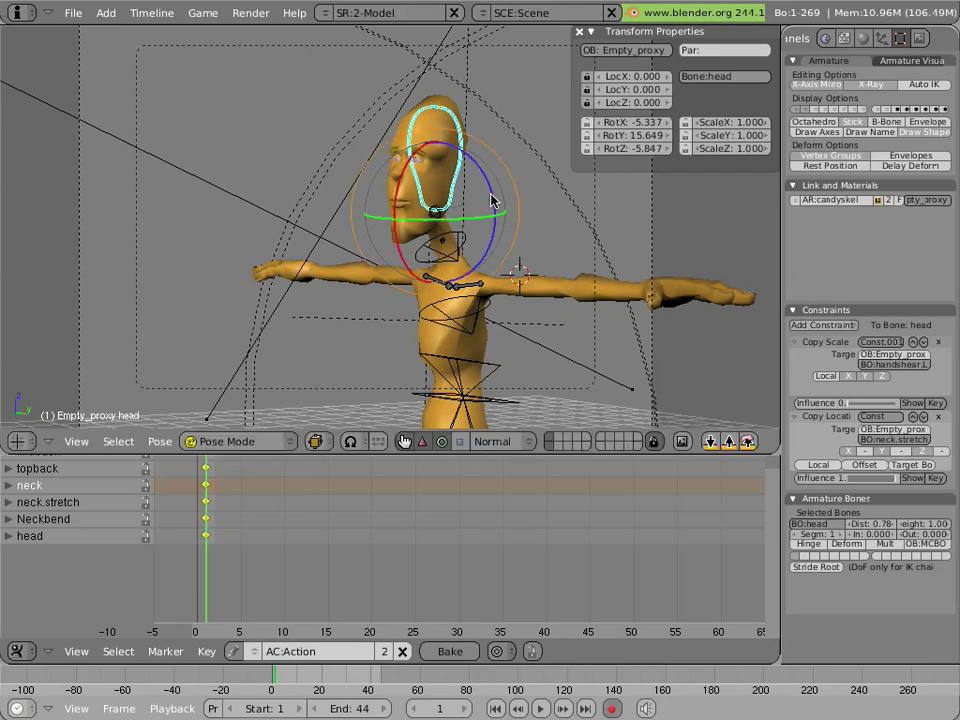
- Set the neck bone to about 8° X rotation and turn the head bone to about 17° around Y
{"action": "right_click", "coordinate": [450, 234]}
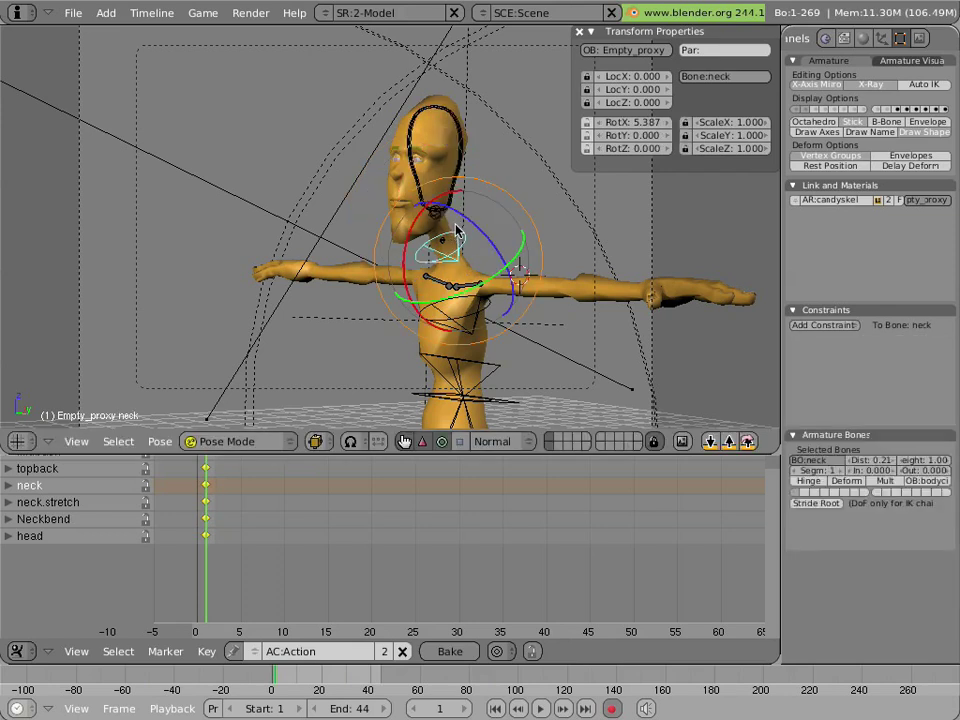
{"action": "left_click_drag", "start_coordinate": [415, 236], "coordinate": [413, 237]}
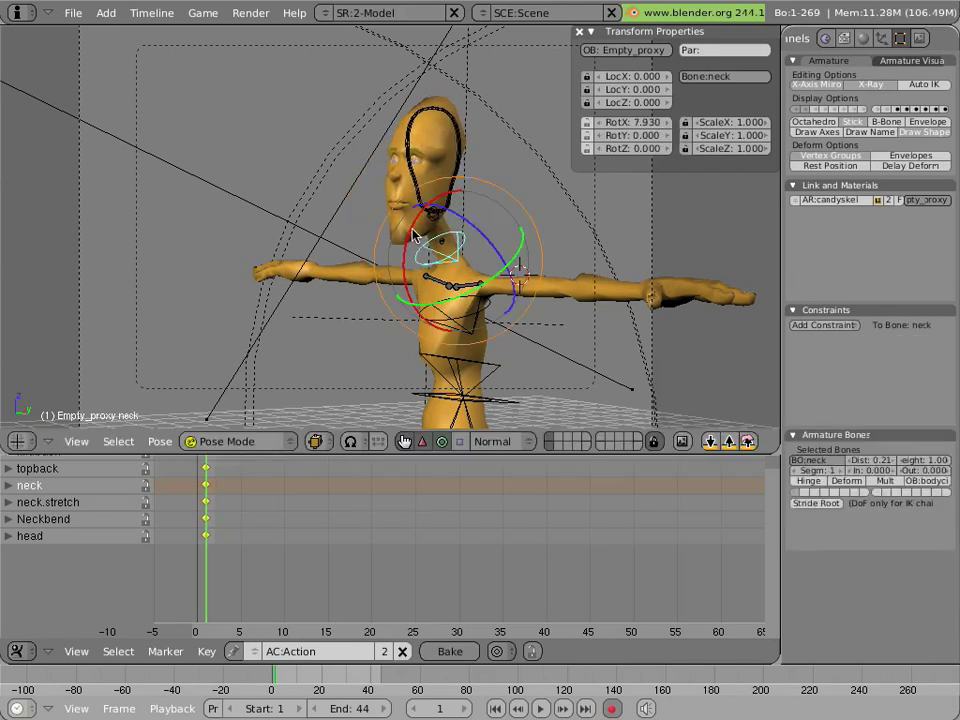
{"action": "scroll", "coordinate": [405, 230], "scroll_direction": "up", "scroll_amount": 3}
{"action": "scroll", "coordinate": [405, 226], "scroll_direction": "up", "scroll_amount": 1}
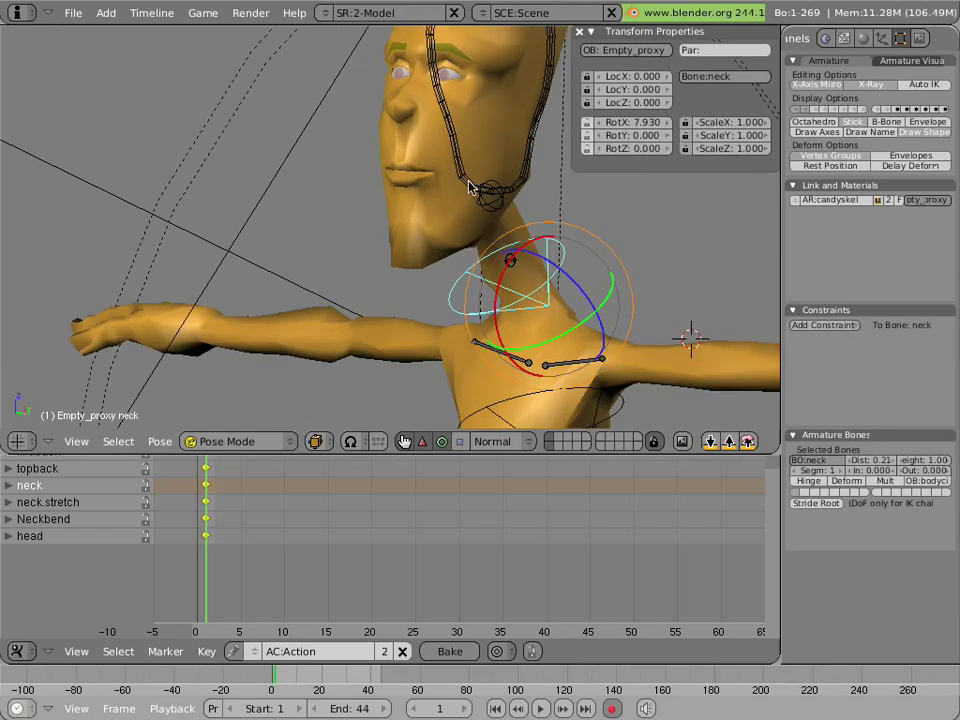
{"action": "right_click", "coordinate": [468, 183]}
{"action": "left_click_drag", "start_coordinate": [508, 202], "coordinate": [511, 208]}
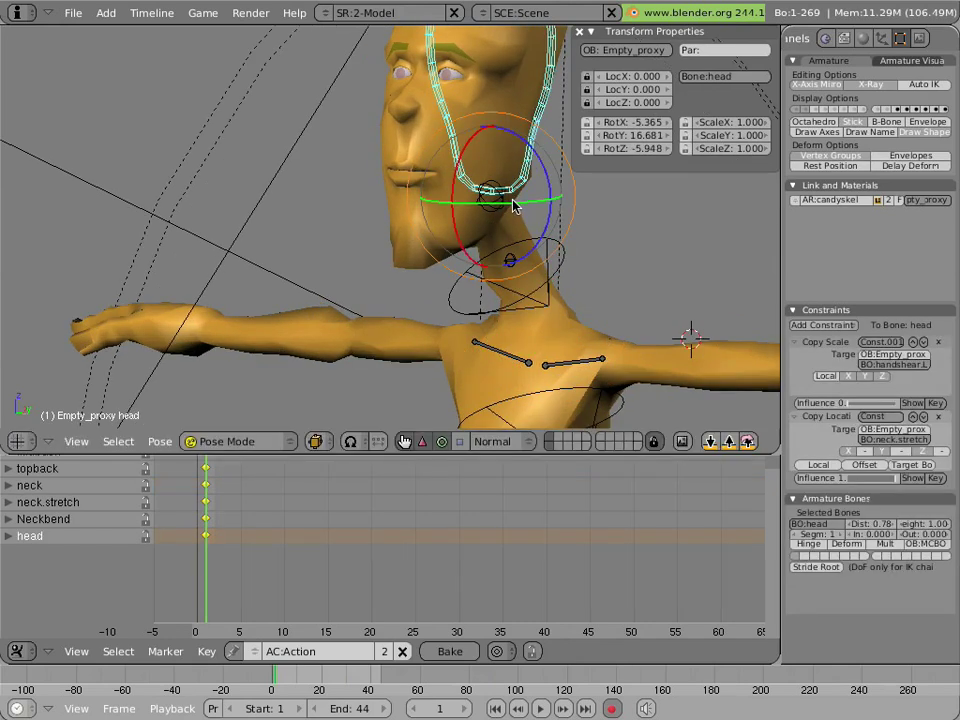
- Switch the visible armature layers to the two holding the left and right arm bones
{"action": "scroll", "coordinate": [511, 208], "scroll_direction": "down", "scroll_amount": 4}
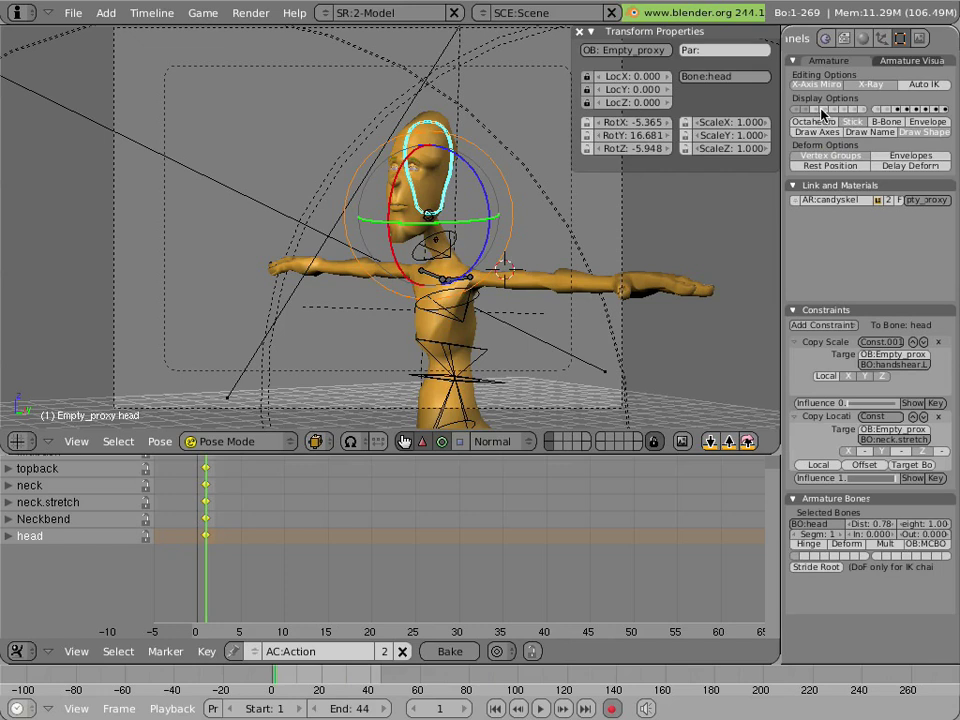
{"action": "left_click", "coordinate": [818, 111]}
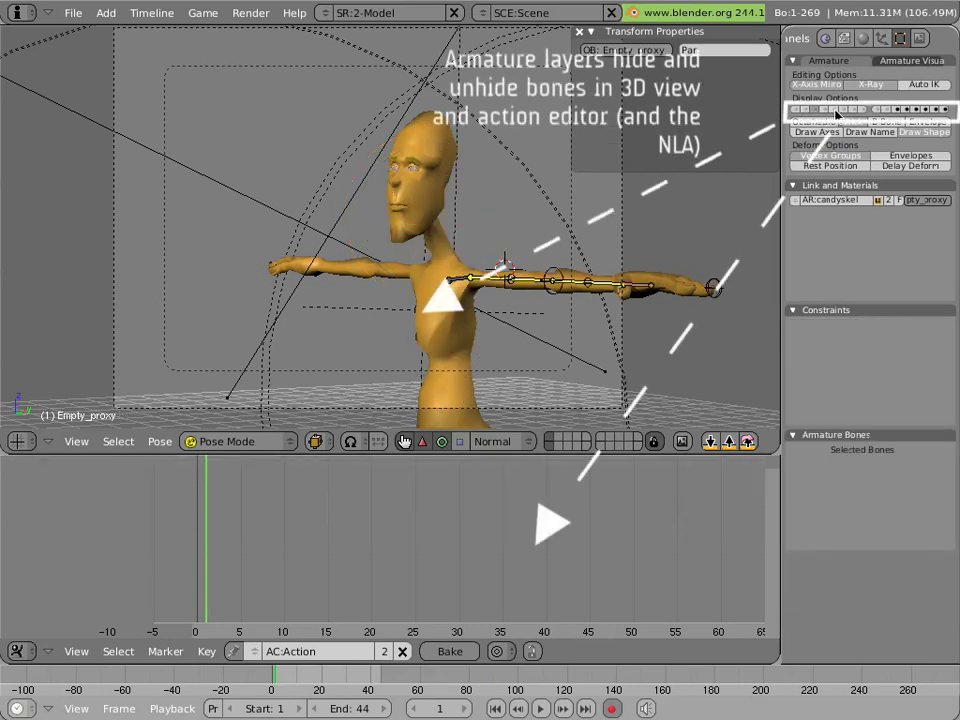
{"action": "left_click", "coordinate": [843, 114], "text": "shift"}
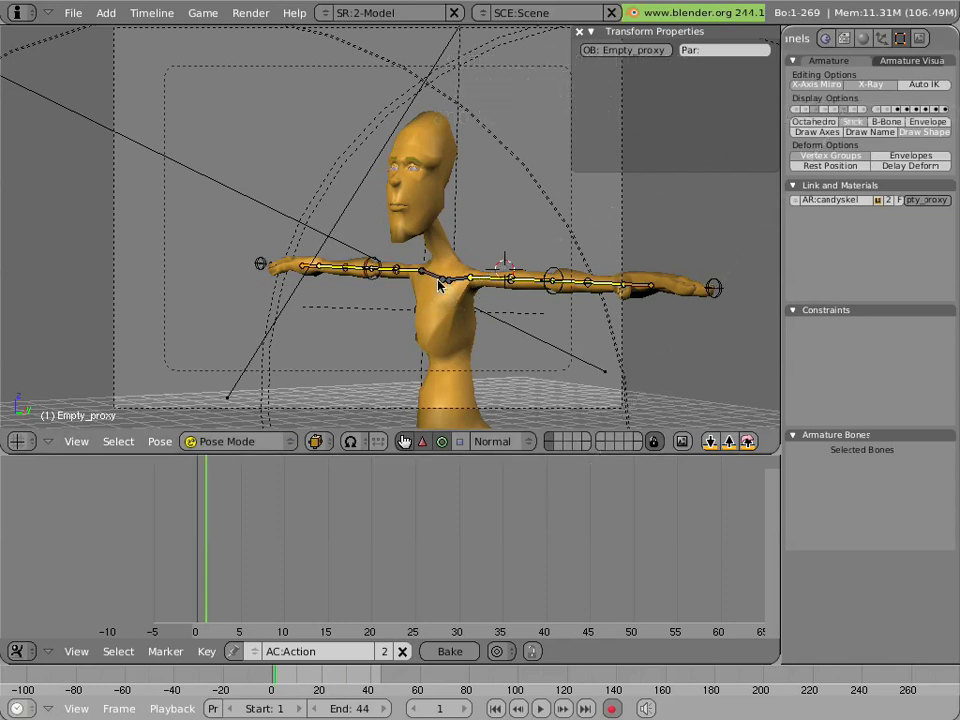
- Adjust both shoulders slightly by rotating the shoulderspin.R and shoulderspin.L bones
{"action": "right_click", "coordinate": [442, 282]}
{"action": "mouse_move", "coordinate": [482, 262]}
{"action": "left_mouse_down"}
{"action": "mouse_move", "coordinate": [466, 271]}
{"action": "mouse_move", "coordinate": [488, 262]}
{"action": "mouse_move", "coordinate": [487, 276]}
{"action": "left_mouse_up"}
{"action": "right_click", "coordinate": [482, 260]}
- Lower both arms to the sides, rotating toparm.L about -87° and toparm.R about -90° around their X axes
{"action": "right_click", "coordinate": [487, 280]}
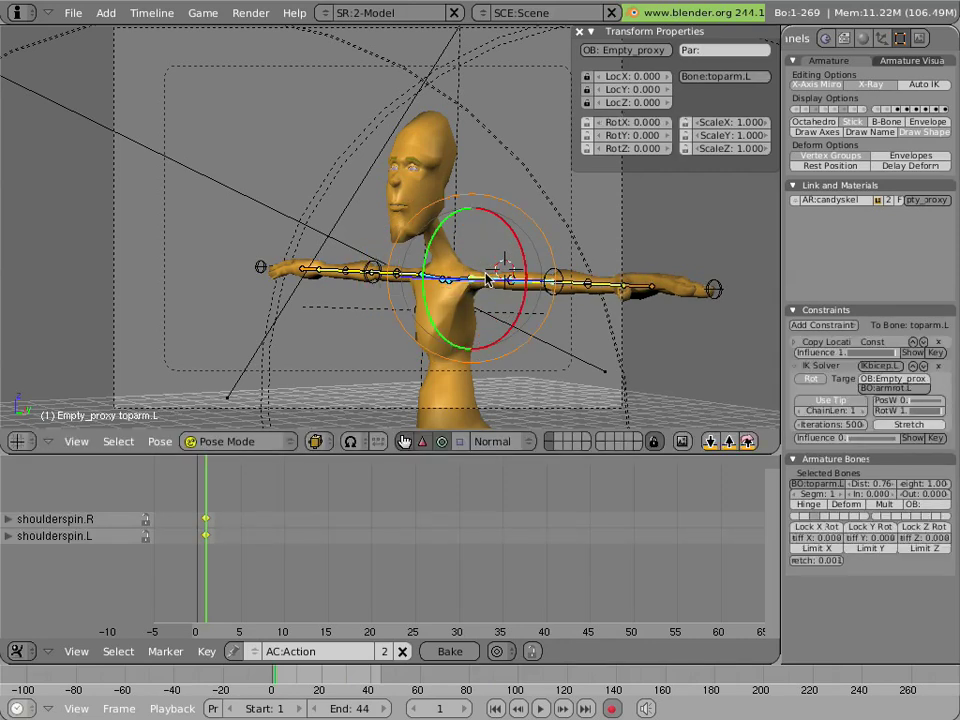
{"action": "left_click_drag", "start_coordinate": [510, 234], "coordinate": [501, 300]}
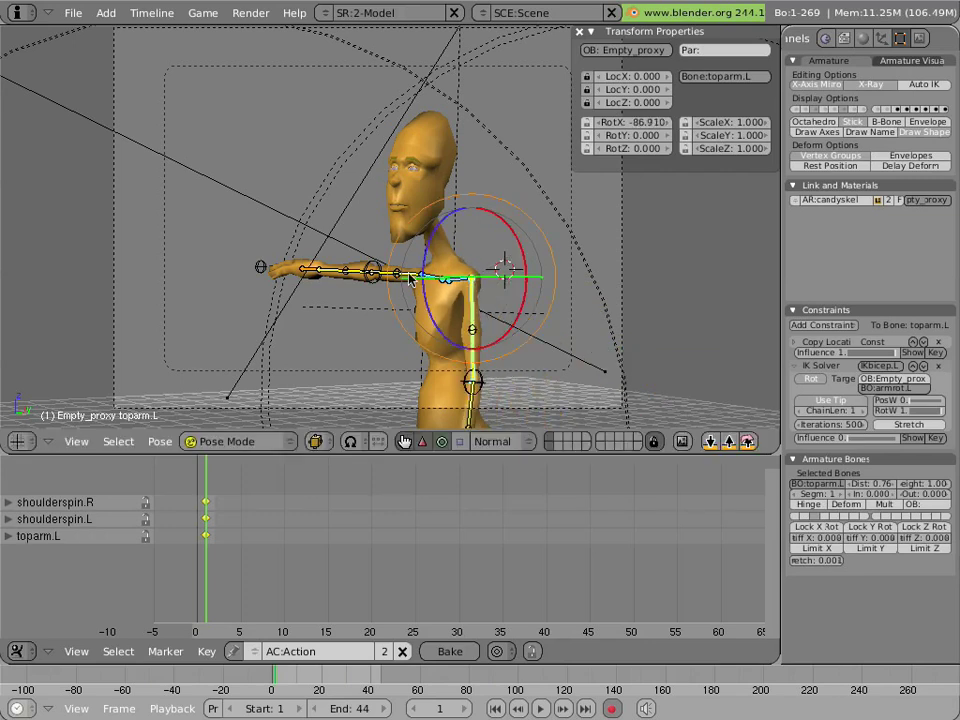
{"action": "right_click", "coordinate": [410, 279]}
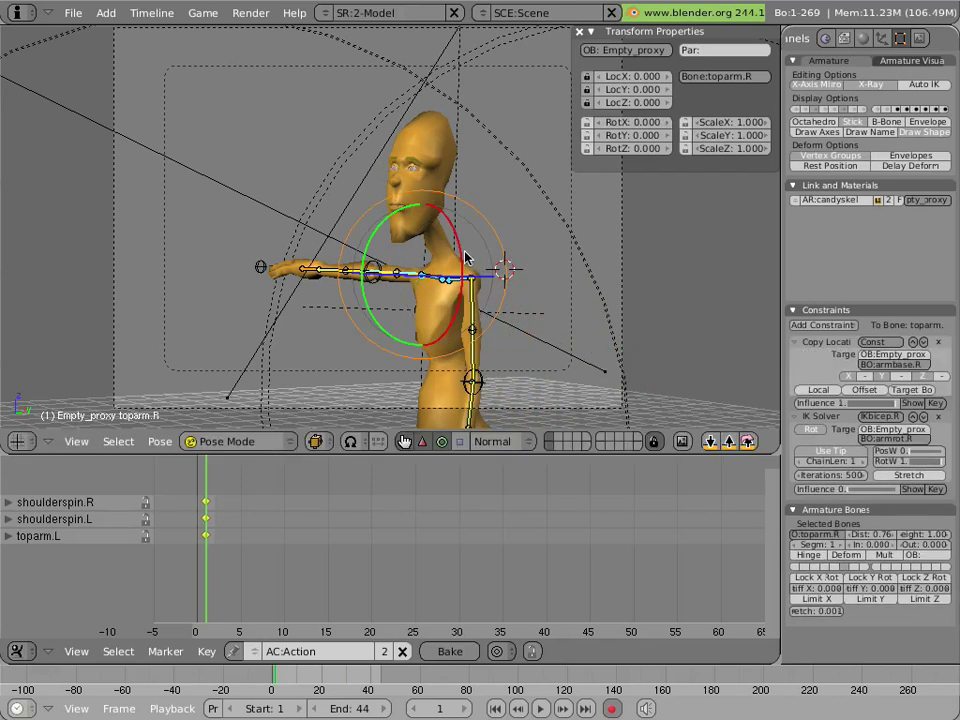
{"action": "left_click_drag", "start_coordinate": [462, 261], "coordinate": [415, 247]}
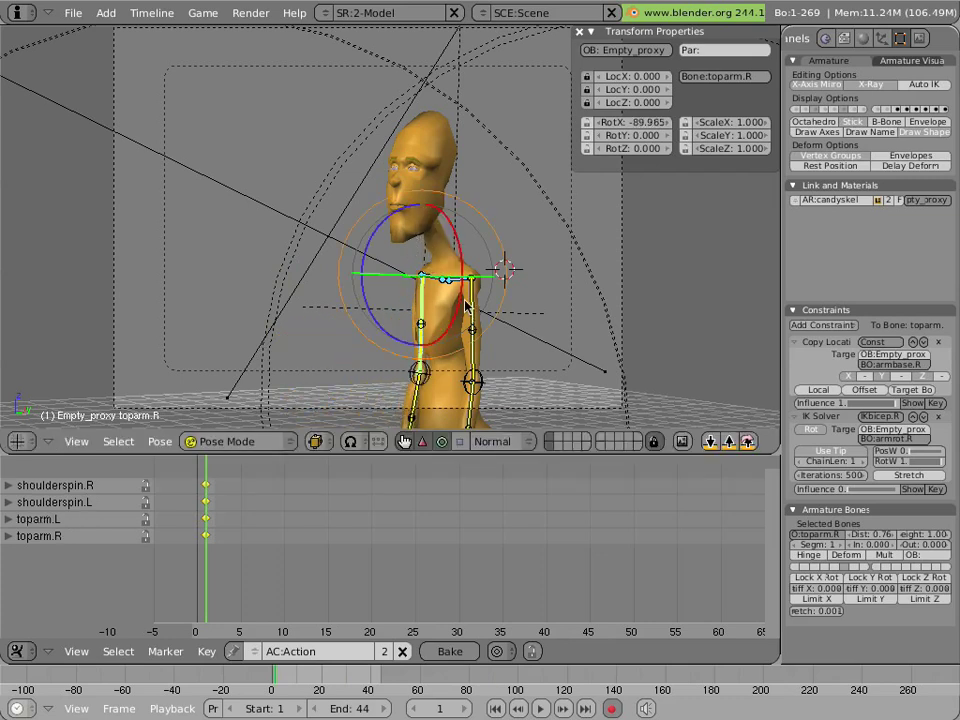
- Bend both elbows by rotating lowarm.R to about 53° and lowarm.L to about -59° around their Z axes
{"action": "middle_click_drag", "start_coordinate": [470, 294], "coordinate": [473, 173]}
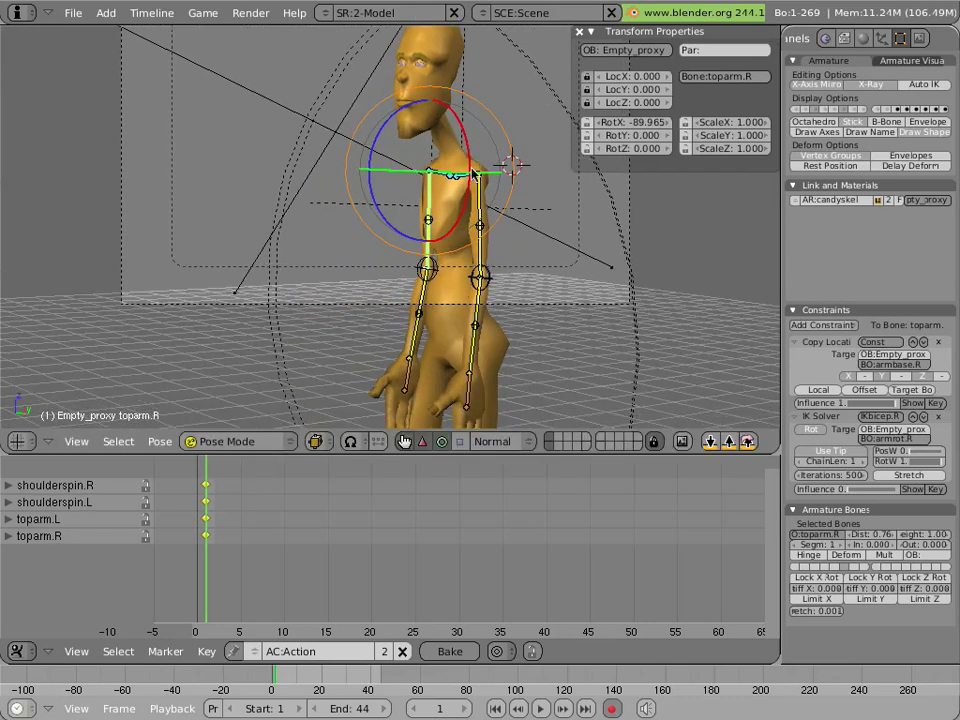
{"action": "right_click", "coordinate": [423, 296]}
{"action": "left_click_drag", "start_coordinate": [381, 239], "coordinate": [437, 249]}
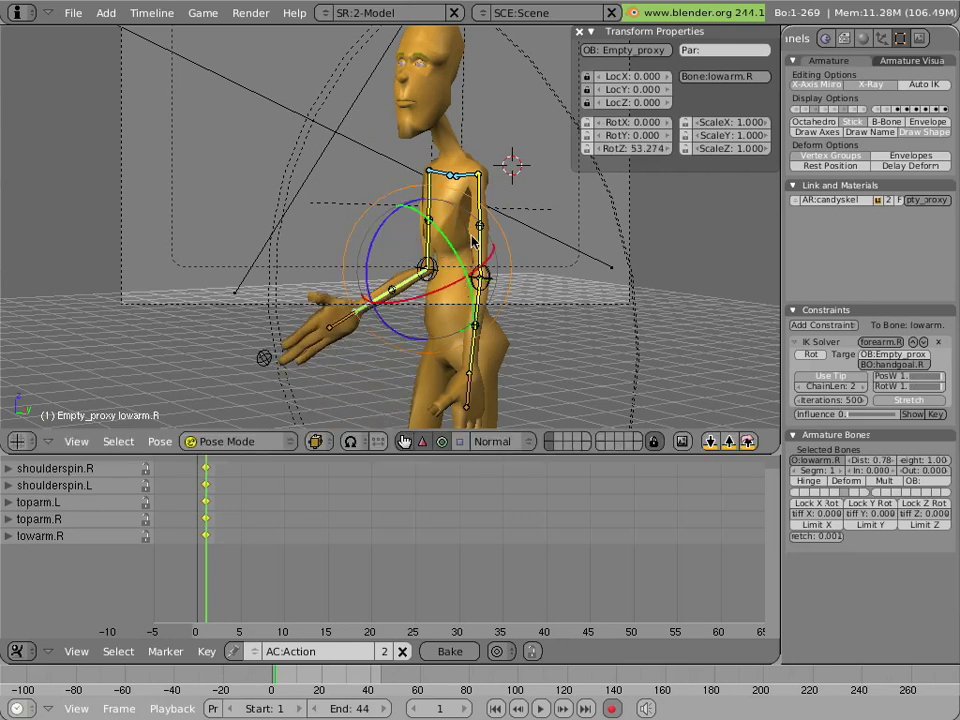
{"action": "right_click", "coordinate": [479, 305]}
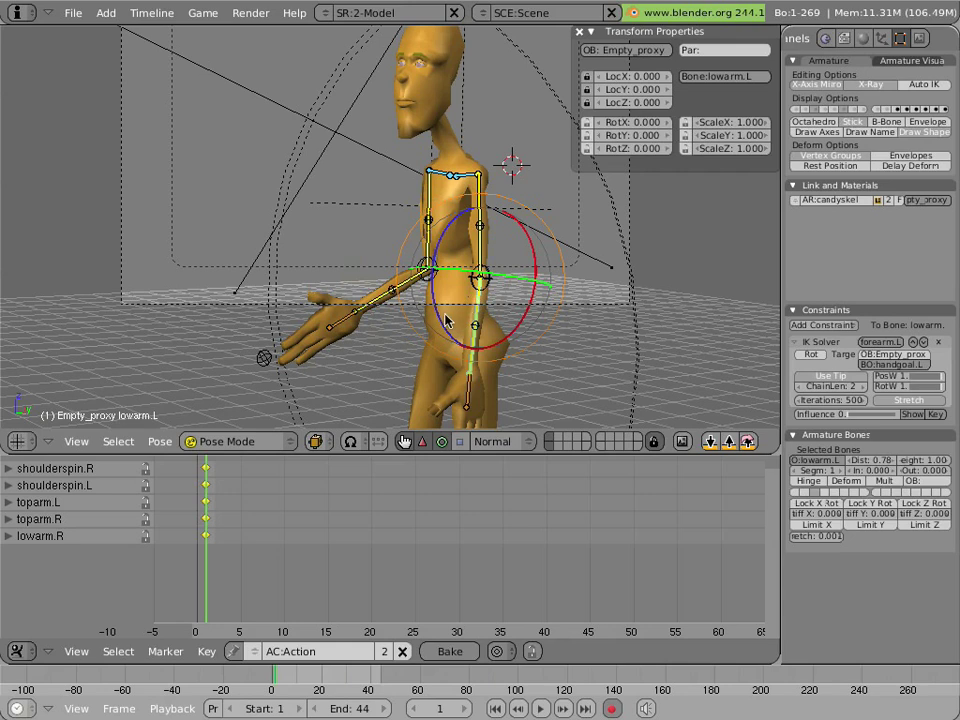
{"action": "key", "text": "r"}
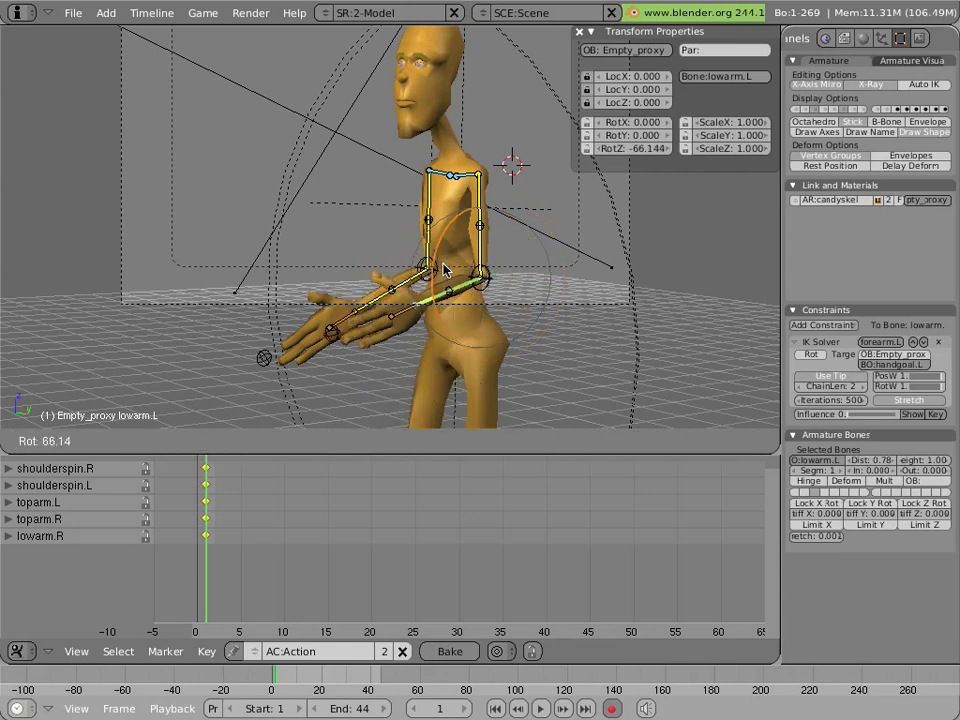
{"action": "left_click", "coordinate": [447, 275]}
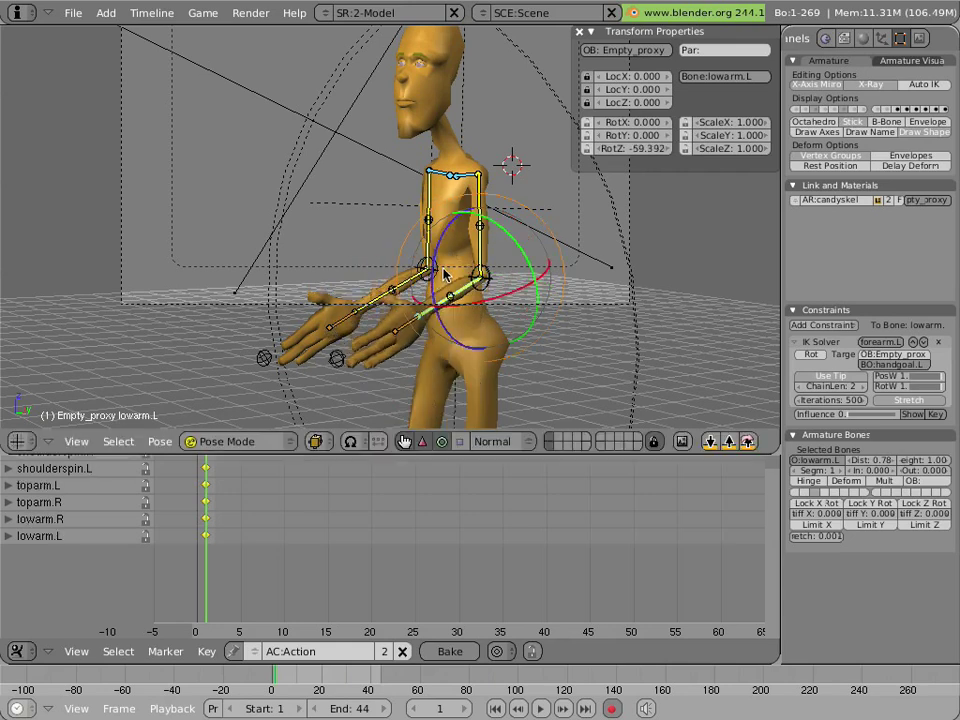
- Turn the right hand bone hand.R to about -99° around Y and -32° around X
{"action": "right_click", "coordinate": [342, 323]}
{"action": "key", "text": "r"}
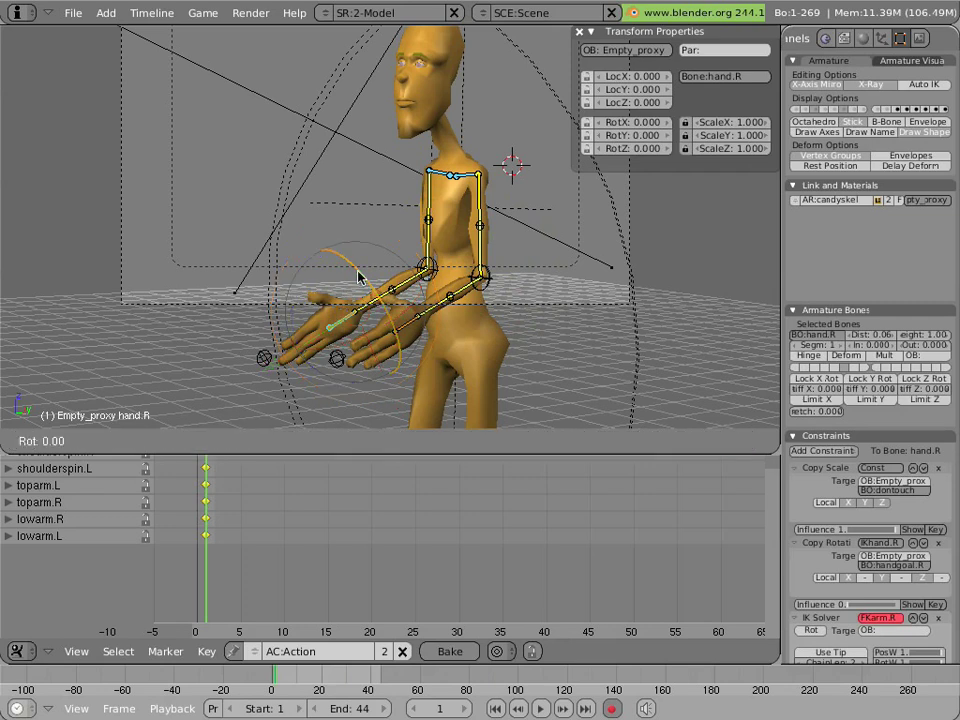
{"action": "left_click", "coordinate": [336, 291]}
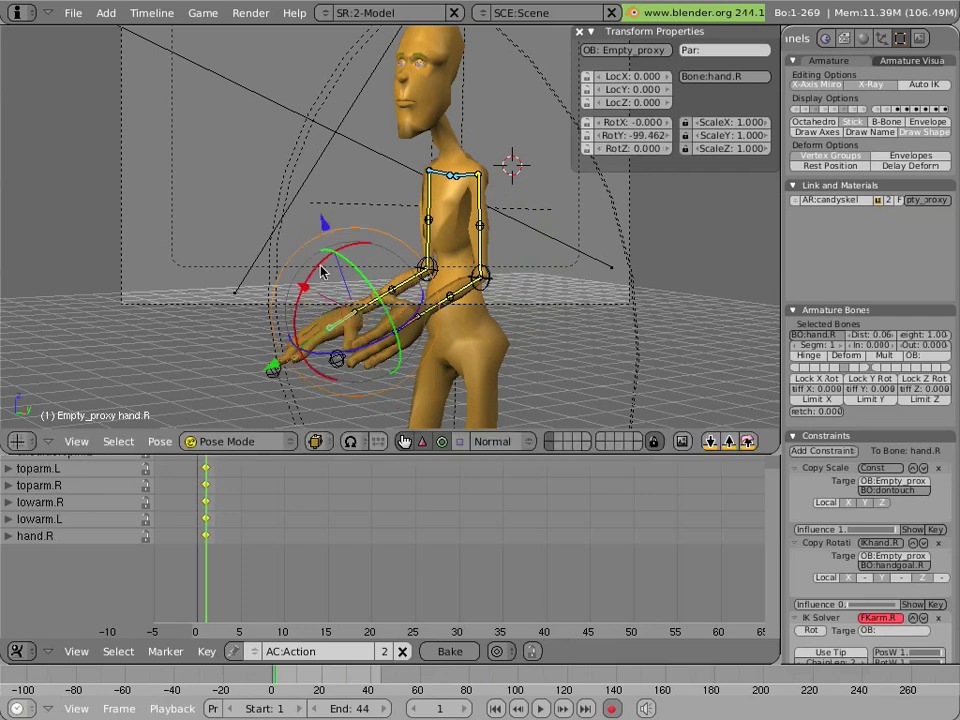
{"action": "left_click_drag", "start_coordinate": [321, 270], "coordinate": [320, 300]}
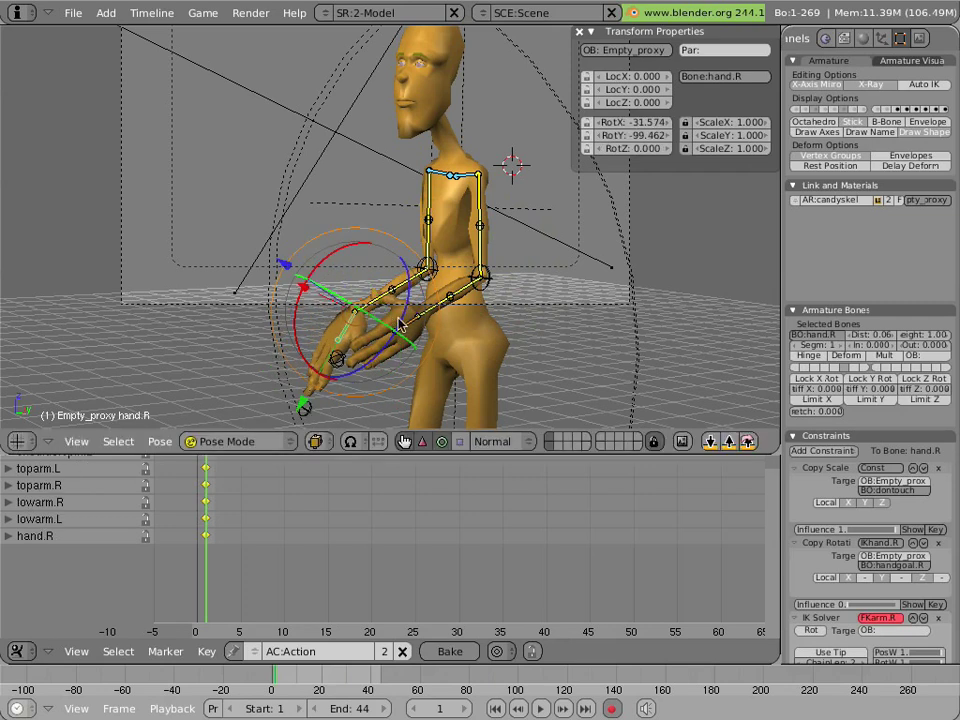
- Limit the manipulator to rotation and turn hand.L to about 95° around Y and -23° around X
{"action": "right_click", "coordinate": [398, 322]}
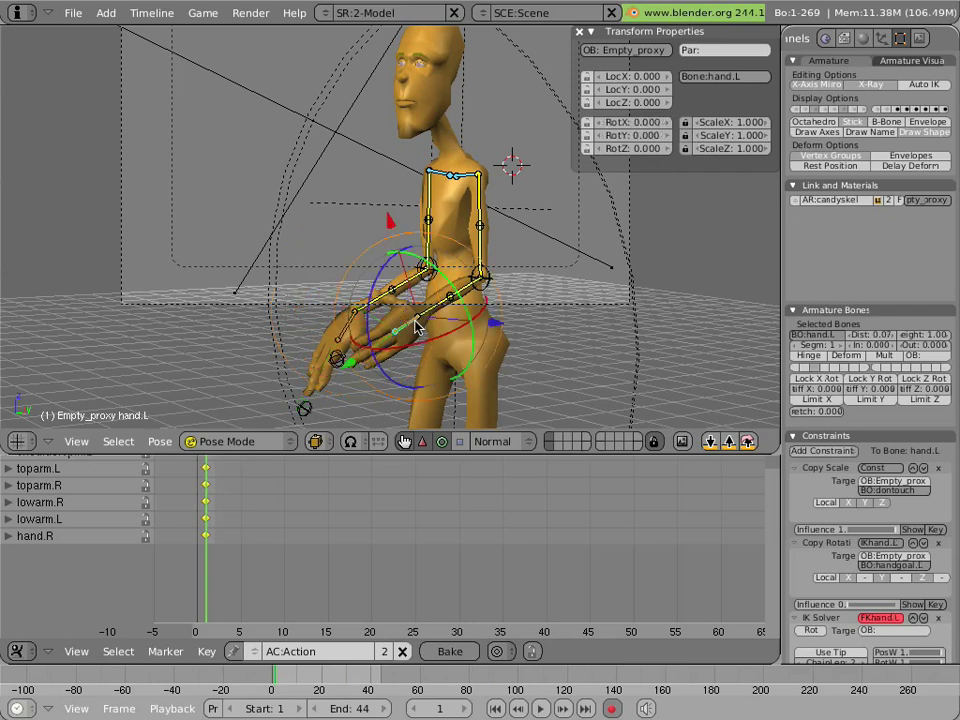
{"action": "left_click", "coordinate": [441, 442]}
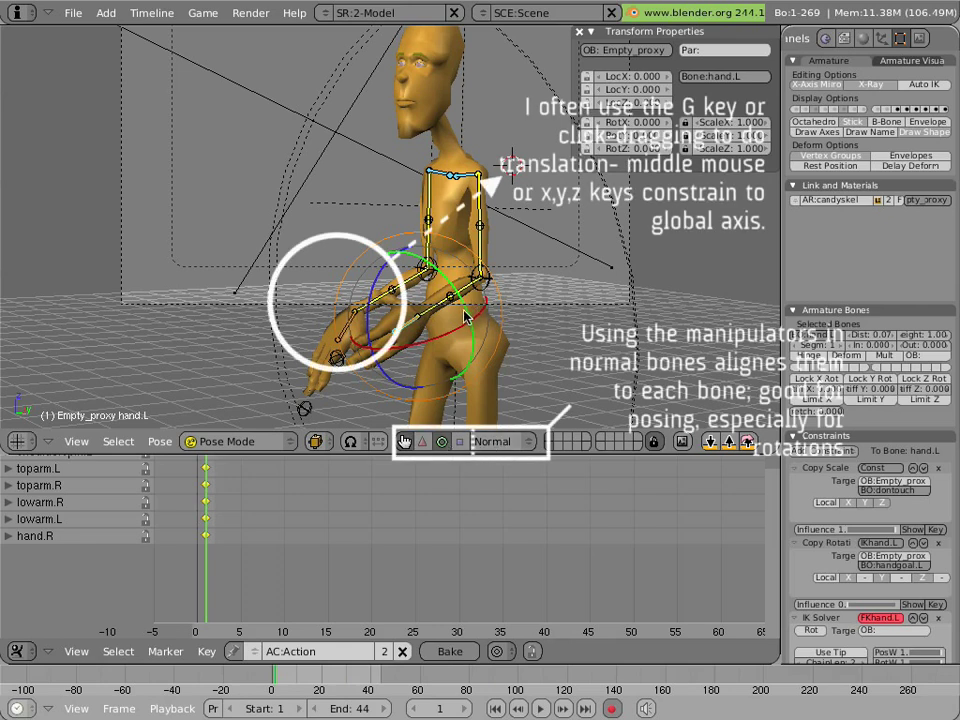
{"action": "left_click_drag", "start_coordinate": [466, 318], "coordinate": [376, 308]}
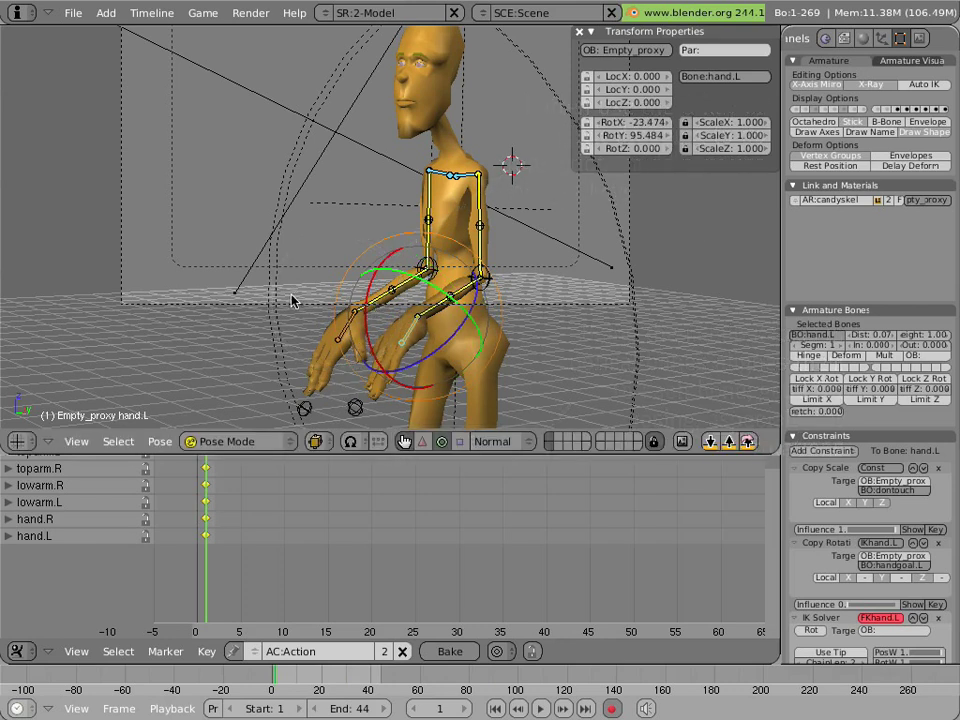
- Move hand.L up and back toward the body so the left elbow bends behind the torso
{"action": "key", "text": "g"}
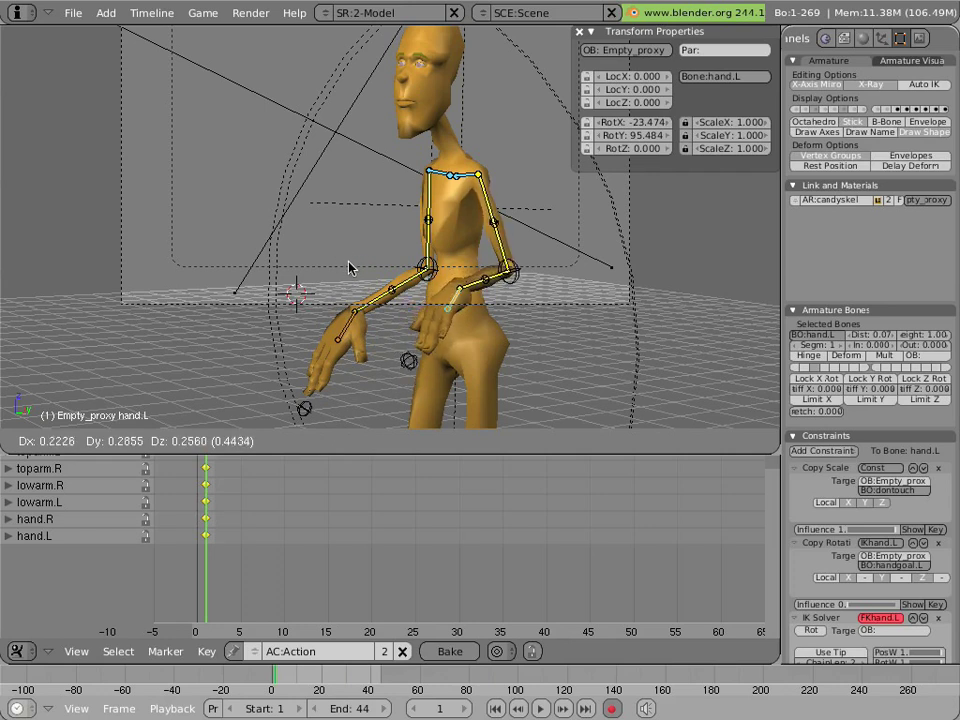
{"action": "left_click", "coordinate": [368, 268]}
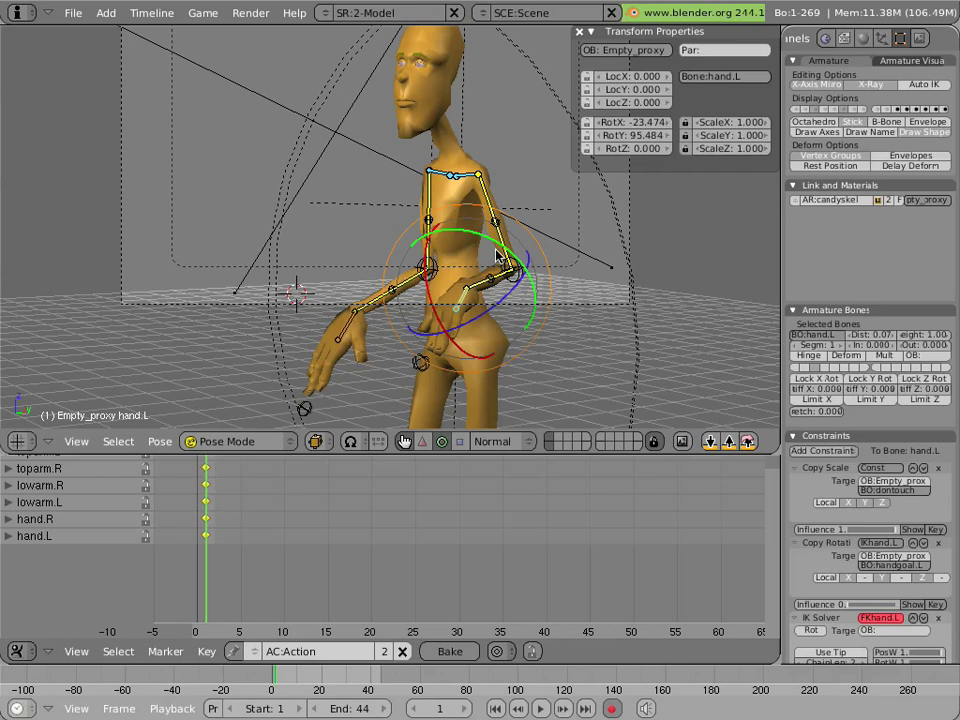
{"action": "left_click_drag", "start_coordinate": [497, 256], "coordinate": [500, 264]}
- Move hand.R about 0.33 units up and back toward the body, and set its X rotation to about -36°
{"action": "right_click", "coordinate": [448, 336]}
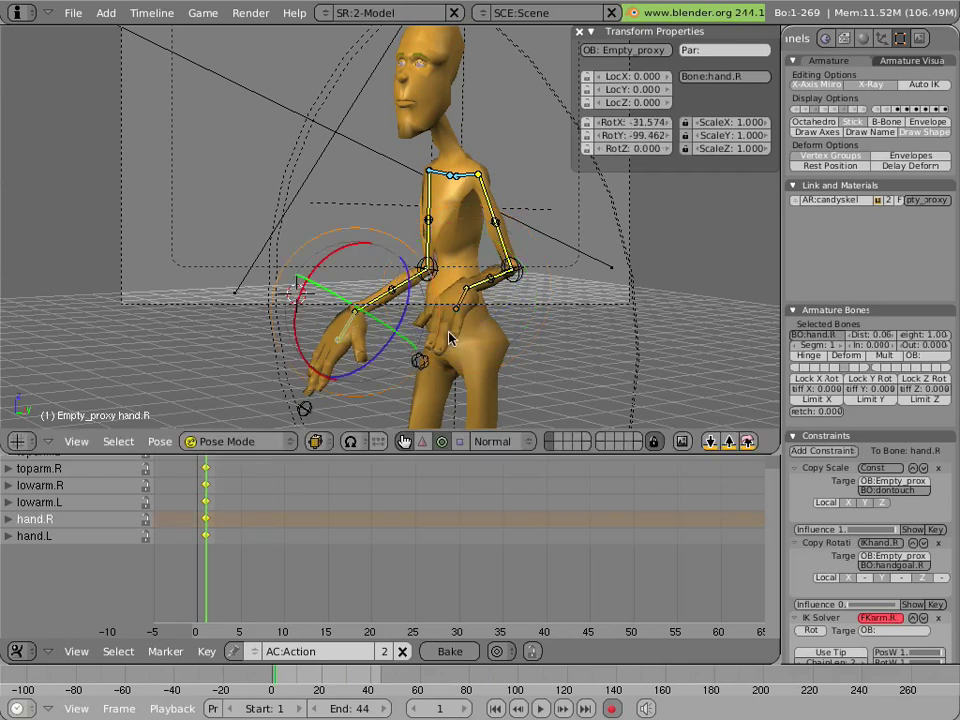
{"action": "key", "text": "g"}
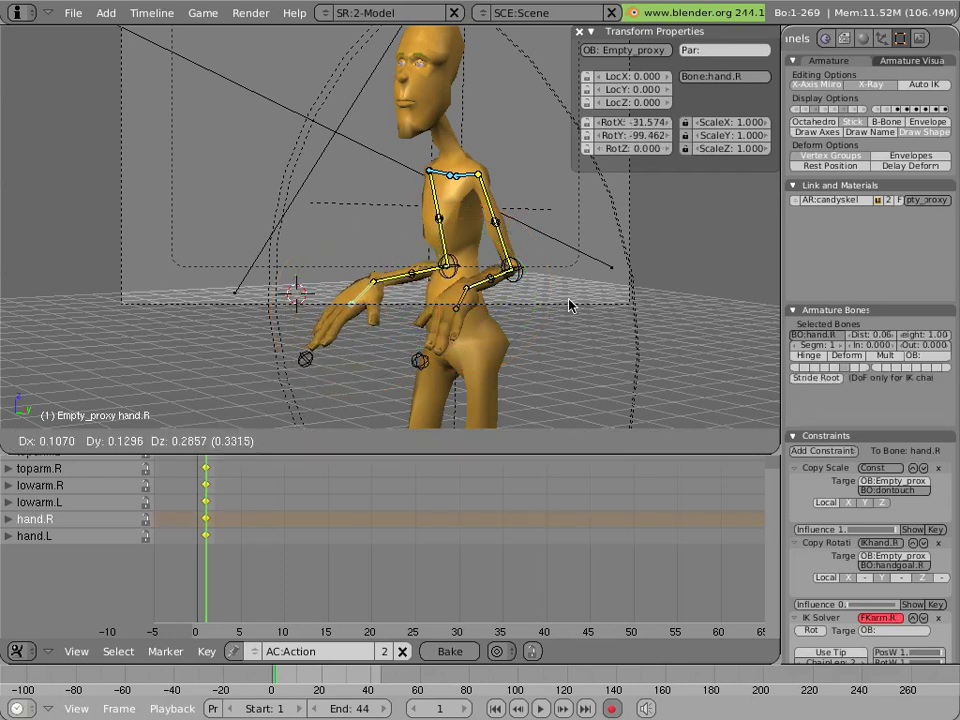
{"action": "left_click", "coordinate": [570, 304]}
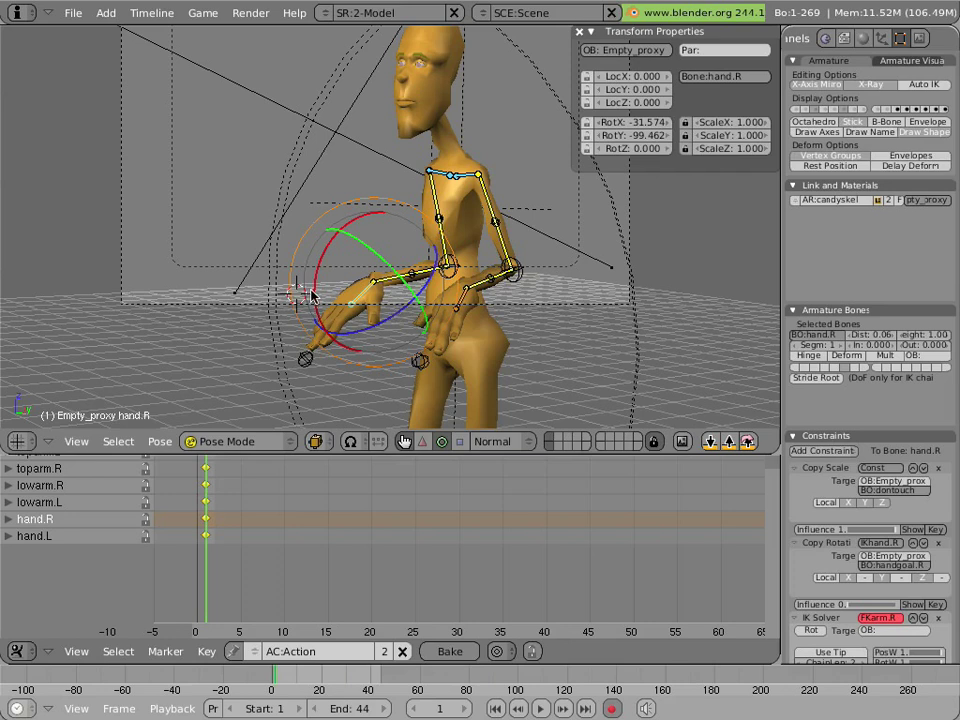
{"action": "left_click_drag", "start_coordinate": [310, 293], "coordinate": [380, 298]}
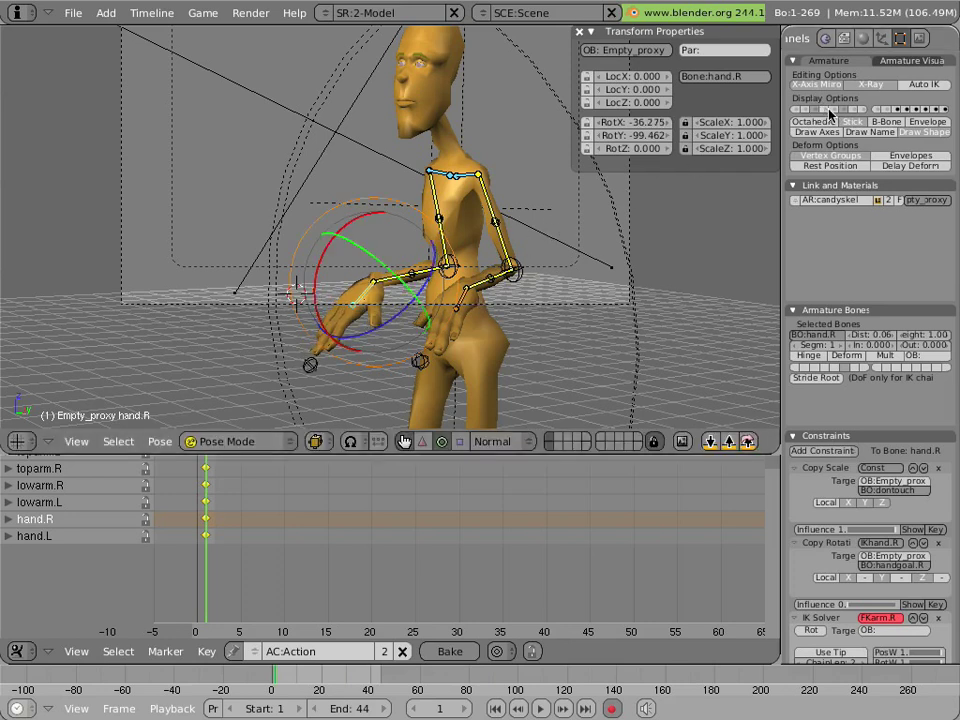
- Show the finger bone layer and rotate little.R, middle.R and pointer.R together, bringing pointer.R to about -9° X and -14° Z
{"action": "left_click", "coordinate": [864, 110]}
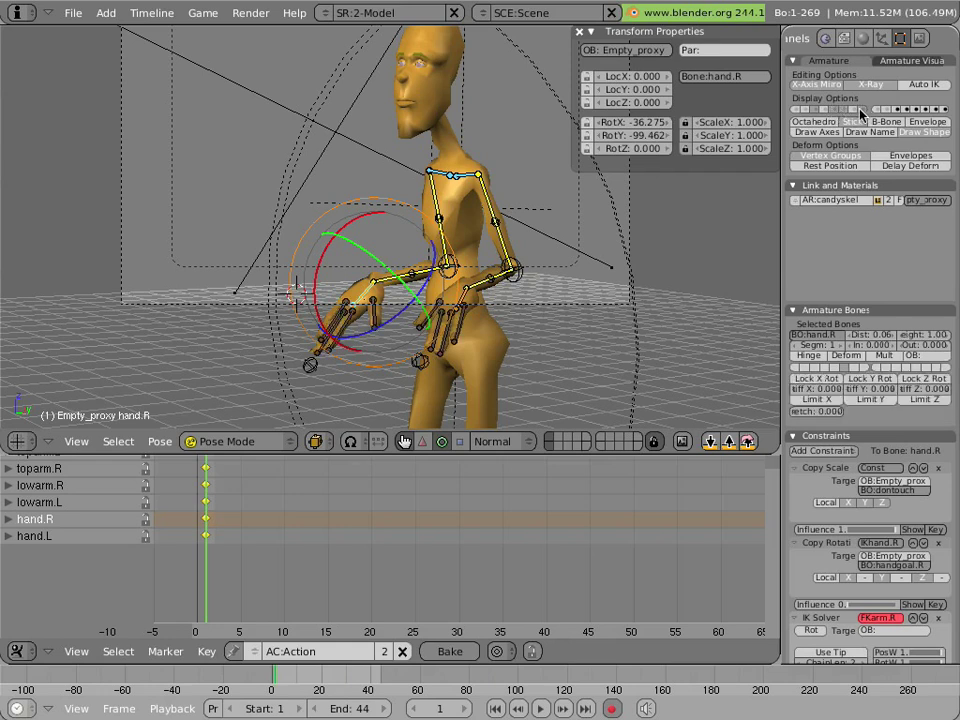
{"action": "scroll", "coordinate": [333, 333], "scroll_direction": "up", "scroll_amount": 2}
{"action": "right_click", "coordinate": [318, 350]}
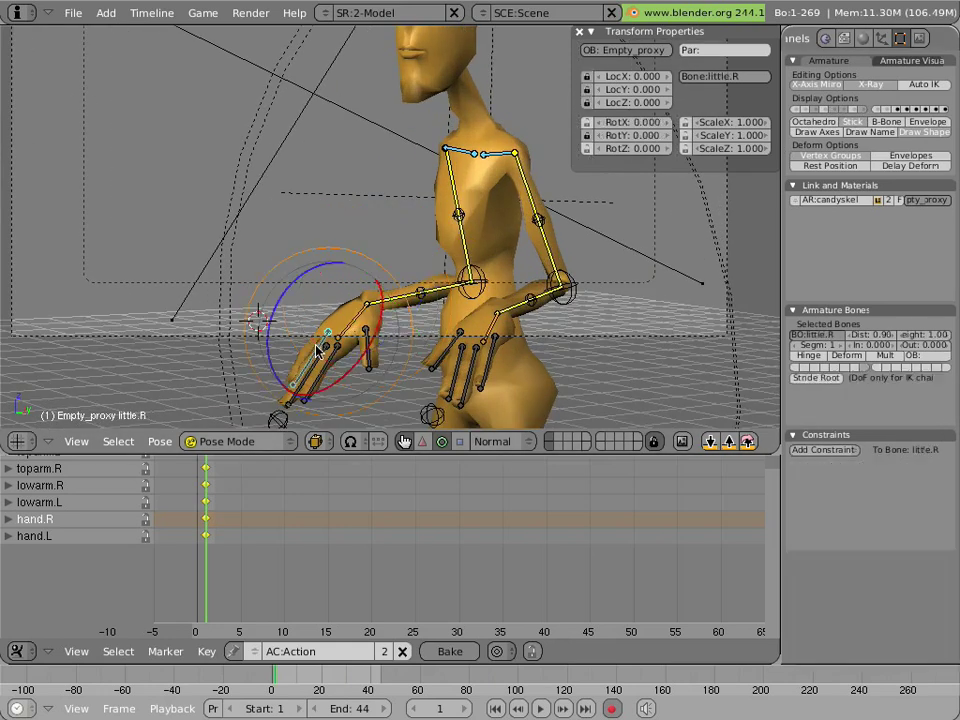
{"action": "right_click", "coordinate": [331, 363], "text": "shift"}
{"action": "right_click", "coordinate": [328, 350], "text": "shift"}
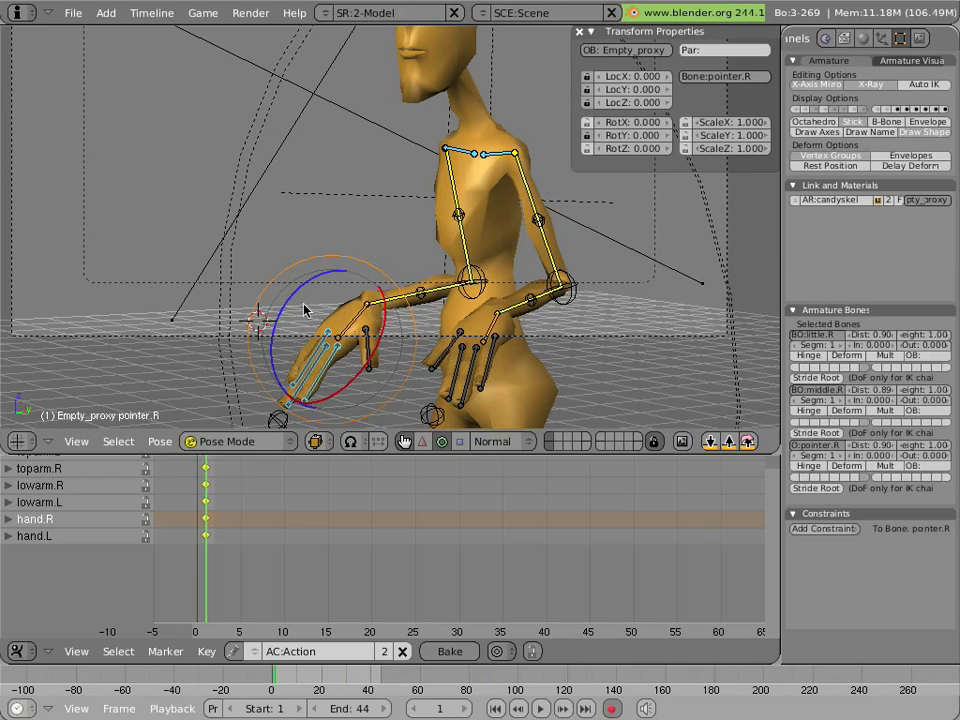
{"action": "key", "text": "r"}
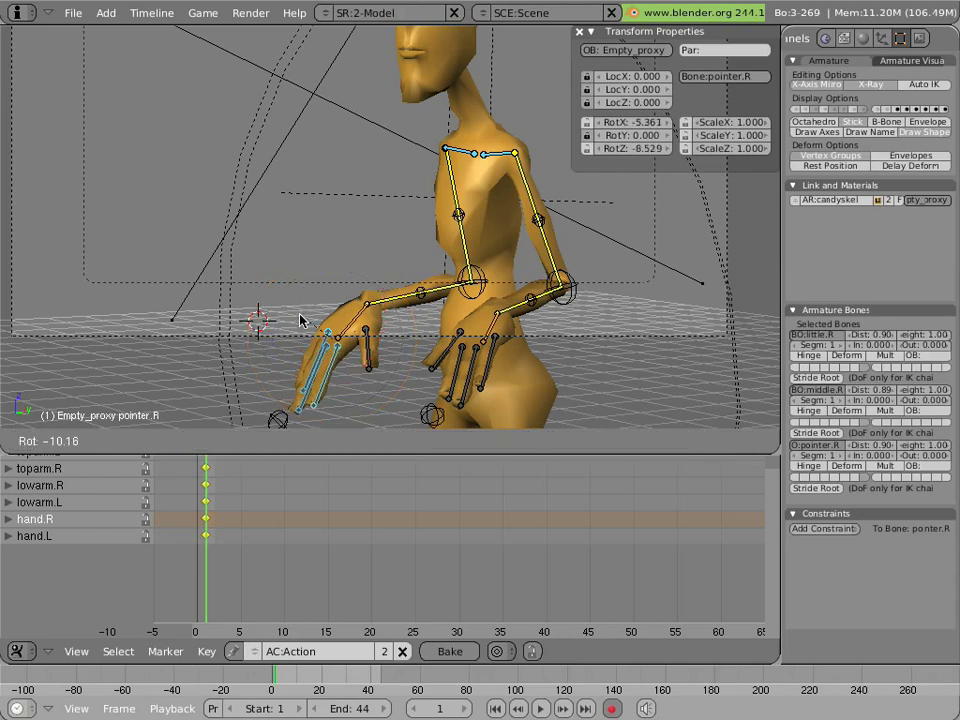
{"action": "left_click", "coordinate": [309, 335]}
- Curl the three selected right finger bones by scaling them to about 0.79
{"action": "key", "text": "s"}
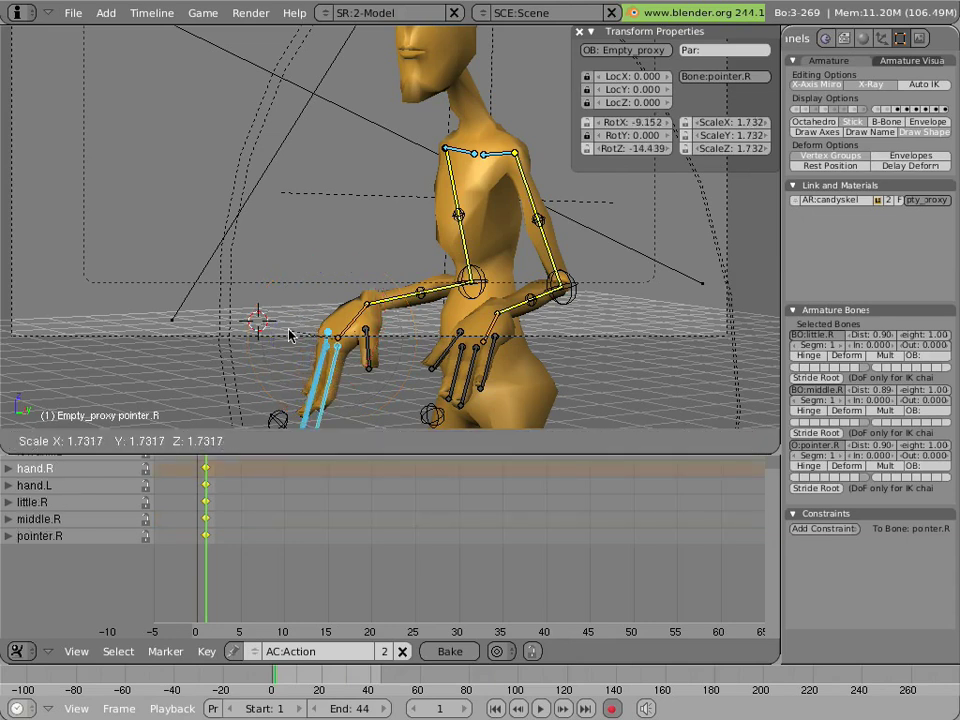
{"action": "right_click", "coordinate": [298, 310]}
{"action": "key", "text": "s"}
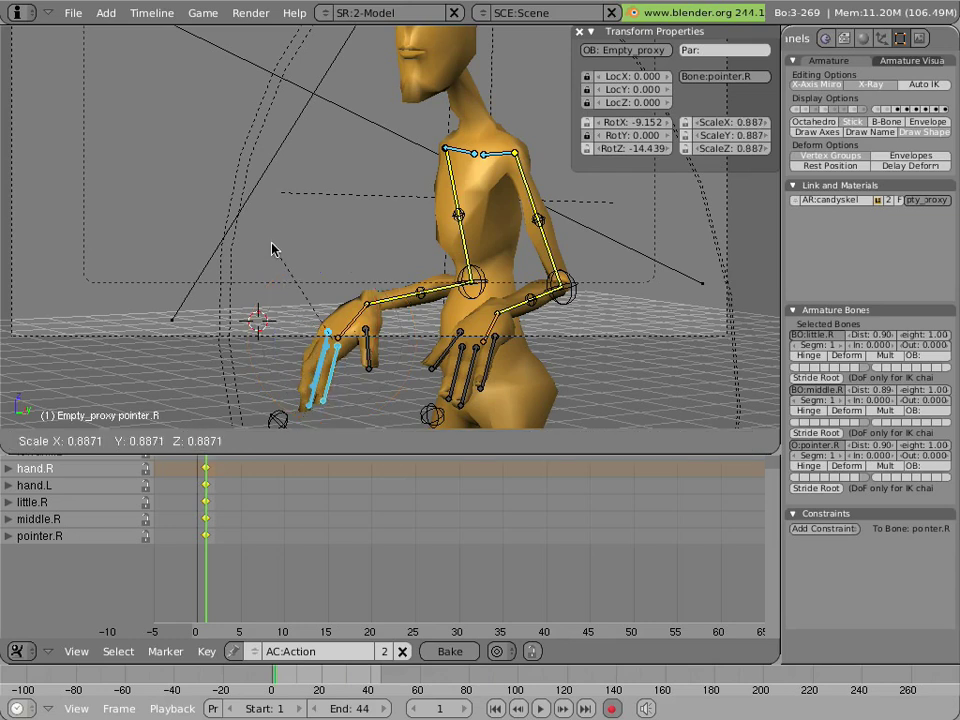
{"action": "left_click", "coordinate": [279, 262]}
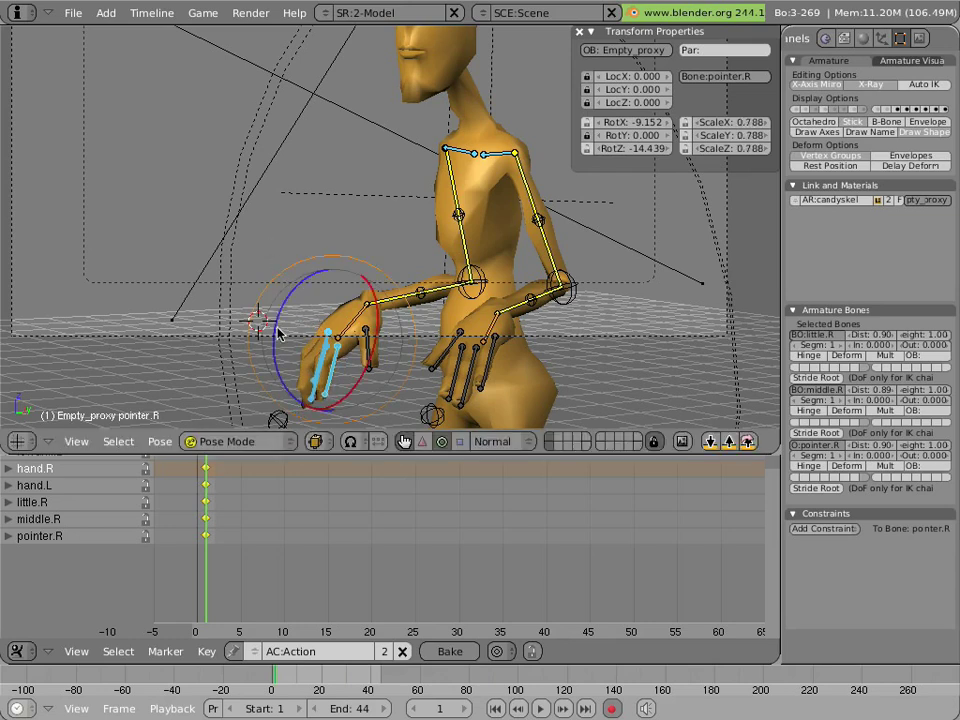
- Rotate the thumb.R bone to about -34° around X and adjust its curl with a slight scale
{"action": "right_click", "coordinate": [370, 341]}
{"action": "key", "text": "r"}
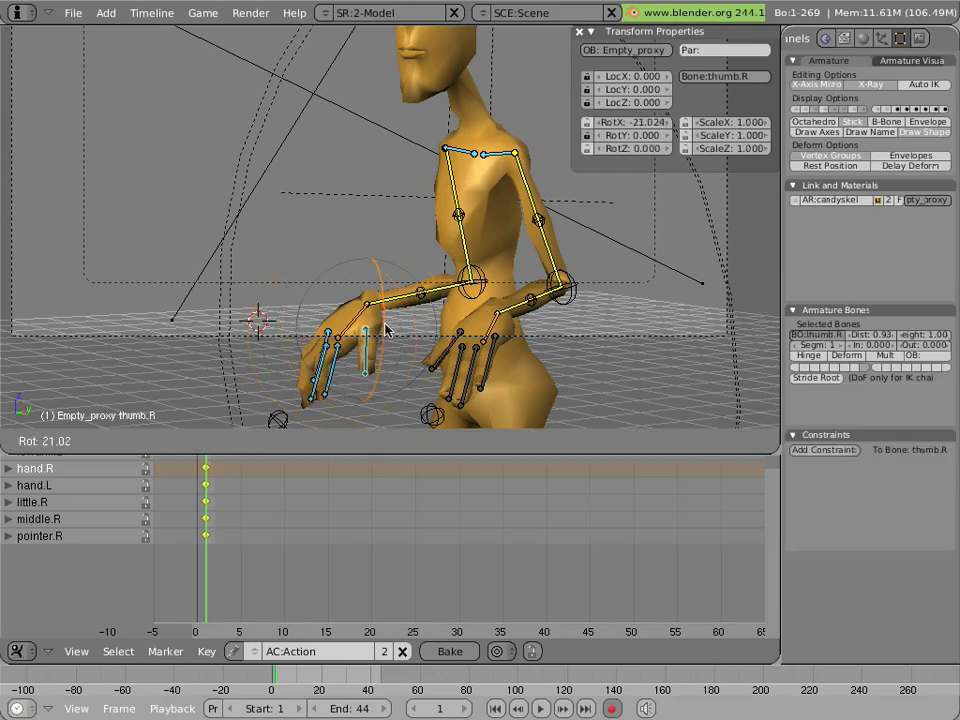
{"action": "left_click", "coordinate": [385, 335]}
{"action": "key", "text": "s"}
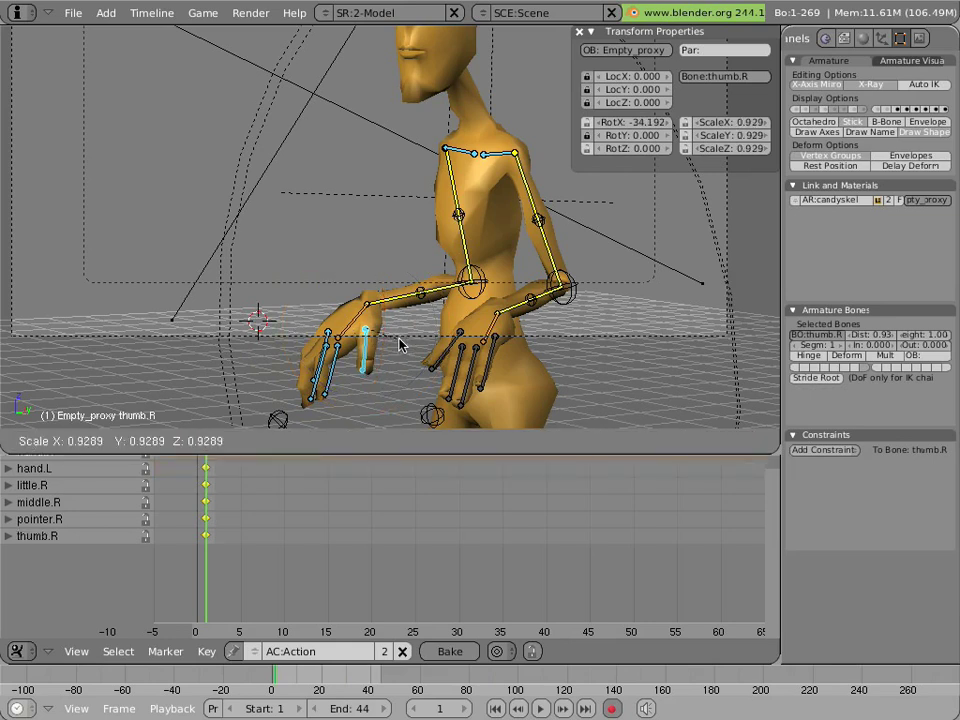
{"action": "left_click", "coordinate": [423, 352]}
- Rotate pointer.L, middle.L and little.L together to about 41° around Z and scale them to about 0.93
{"action": "right_click", "coordinate": [459, 362]}
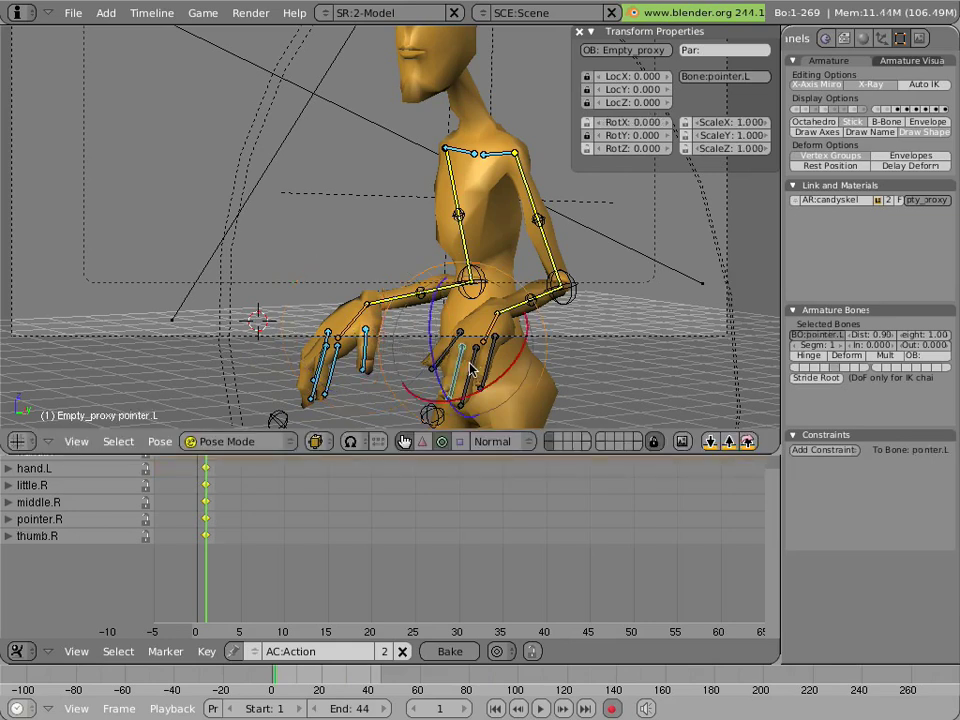
{"action": "right_click", "coordinate": [474, 363], "text": "shift"}
{"action": "right_click", "coordinate": [458, 360], "text": "shift"}
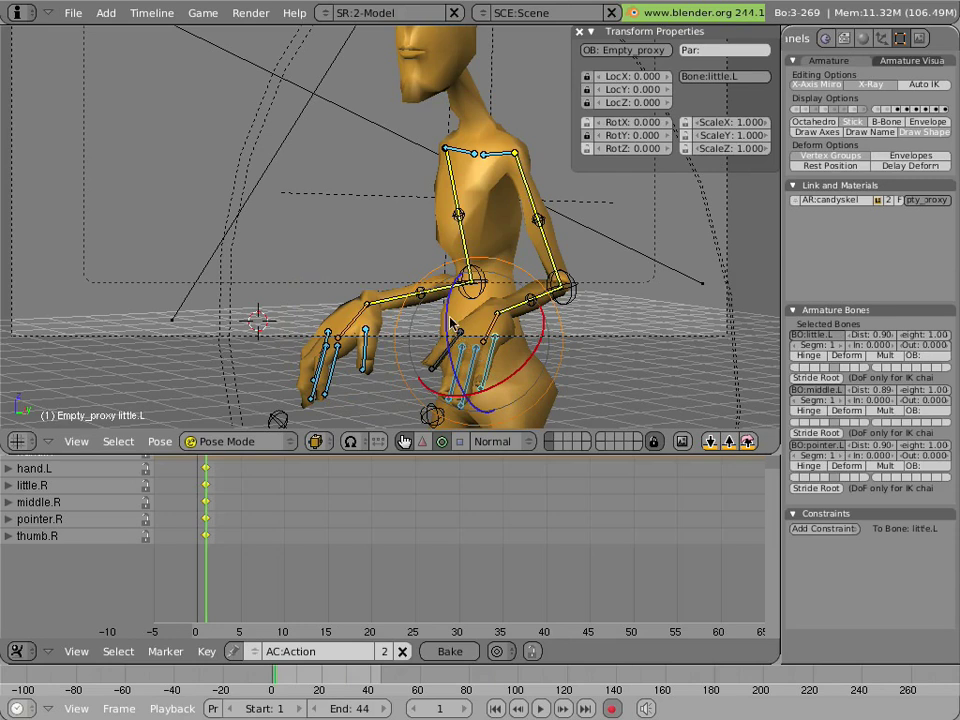
{"action": "key", "text": "r"}
{"action": "left_click", "coordinate": [455, 345]}
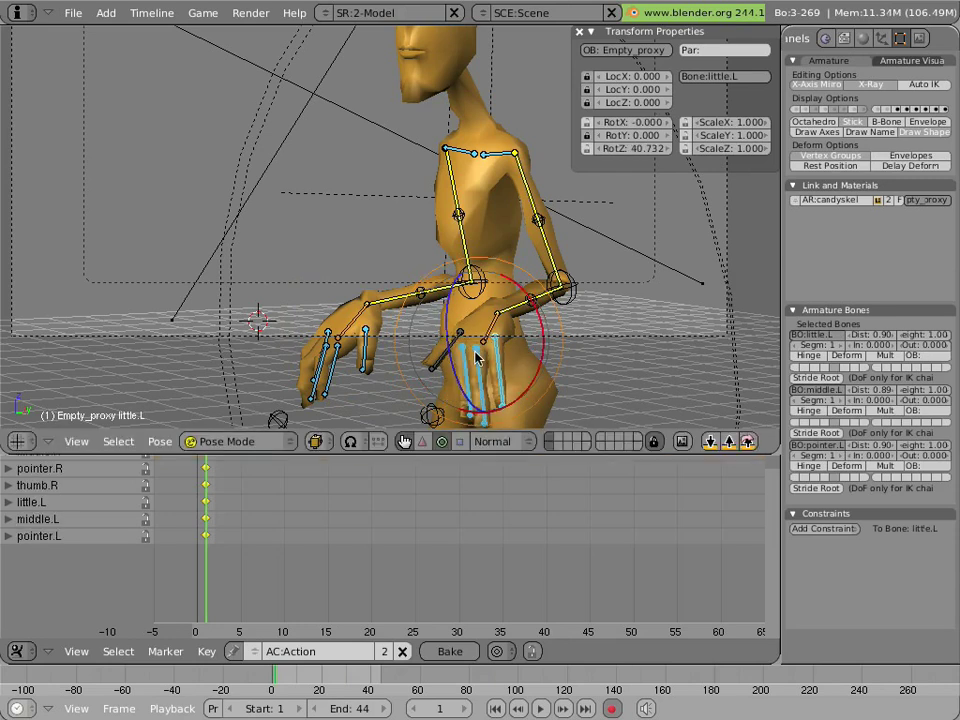
{"action": "key", "text": "s"}
{"action": "left_click", "coordinate": [479, 362]}
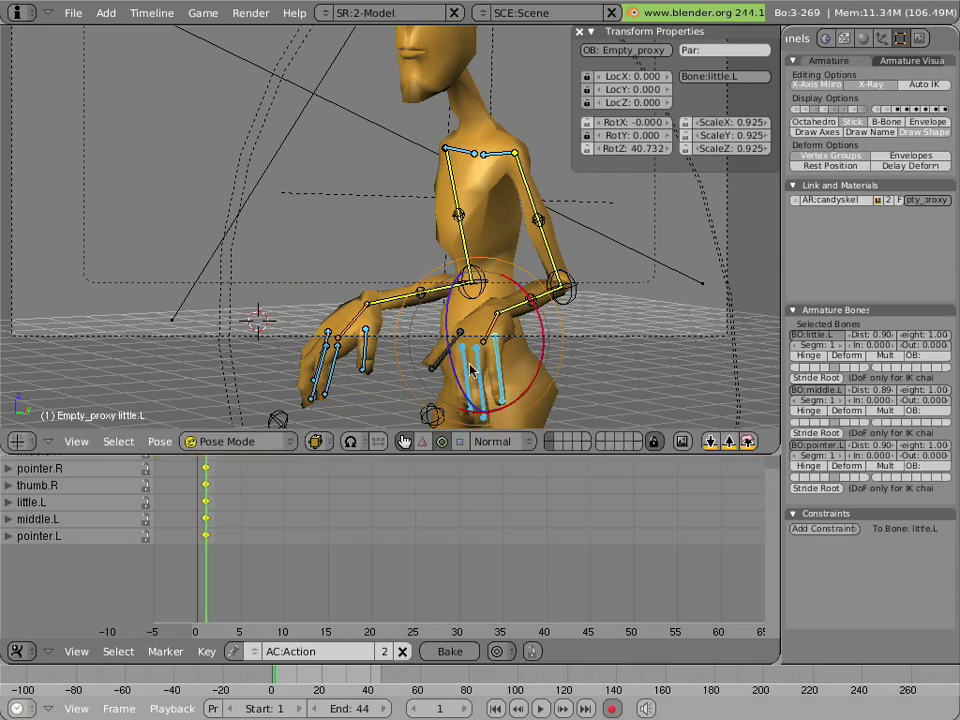
- Rotate only the pointer.L and middle.L bones slightly, to about 3° around X
{"action": "right_click", "coordinate": [475, 368]}
{"action": "right_click", "coordinate": [481, 370], "text": "shift"}
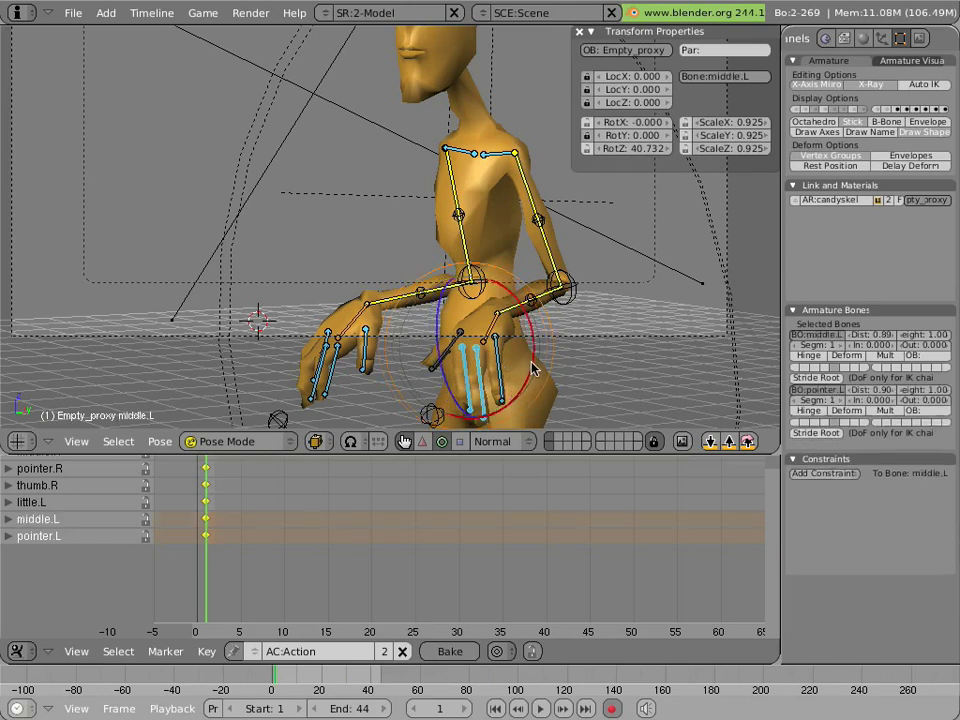
{"action": "key", "text": "r"}
{"action": "left_click", "coordinate": [533, 365]}
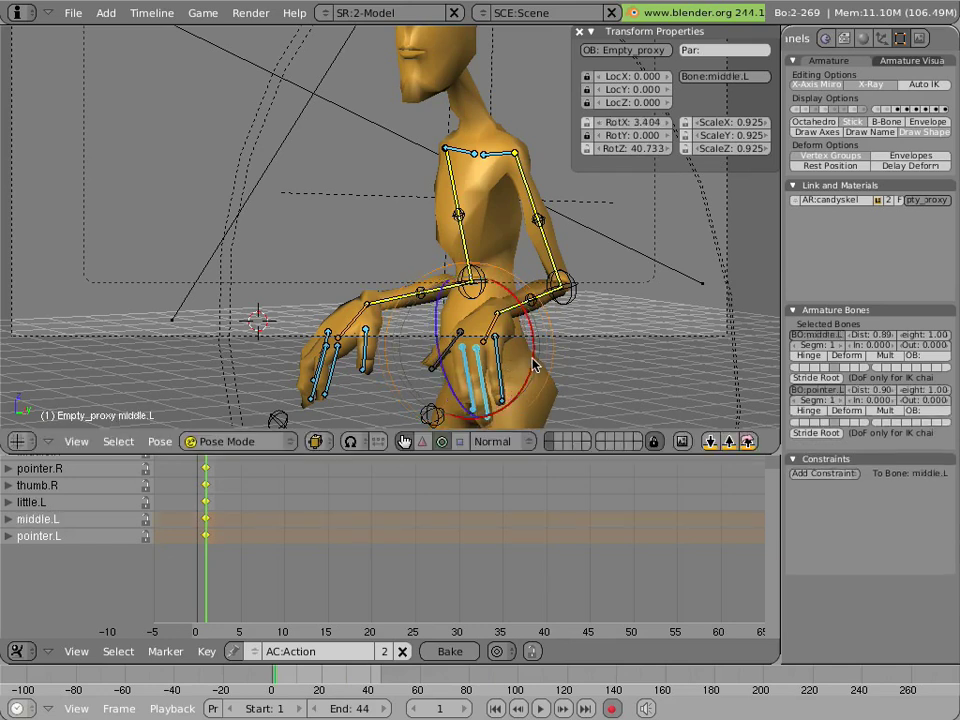
- Rotate the thumb.L bone to about -31° around X and scale it to about 0.97
{"action": "right_click", "coordinate": [445, 366]}
{"action": "key", "text": "r"}
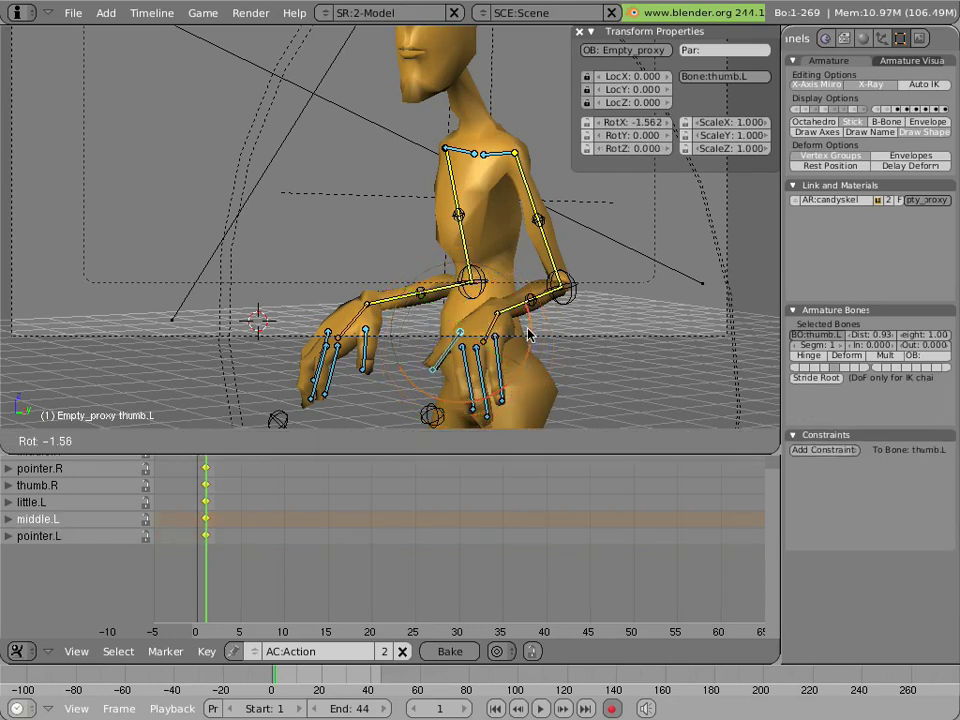
{"action": "left_click", "coordinate": [495, 368]}
{"action": "key", "text": "s"}
{"action": "left_click", "coordinate": [492, 372]}
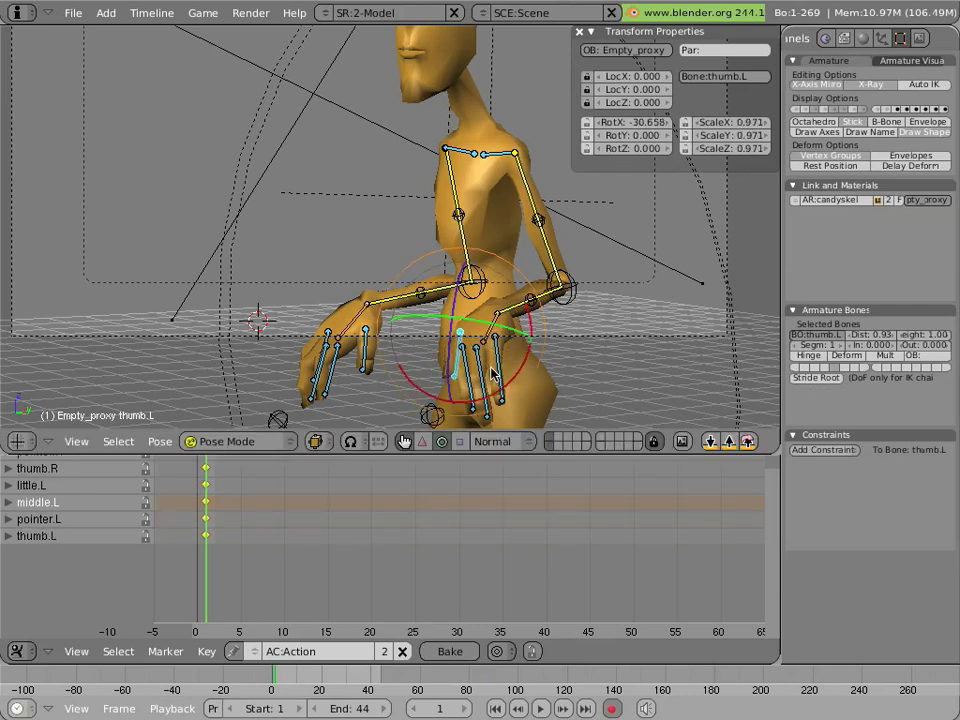
- Rotate the shoulderspin.L bone a few degrees and the shoulderspin.R bone to about -9.5° around X
{"action": "right_click", "coordinate": [498, 160]}
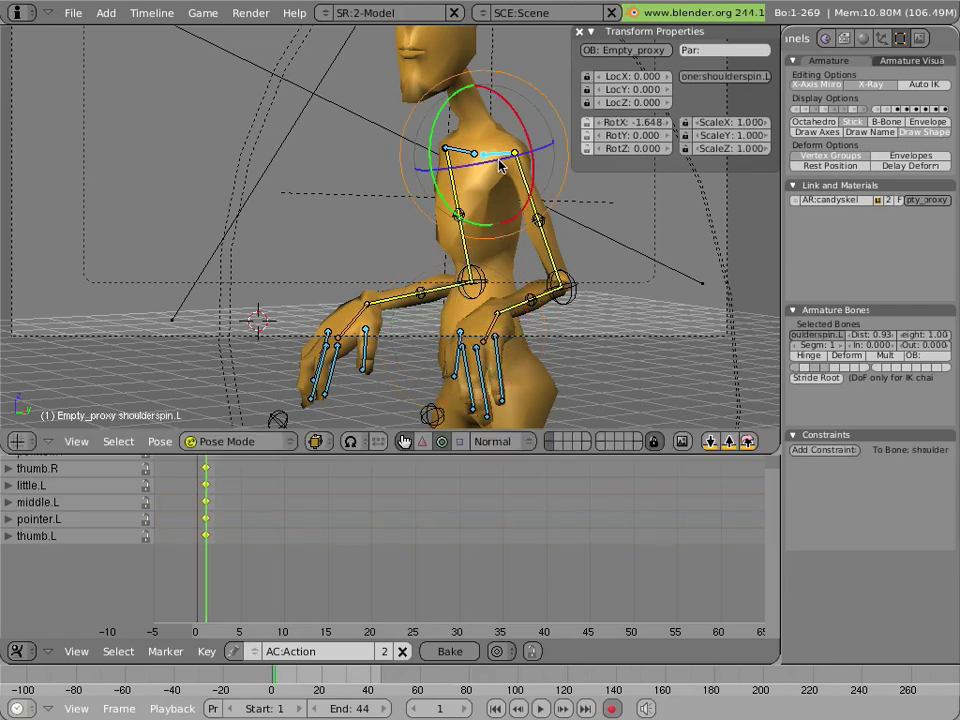
{"action": "key", "text": "r"}
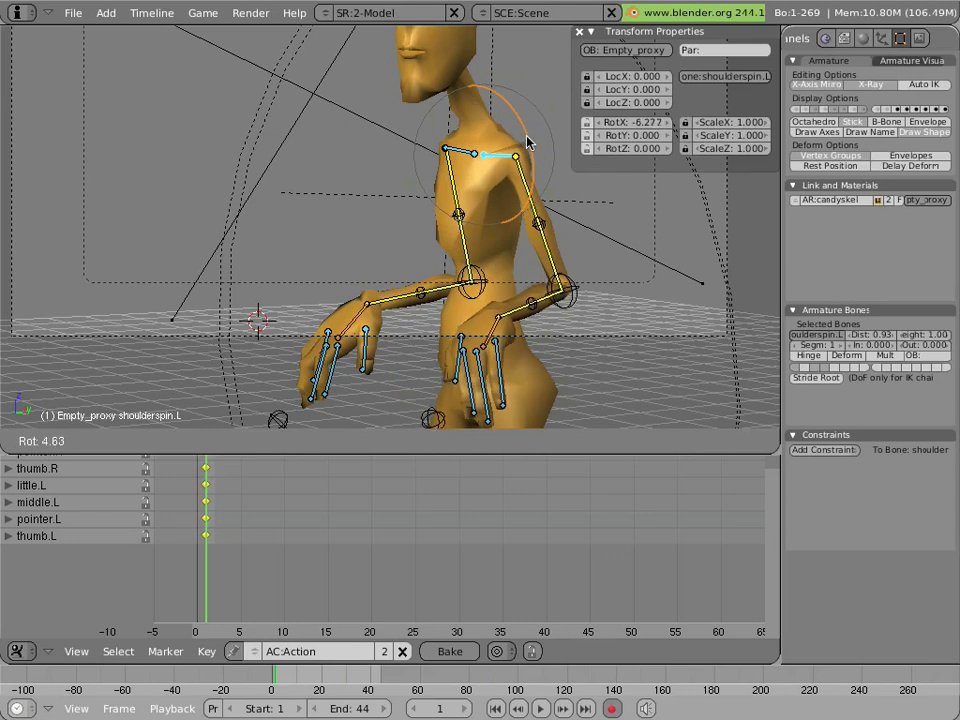
{"action": "left_click", "coordinate": [489, 147]}
{"action": "right_click", "coordinate": [475, 155]}
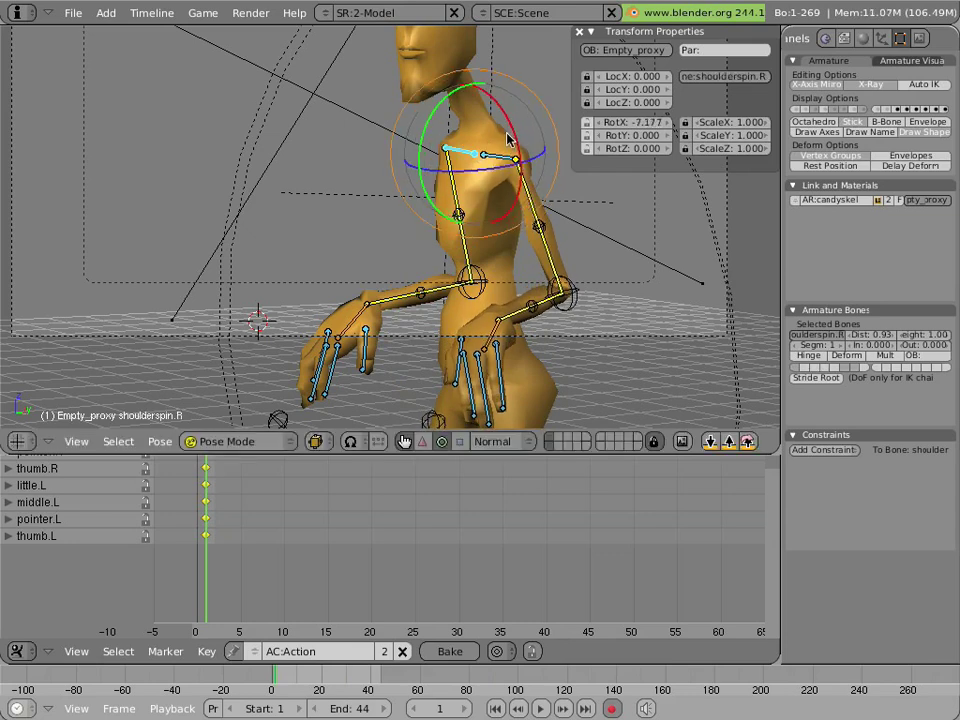
{"action": "key", "text": "r"}
{"action": "left_click", "coordinate": [452, 180]}
- Display the armature layer holding the facial control bones and frame the character's face closely
{"action": "middle_click_drag", "start_coordinate": [452, 180], "coordinate": [522, 266]}
{"action": "scroll", "coordinate": [347, 279], "scroll_direction": "up", "scroll_amount": 3}
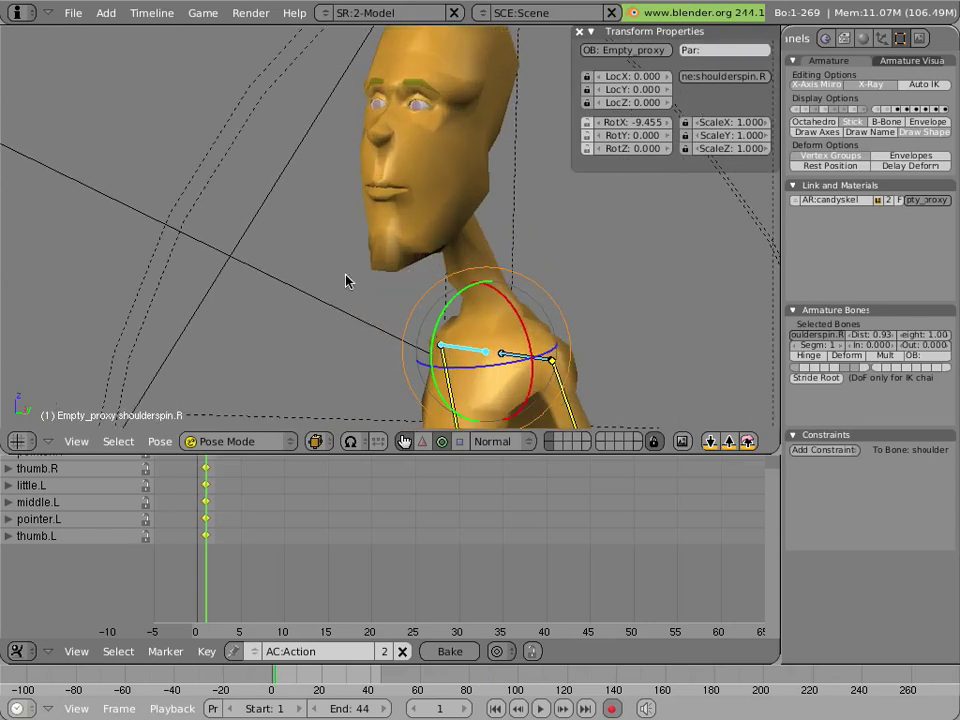
{"action": "scroll", "coordinate": [370, 255], "scroll_direction": "up", "scroll_amount": 2}
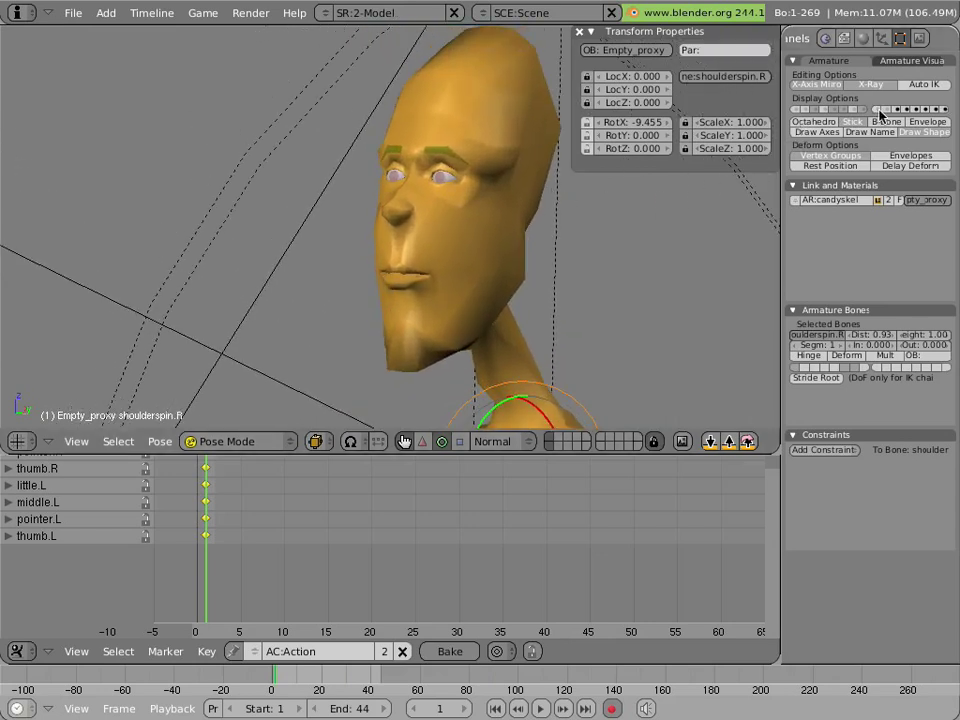
{"action": "left_click", "coordinate": [889, 110]}
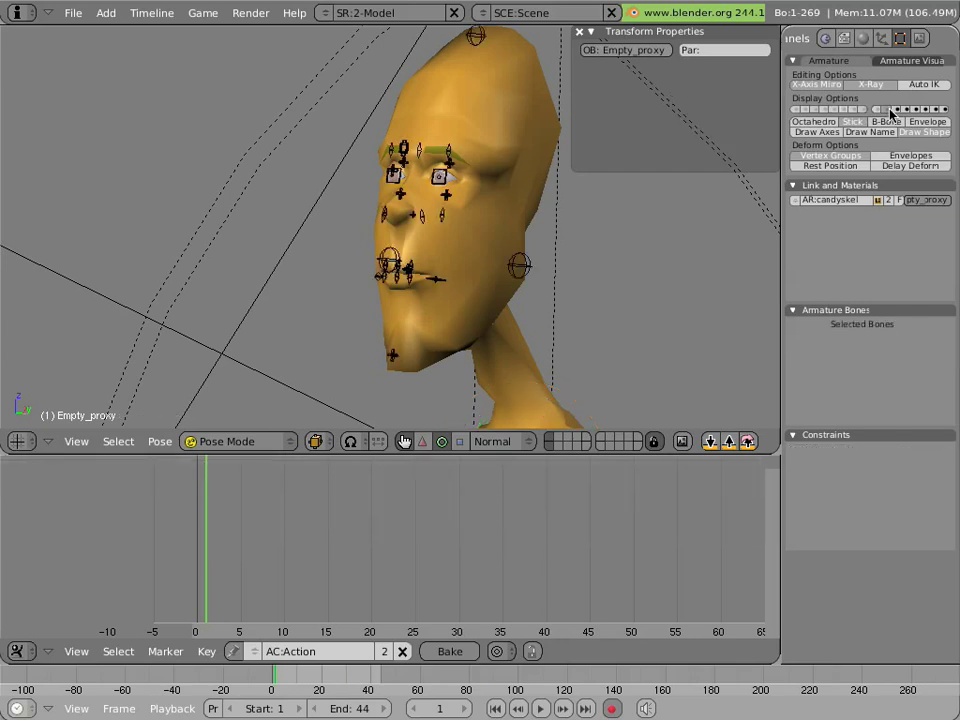
{"action": "scroll", "coordinate": [370, 252], "scroll_direction": "up", "scroll_amount": 5}
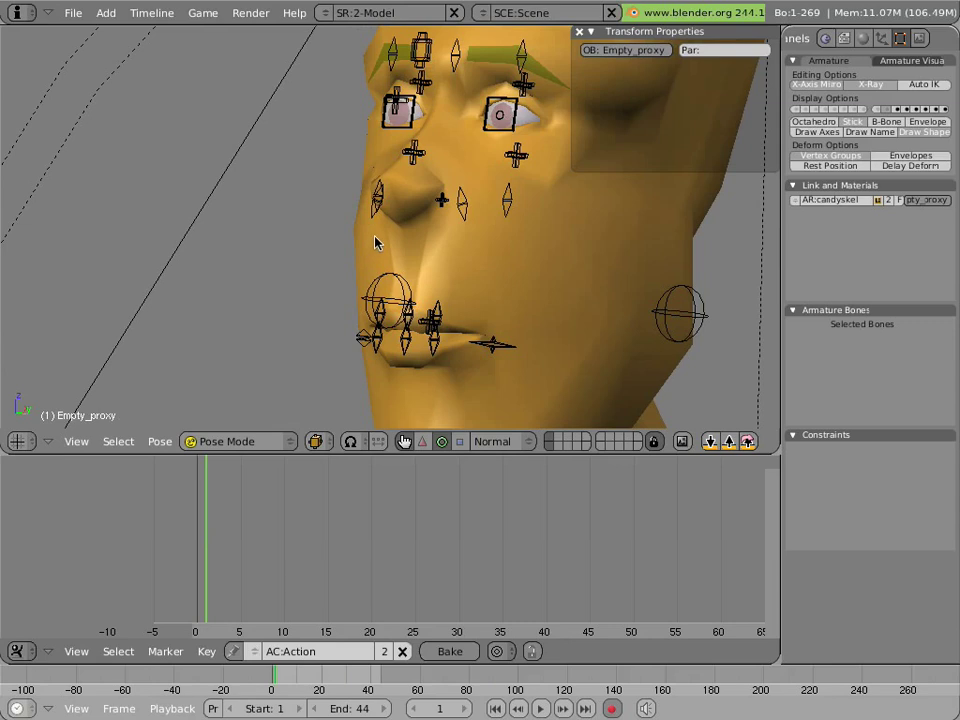
- Move the BOTeyetrak bone to about 0.051 in X and -0.026 in Z to redirect the character's gaze
{"action": "right_click", "coordinate": [397, 113]}
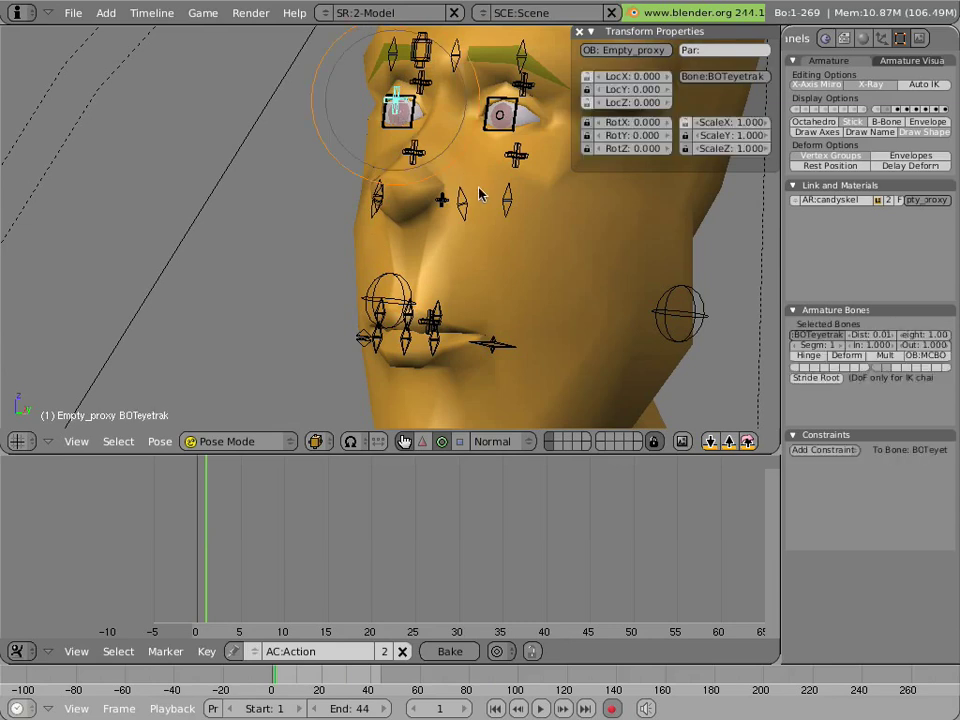
{"action": "key", "text": "g"}
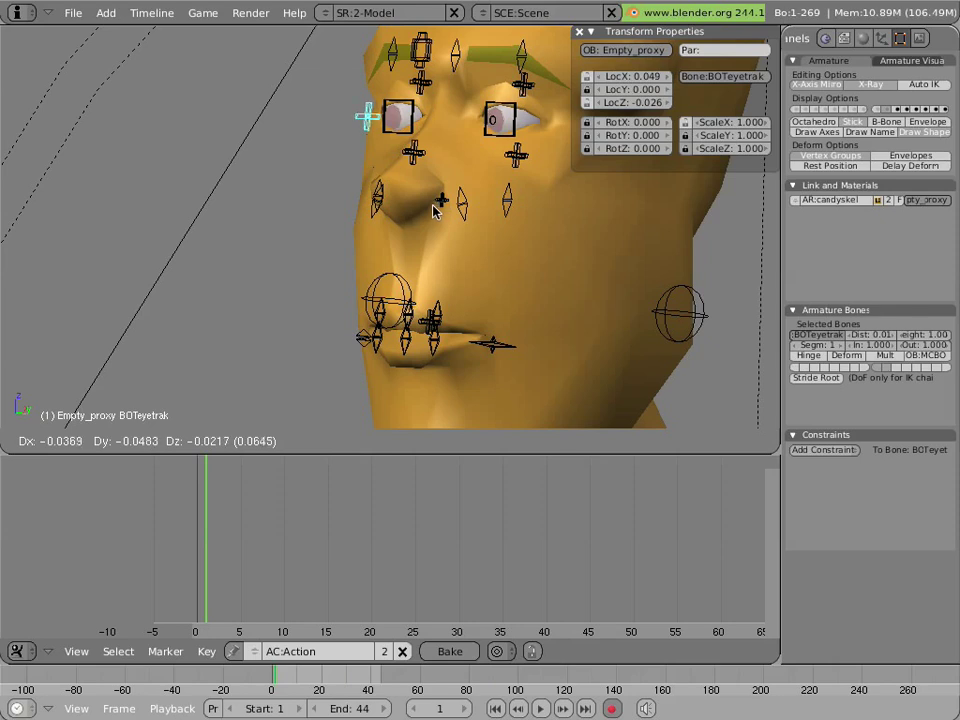
{"action": "left_click", "coordinate": [433, 210]}
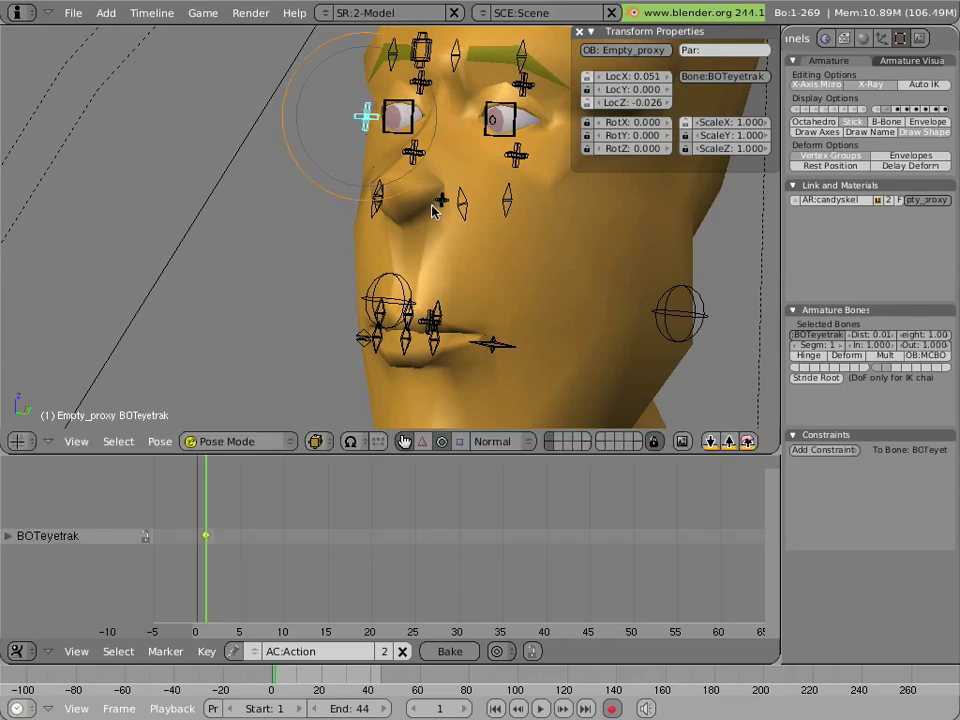
- Open the jaw slightly by moving the BOTjaw bone to about 0.005 in X, 0.024 in Y and 0.005 in Z
{"action": "middle_click_drag", "start_coordinate": [434, 214], "coordinate": [422, 252]}
{"action": "right_click", "coordinate": [365, 303]}
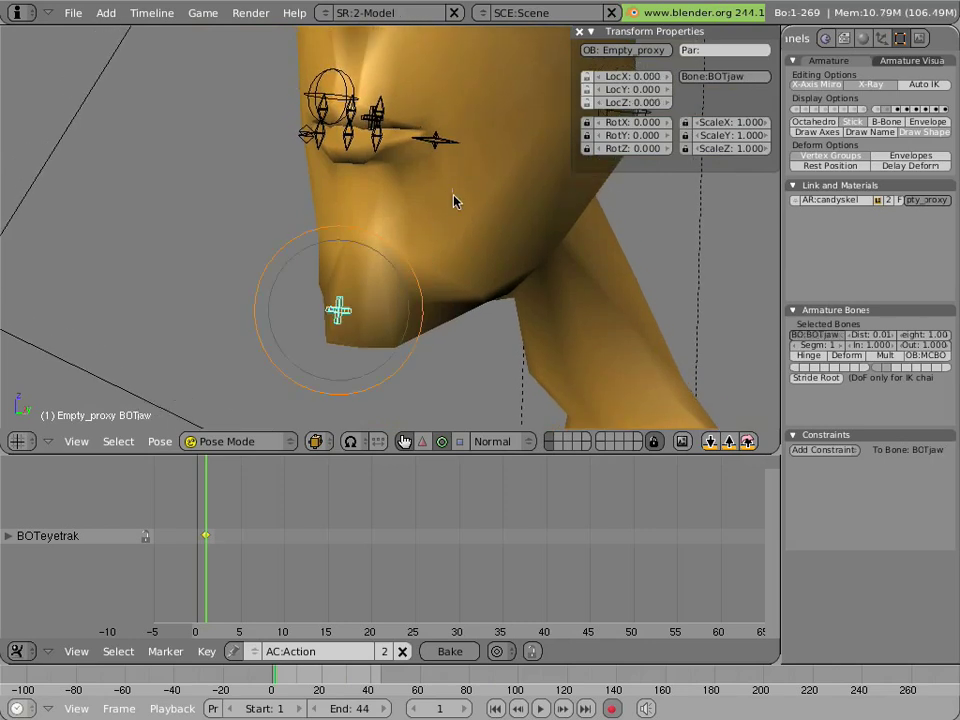
{"action": "key", "text": "g"}
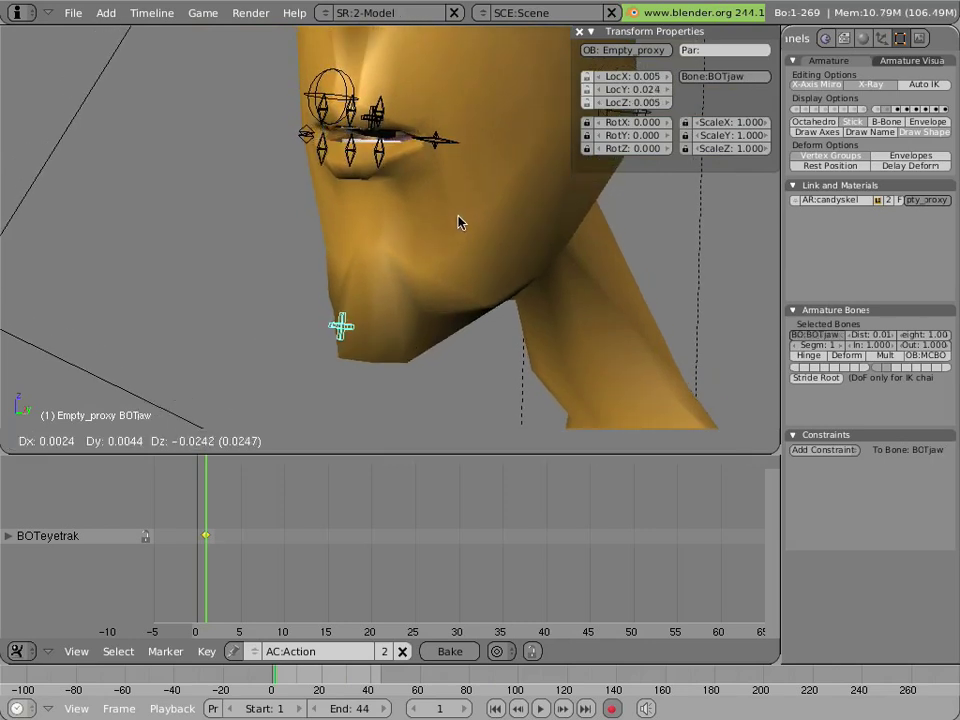
{"action": "left_click", "coordinate": [459, 222]}
- Move the mouth.L corner bone to about 0.006 in Y and -0.008 in Z
{"action": "right_click", "coordinate": [432, 150]}
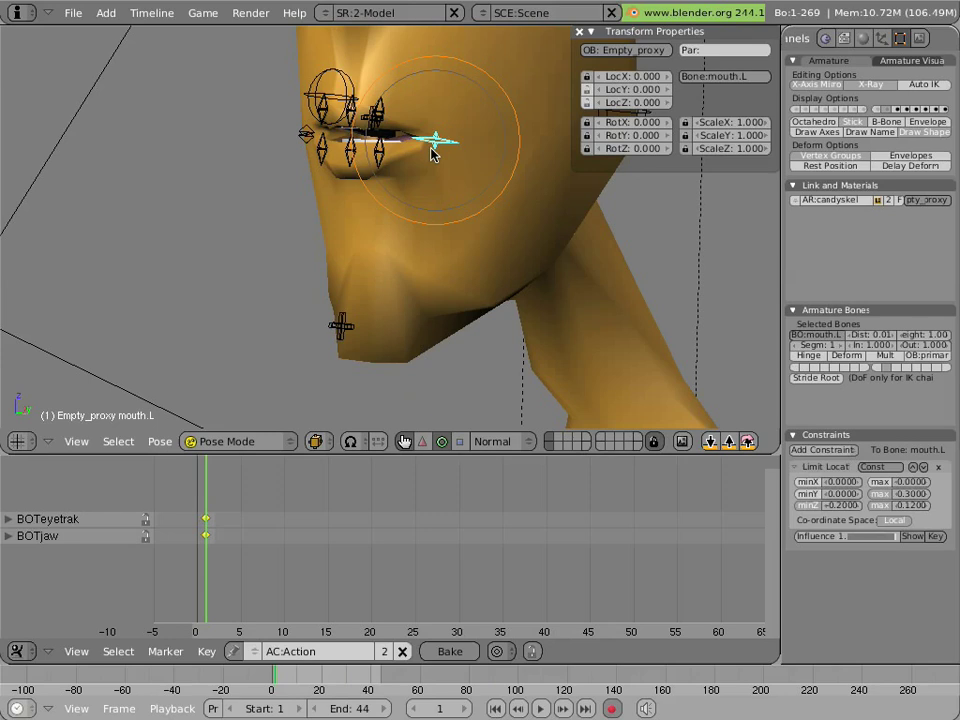
{"action": "left_click", "coordinate": [488, 249]}
{"action": "key", "text": "g"}
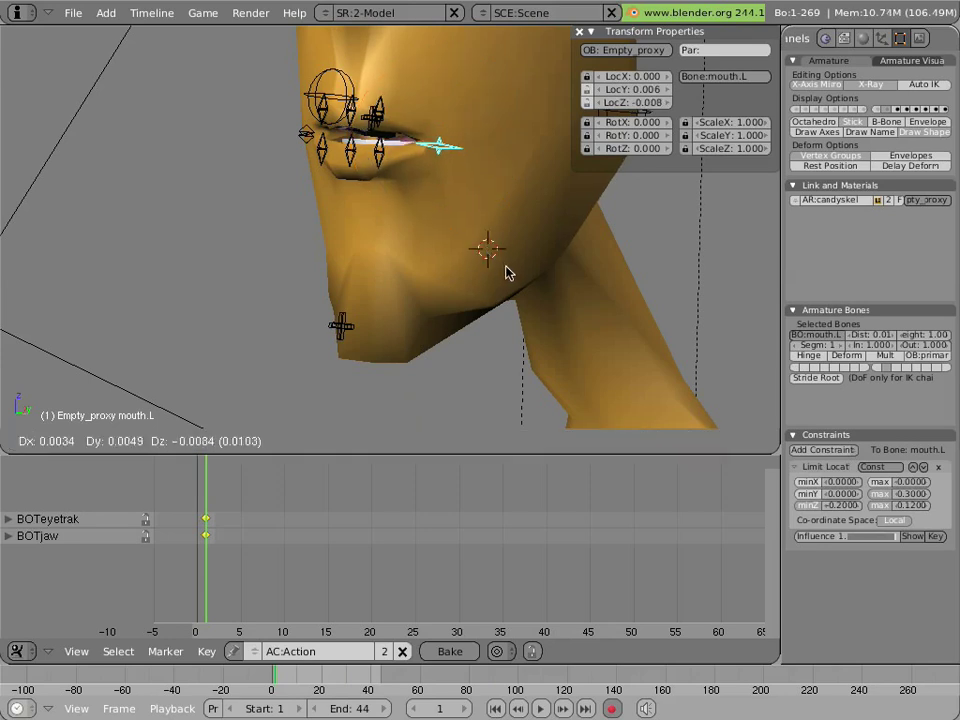
{"action": "left_click", "coordinate": [506, 273]}
- Move lowerlip.L to about 0.004 in X, 0.014 in Y and 0.003 in Z, and lowerlip.M to about -0.010 in Y
{"action": "right_click", "coordinate": [383, 162]}
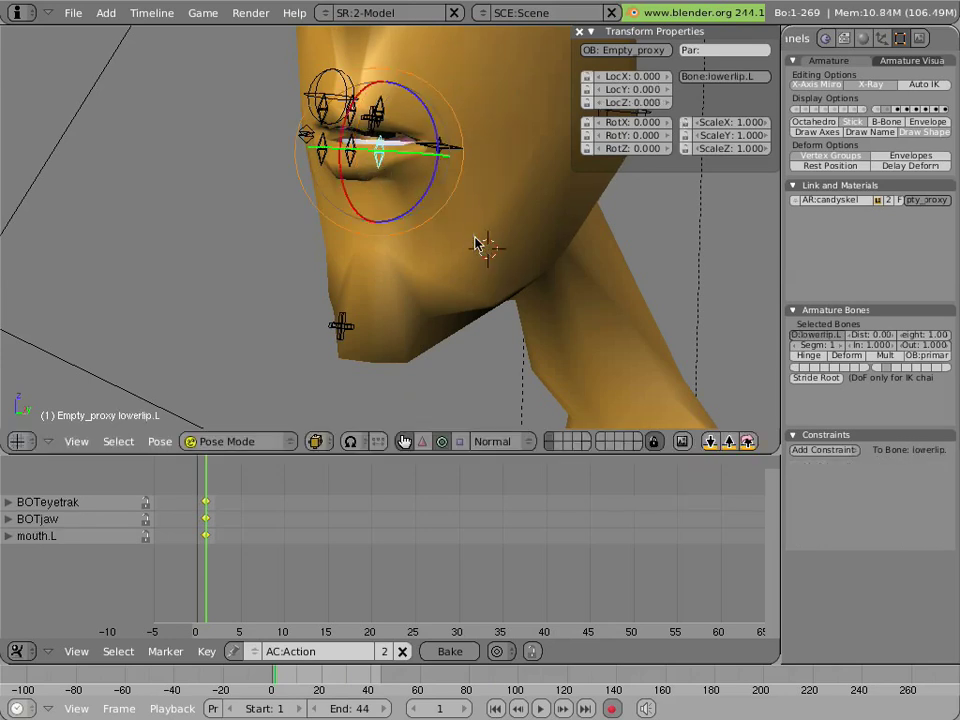
{"action": "key", "text": "g"}
{"action": "left_click", "coordinate": [455, 228]}
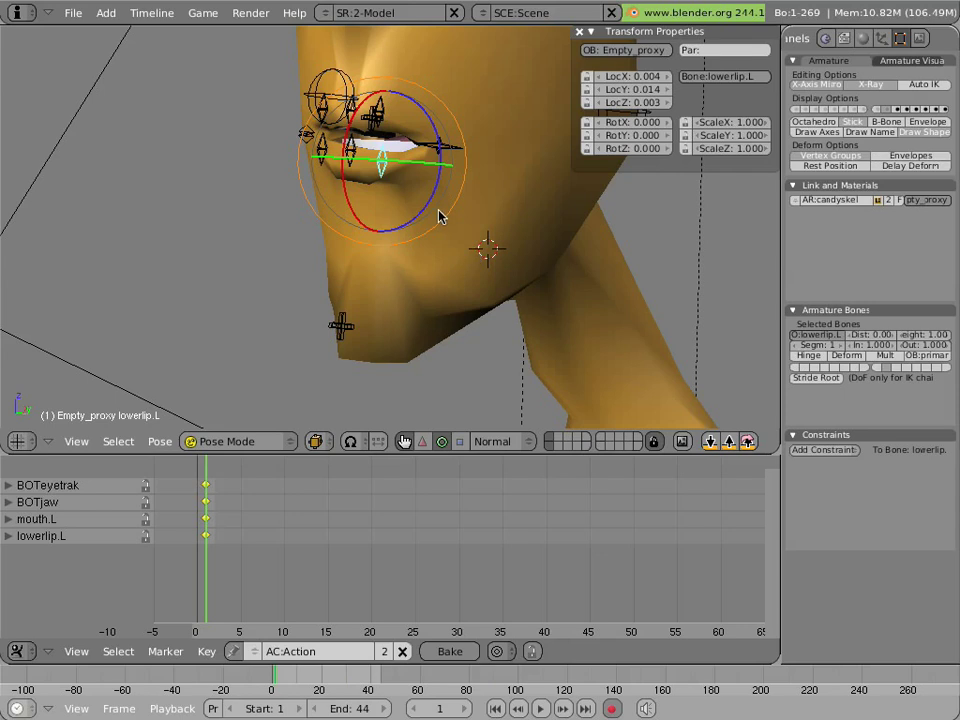
{"action": "right_click", "coordinate": [362, 162]}
{"action": "left_click", "coordinate": [438, 289]}
{"action": "key", "text": "g"}
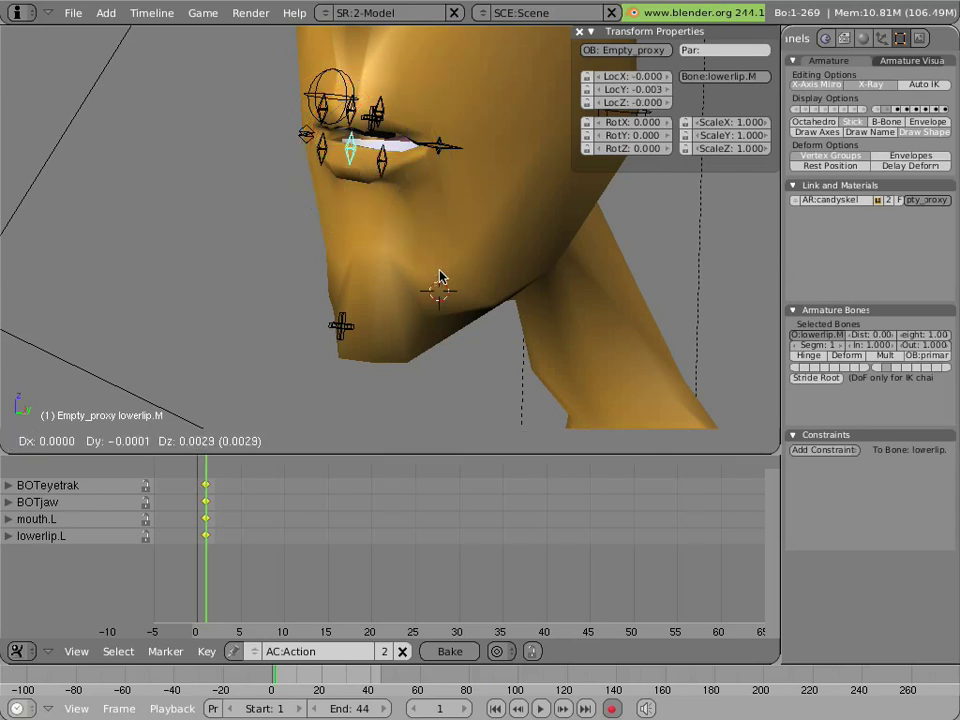
{"action": "left_click", "coordinate": [440, 280]}
- Move the mouth.R corner bone to about 0.016 along X with the translate manipulator, and restore the rotate manipulator
{"action": "right_click", "coordinate": [304, 134]}
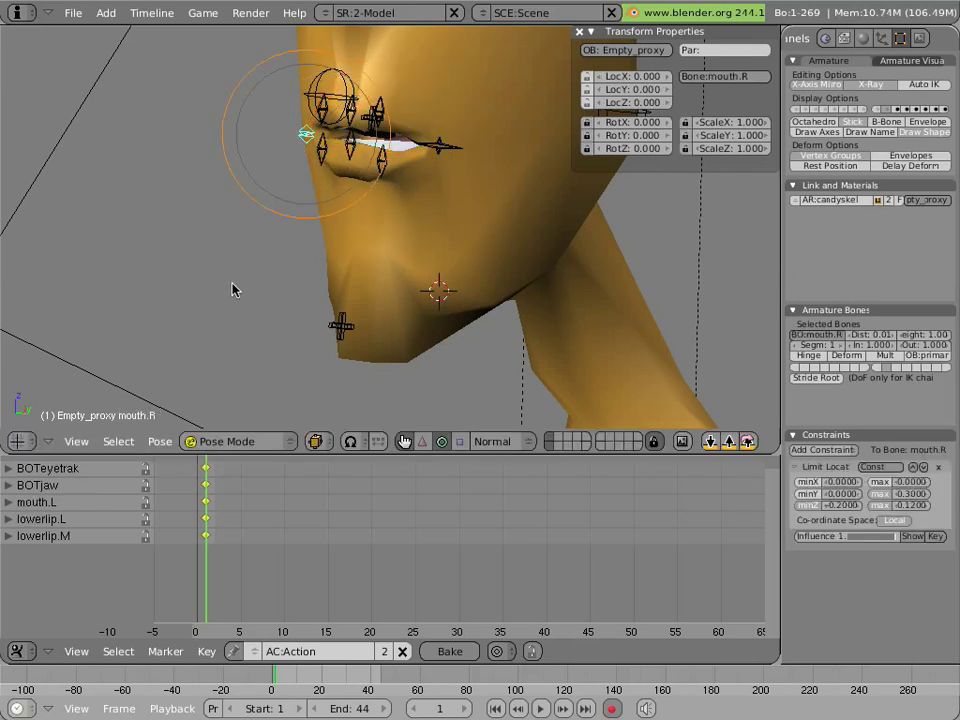
{"action": "left_click", "coordinate": [422, 442]}
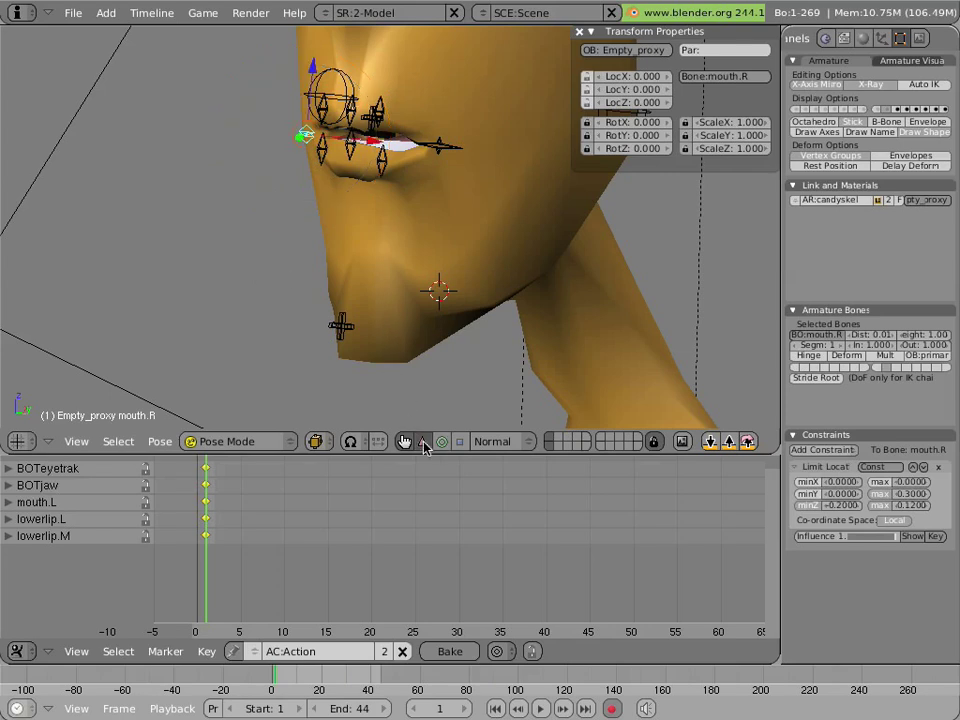
{"action": "left_click_drag", "start_coordinate": [377, 146], "coordinate": [386, 148]}
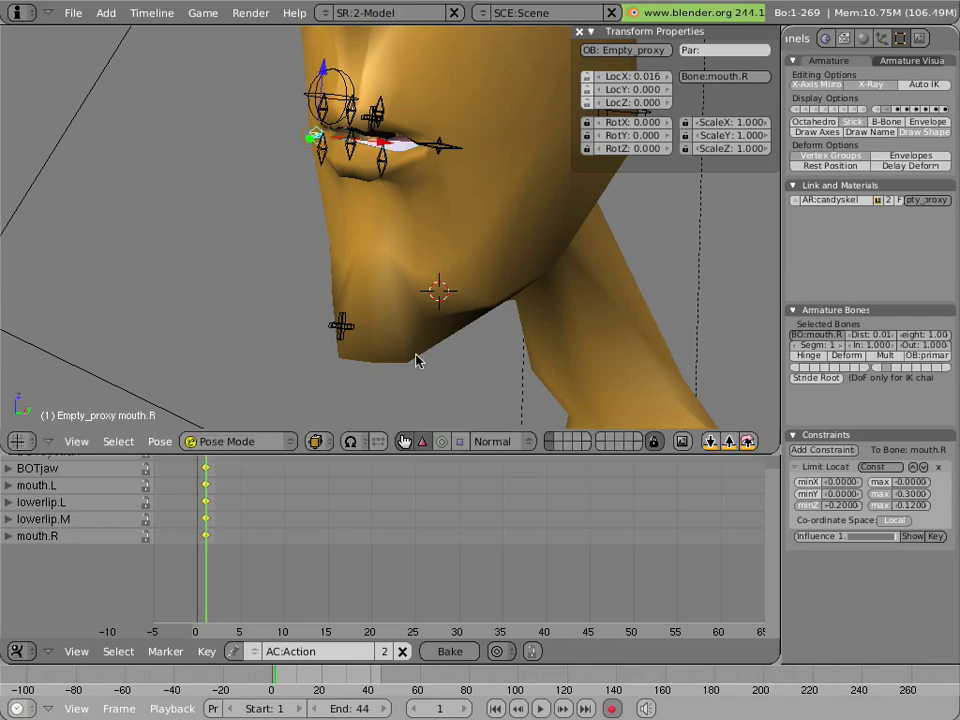
{"action": "left_click", "coordinate": [441, 441]}
- Insert a LocRotScale keyframe on all six upper and lower lip bones together
{"action": "middle_click_drag", "start_coordinate": [388, 279], "coordinate": [370, 185]}
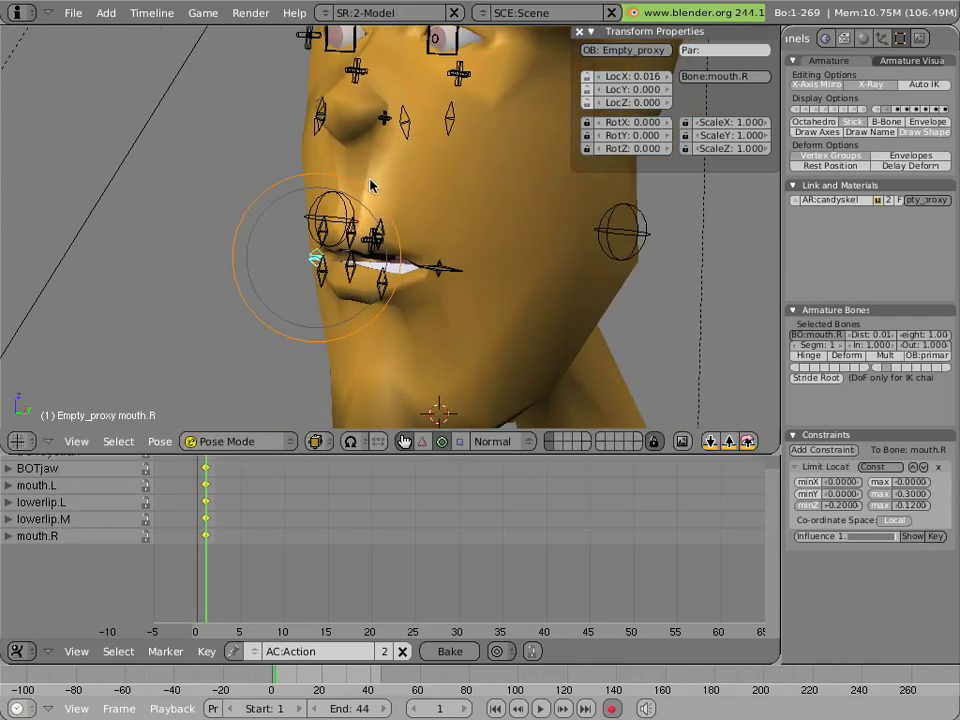
{"action": "right_click", "coordinate": [356, 230]}
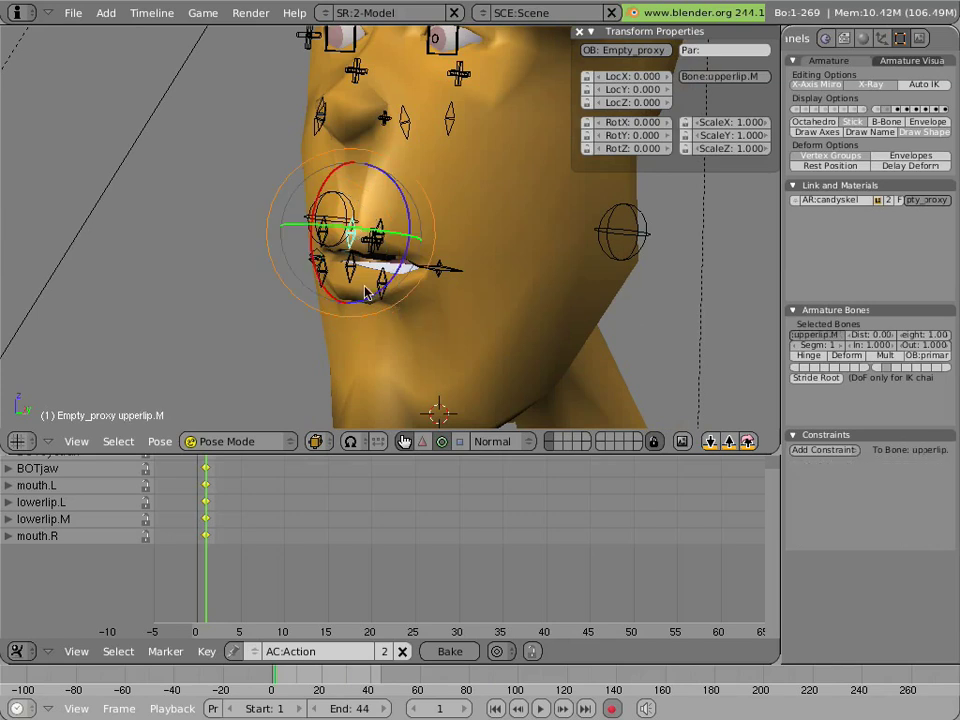
{"action": "left_click_drag", "start_coordinate": [253, 217], "coordinate": [384, 277]}
{"action": "right_click", "coordinate": [384, 277]}
{"action": "right_click", "coordinate": [378, 236]}
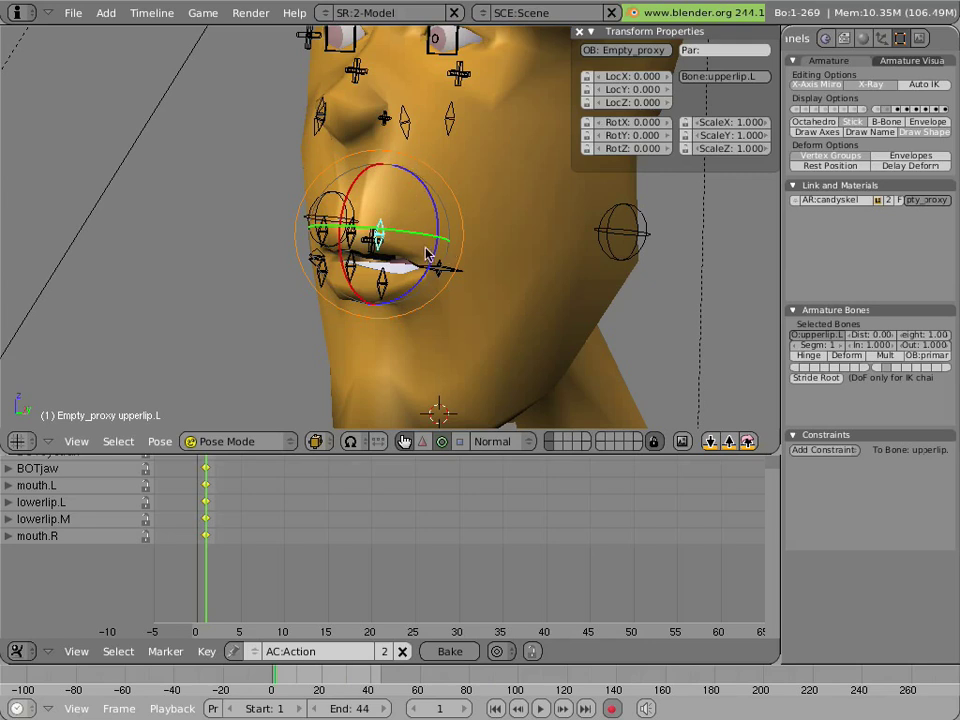
{"action": "right_click", "coordinate": [382, 282], "text": "shift"}
{"action": "right_click", "coordinate": [357, 278], "text": "shift"}
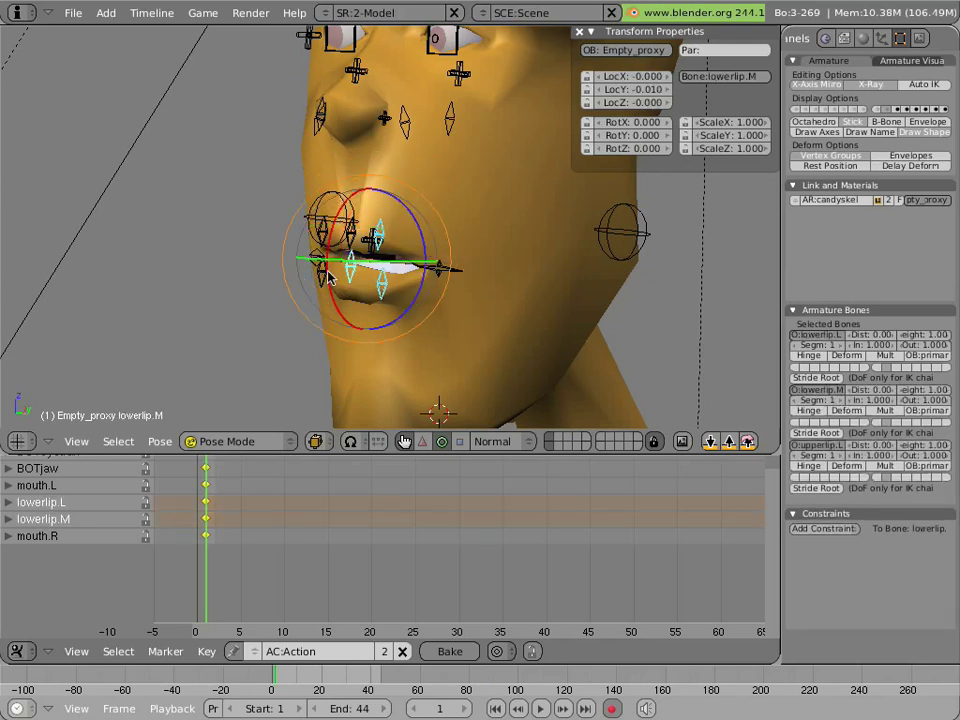
{"action": "right_click", "coordinate": [323, 252], "text": "shift"}
{"action": "right_click", "coordinate": [353, 240], "text": "shift"}
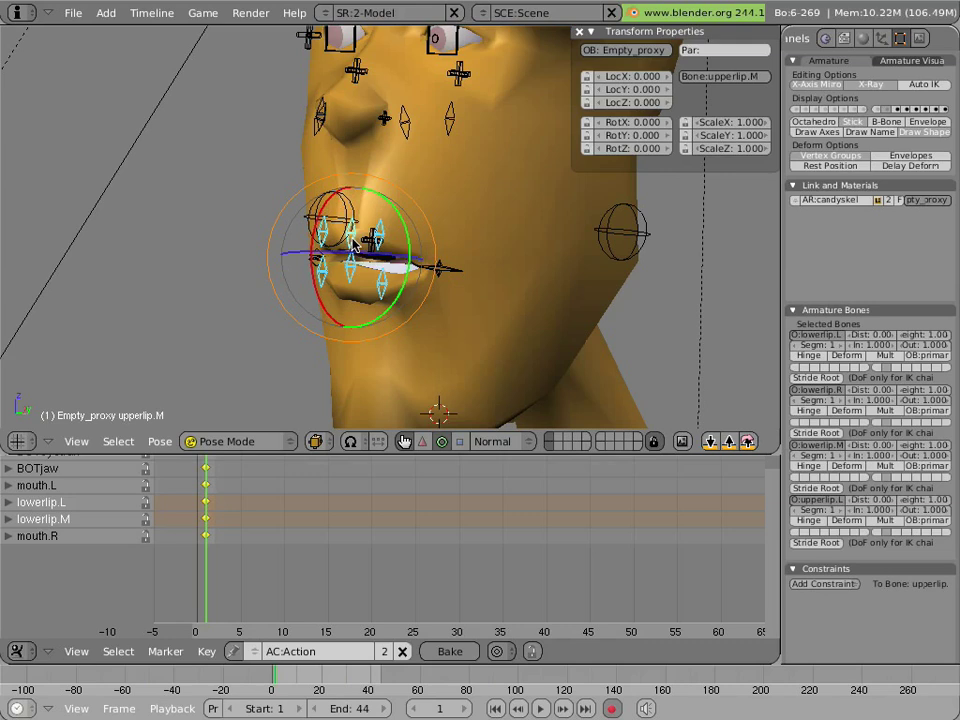
{"action": "key", "text": "i"}
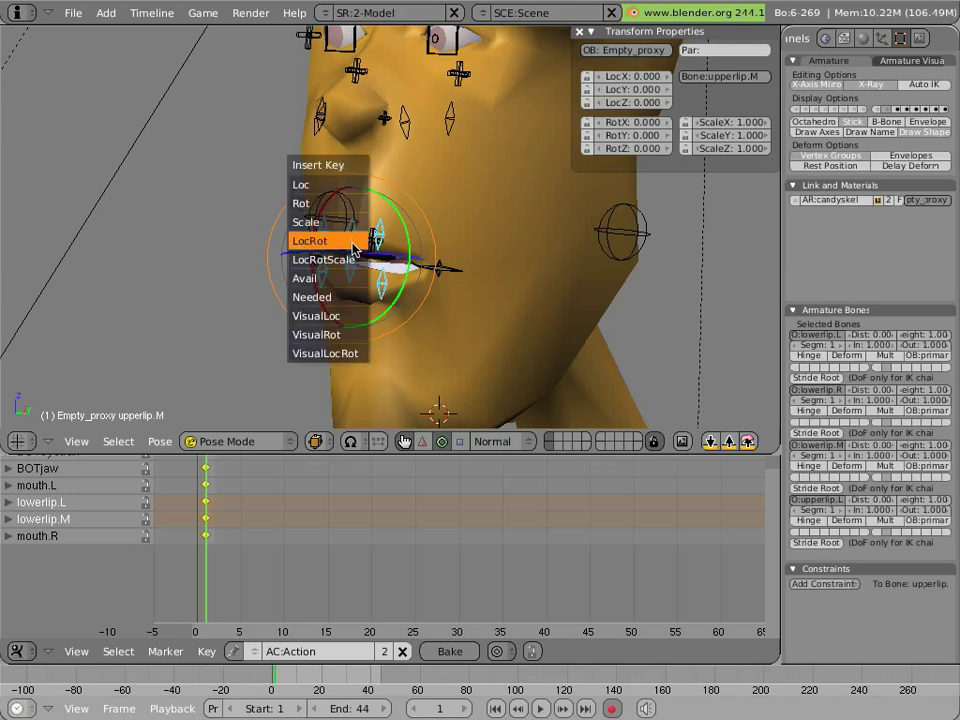
{"action": "left_click", "coordinate": [353, 258]}
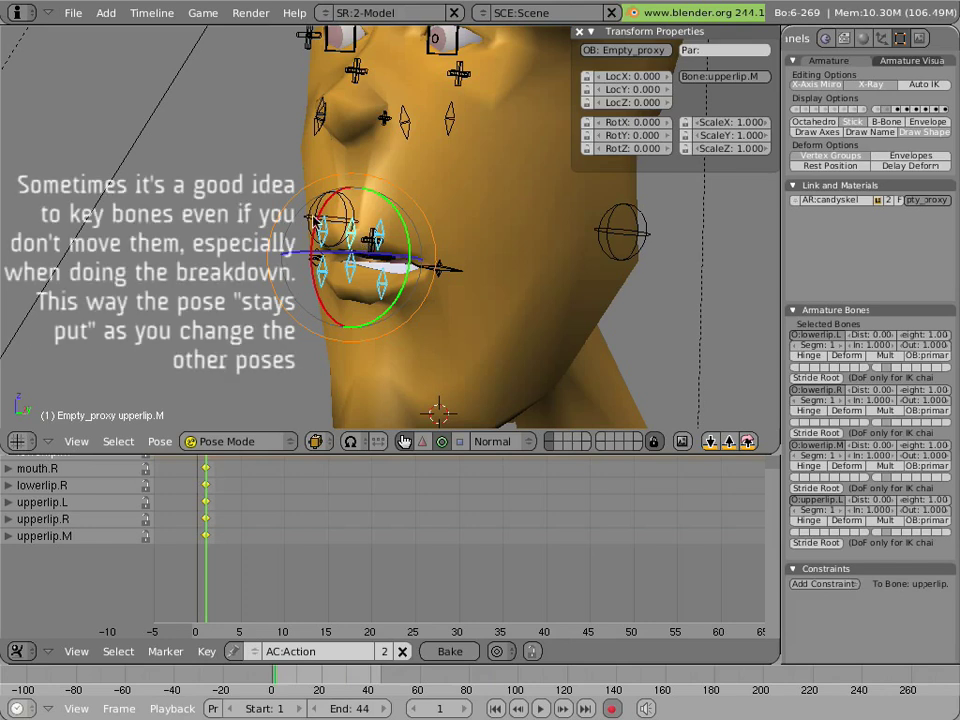
- Insert a LocRotScale keyframe on the sidehead.R and sidehead.L bones
{"action": "right_click", "coordinate": [317, 216]}
{"action": "right_click", "coordinate": [620, 239], "text": "shift"}
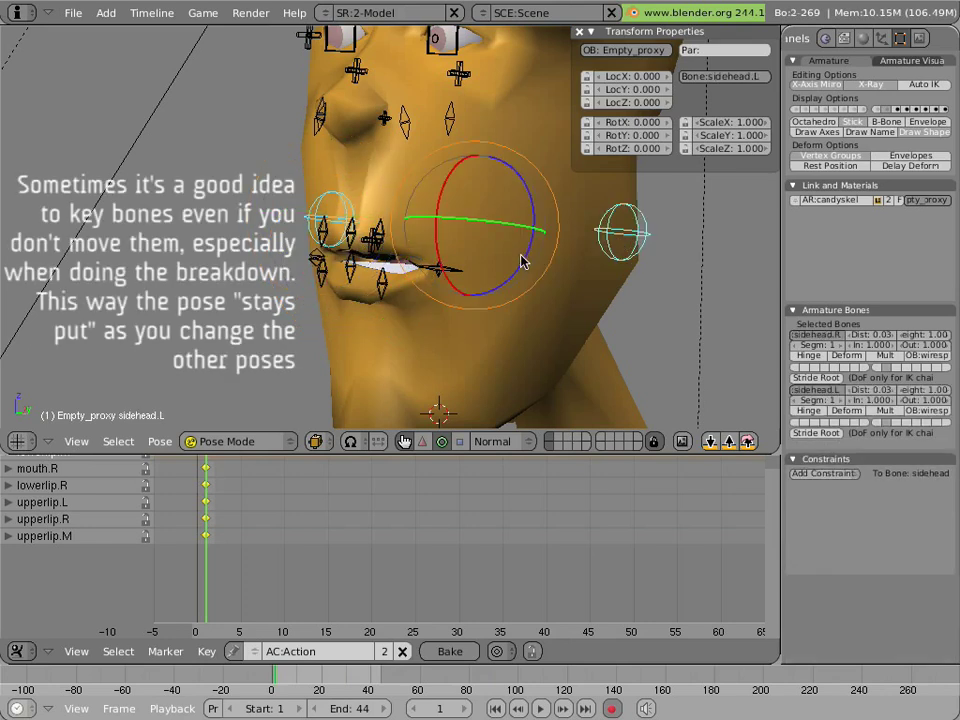
{"action": "key", "text": "i"}
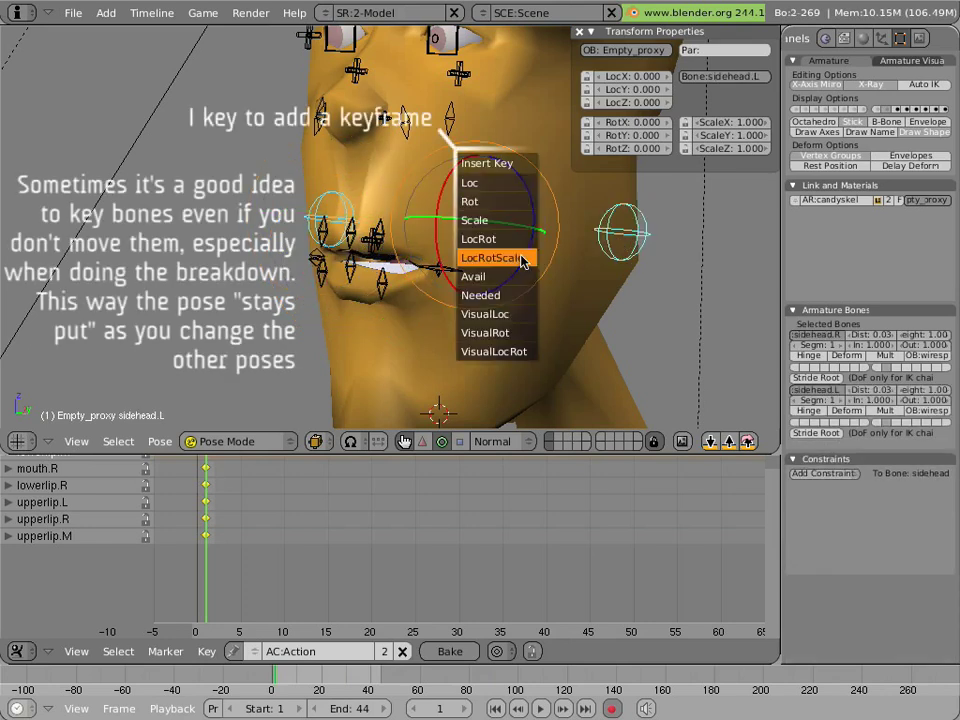
{"action": "left_click", "coordinate": [522, 262]}
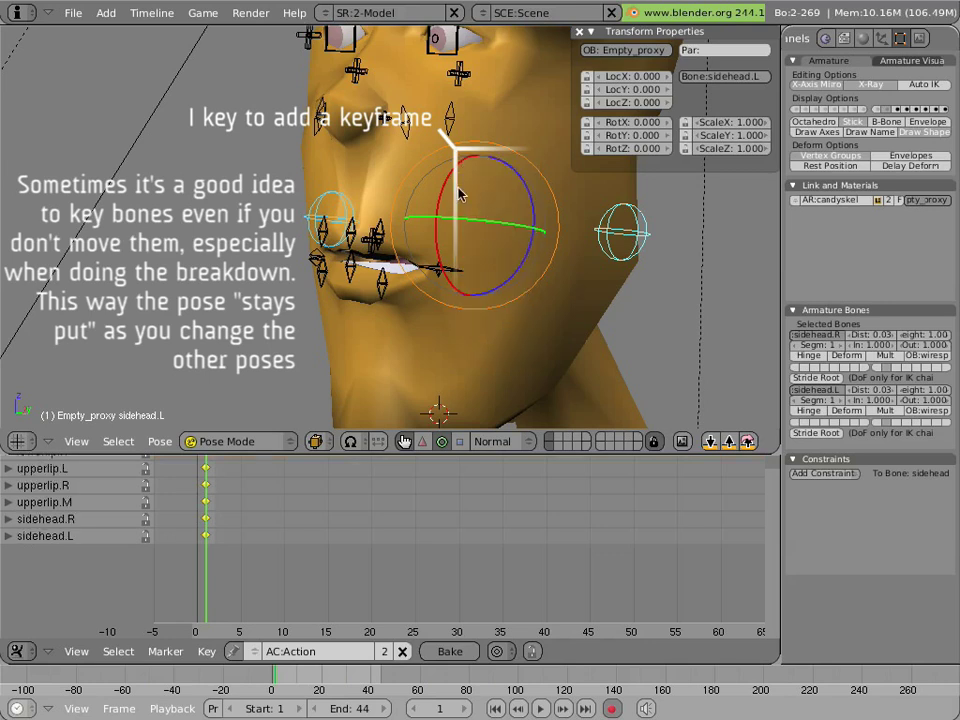
{"action": "scroll", "coordinate": [460, 226], "scroll_direction": "up", "scroll_amount": 3, "text": "shift"}
{"action": "middle_click_drag", "start_coordinate": [406, 193], "coordinate": [463, 211], "text": "shift"}
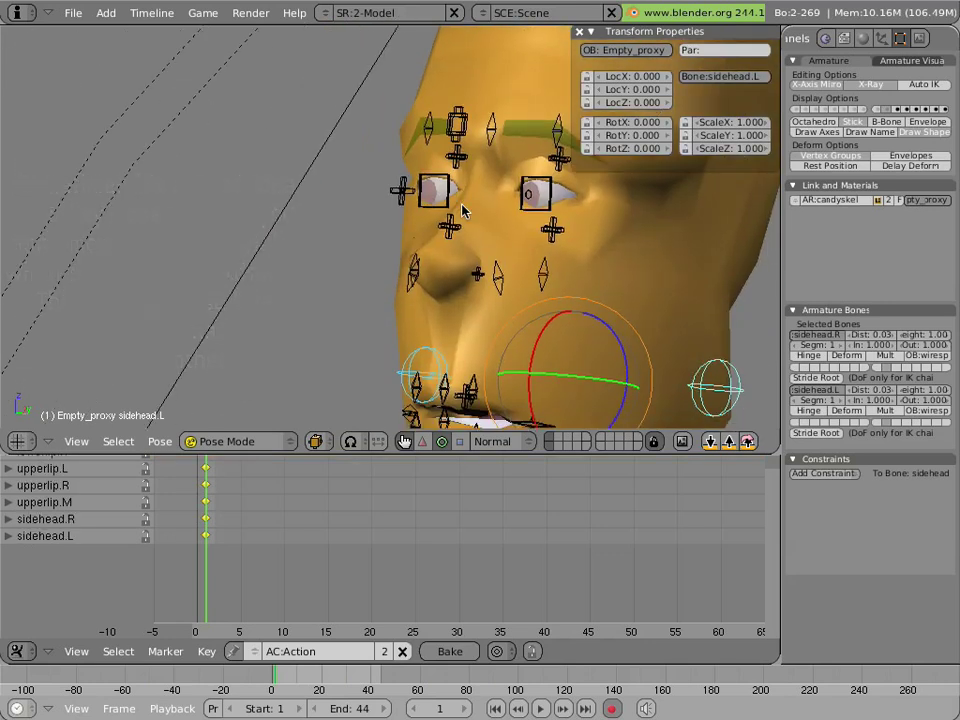
{"action": "right_click", "coordinate": [504, 280]}
{"action": "right_click", "coordinate": [541, 278]}
{"action": "middle_click_drag", "start_coordinate": [521, 291], "coordinate": [502, 284], "text": "shift"}
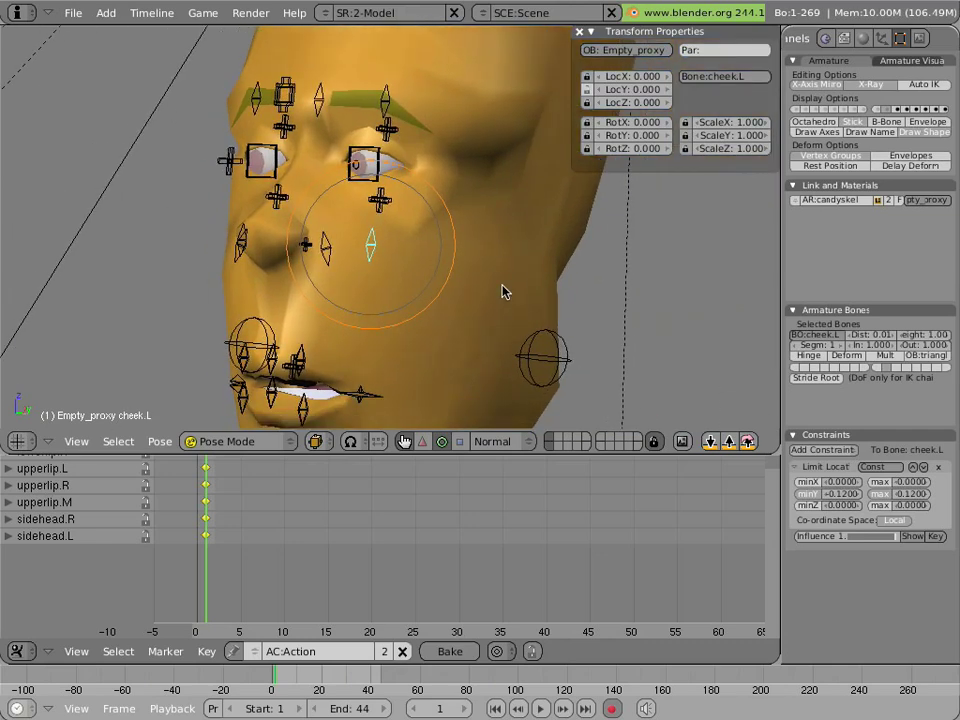
{"action": "right_click", "coordinate": [328, 250]}
{"action": "left_click", "coordinate": [471, 336]}
{"action": "key", "text": "g"}
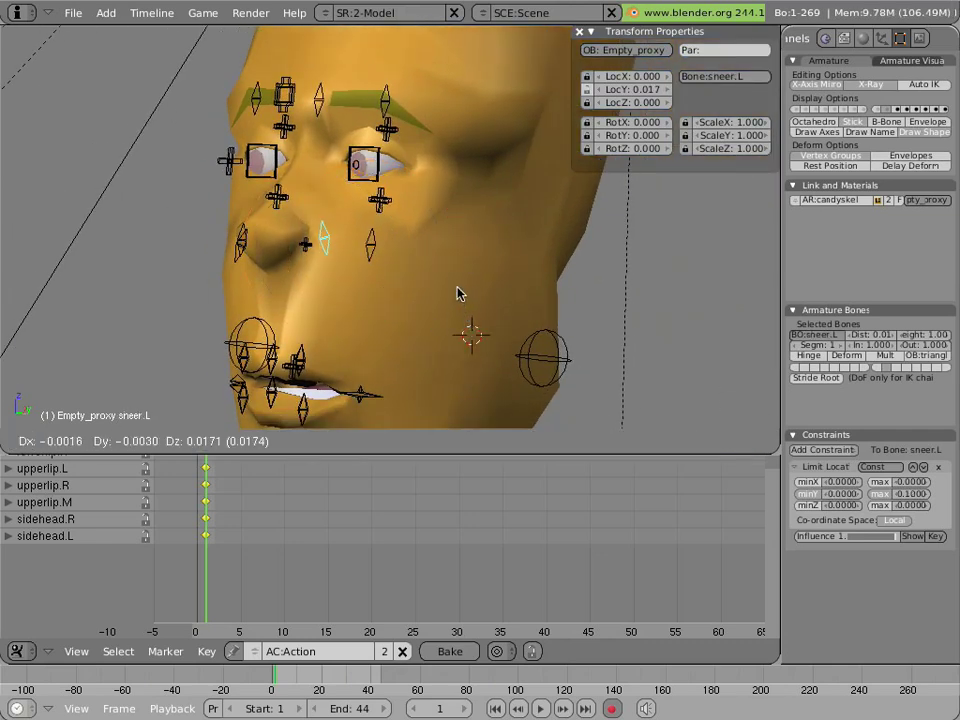
{"action": "key", "text": "Escape"}
- Raise the brow.L bone to about 0.096 in Y
{"action": "right_click", "coordinate": [390, 92]}
{"action": "key", "text": "g"}
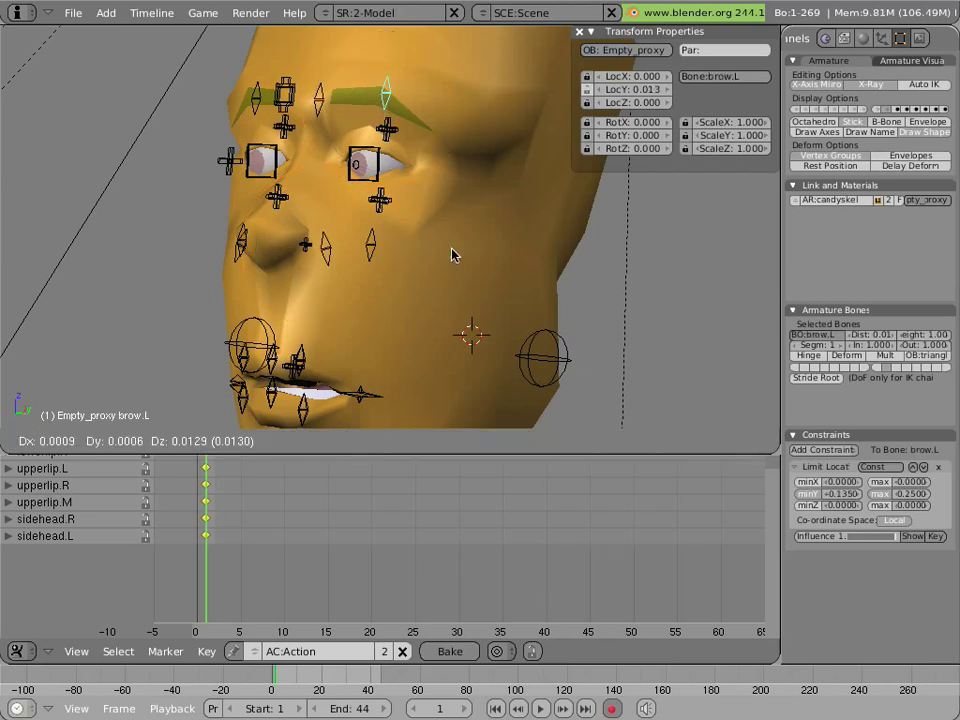
{"action": "left_click", "coordinate": [455, 208]}
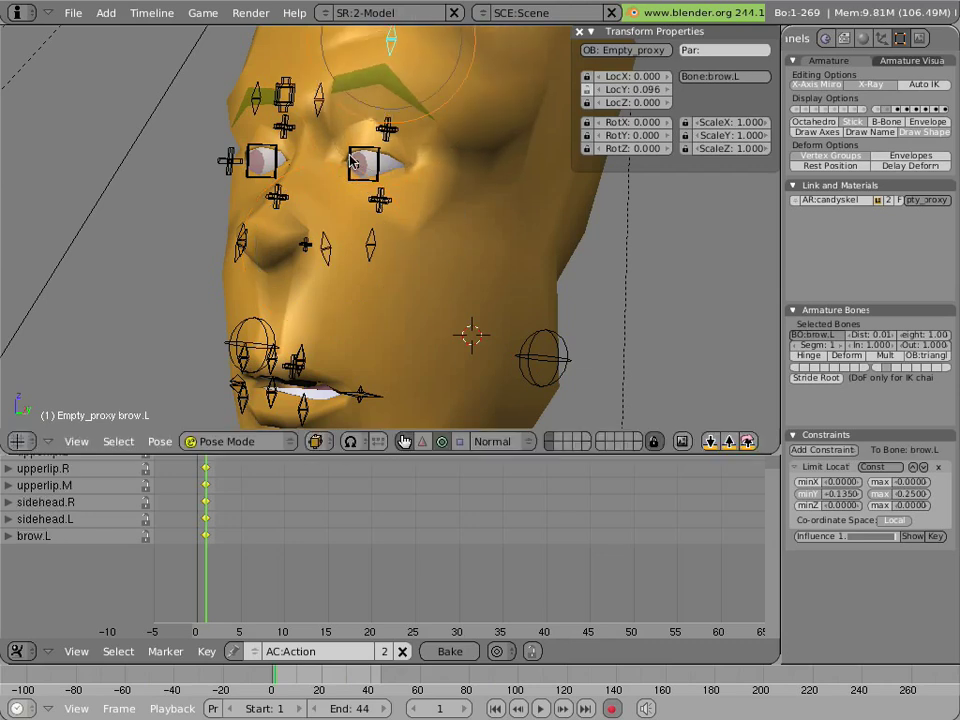
- Raise the browmid bone slightly and move the brow.R bone up to about 0.007 in Y
{"action": "right_click", "coordinate": [320, 100]}
{"action": "left_click", "coordinate": [453, 298]}
{"action": "key", "text": "g"}
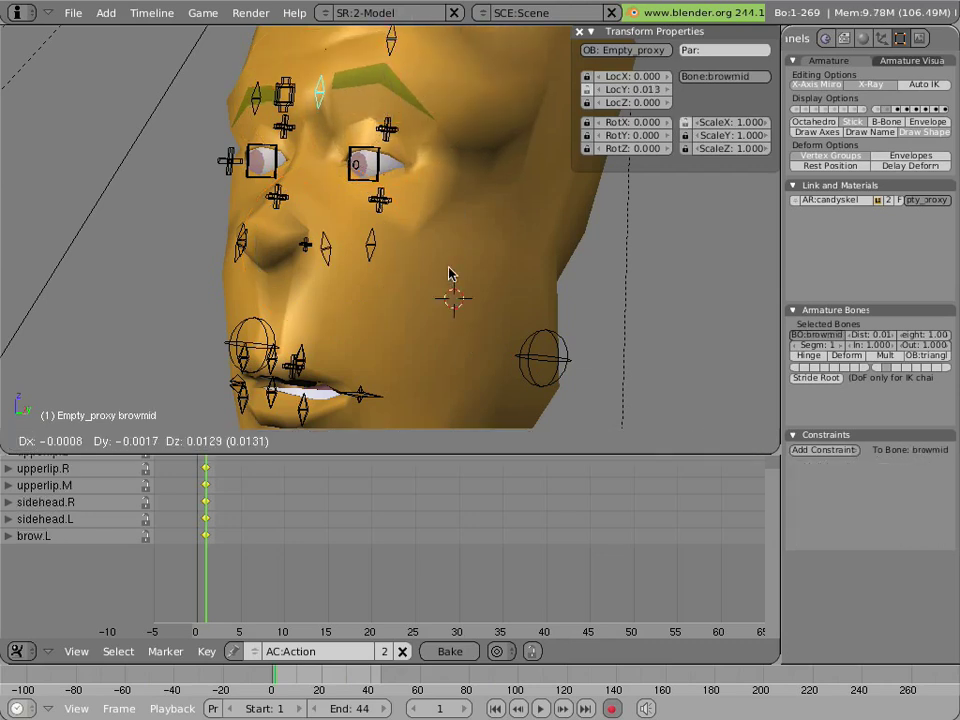
{"action": "left_click", "coordinate": [451, 288]}
{"action": "right_click", "coordinate": [253, 98]}
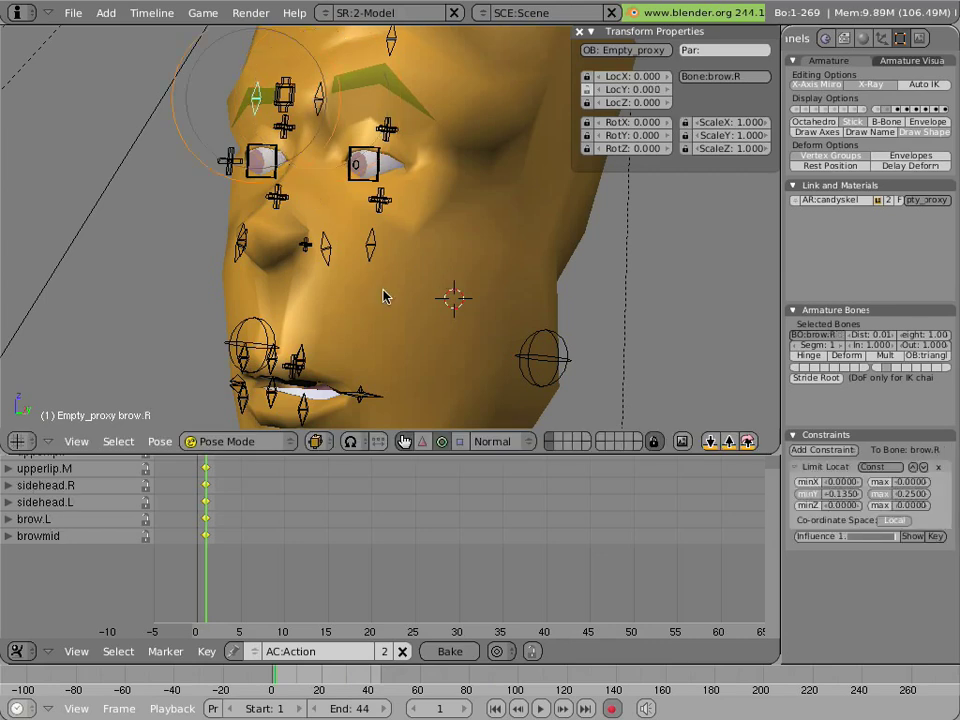
{"action": "key", "text": "g"}
{"action": "left_click", "coordinate": [378, 265]}
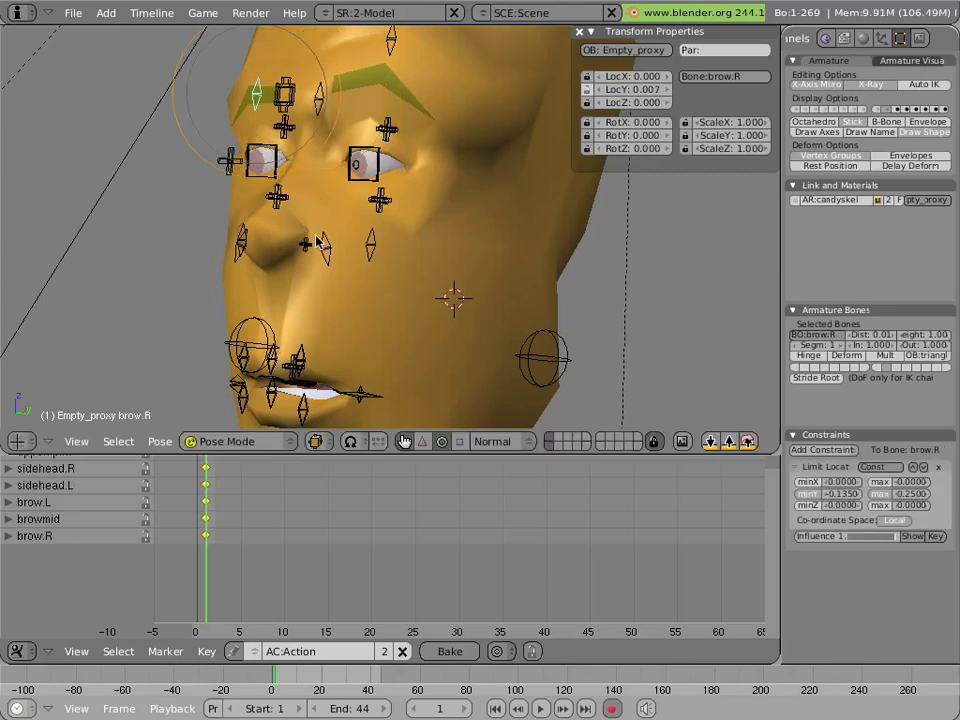
- Scale the BOTbrowmid bone between the eyebrows along X to about 0.742
{"action": "scroll", "coordinate": [315, 241], "scroll_direction": "up", "scroll_amount": 1}
{"action": "middle_click_drag", "start_coordinate": [273, 140], "coordinate": [285, 179], "text": "shift"}
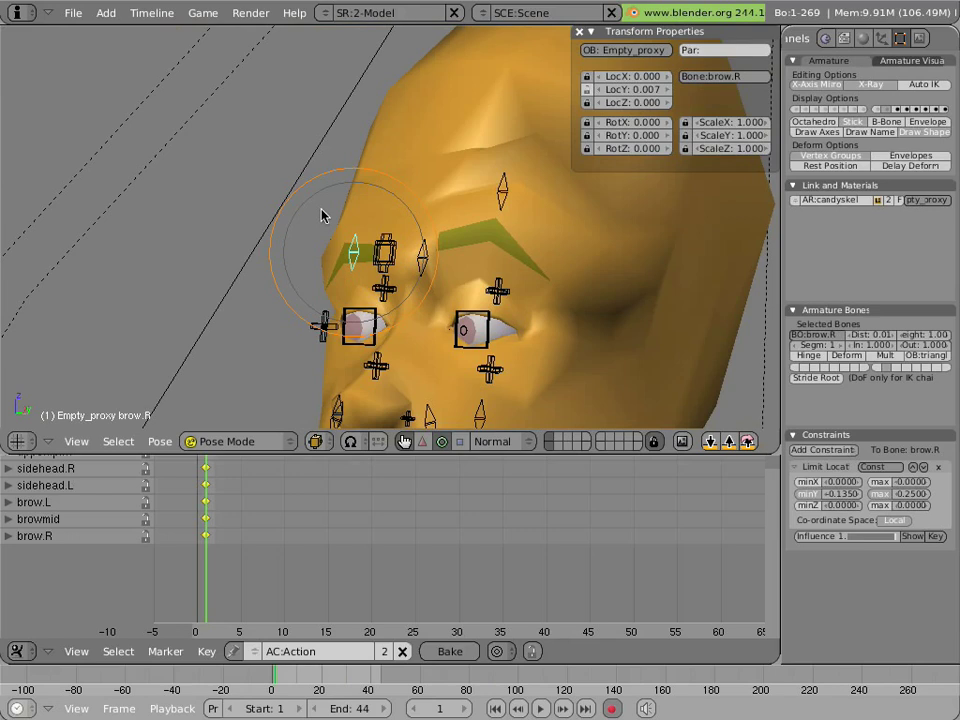
{"action": "right_click", "coordinate": [386, 253]}
{"action": "middle_click_drag", "start_coordinate": [386, 253], "coordinate": [499, 311]}
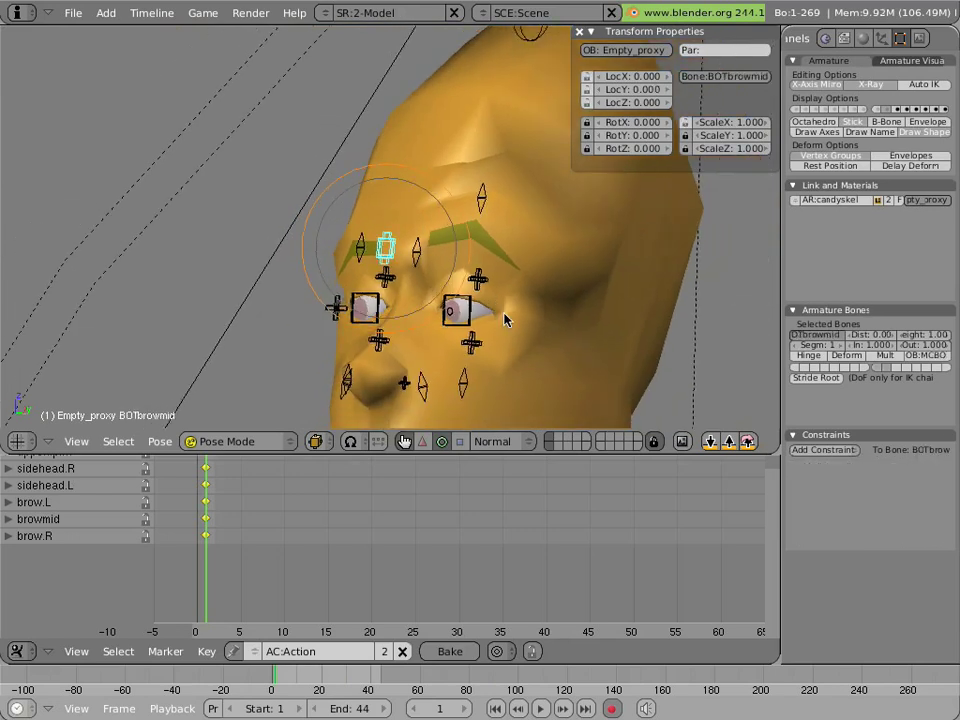
{"action": "key", "text": "s"}
{"action": "key", "text": "x"}
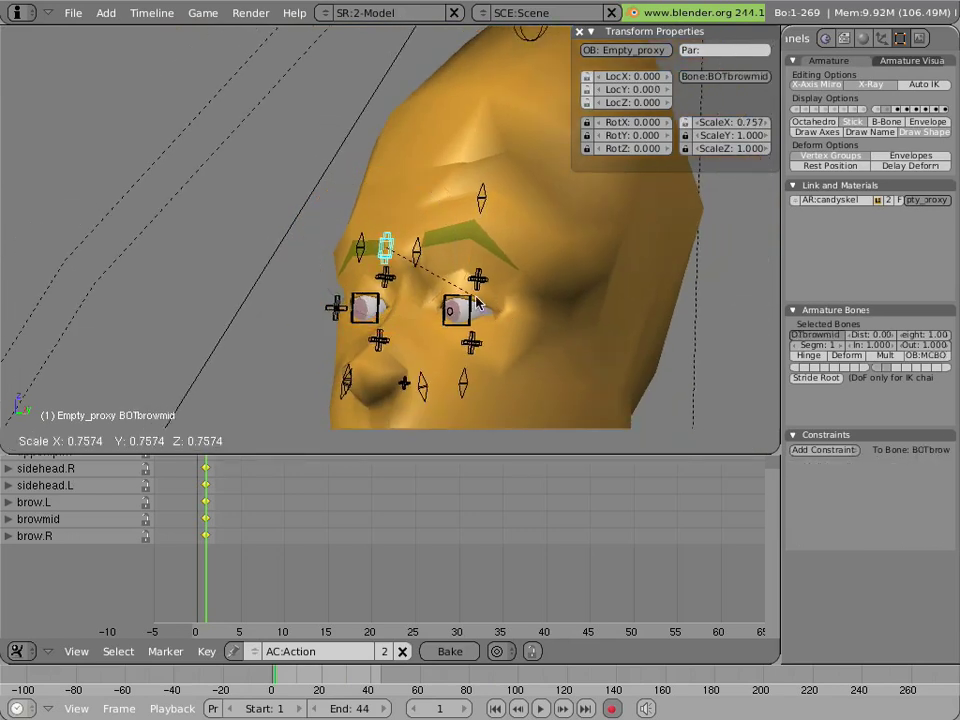
{"action": "left_click", "coordinate": [476, 302]}
- Scale the BOT_eyelid_L bone down uniformly to about 0.872
{"action": "middle_click_drag", "start_coordinate": [541, 379], "coordinate": [471, 288], "text": "shift"}
{"action": "middle_click_drag", "start_coordinate": [471, 353], "coordinate": [474, 263], "text": "shift"}
{"action": "scroll", "coordinate": [354, 236], "scroll_direction": "up", "scroll_amount": 6}
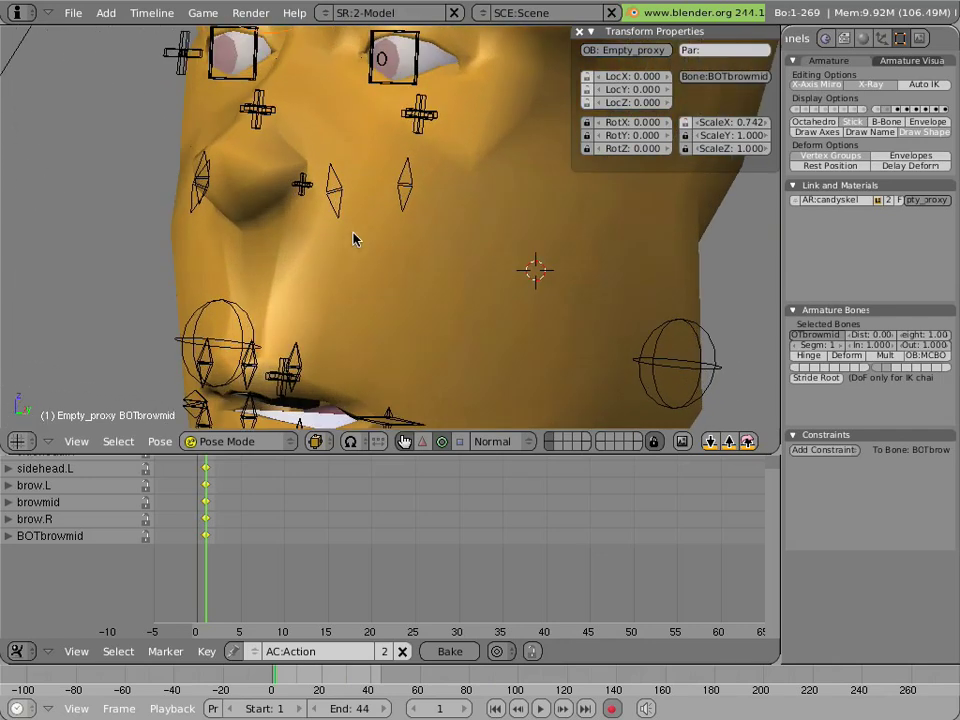
{"action": "middle_click_drag", "start_coordinate": [355, 40], "coordinate": [356, 173], "text": "shift"}
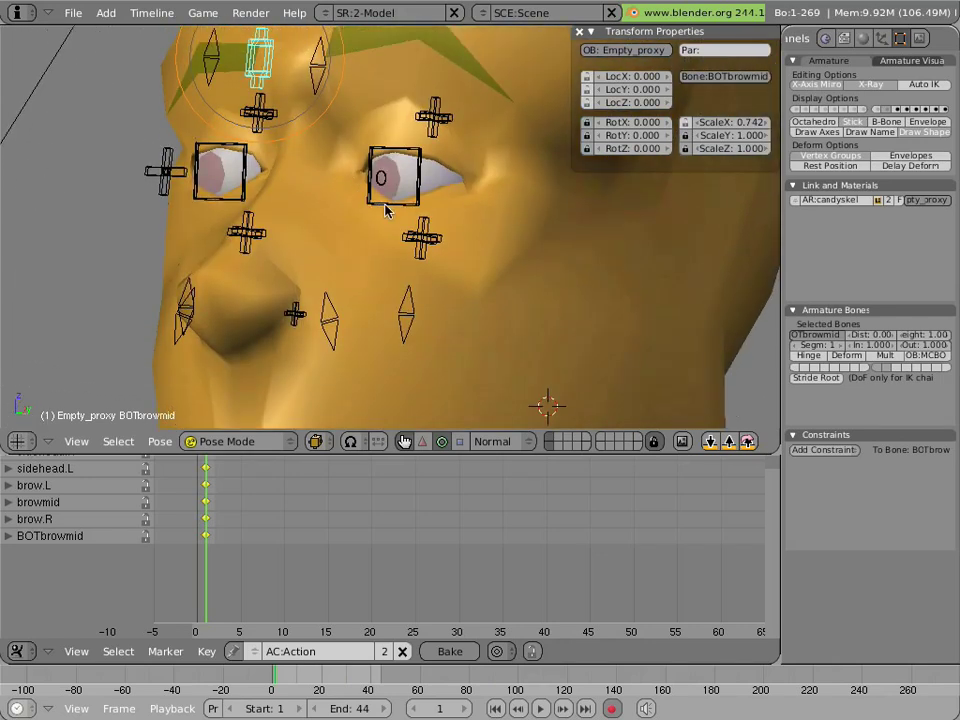
{"action": "right_click", "coordinate": [386, 205]}
{"action": "key", "text": "a"}
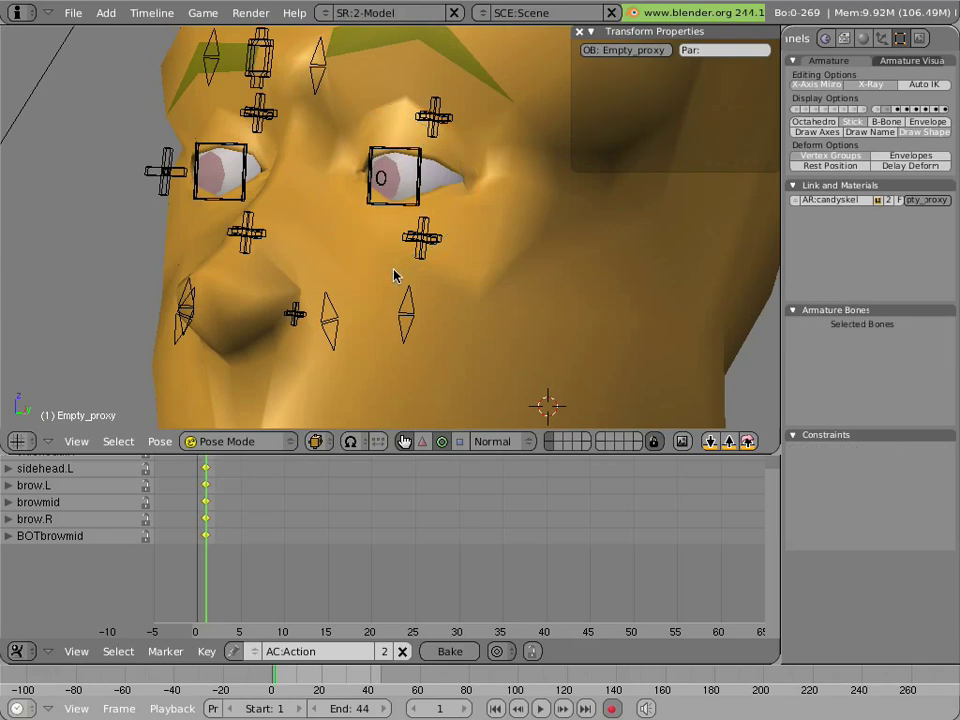
{"action": "right_click", "coordinate": [371, 212]}
{"action": "key", "text": "s"}
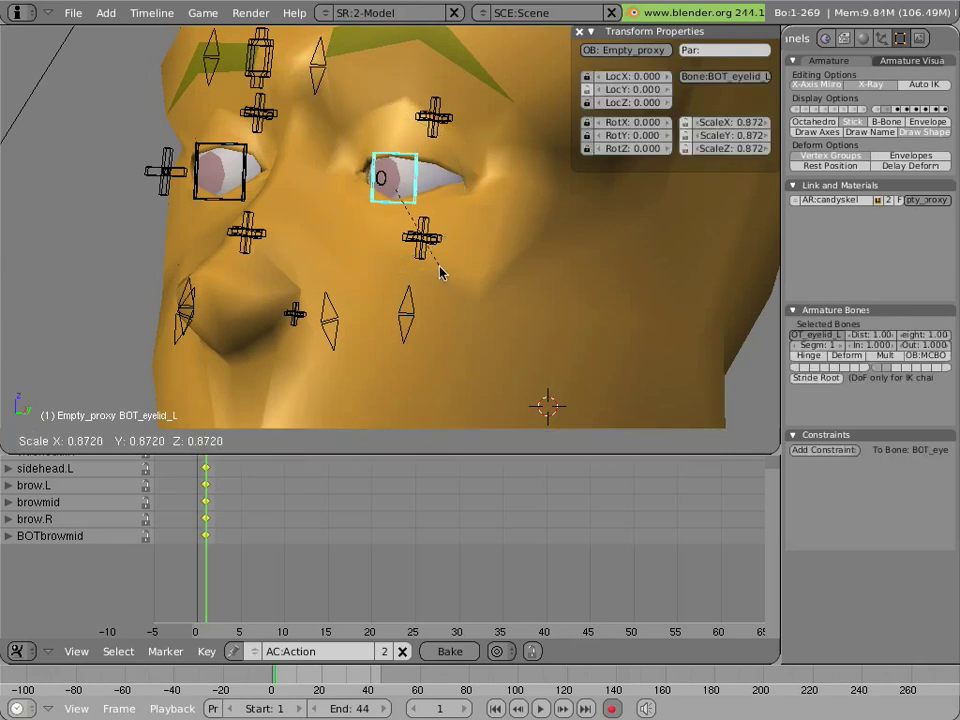
{"action": "left_click", "coordinate": [440, 272]}
- Scale the BOT_eyelid_R bone down uniformly to about 0.844
{"action": "right_click", "coordinate": [196, 151]}
{"action": "key", "text": "s"}
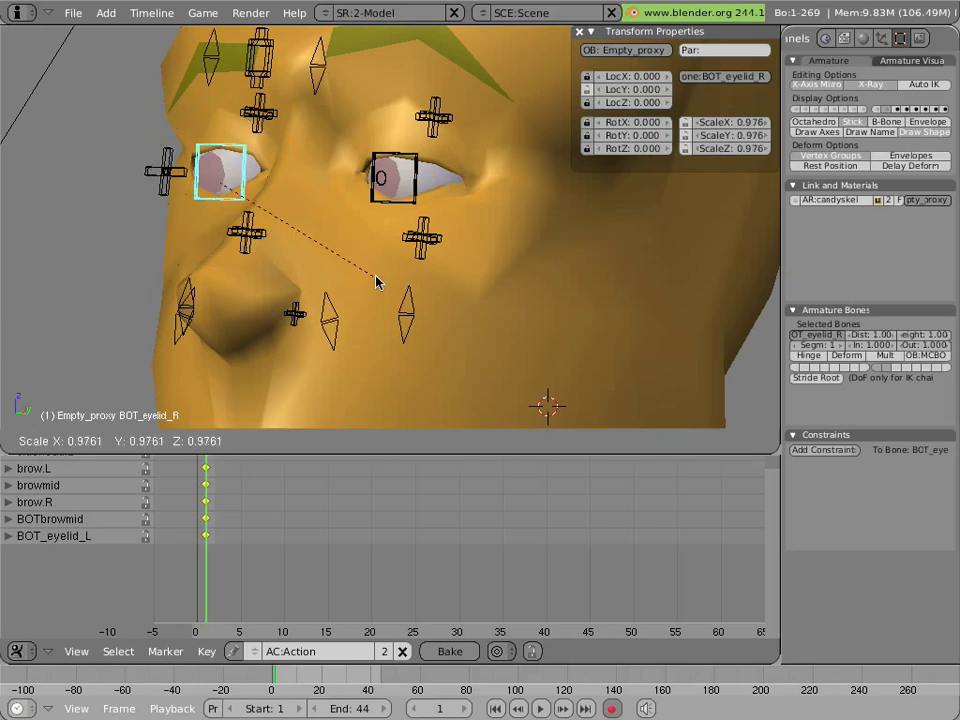
{"action": "left_click", "coordinate": [386, 233]}
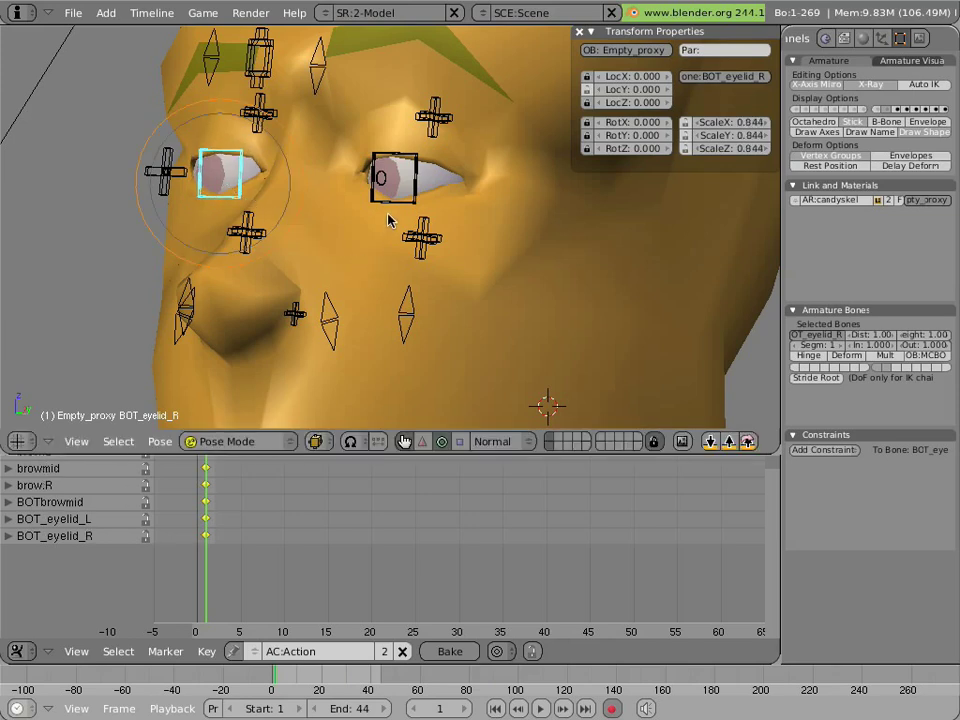
- Select both eyelid bones and shift them to about -0.001 in Y with the translate manipulator
{"action": "right_click", "coordinate": [388, 218], "text": "shift"}
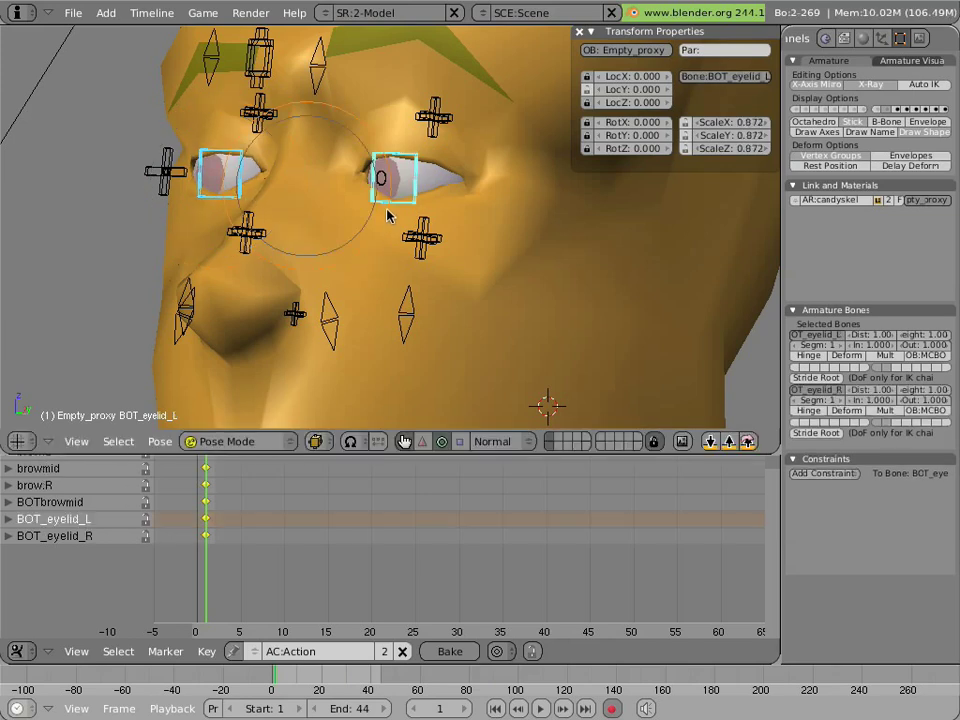
{"action": "left_click", "coordinate": [423, 441]}
{"action": "mouse_move", "coordinate": [306, 261]}
{"action": "left_mouse_down"}
{"action": "mouse_move", "coordinate": [306, 246]}
{"action": "mouse_move", "coordinate": [305, 261]}
{"action": "left_mouse_up"}
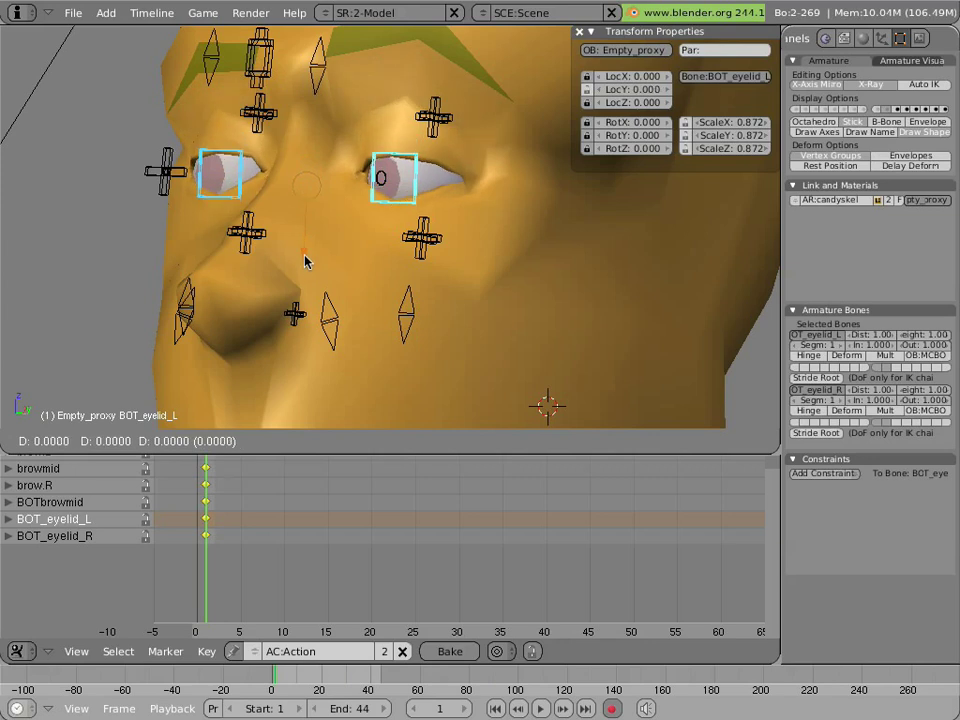
{"action": "left_click_drag", "start_coordinate": [305, 261], "coordinate": [302, 261]}
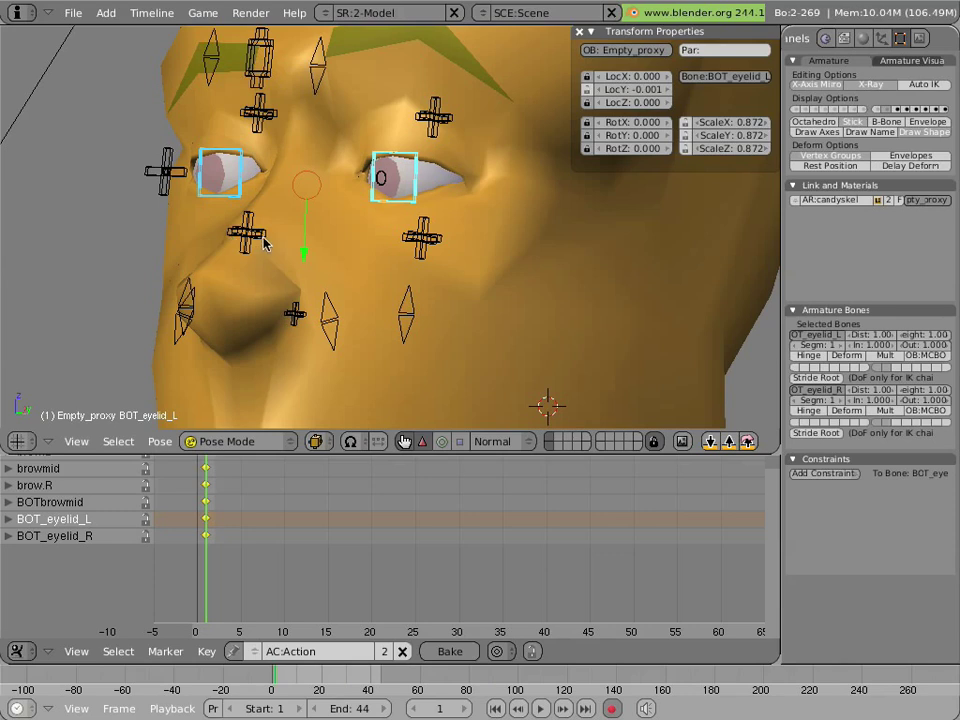
- Insert a Loc keyframe on the eyebot.R, eyetop.R, eyetop.L and eyebot.L bones together
{"action": "right_click", "coordinate": [262, 239]}
{"action": "right_click", "coordinate": [265, 135], "text": "shift"}
{"action": "right_click", "coordinate": [412, 130], "text": "shift"}
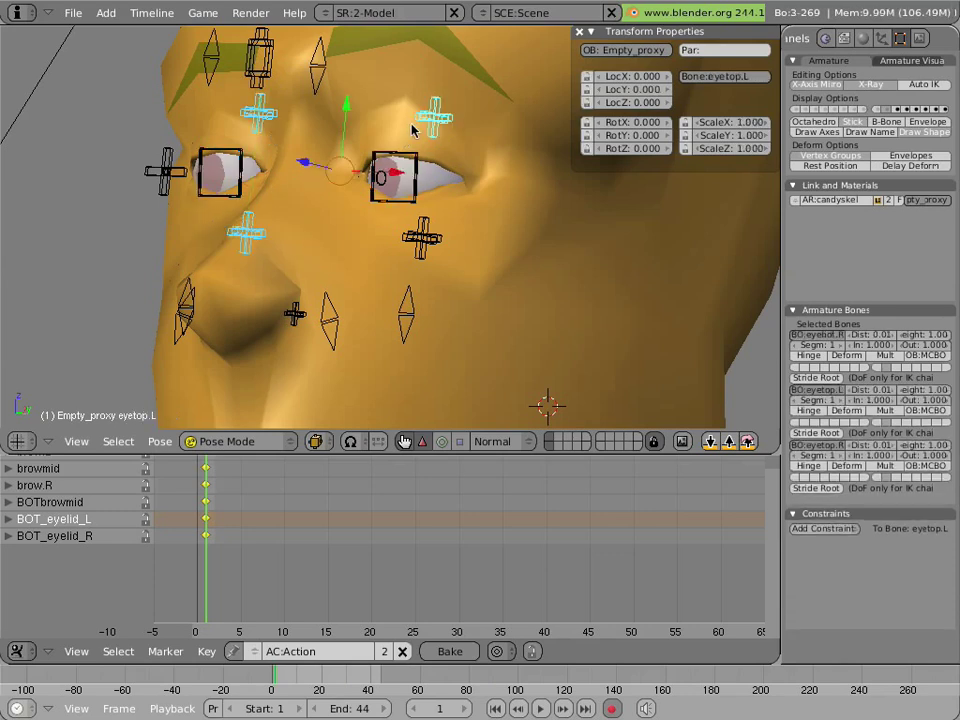
{"action": "right_click", "coordinate": [428, 245], "text": "shift"}
{"action": "key", "text": "i"}
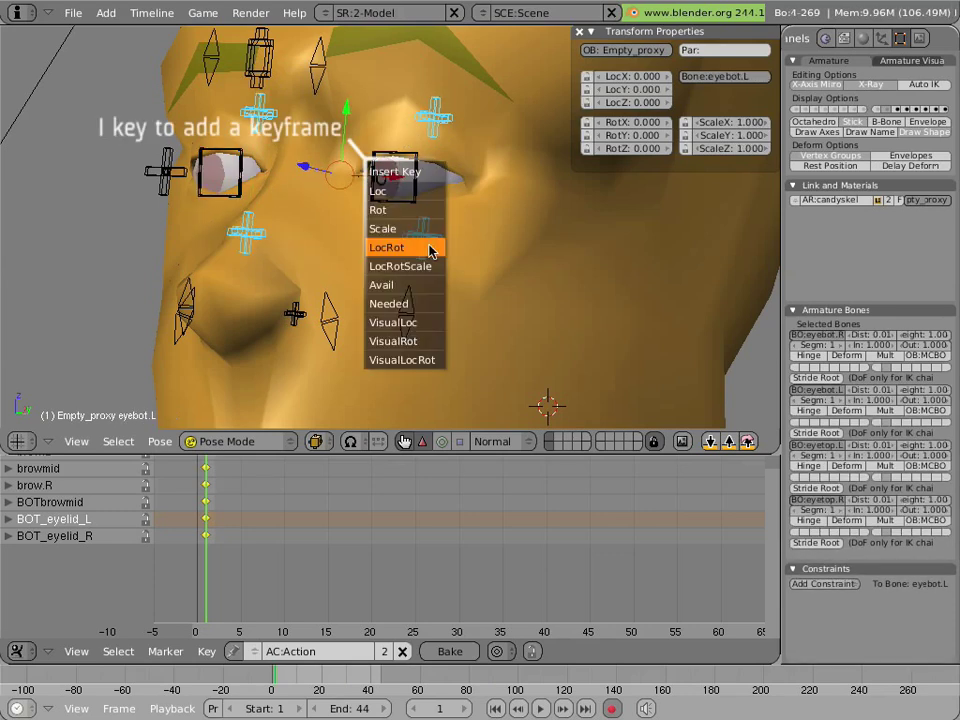
{"action": "left_click", "coordinate": [424, 190]}
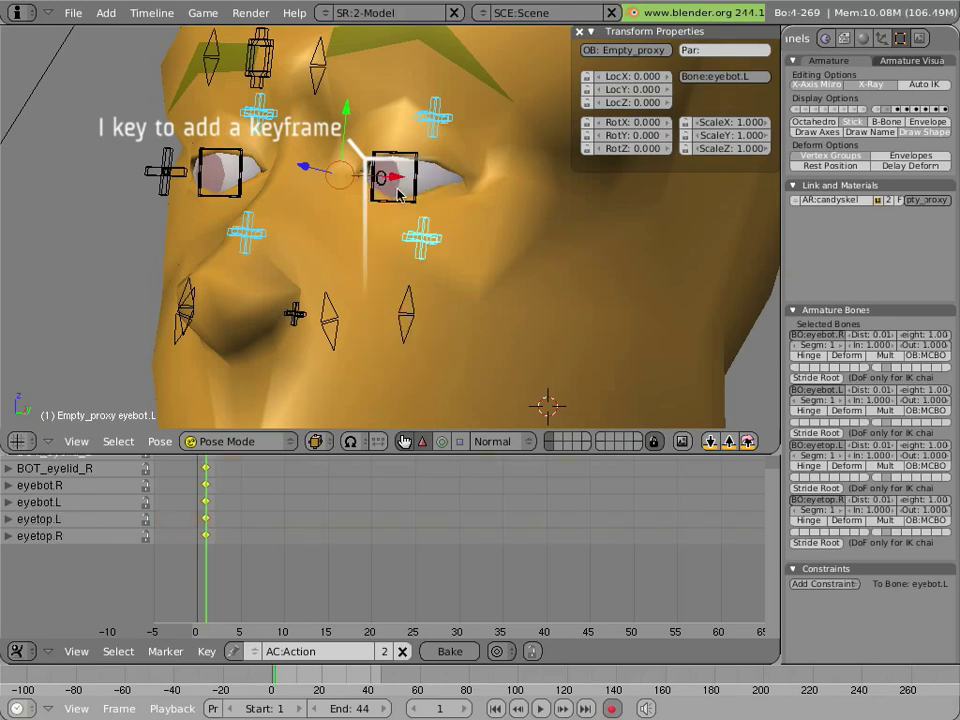
- Scale the BOTpupil bone up uniformly to about 1.206
{"action": "right_click", "coordinate": [386, 184]}
{"action": "scroll", "coordinate": [390, 204], "scroll_direction": "up", "scroll_amount": 3}
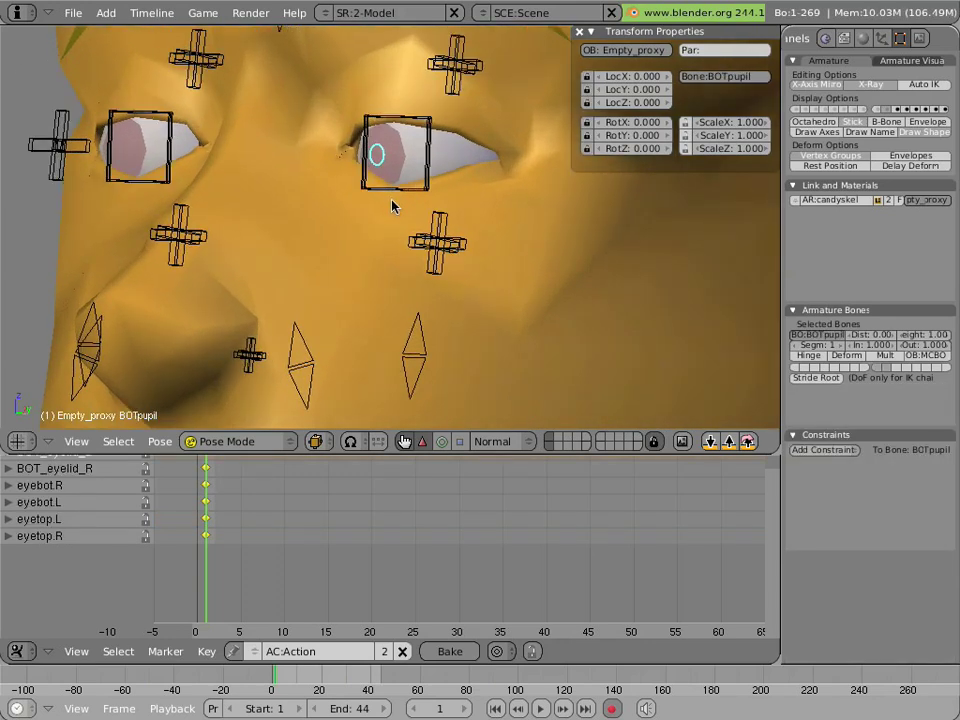
{"action": "key", "text": "s"}
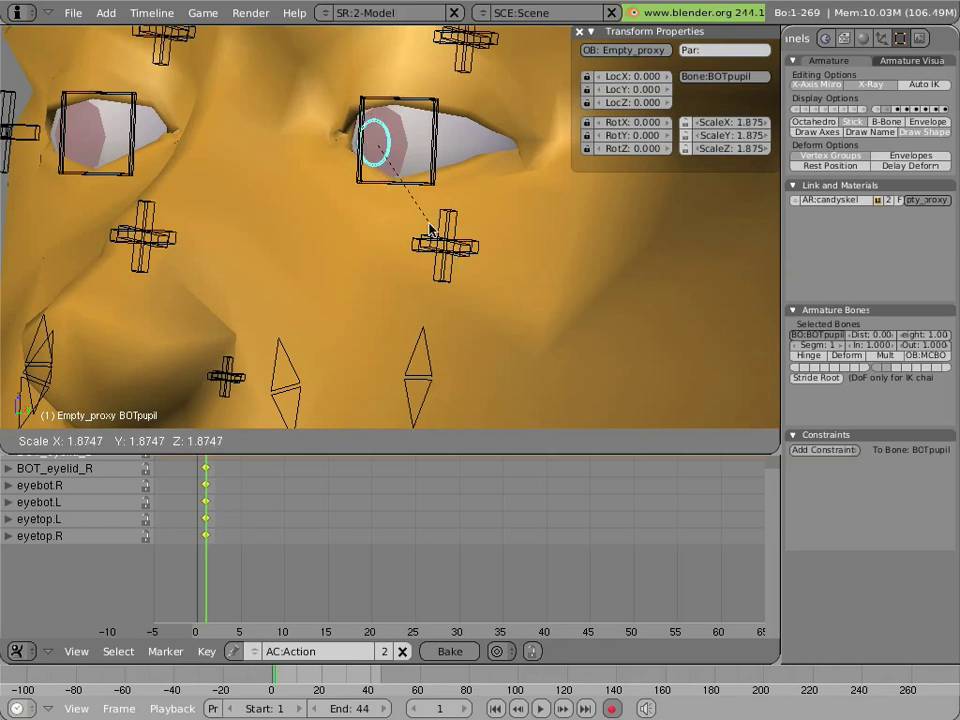
{"action": "left_click", "coordinate": [415, 204]}
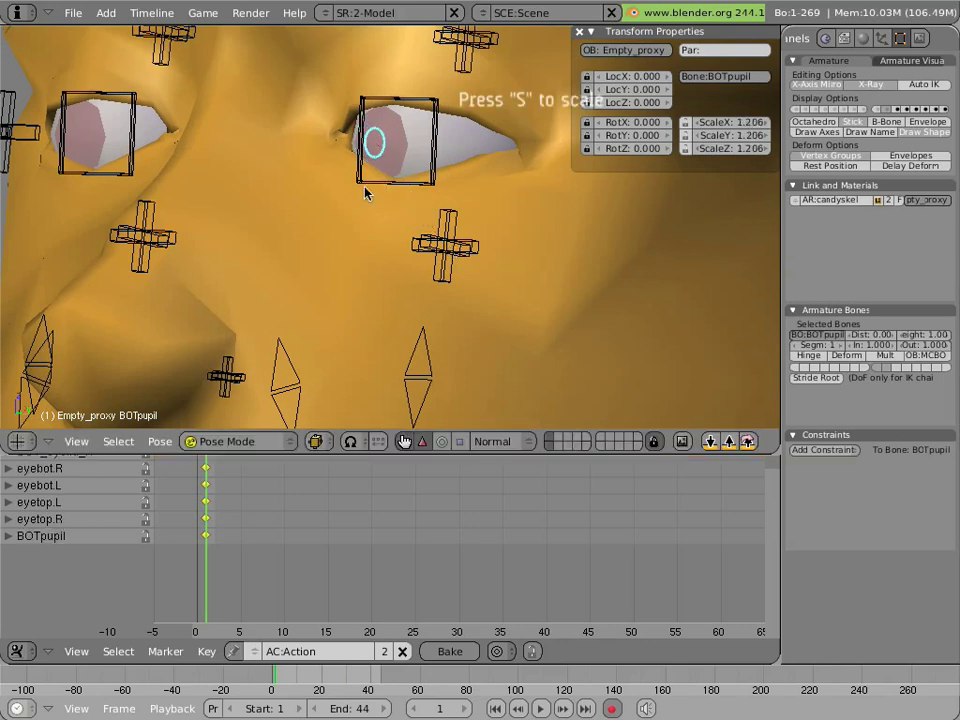
- Insert a keyframe on the tophead bone at the crown of the head
{"action": "scroll", "coordinate": [362, 196], "scroll_direction": "down", "scroll_amount": 3}
{"action": "scroll", "coordinate": [361, 202], "scroll_direction": "down", "scroll_amount": 4}
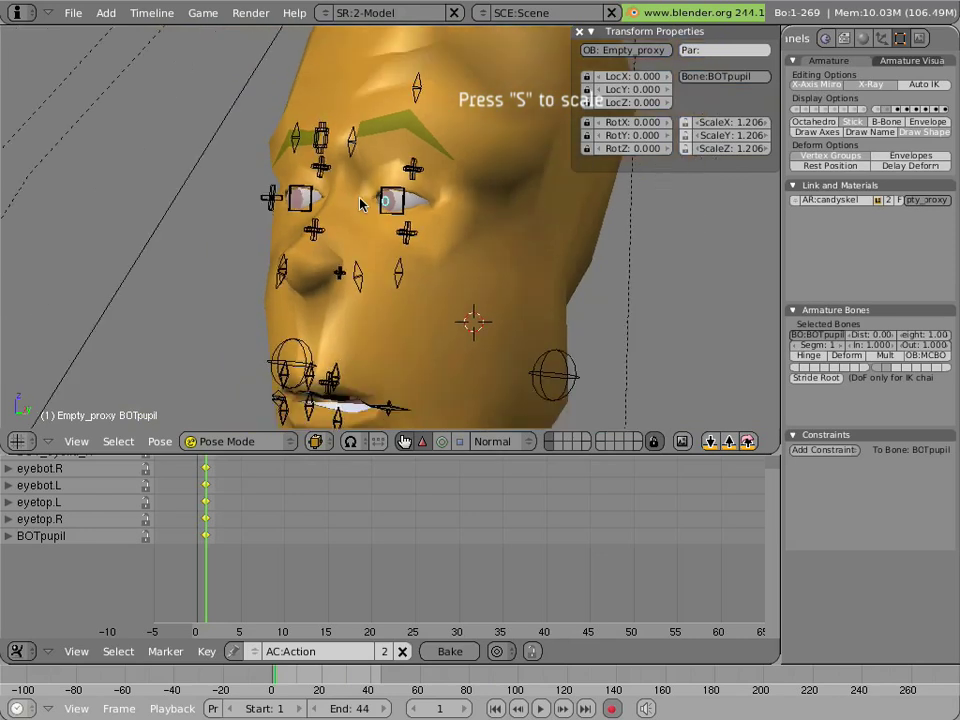
{"action": "mouse_move", "coordinate": [355, 195]}
{"action": "middle_mouse_down"}
{"action": "mouse_move", "coordinate": [335, 212]}
{"action": "mouse_move", "coordinate": [340, 205]}
{"action": "middle_mouse_up"}
{"action": "right_click", "coordinate": [369, 160]}
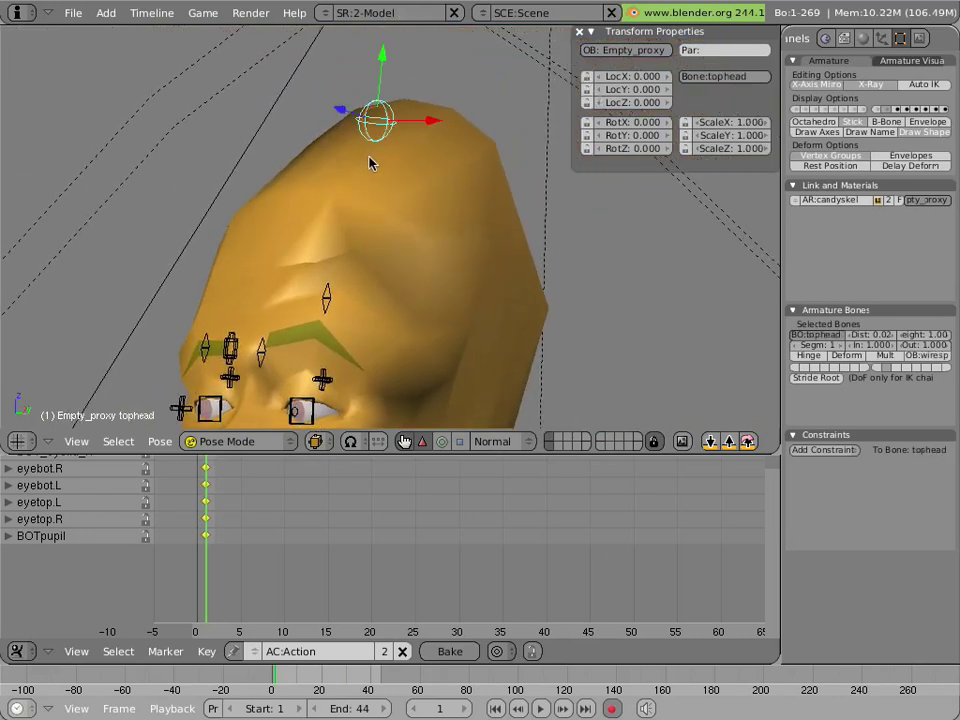
{"action": "key", "text": "i"}
{"action": "left_click", "coordinate": [376, 224]}
- Select the character's Empty object and set its subdivision level to 1 to smooth the head
{"action": "key", "text": "KP_0"}
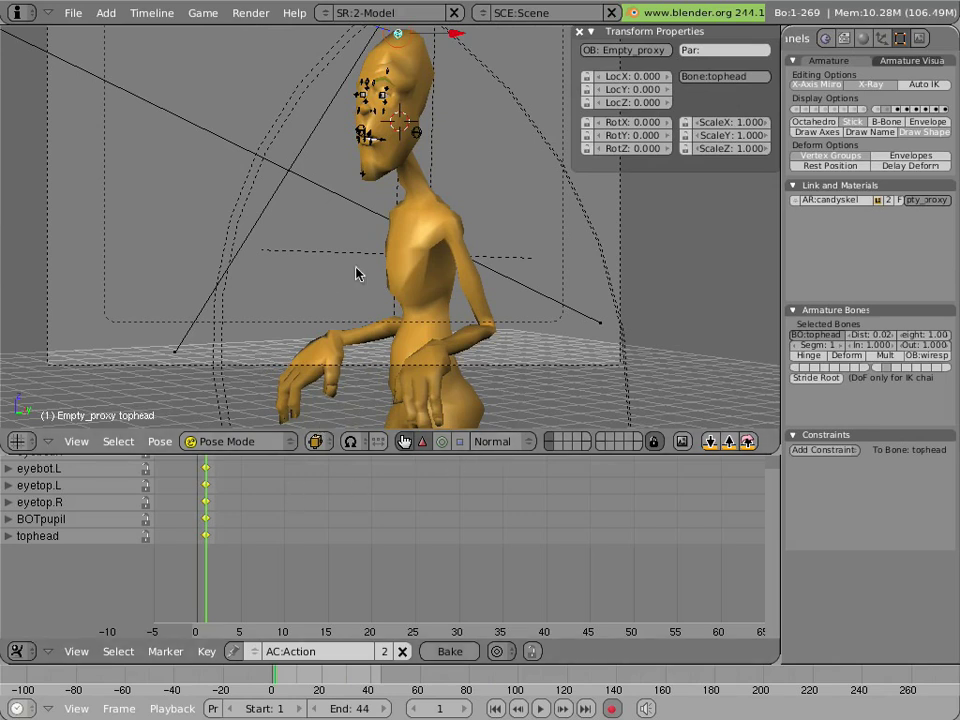
{"action": "scroll", "coordinate": [356, 268], "scroll_direction": "up", "scroll_amount": 5}
{"action": "middle_click_drag", "start_coordinate": [351, 191], "coordinate": [361, 331], "text": "shift"}
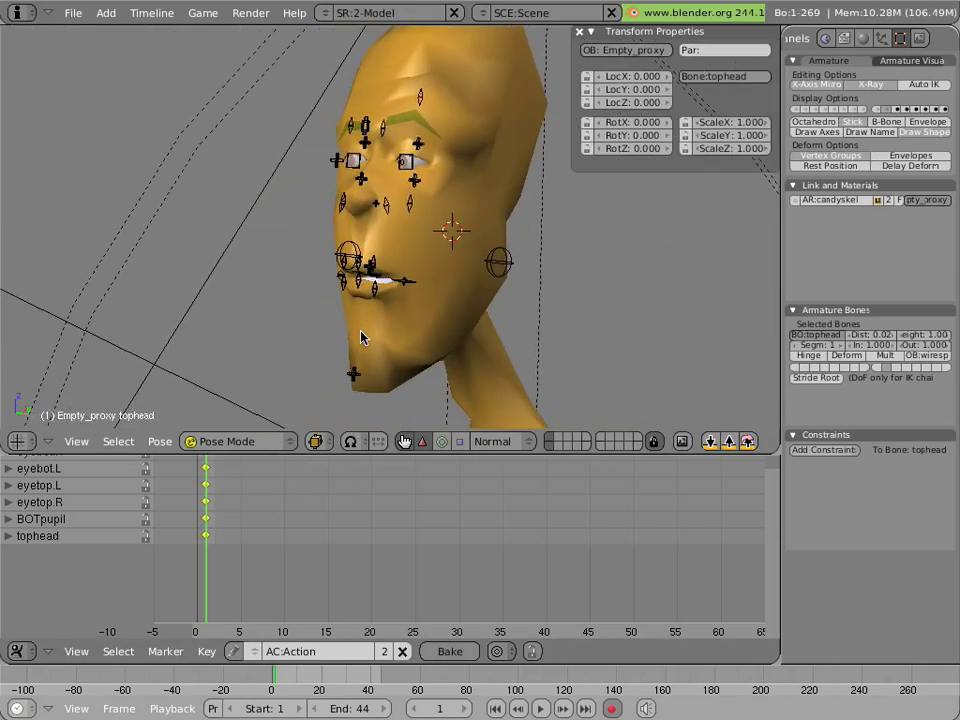
{"action": "scroll", "coordinate": [362, 338], "scroll_direction": "up", "scroll_amount": 5}
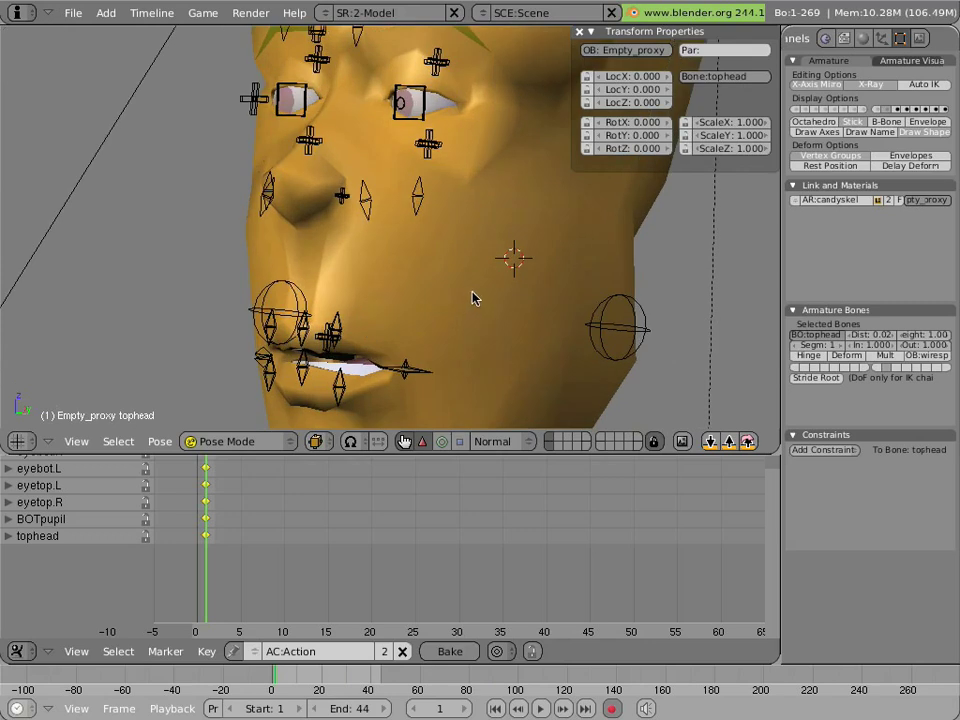
{"action": "right_click", "coordinate": [475, 298]}
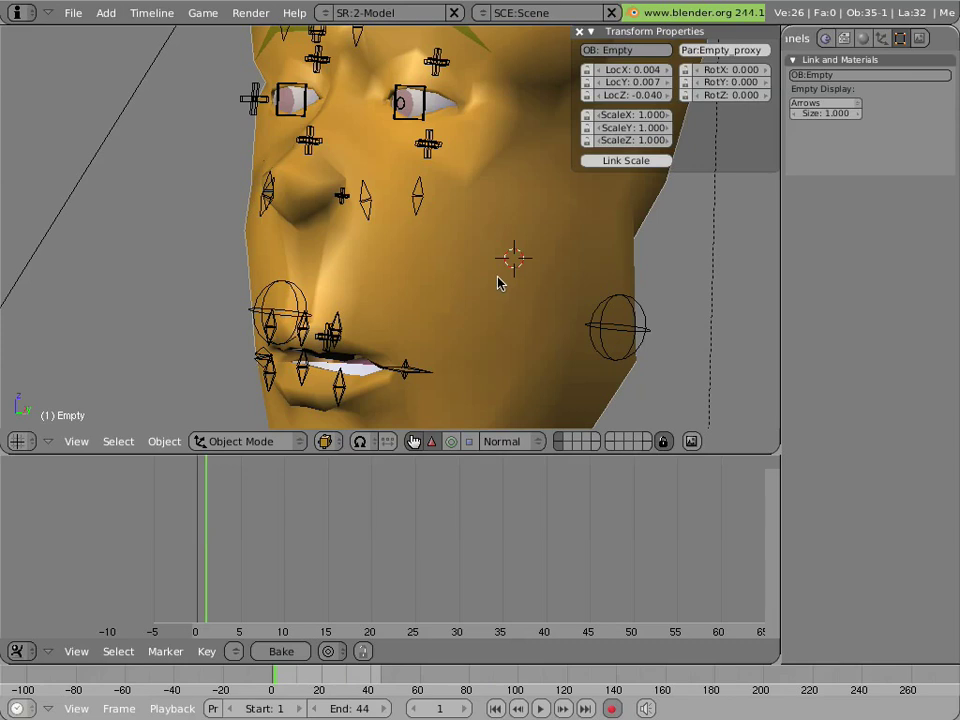
{"action": "key", "text": "ctrl+1"}
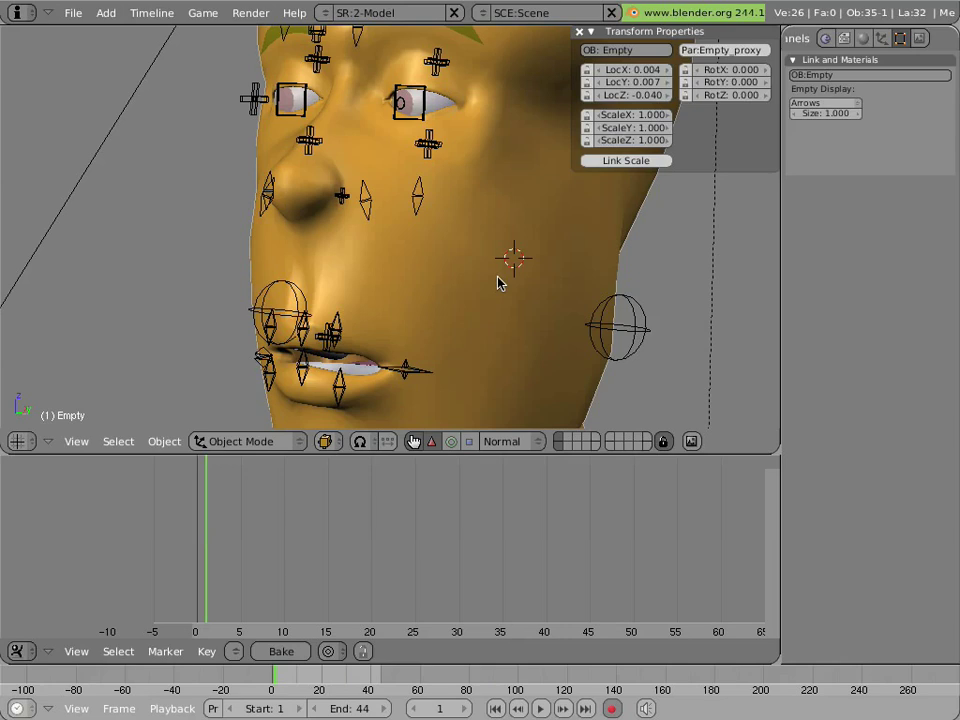
{"action": "key", "text": "z"}
{"action": "key", "text": "z"}
- Raise the cheek.L bone slightly along its local Y axis
{"action": "right_click", "coordinate": [418, 200]}
{"action": "key", "text": "g"}
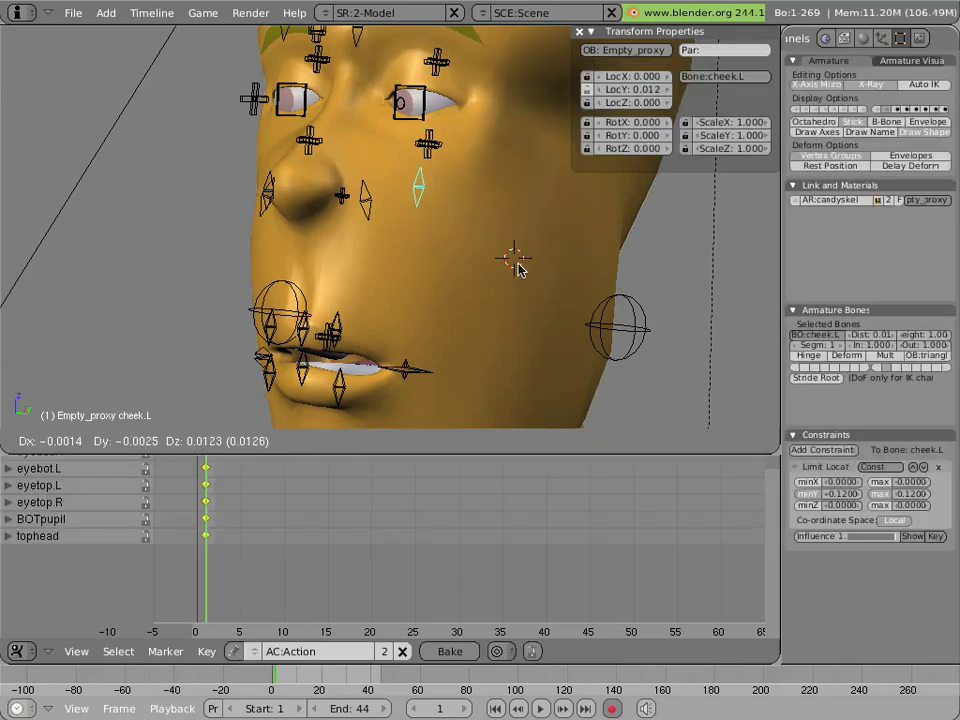
{"action": "key", "text": "Escape"}
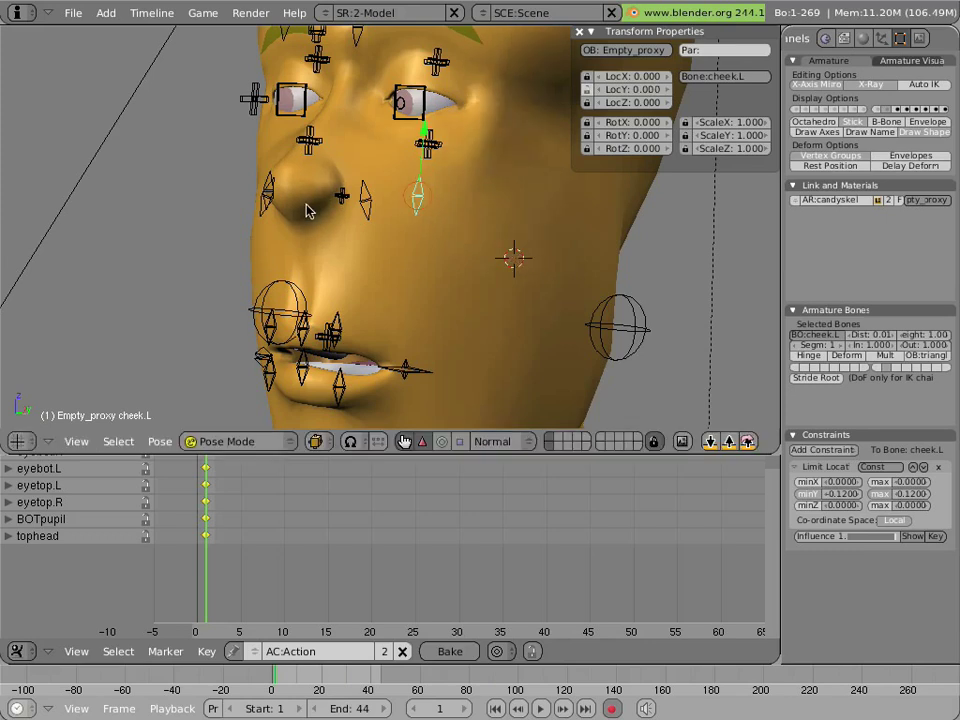
{"action": "key", "text": "g"}
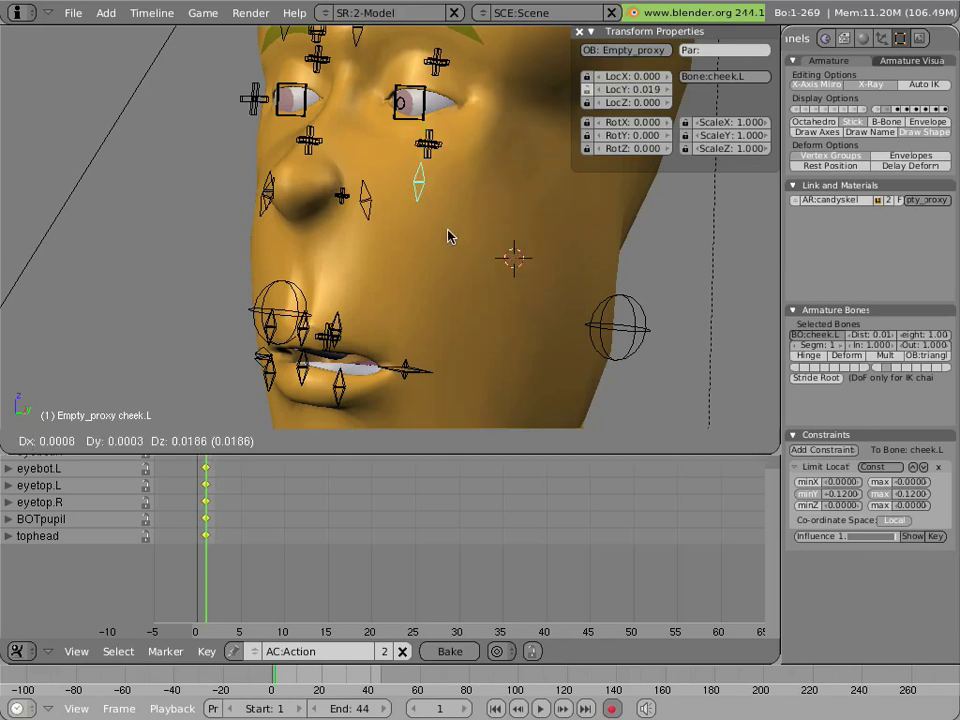
{"action": "left_click", "coordinate": [450, 234]}
- Raise the sneer.L bone beside the nose to about 0.017 in Y
{"action": "right_click", "coordinate": [372, 204]}
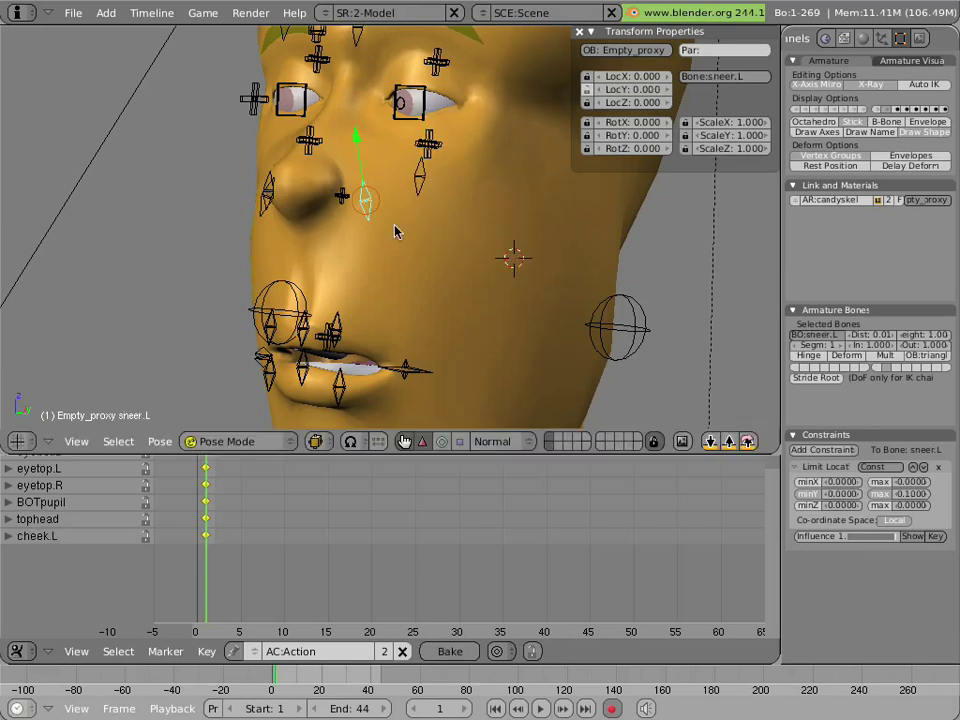
{"action": "key", "text": "g"}
{"action": "left_click", "coordinate": [453, 266]}
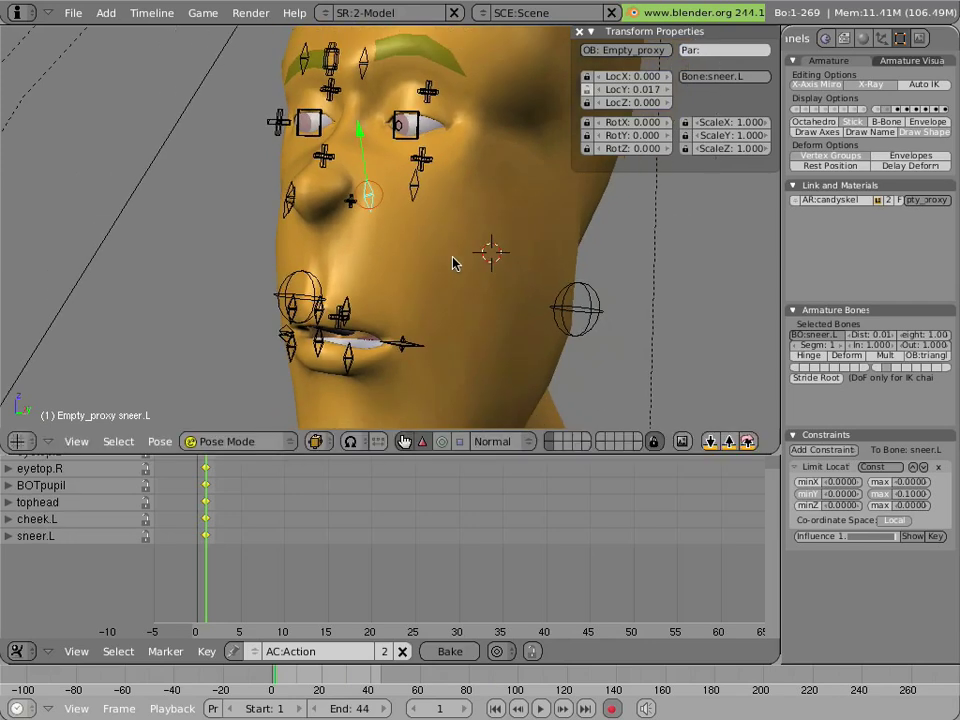
- Raise the cheek.L bone on the face to about 0.026 along its local Y axis
{"action": "right_click", "coordinate": [453, 266]}
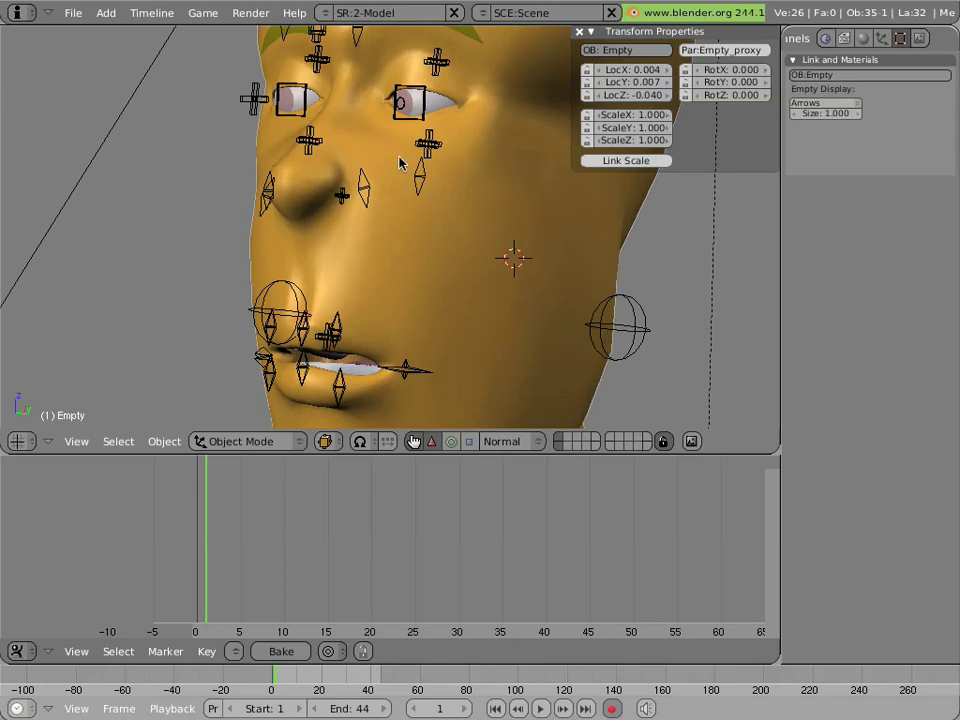
{"action": "right_click", "coordinate": [421, 182]}
{"action": "key", "text": "g"}
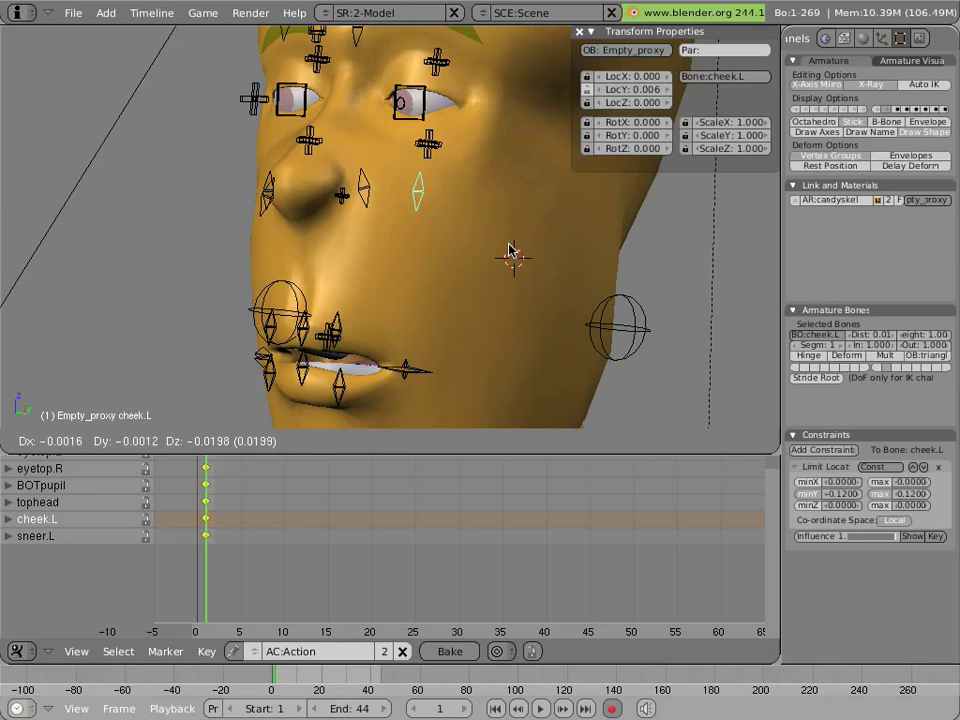
{"action": "left_click", "coordinate": [350, 216]}
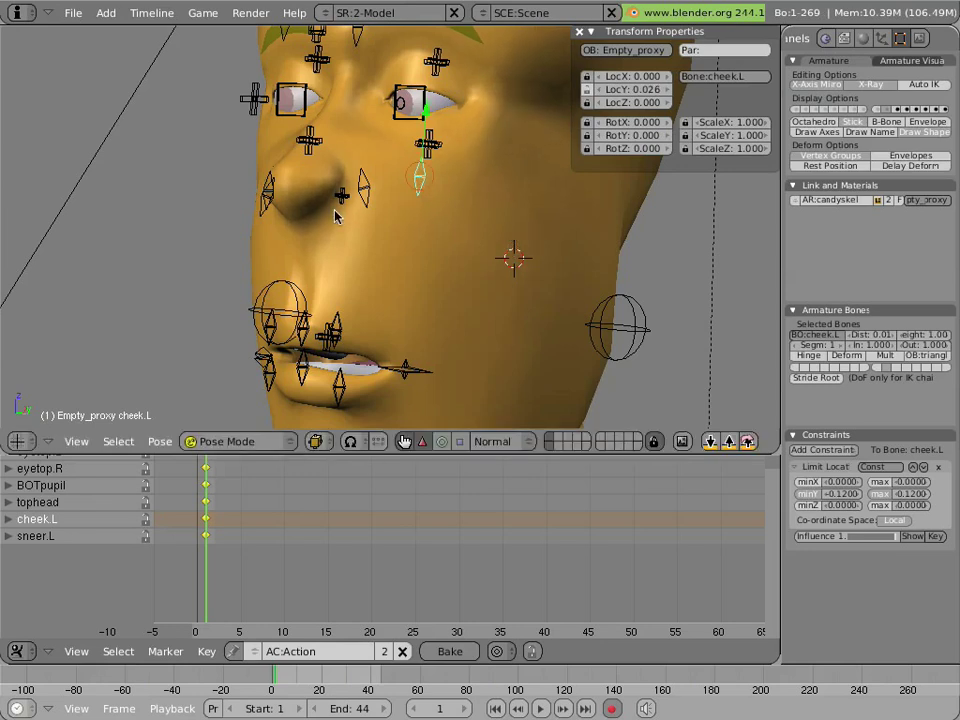
- Shift the browmid bone between the eyebrows slightly from its current position
{"action": "mouse_move", "coordinate": [339, 137]}
{"action": "middle_mouse_down", "text": "ctrl"}
{"action": "mouse_move", "coordinate": [339, 124]}
{"action": "mouse_move", "coordinate": [332, 131]}
{"action": "middle_mouse_up", "text": "ctrl"}
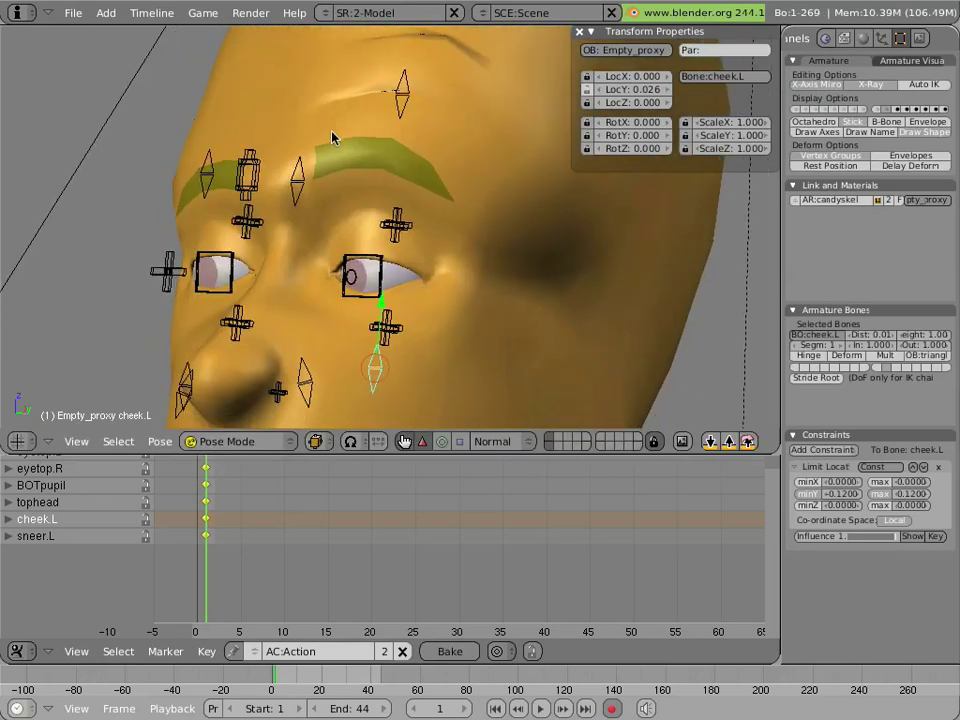
{"action": "right_click", "coordinate": [306, 176]}
{"action": "key", "text": "g"}
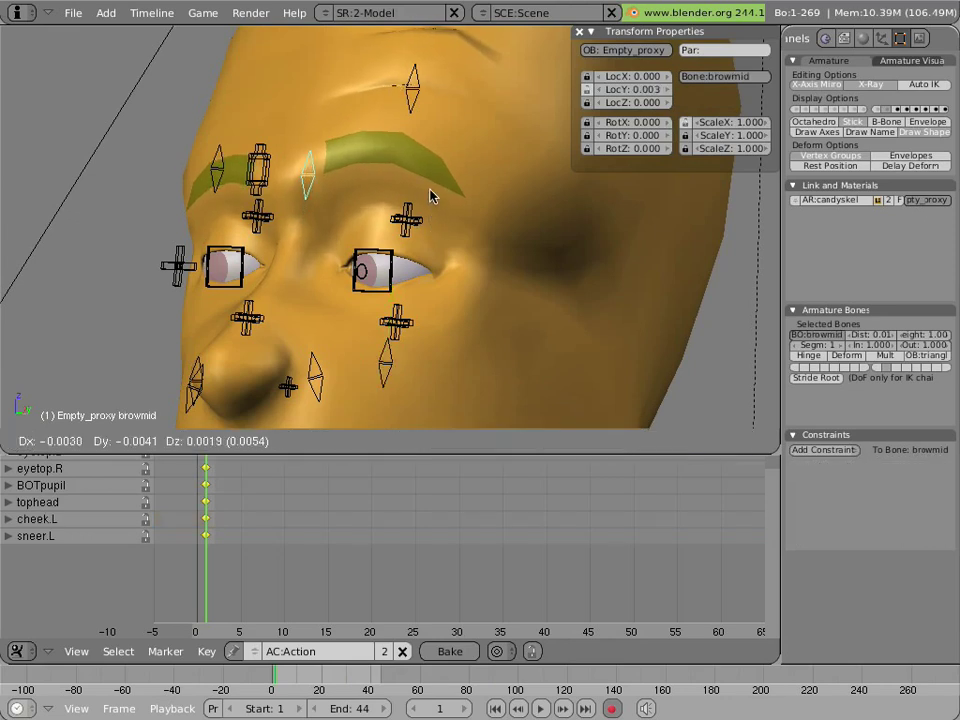
{"action": "left_click", "coordinate": [429, 193]}
- Lower the brow.R bone to about -0.036 along its local Y axis
{"action": "right_click", "coordinate": [216, 165]}
{"action": "key", "text": "g"}
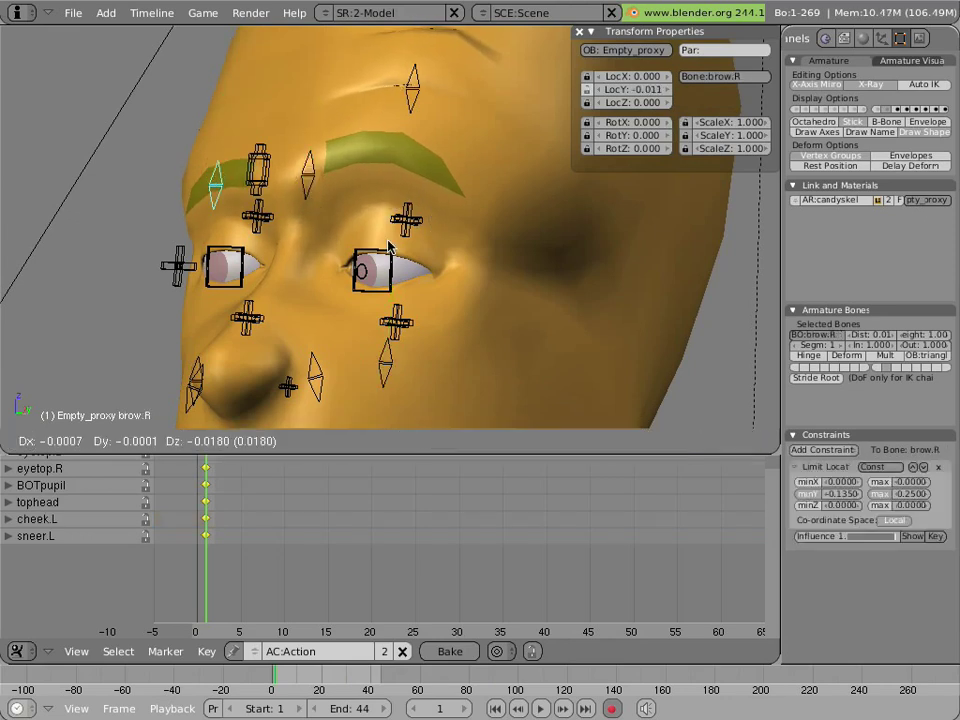
{"action": "left_click", "coordinate": [390, 257]}
{"action": "scroll", "coordinate": [390, 257], "scroll_direction": "down", "scroll_amount": 2}
{"action": "scroll", "coordinate": [390, 257], "scroll_direction": "down", "scroll_amount": 2}
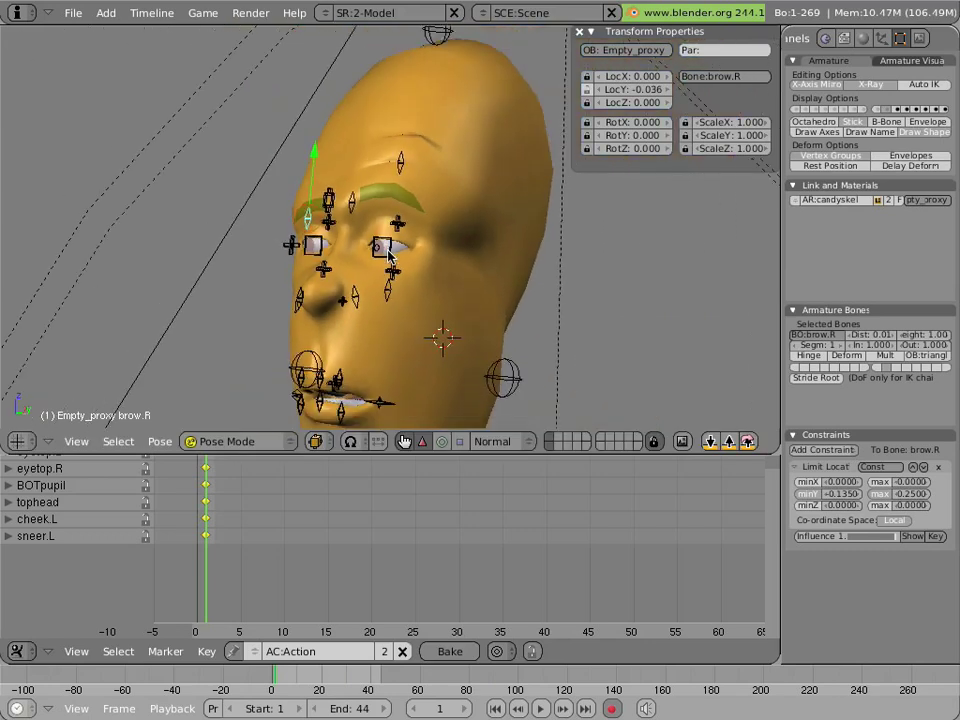
- Select the character's Empty object and turn off its subdivision smoothing
{"action": "middle_click_drag", "start_coordinate": [390, 250], "coordinate": [394, 216]}
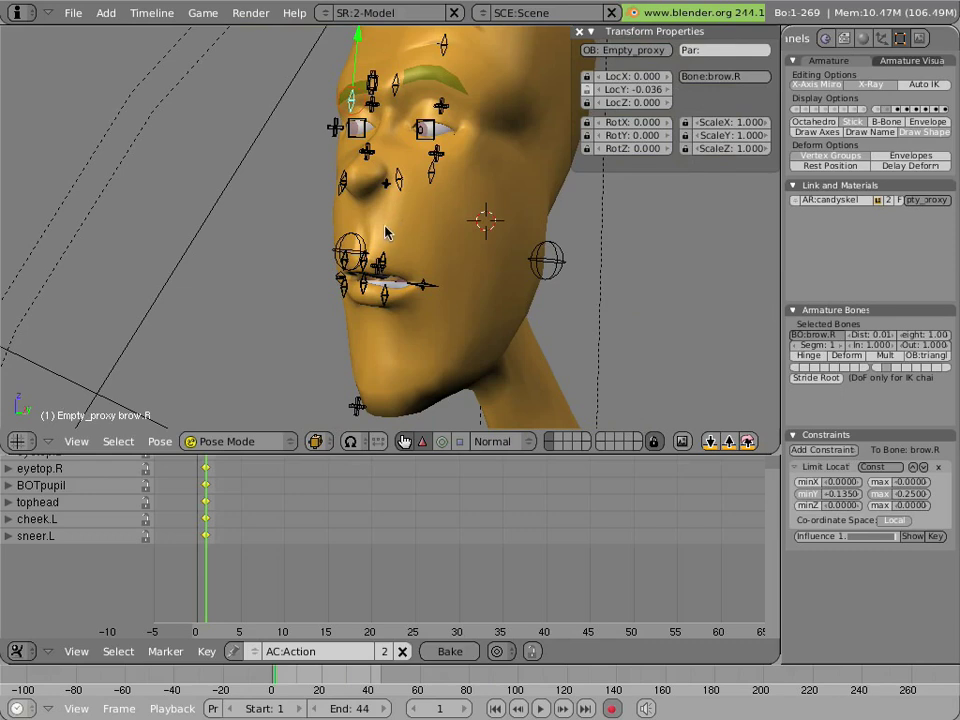
{"action": "right_click", "coordinate": [385, 232]}
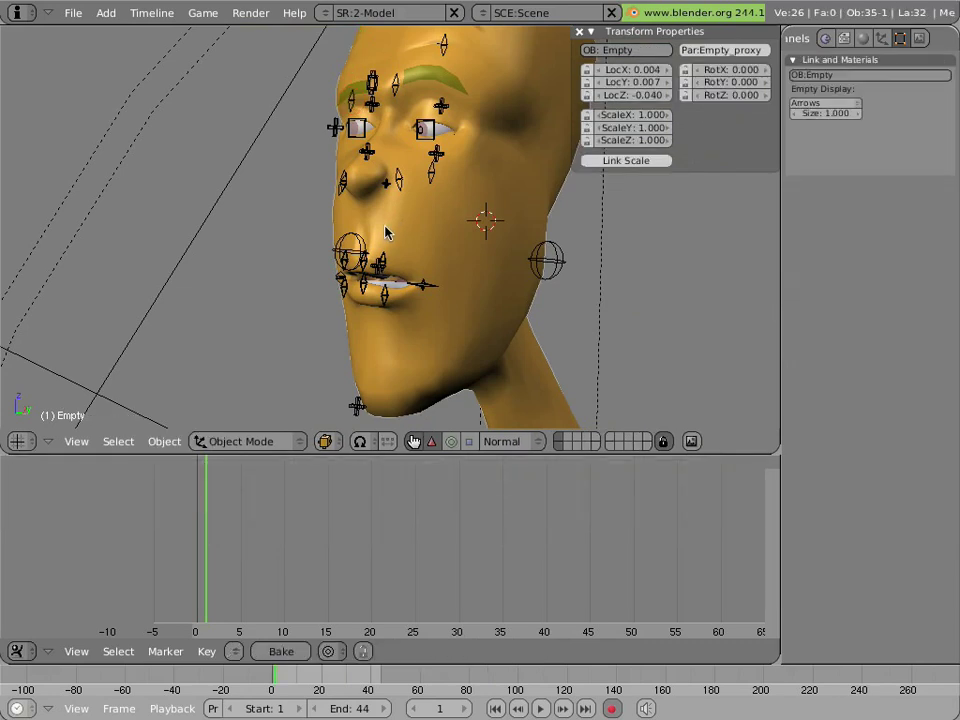
{"action": "key", "text": "shift+o"}
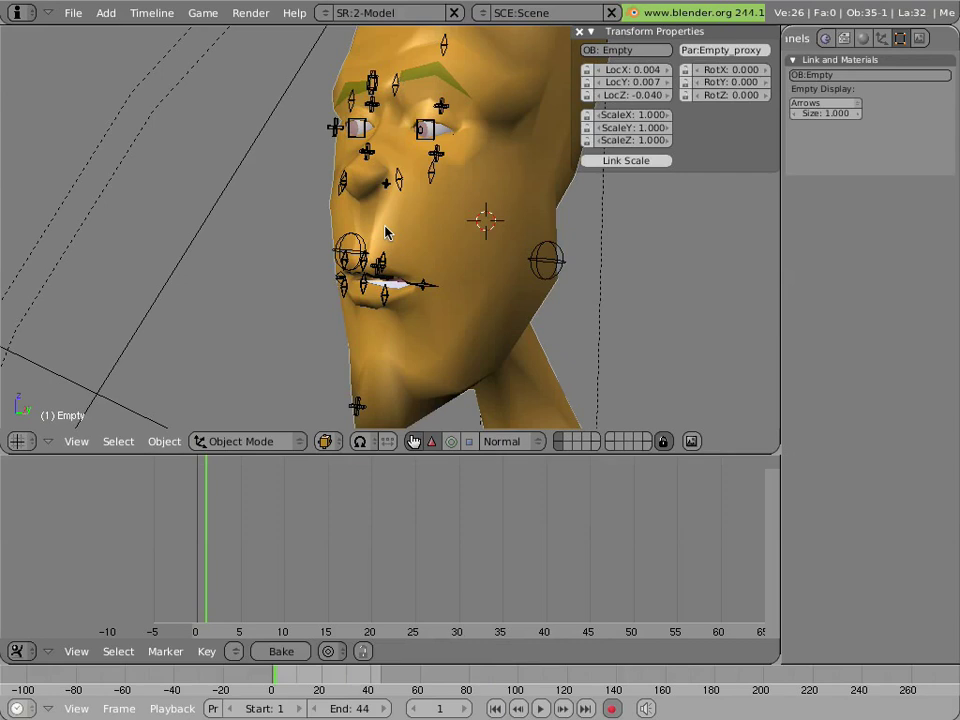
- Save the scene as a new file named take.blend in the tutorials folder
{"action": "left_click", "coordinate": [76, 13]}
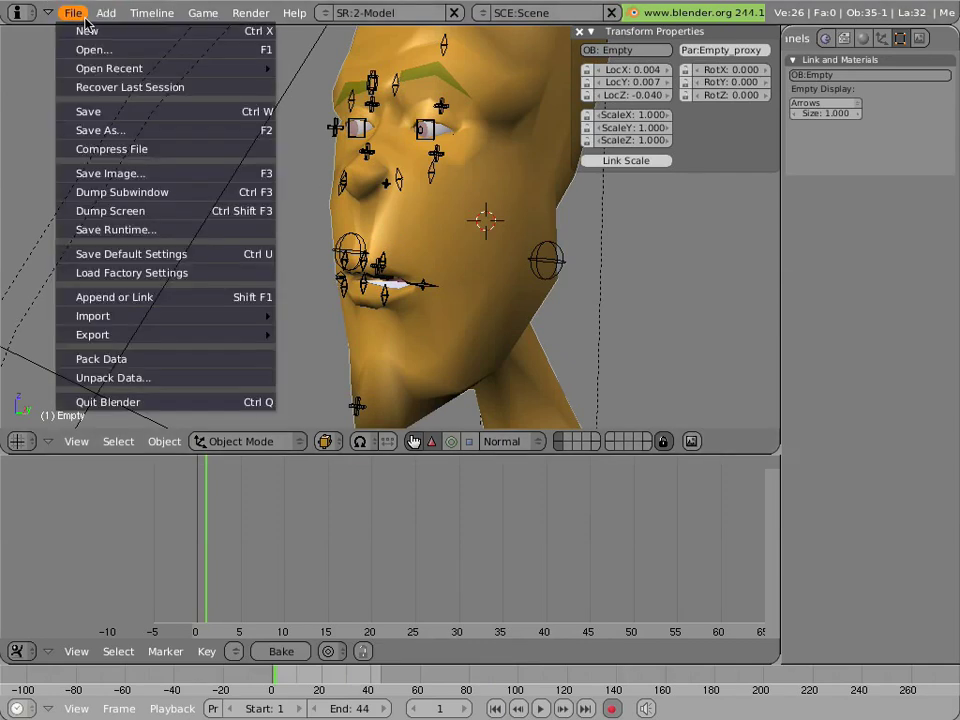
{"action": "left_click", "coordinate": [135, 127]}
{"action": "left_click", "coordinate": [163, 77]}
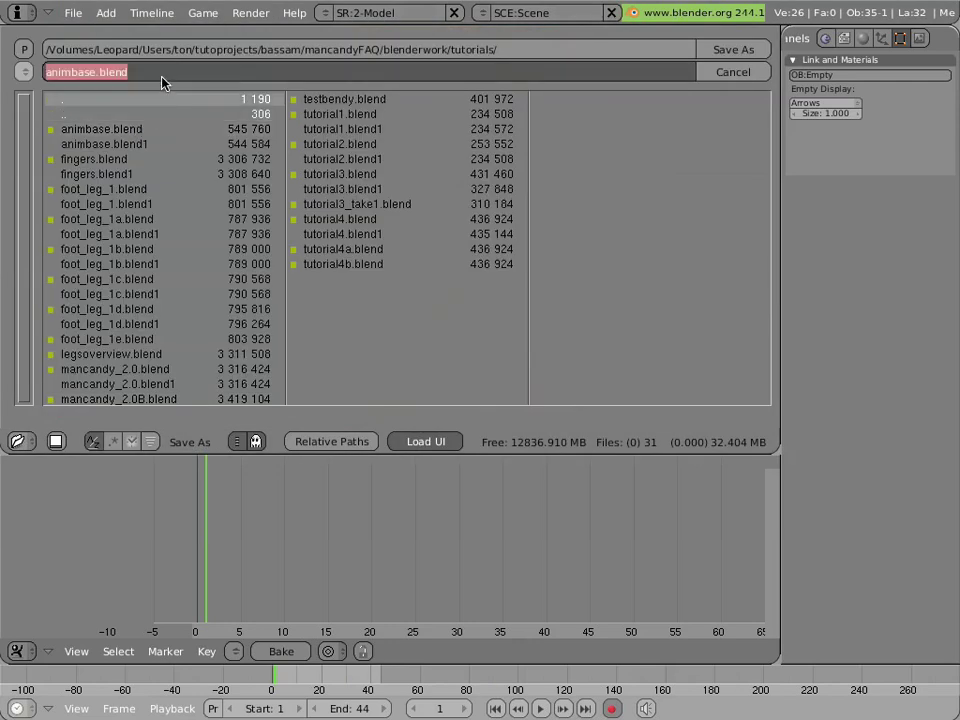
{"action": "type", "text": "take.blend"}
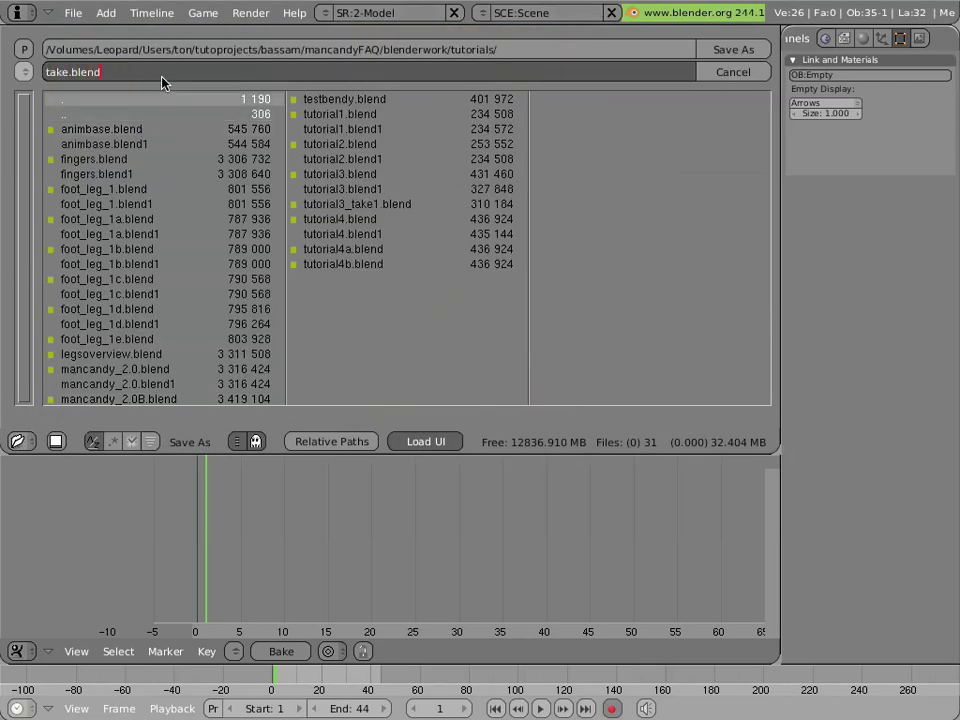
{"action": "key", "text": "Return"}
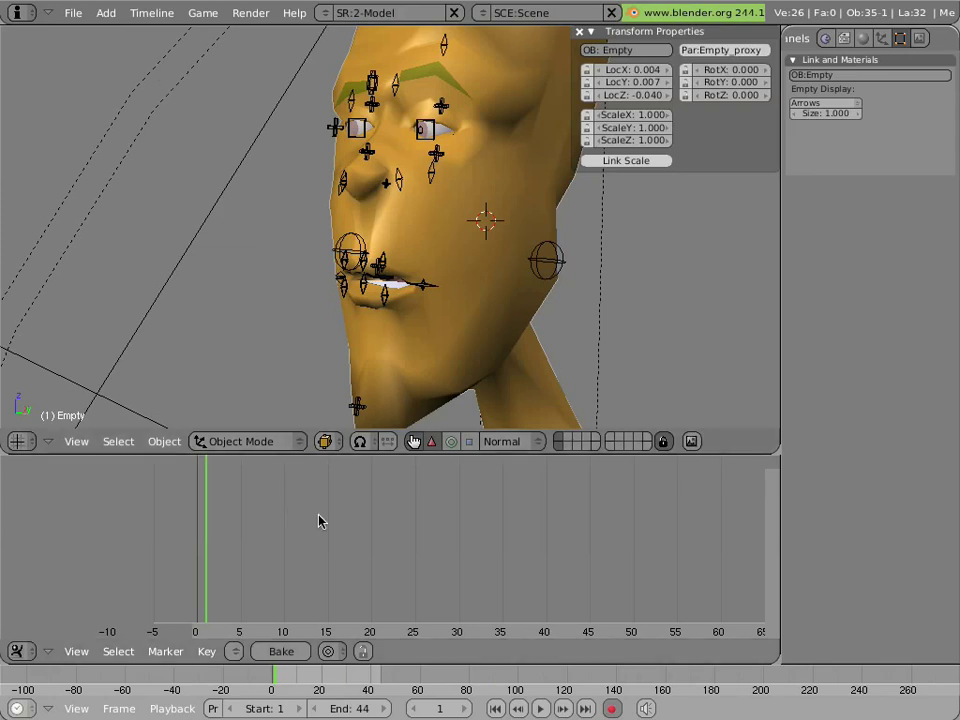
- Select the upperlip.M bone of the proxy rig and rename its action to mytake
{"action": "right_click", "coordinate": [359, 263]}
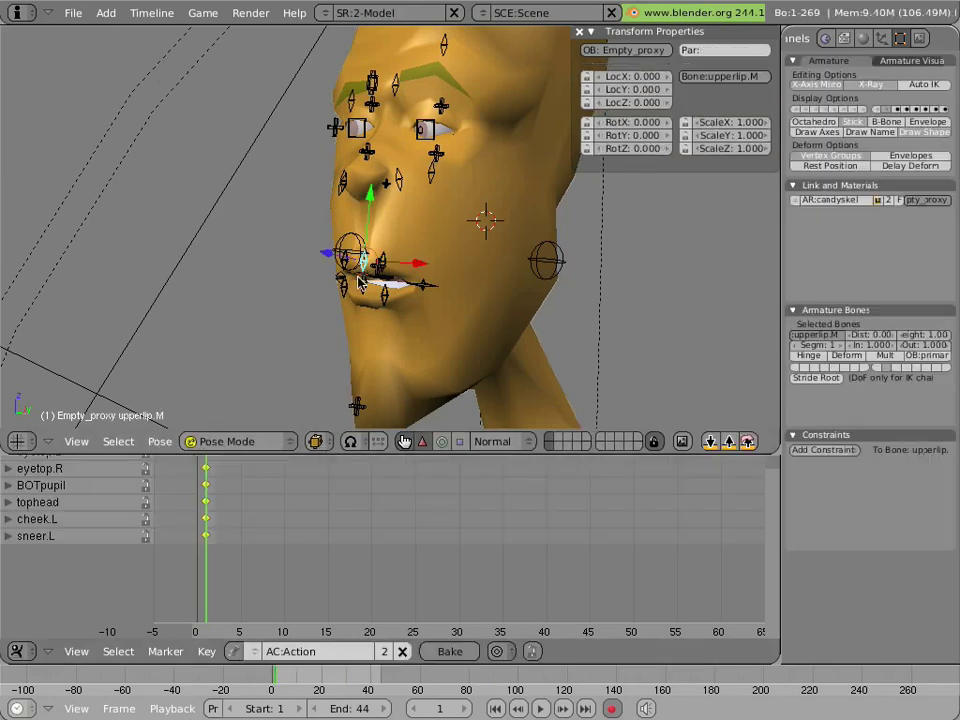
{"action": "left_click", "coordinate": [342, 653]}
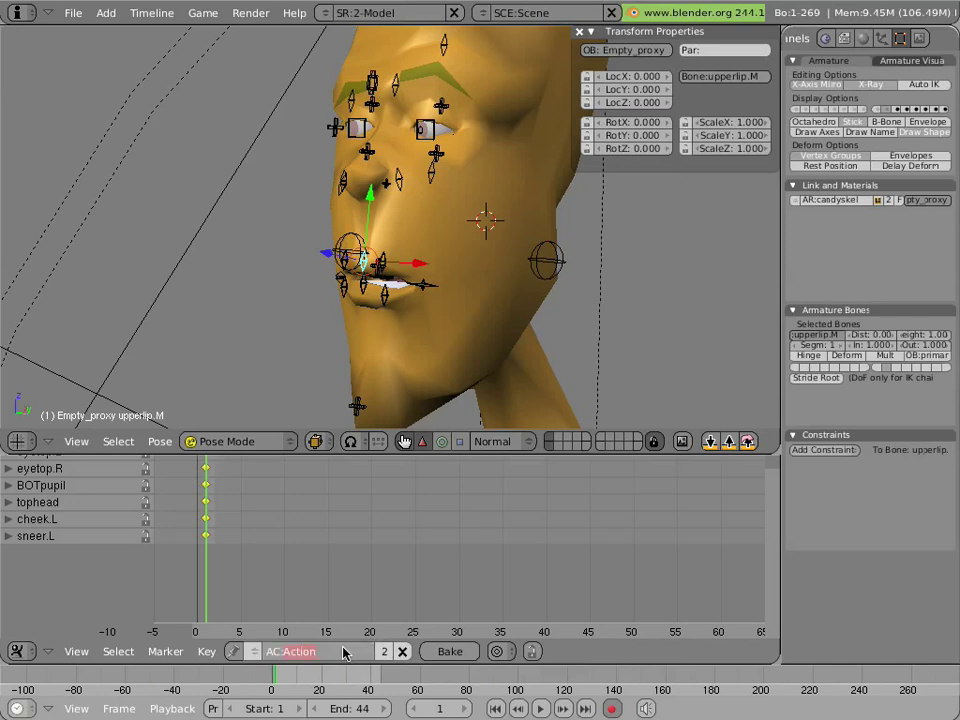
{"action": "type", "text": "mytake"}
{"action": "key", "text": "Return"}
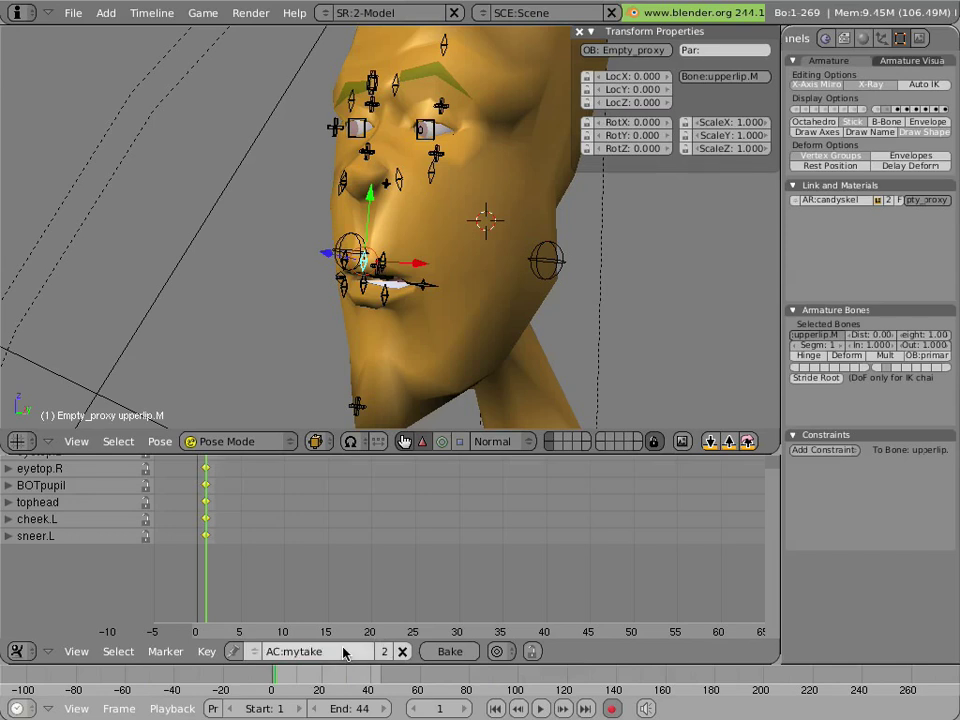
- Advance the animation ten frames to frame 11 with the whole upper body in view
{"action": "left_click", "coordinate": [796, 108], "text": "shift"}
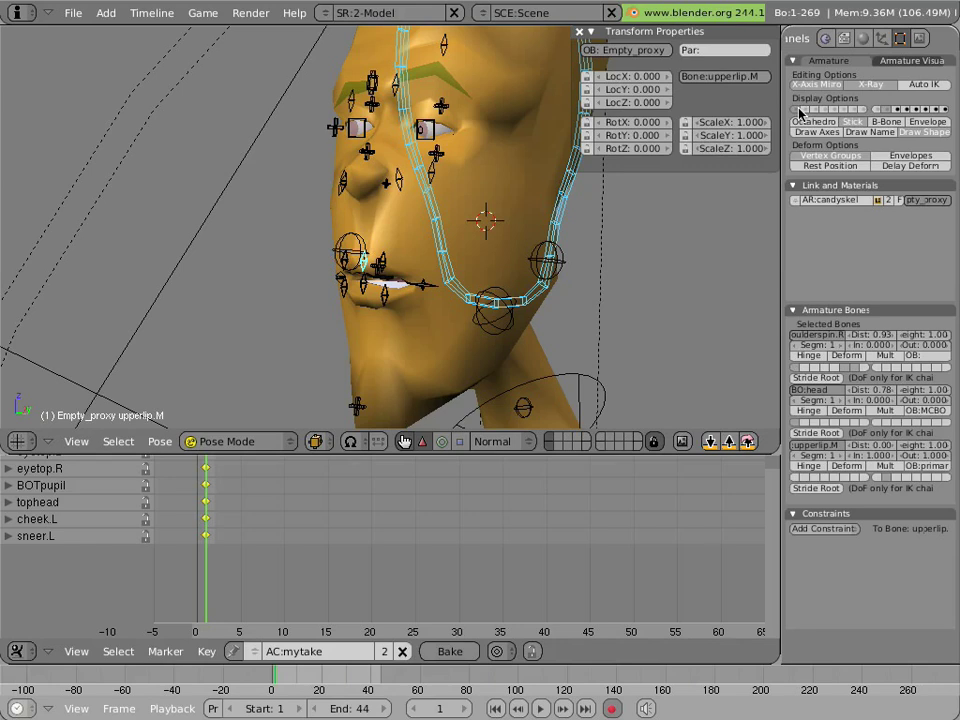
{"action": "left_click", "coordinate": [798, 109], "text": "shift"}
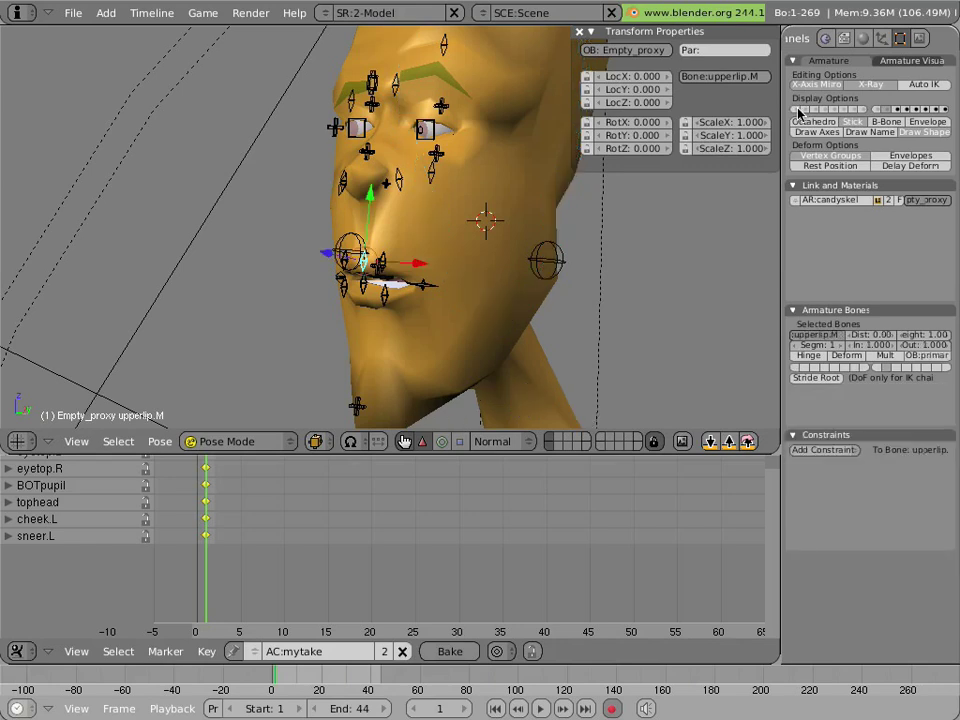
{"action": "scroll", "coordinate": [503, 242], "scroll_direction": "down", "scroll_amount": 5}
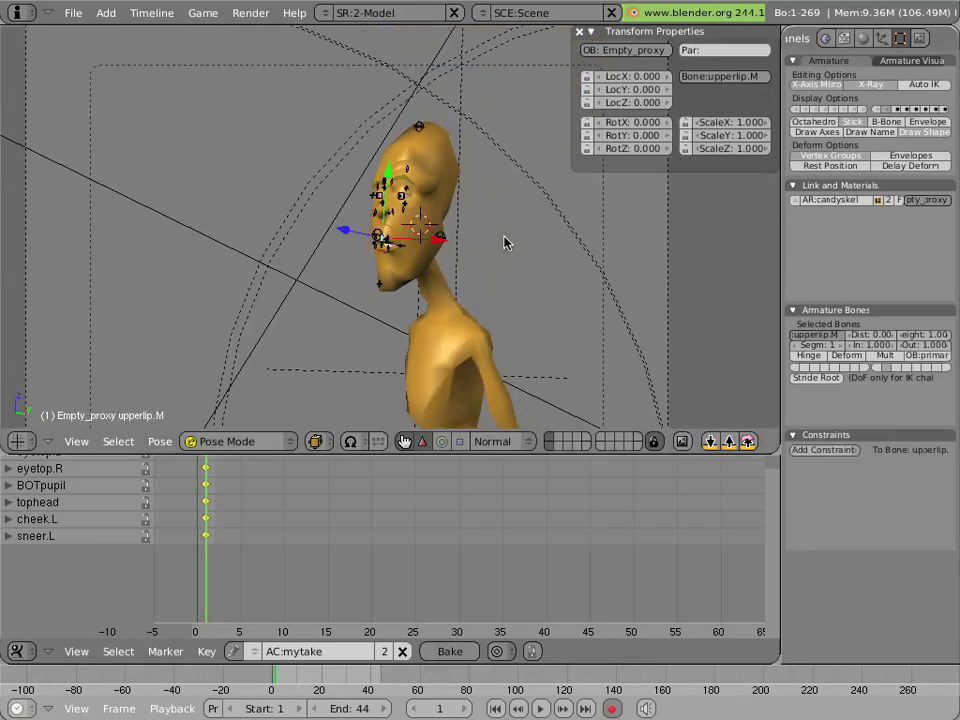
{"action": "scroll", "coordinate": [504, 243], "scroll_direction": "down", "scroll_amount": 3}
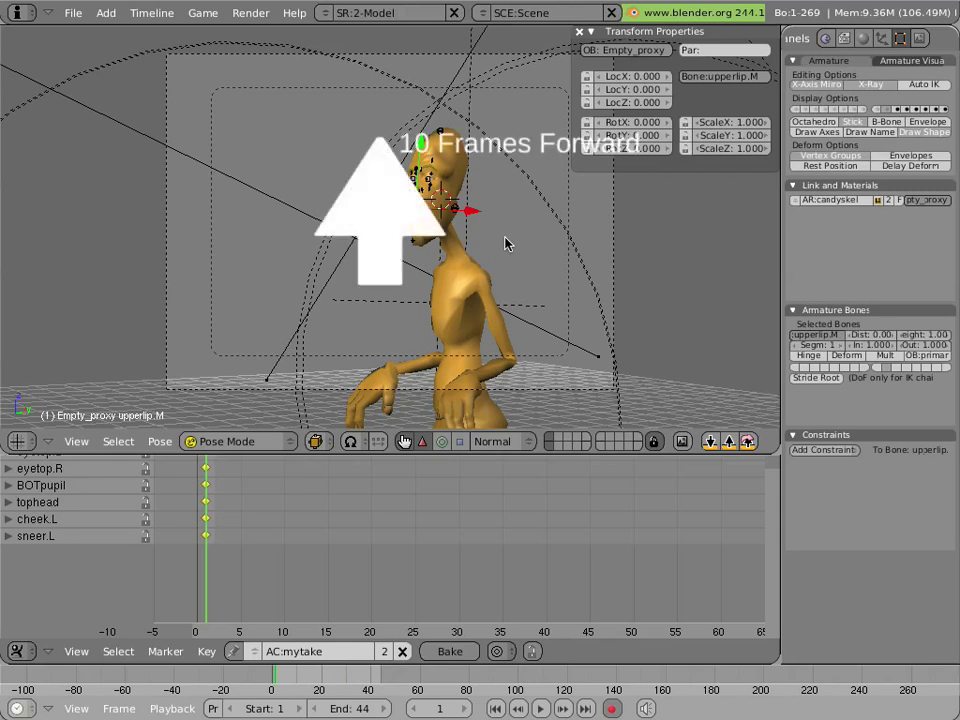
{"action": "key", "text": "Up"}
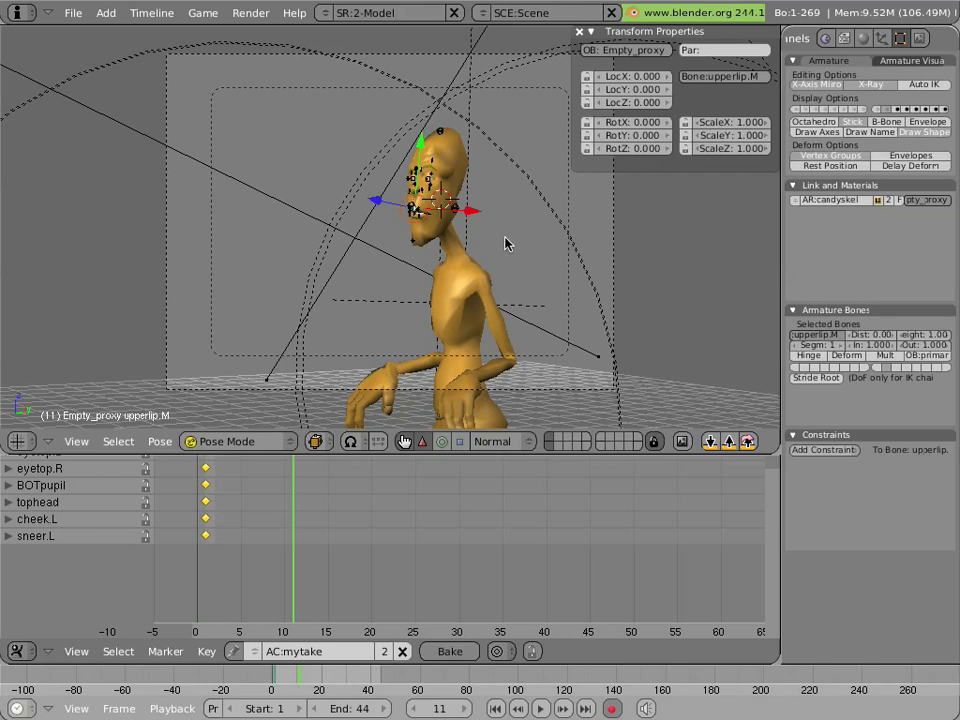
- Show the armature layer with the head and spine controls, and maximize the 3D view around the upper body
{"action": "left_click", "coordinate": [797, 110]}
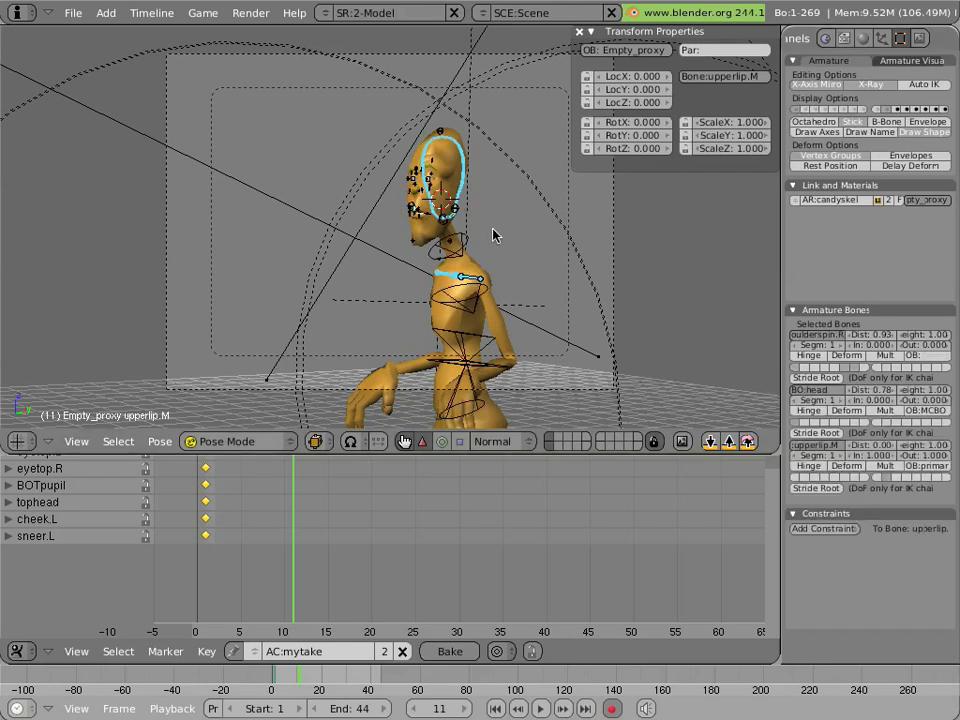
{"action": "scroll", "coordinate": [430, 275], "scroll_direction": "up", "scroll_amount": 4}
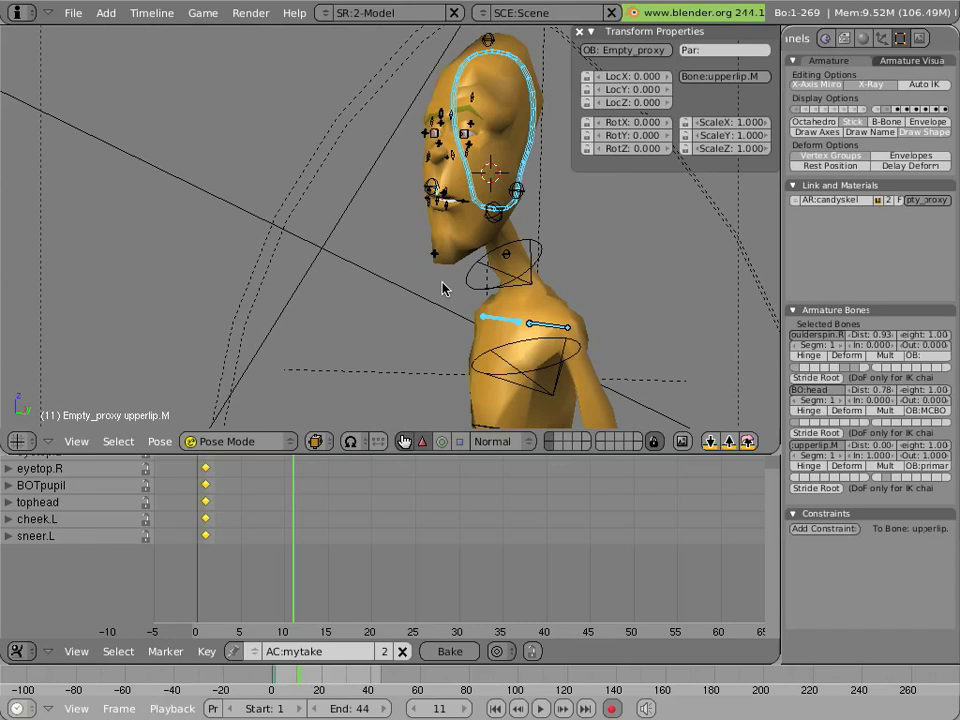
{"action": "key", "text": "ctrl+Up"}
{"action": "key", "text": "ctrl+Up"}
{"action": "key", "text": "ctrl+Up"}
{"action": "key", "text": "ctrl+Up"}
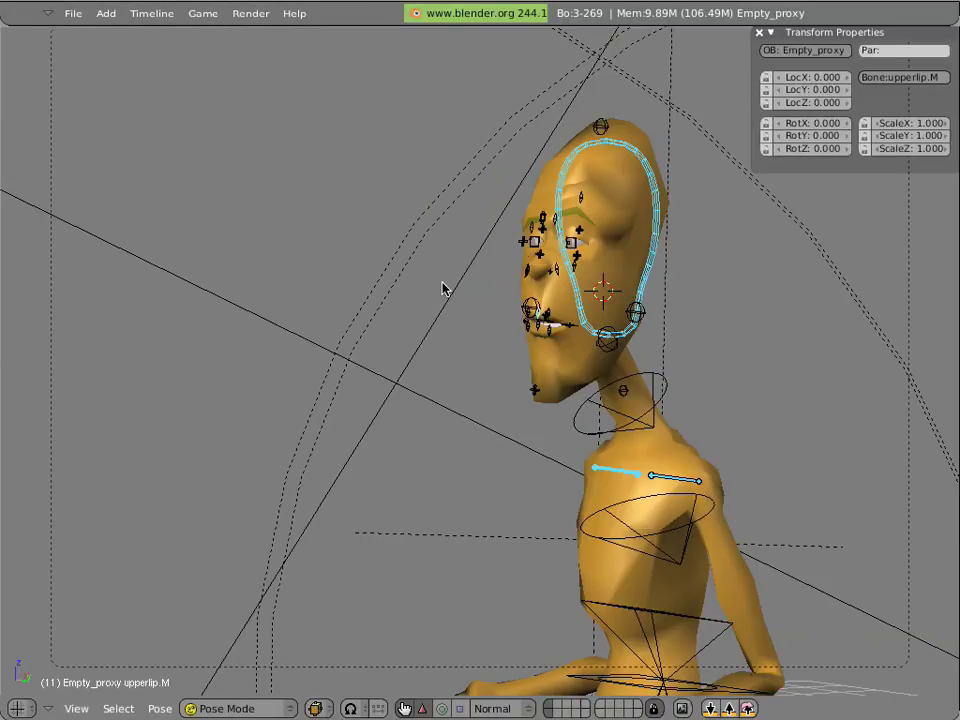
{"action": "key", "text": "ctrl+Up"}
{"action": "scroll", "coordinate": [440, 258], "scroll_direction": "down", "scroll_amount": 1}
{"action": "middle_click_drag", "start_coordinate": [538, 421], "coordinate": [497, 364], "text": "shift"}
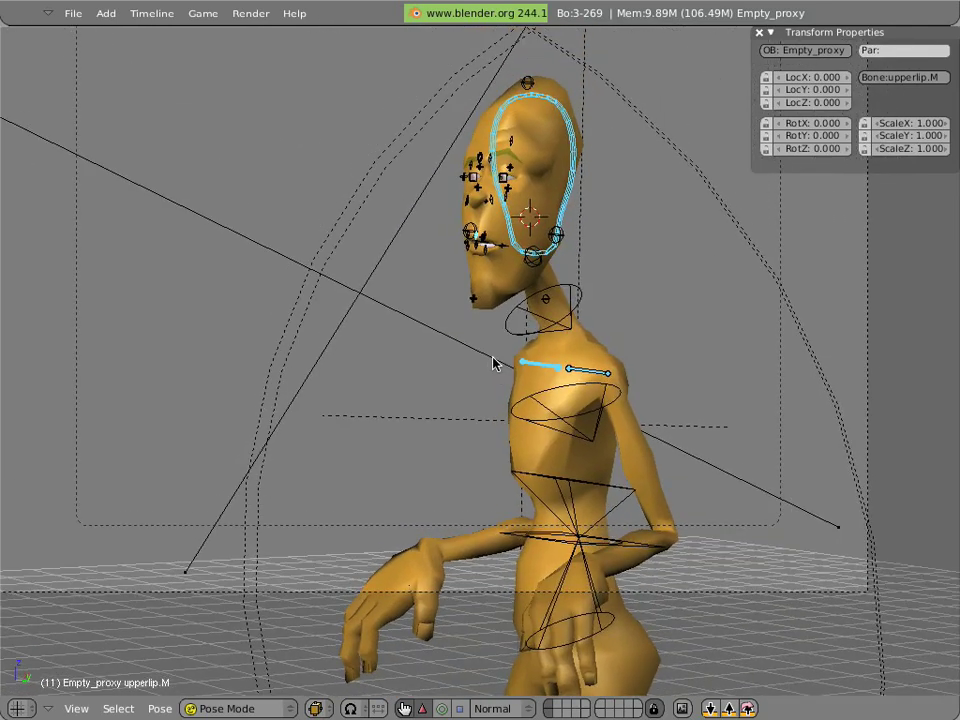
{"action": "key", "text": "ctrl+Down"}
{"action": "key", "text": "ctrl+Up"}
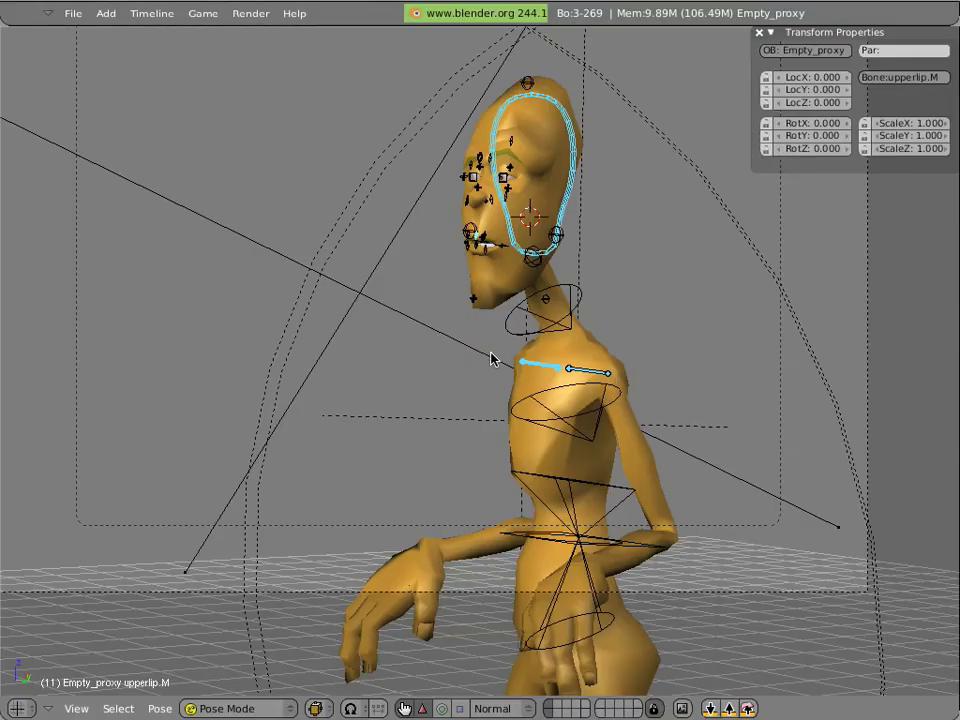
- Move the torso bone slightly down and backward at frame 11
{"action": "right_click", "coordinate": [538, 556]}
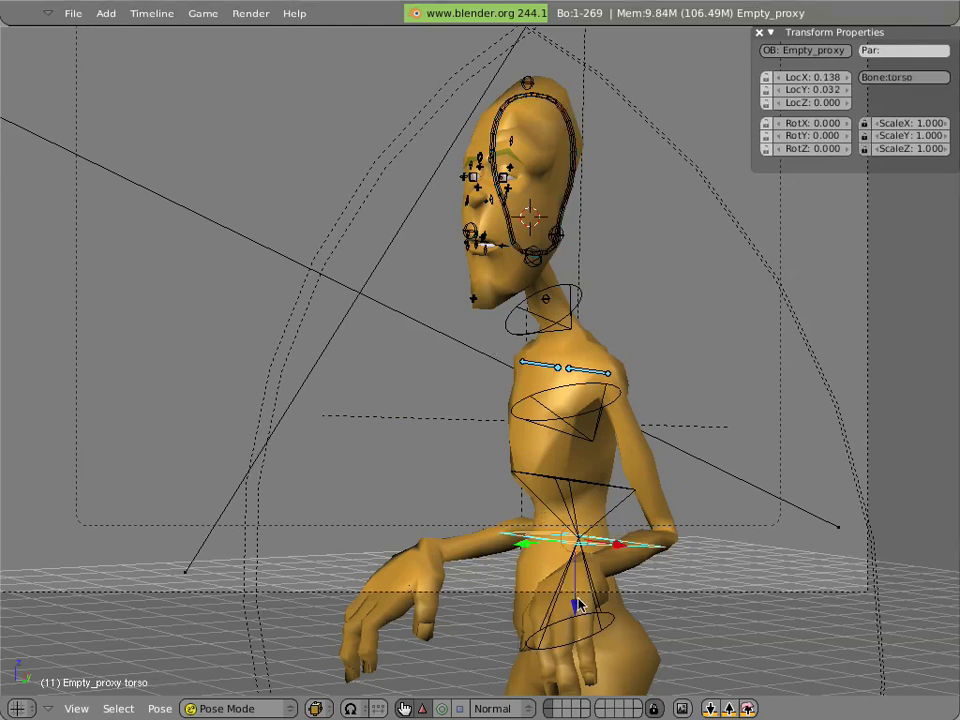
{"action": "left_click_drag", "start_coordinate": [578, 605], "coordinate": [577, 620]}
{"action": "left_click_drag", "start_coordinate": [527, 565], "coordinate": [555, 570]}
- Switch to the rotation manipulator and rotate the lowback bone to about -8.9 degrees in X
{"action": "right_click", "coordinate": [582, 601]}
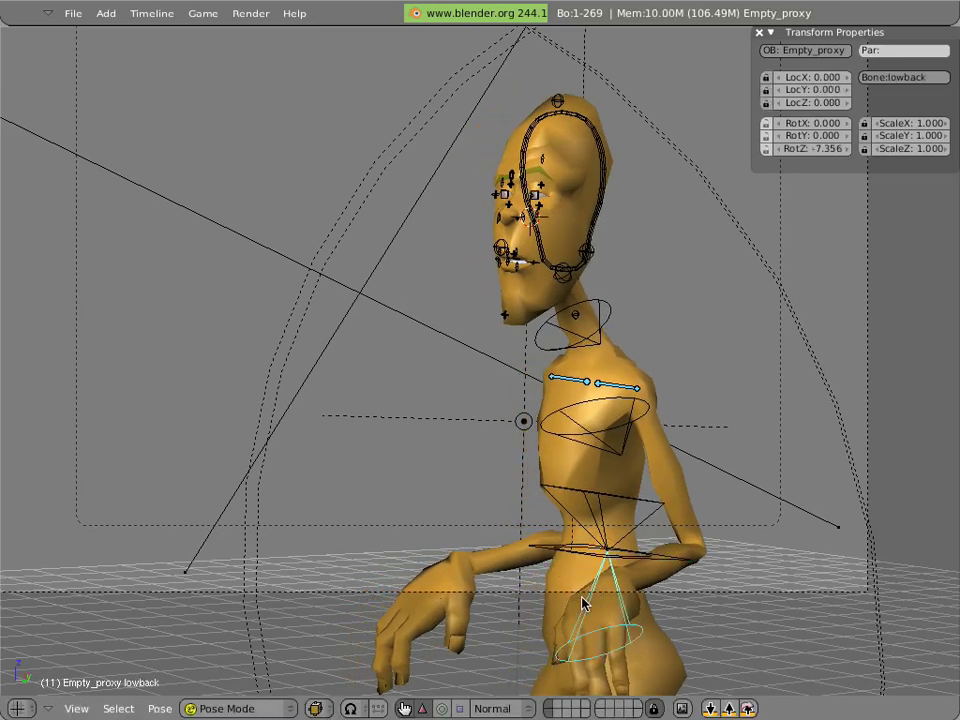
{"action": "left_click", "coordinate": [441, 708]}
{"action": "left_click_drag", "start_coordinate": [578, 587], "coordinate": [574, 553]}
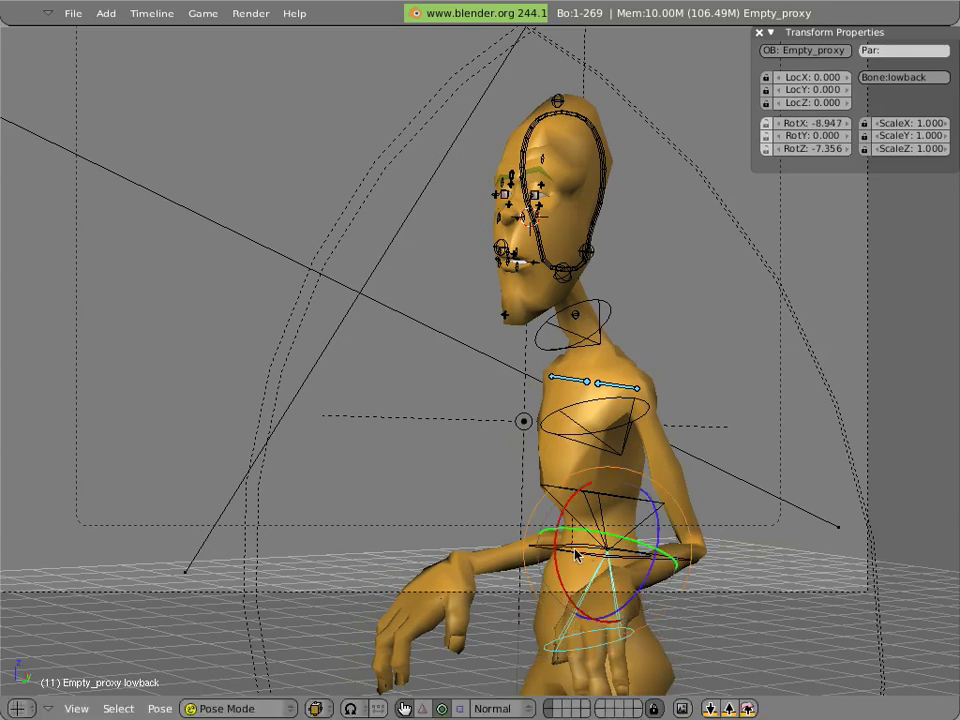
- Bend the midback bone forward to about 15.4 degrees in X and shift it down about 0.04
{"action": "right_click", "coordinate": [570, 513]}
{"action": "key", "text": "r"}
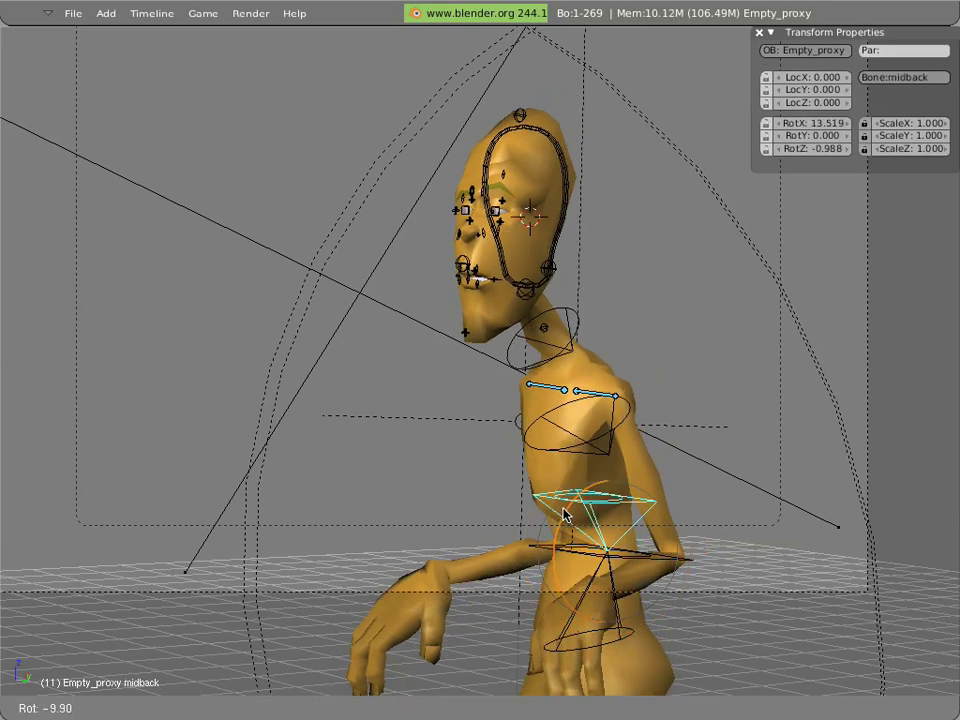
{"action": "left_click", "coordinate": [563, 515]}
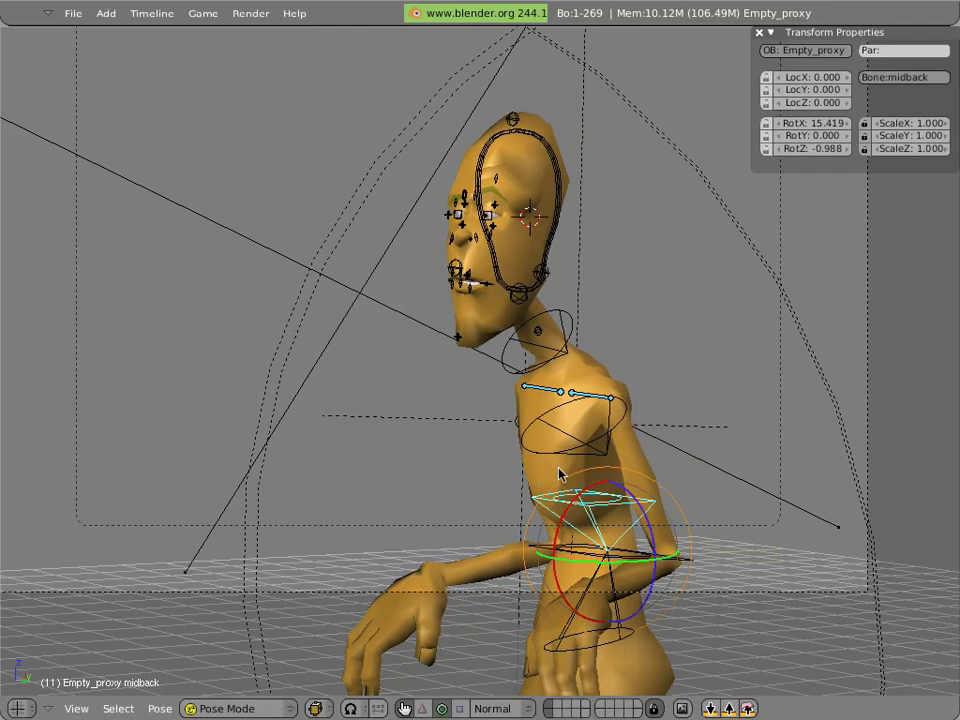
{"action": "left_click", "coordinate": [634, 337]}
{"action": "key", "text": "g"}
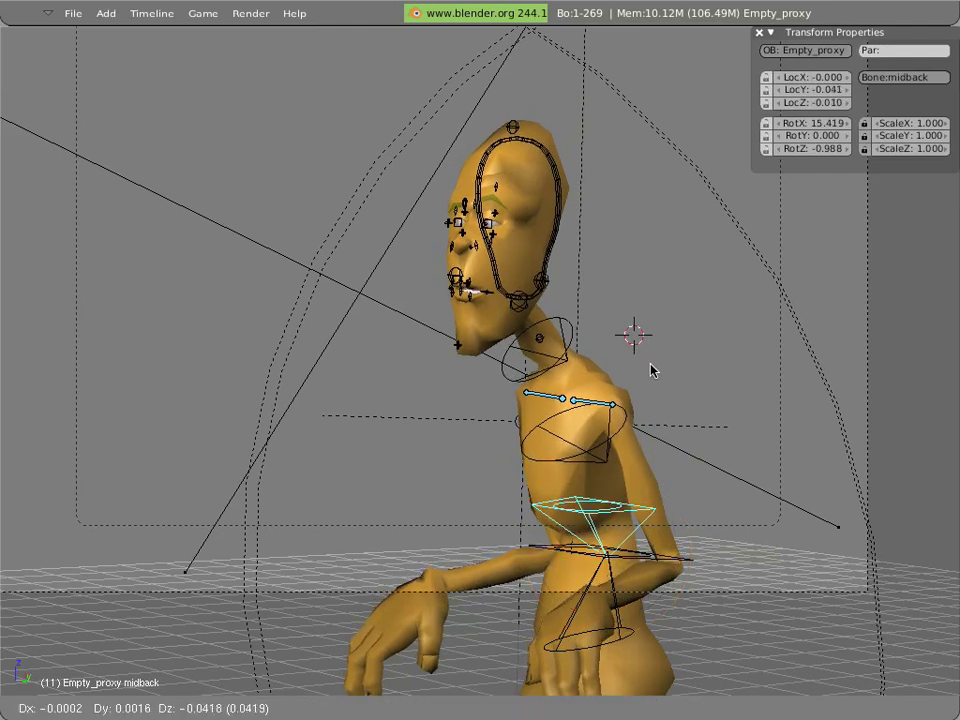
{"action": "left_click", "coordinate": [650, 371]}
- Bend the topback bone forward to about 7.8 degrees in X
{"action": "right_click", "coordinate": [572, 435]}
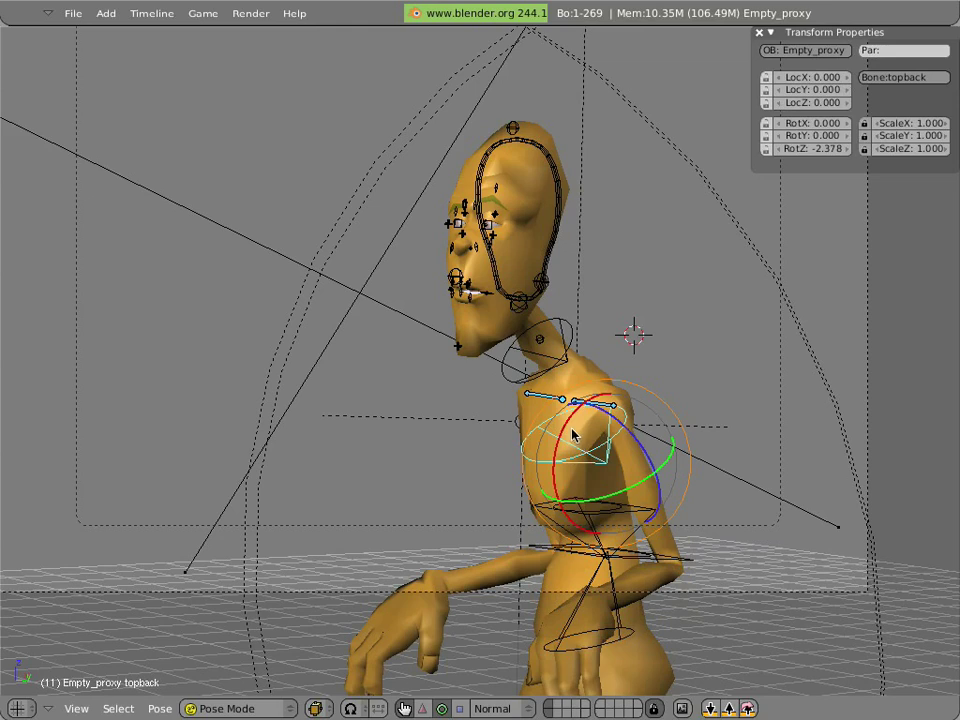
{"action": "key", "text": "r"}
{"action": "left_click", "coordinate": [569, 438]}
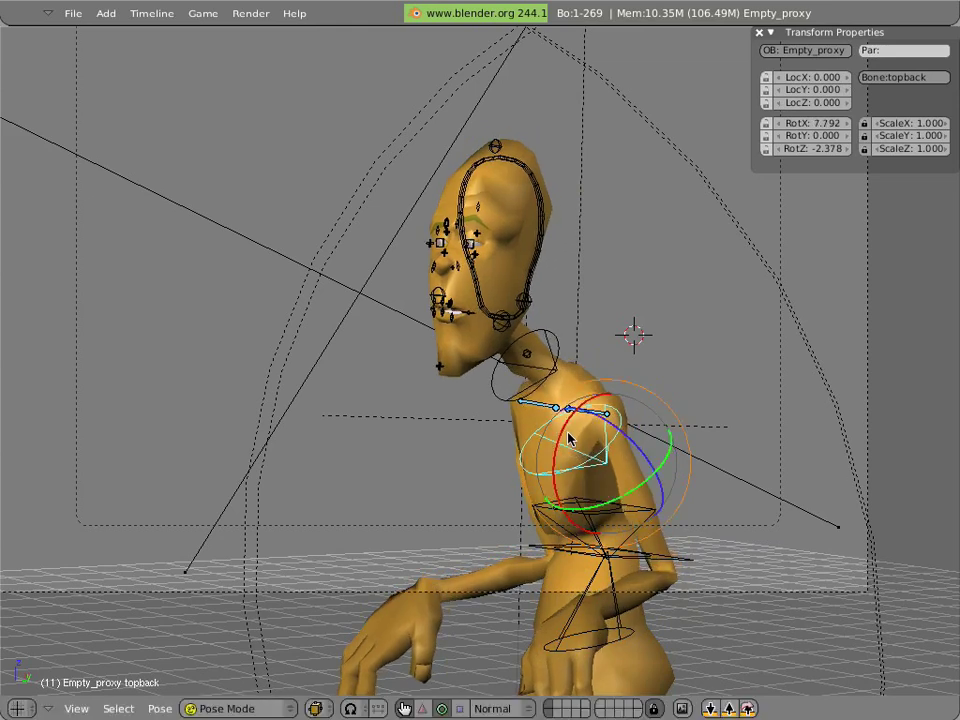
- Bend the neck bone forward to about 47.9 degrees in X and pull neck.stretch in to about -0.068 in Y
{"action": "right_click", "coordinate": [520, 388]}
{"action": "key", "text": "r"}
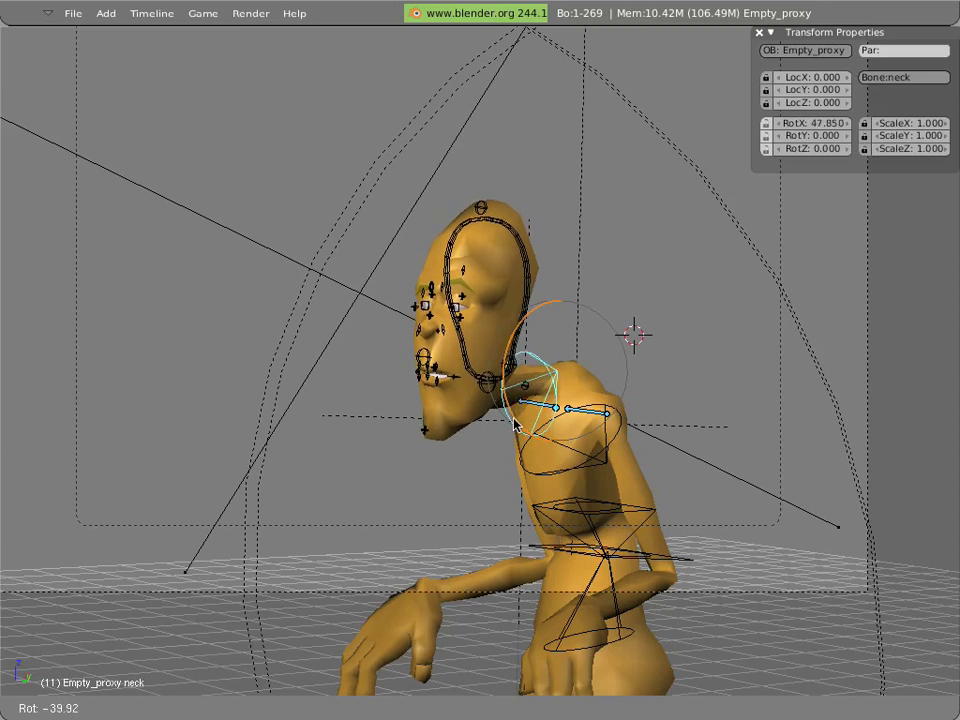
{"action": "left_click", "coordinate": [508, 403]}
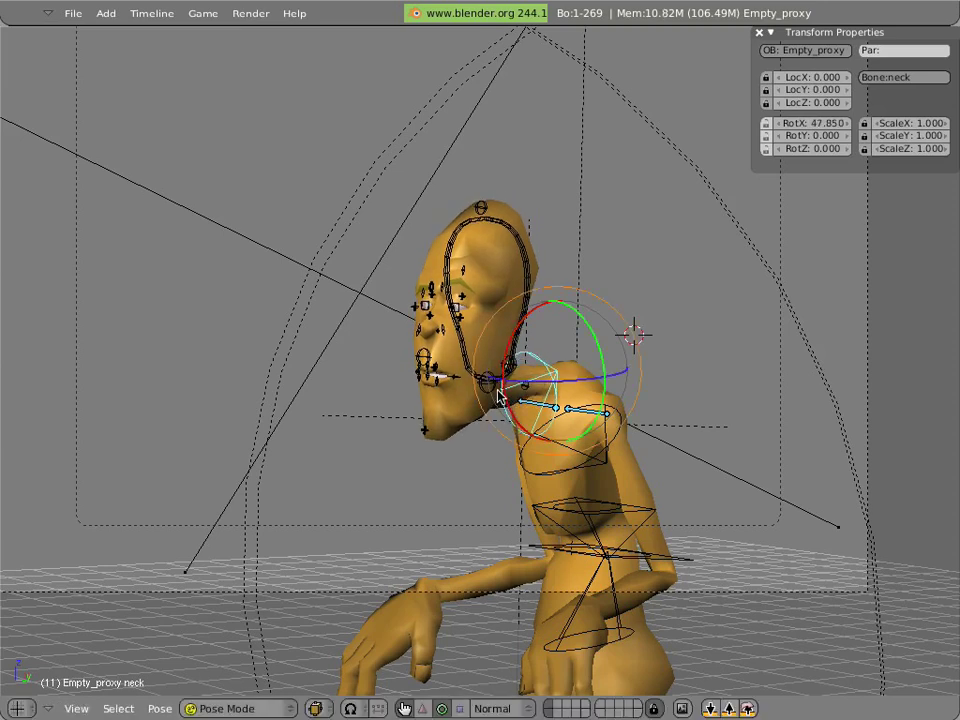
{"action": "right_click", "coordinate": [488, 383]}
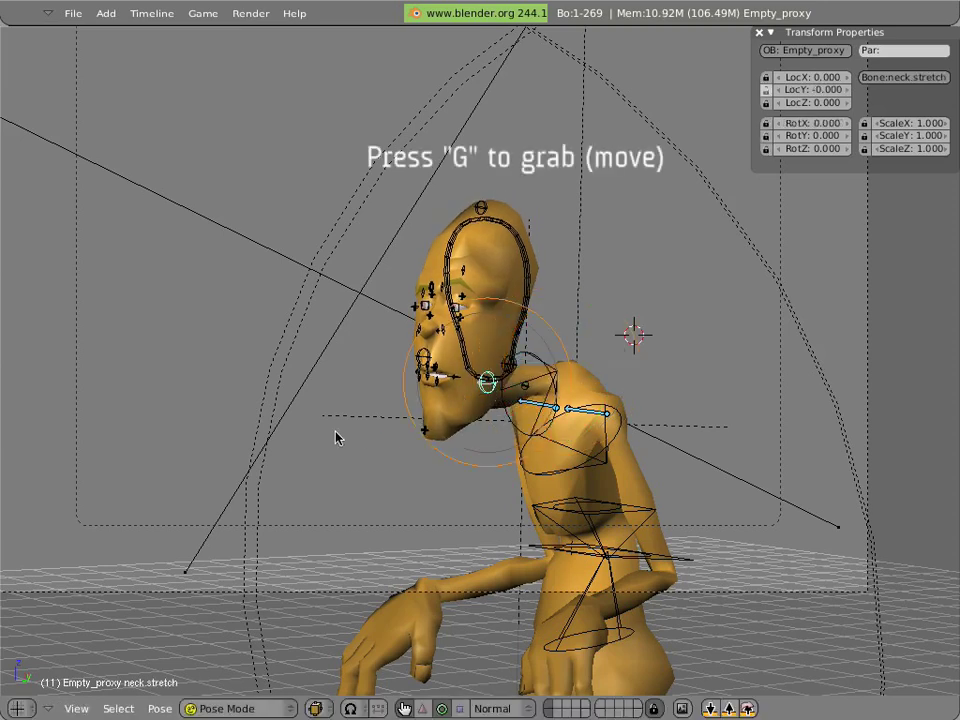
{"action": "key", "text": "g"}
{"action": "left_click", "coordinate": [405, 422]}
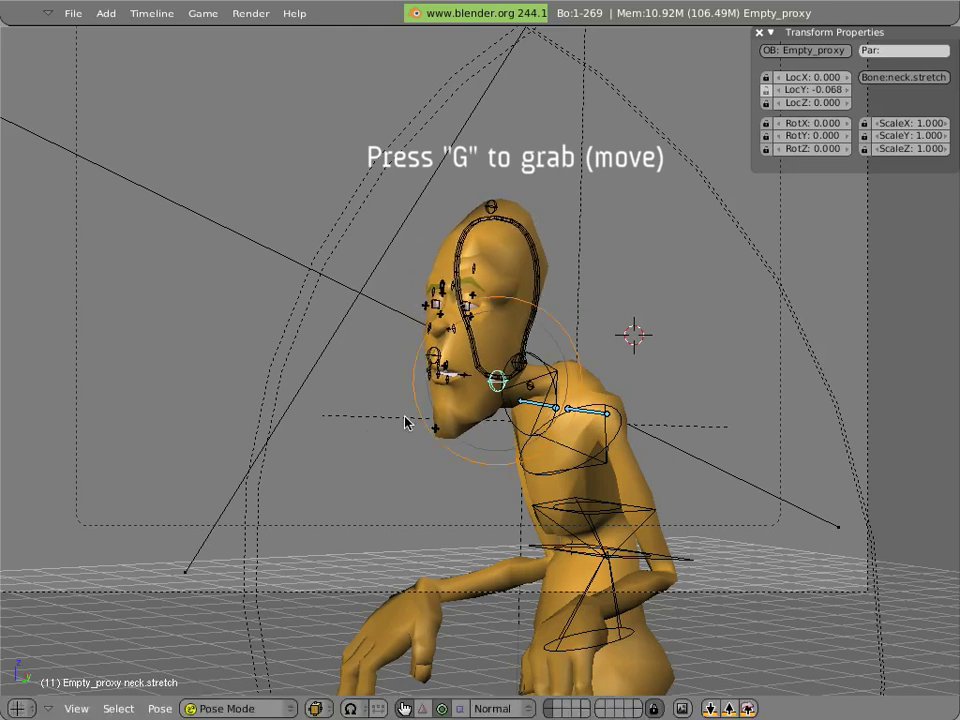
- Tilt and turn the head bone to about 10.4 degrees in X, 24.8 in Y and -2.7 in Z
{"action": "right_click", "coordinate": [528, 344]}
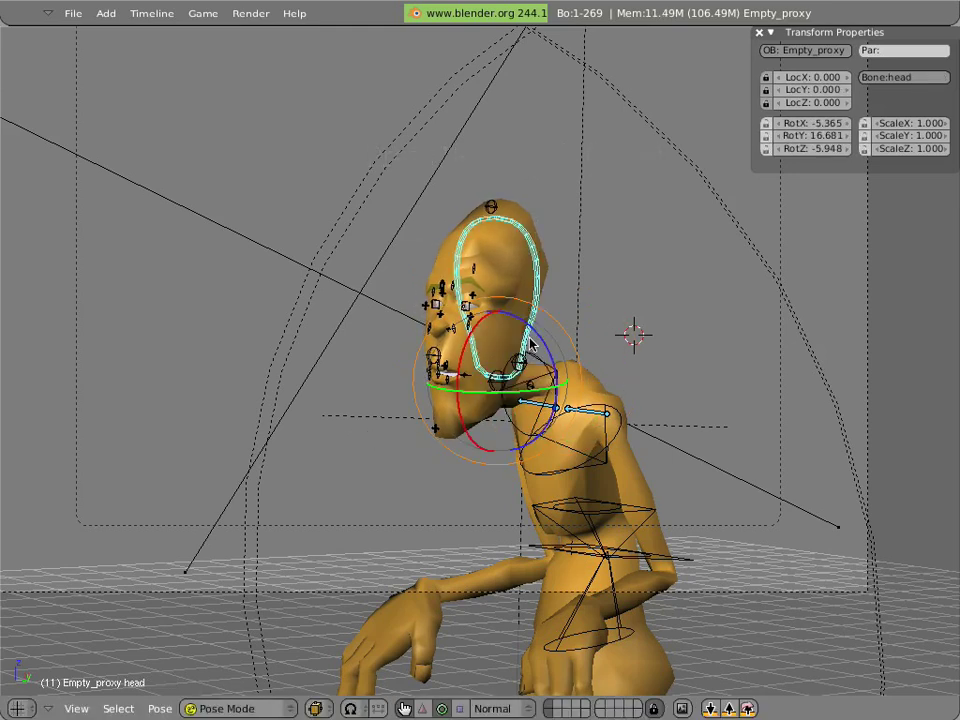
{"action": "key", "text": "r"}
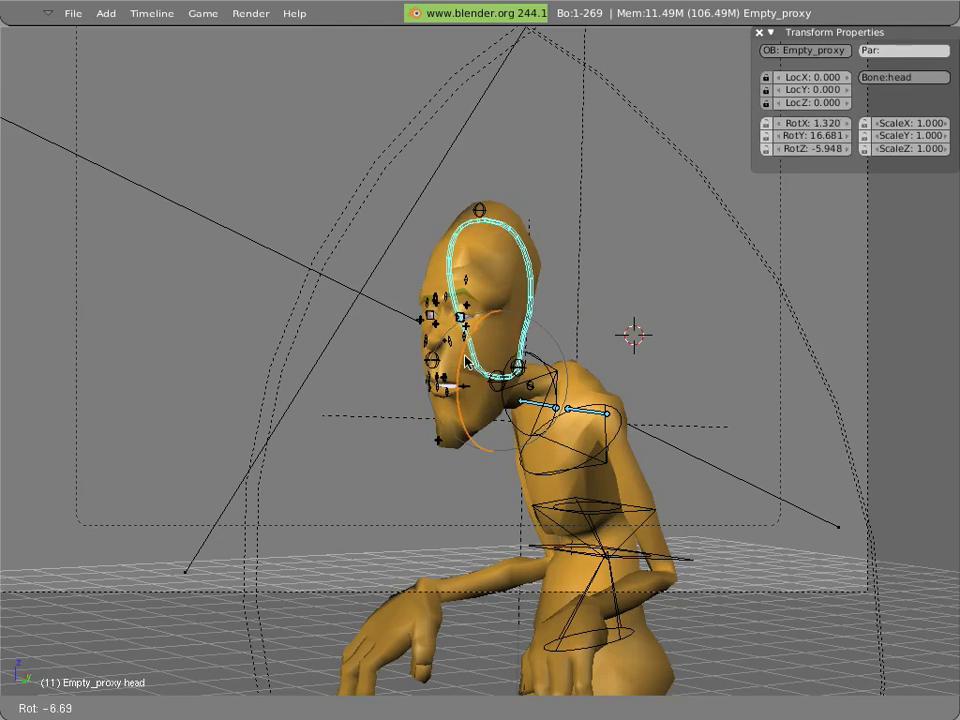
{"action": "left_click", "coordinate": [508, 354]}
{"action": "key", "text": "r"}
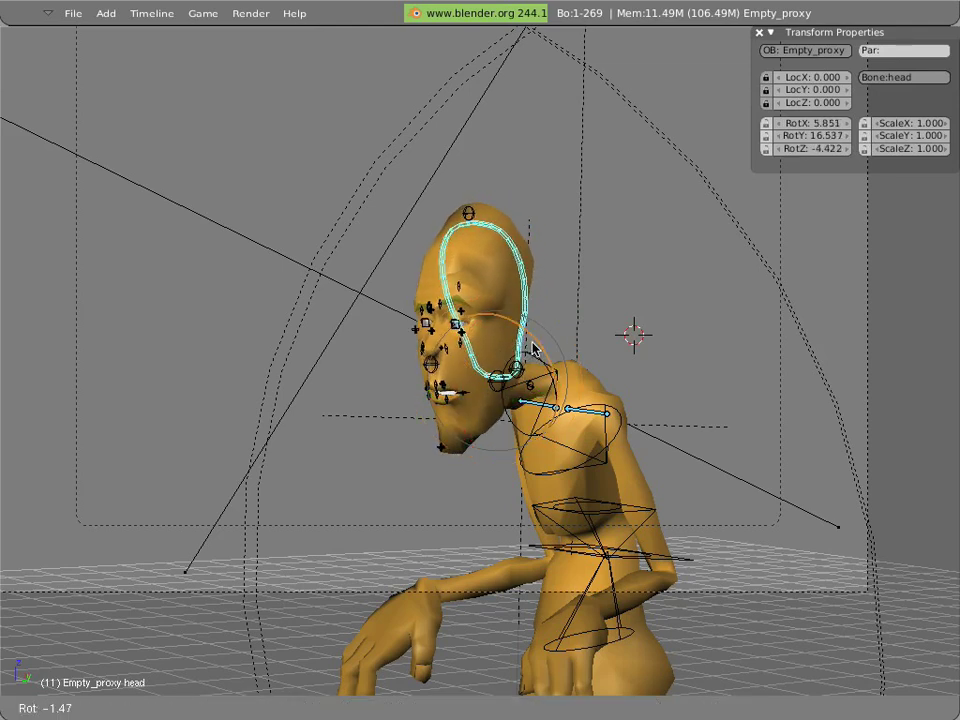
{"action": "left_click", "coordinate": [490, 400]}
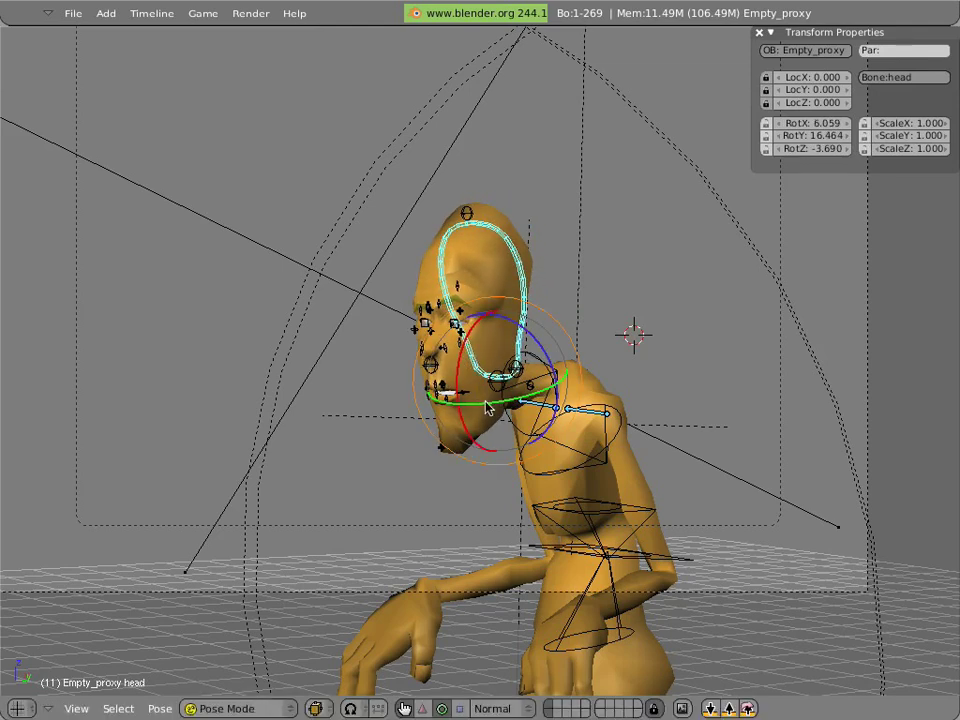
{"action": "key", "text": "r"}
{"action": "left_click", "coordinate": [474, 382]}
{"action": "key", "text": "r"}
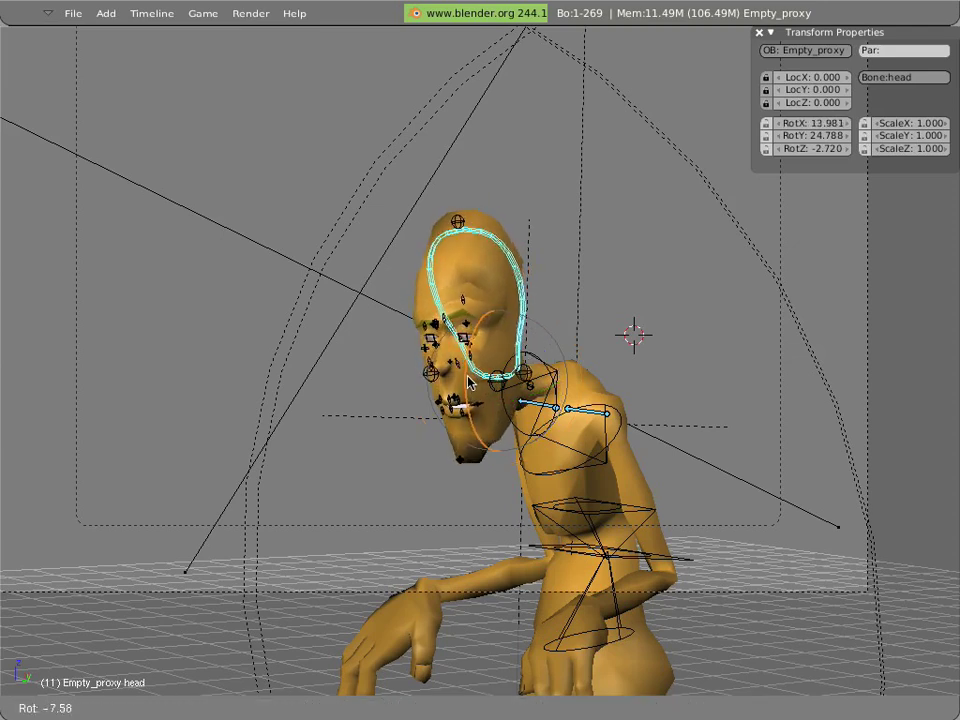
{"action": "left_click", "coordinate": [472, 381]}
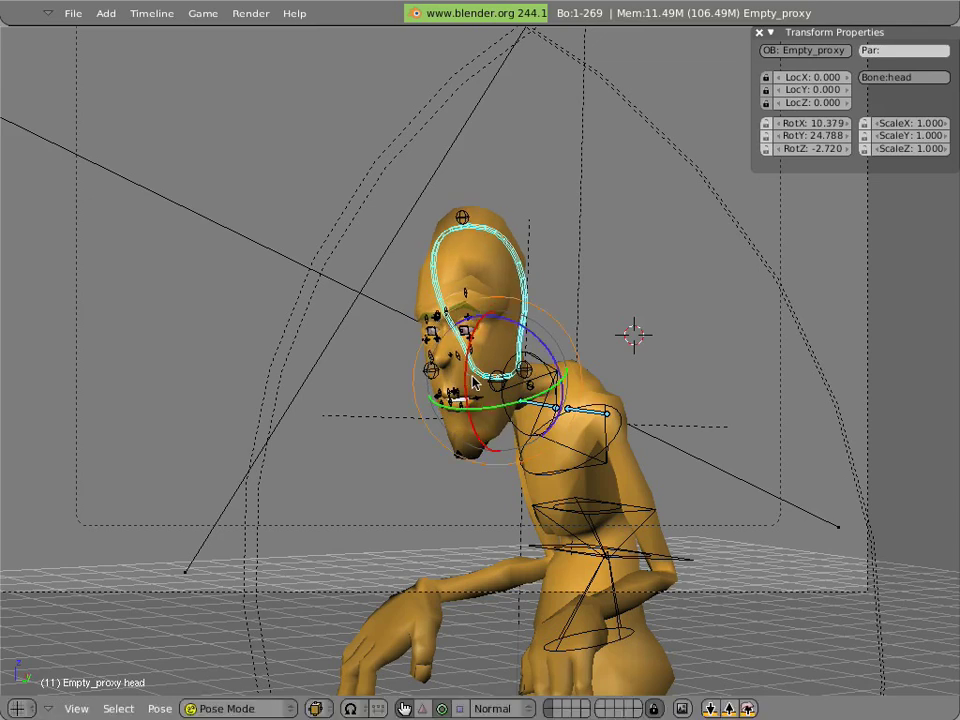
- Display only the left and right arm bone layers of the armature and maximize the 3D view
{"action": "key", "text": "ctrl+Up"}
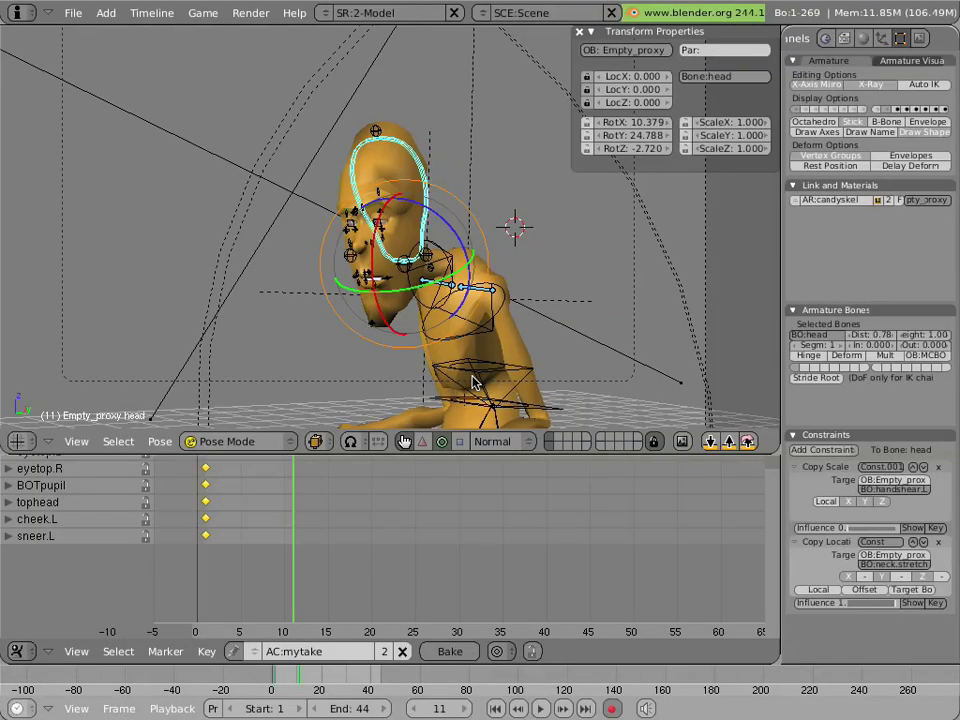
{"action": "left_click", "coordinate": [818, 109]}
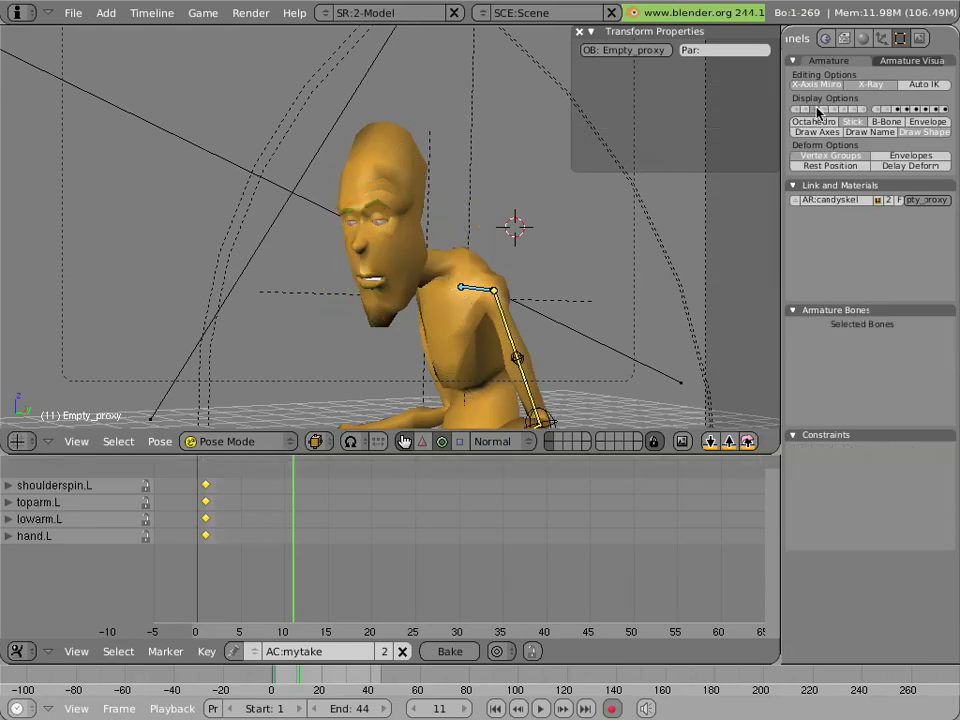
{"action": "left_click", "coordinate": [841, 109], "text": "shift"}
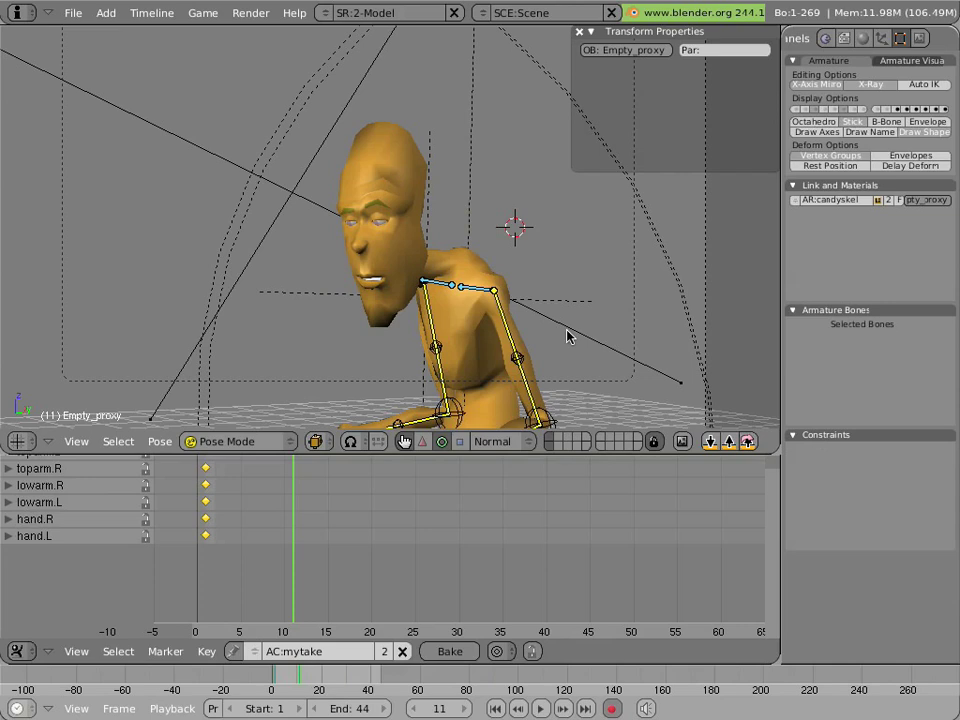
{"action": "key", "text": "ctrl+Up"}
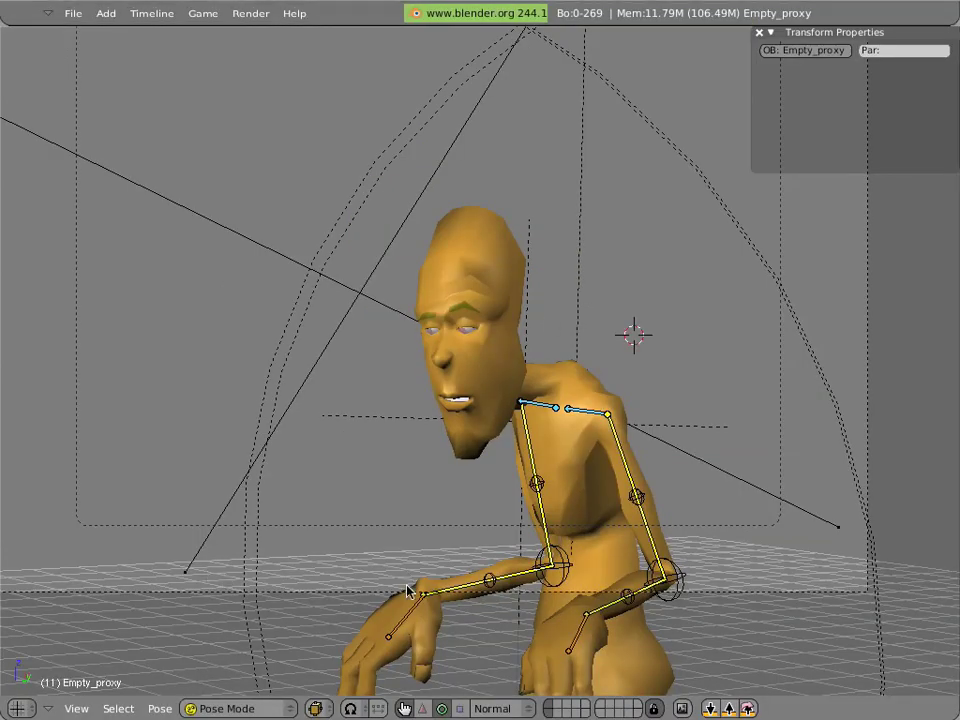
- Raise hand.R to lift the forearm and bend the wrist up to about 7.3 degrees in X
{"action": "right_click", "coordinate": [405, 615]}
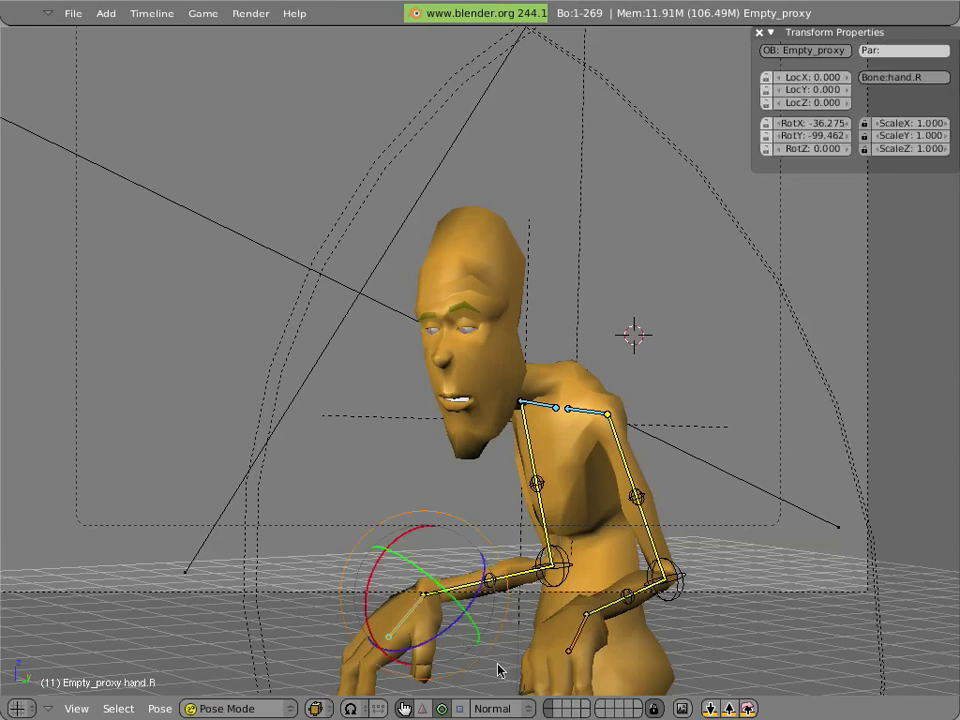
{"action": "key", "text": "g"}
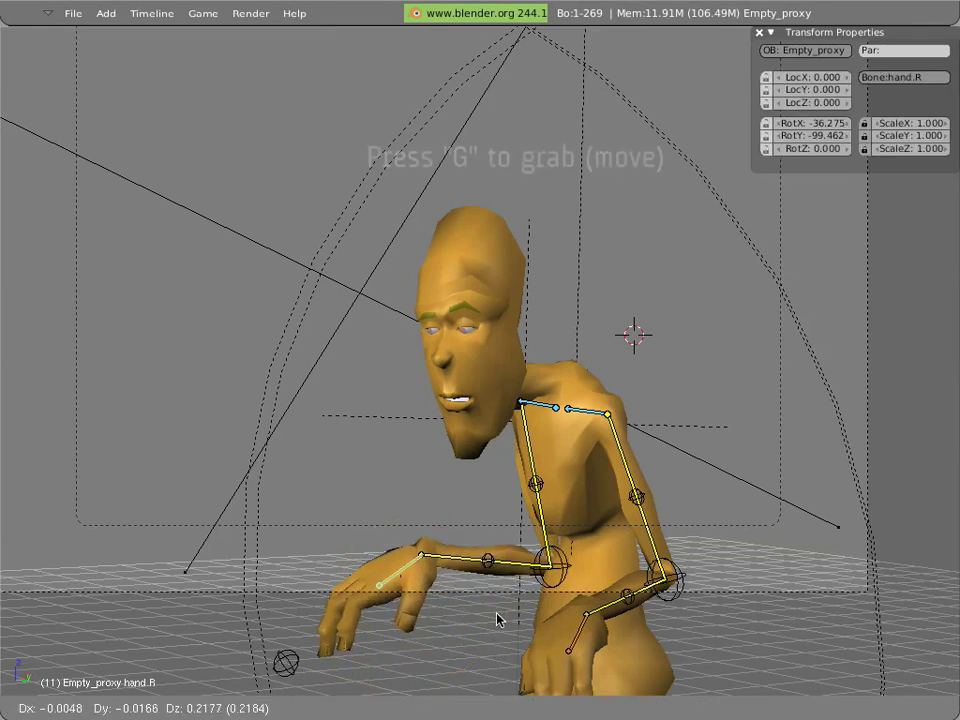
{"action": "left_click", "coordinate": [499, 606]}
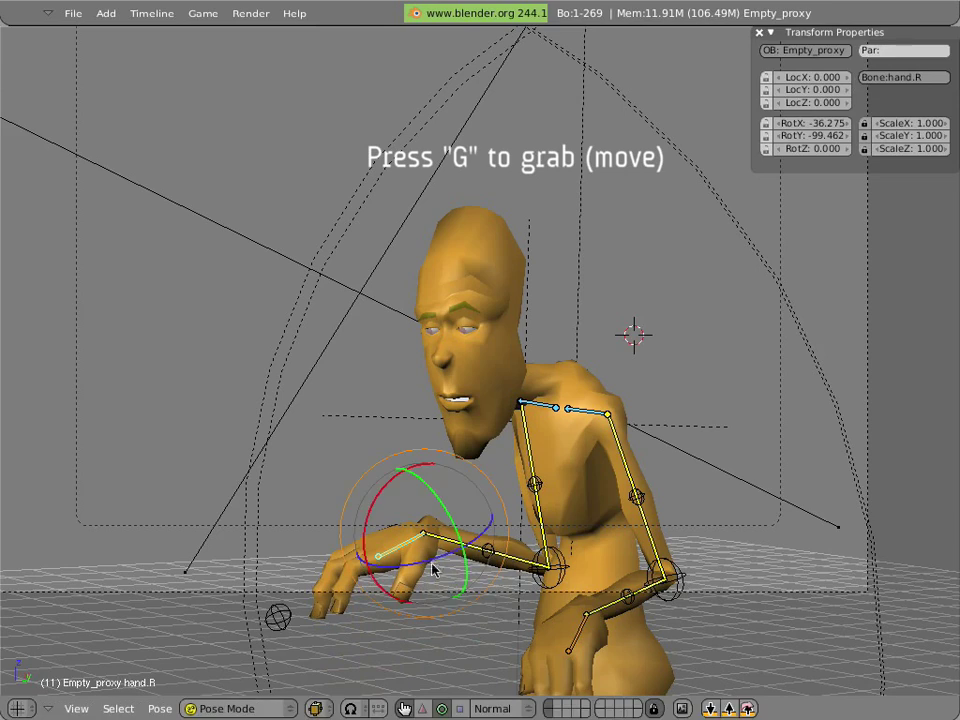
{"action": "key", "text": "g"}
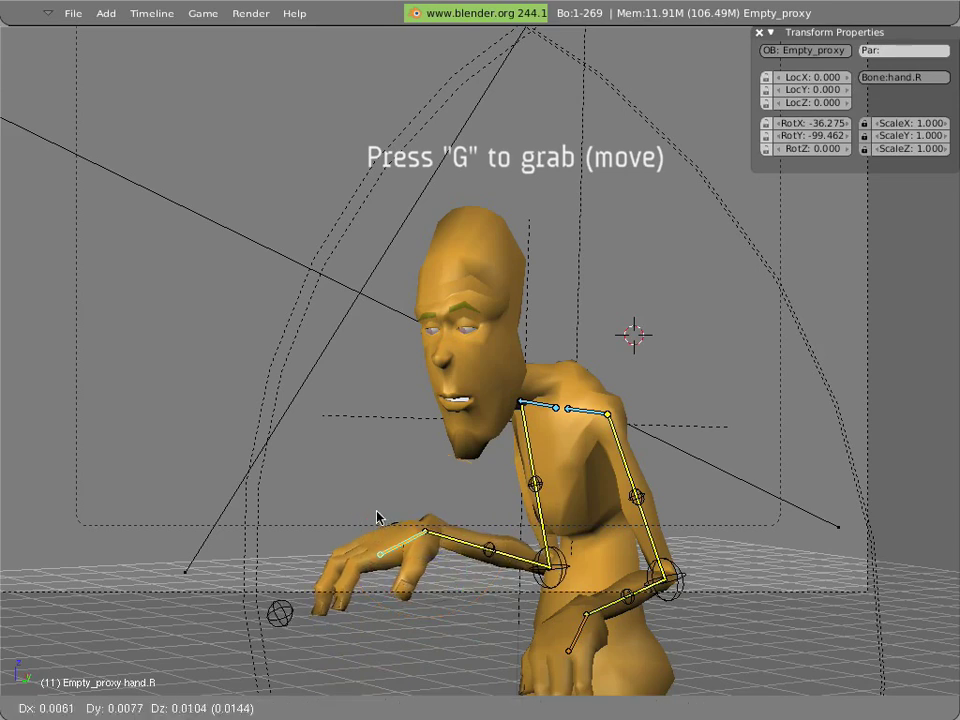
{"action": "key", "text": "Escape"}
{"action": "left_click_drag", "start_coordinate": [365, 525], "coordinate": [392, 482]}
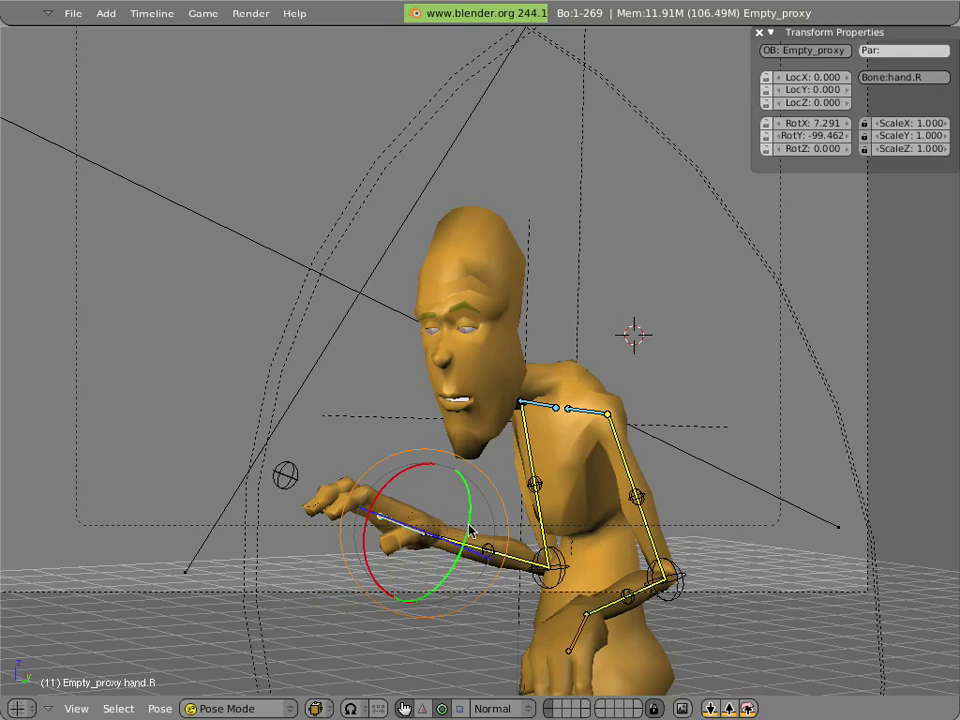
{"action": "left_click_drag", "start_coordinate": [471, 530], "coordinate": [478, 525]}
- Move hand.L up and back behind the body and rotate it to about 82.5, 62.2 and 41.0 degrees in X, Y and Z
{"action": "right_click", "coordinate": [572, 638]}
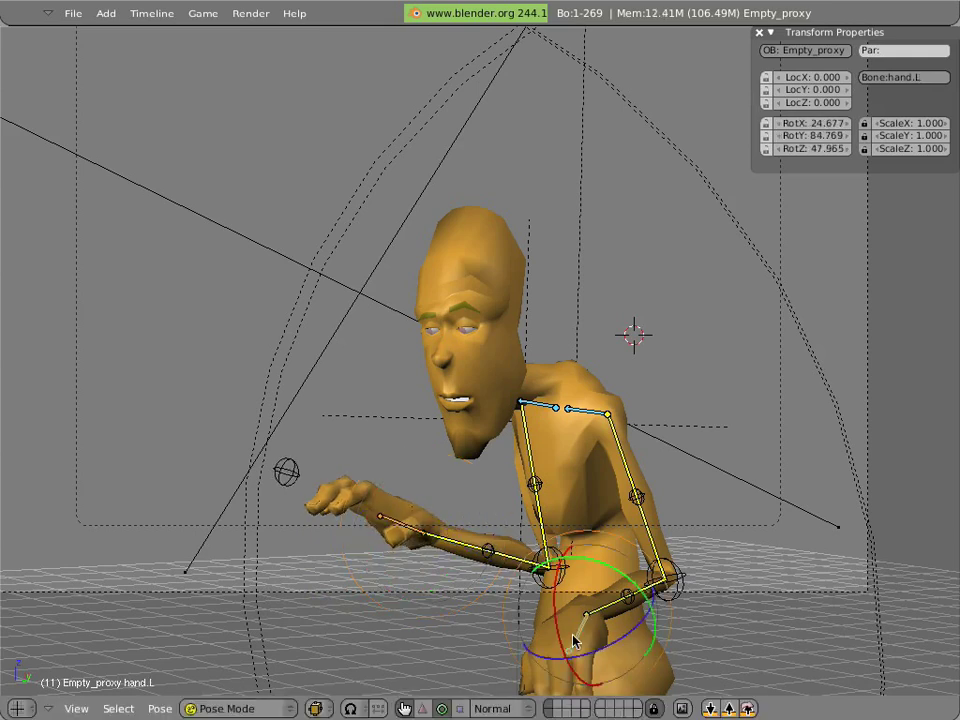
{"action": "key", "text": "g"}
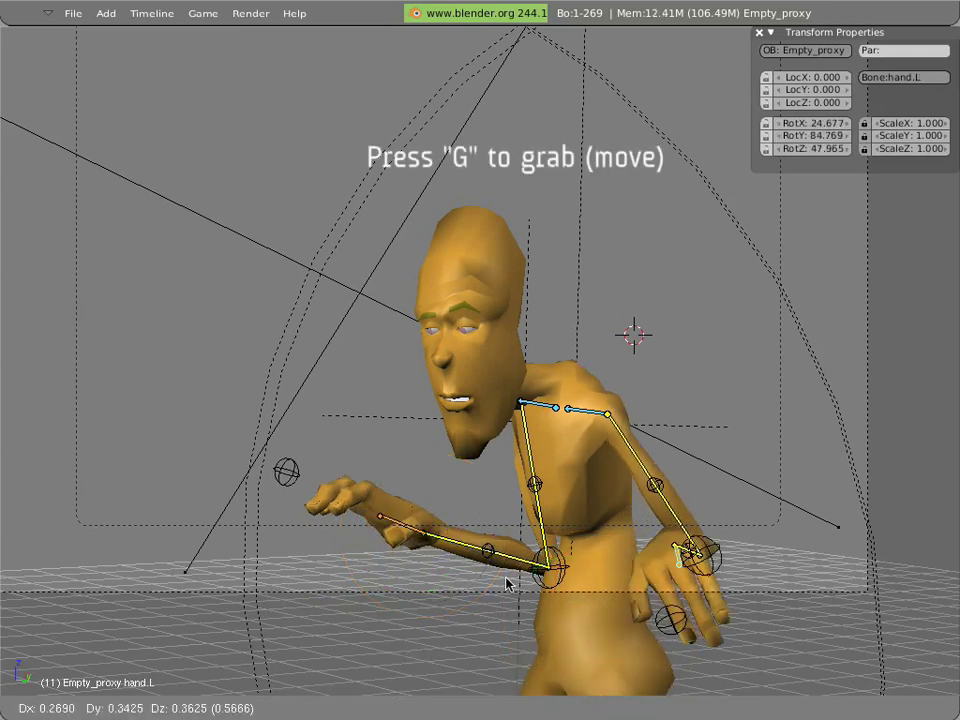
{"action": "left_click", "coordinate": [506, 578]}
{"action": "left_click_drag", "start_coordinate": [731, 508], "coordinate": [741, 525]}
{"action": "left_click_drag", "start_coordinate": [683, 537], "coordinate": [704, 541]}
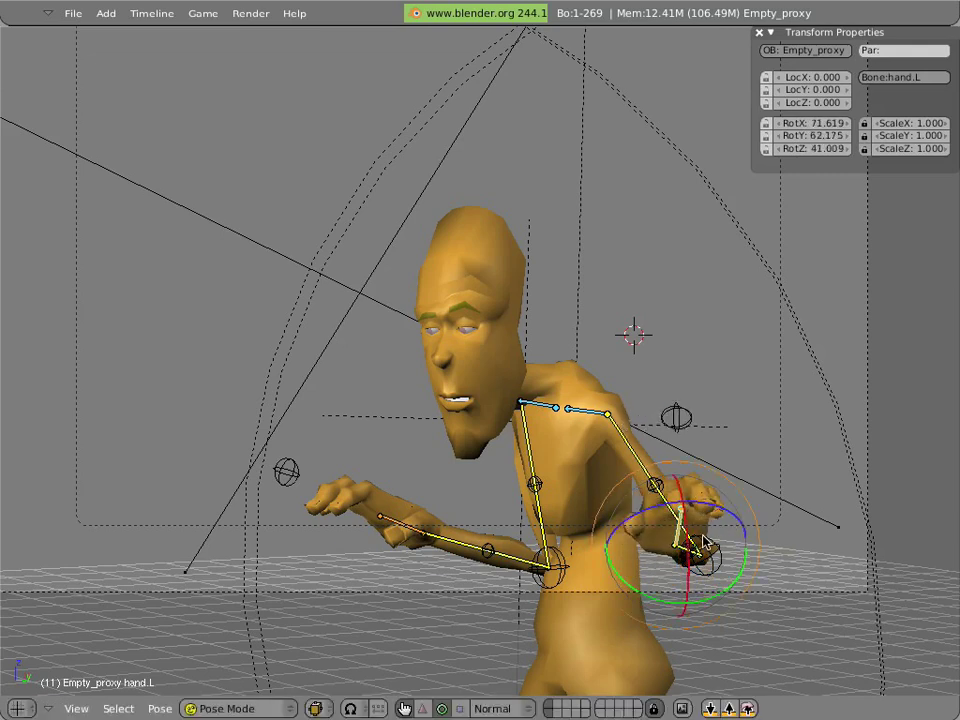
{"action": "key", "text": "g"}
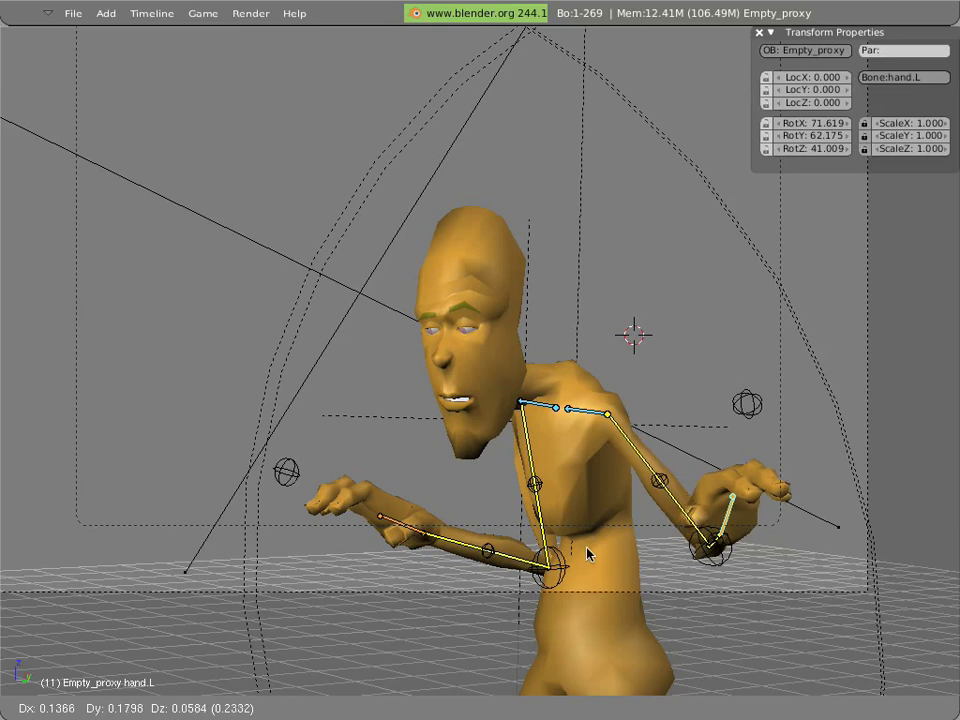
{"action": "left_click", "coordinate": [589, 553]}
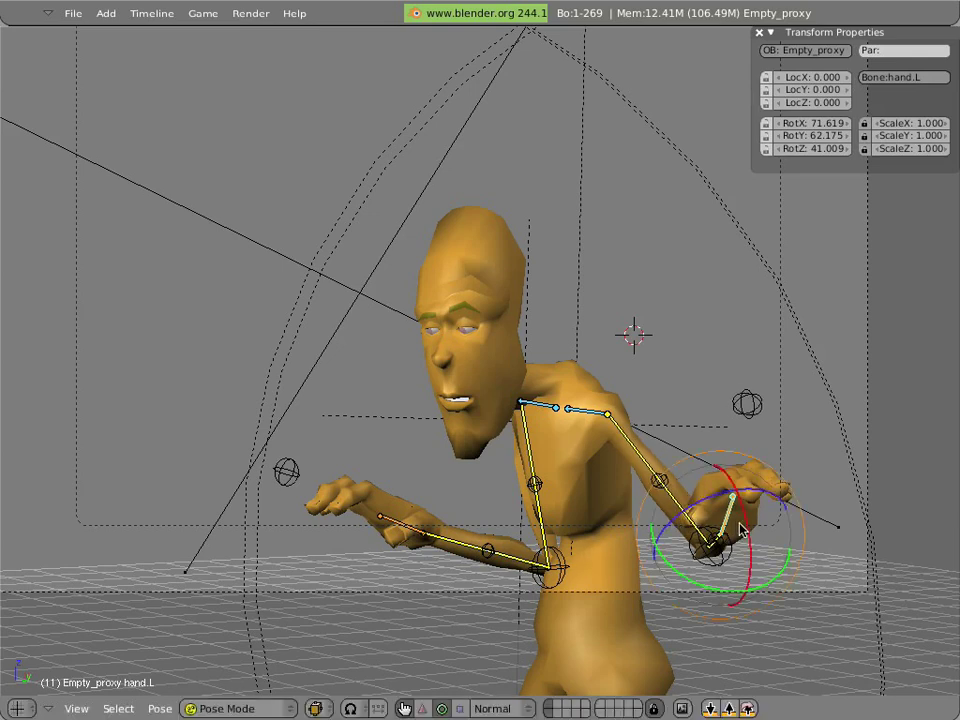
{"action": "left_click_drag", "start_coordinate": [728, 515], "coordinate": [745, 527]}
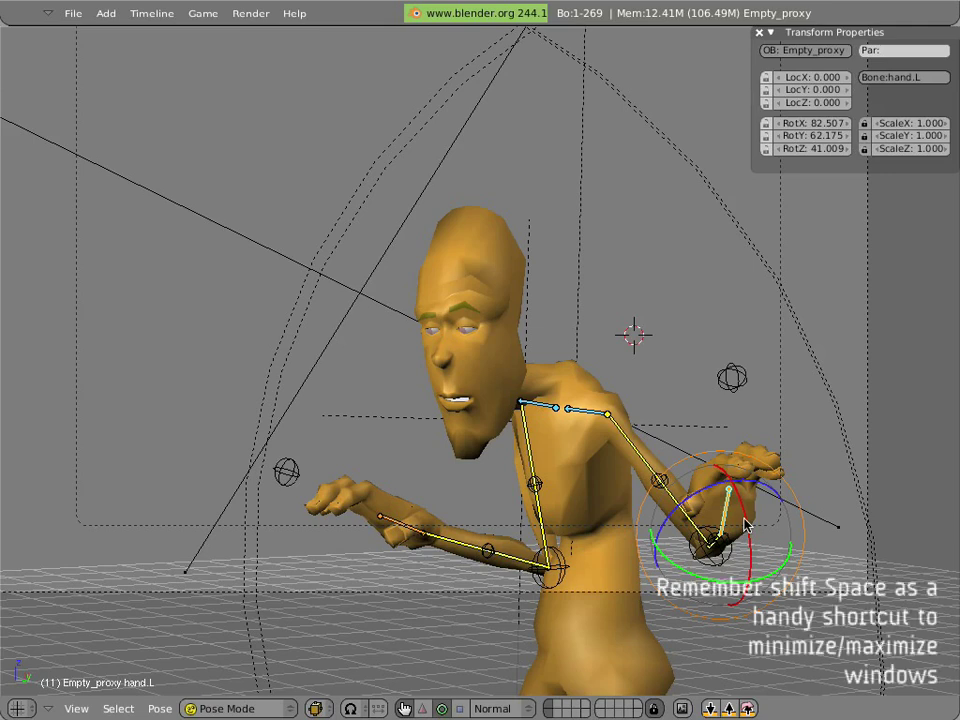
- Restore the full window layout and add the finger bone layers of both hands to the displayed arm layers
{"action": "key", "text": "shift+space"}
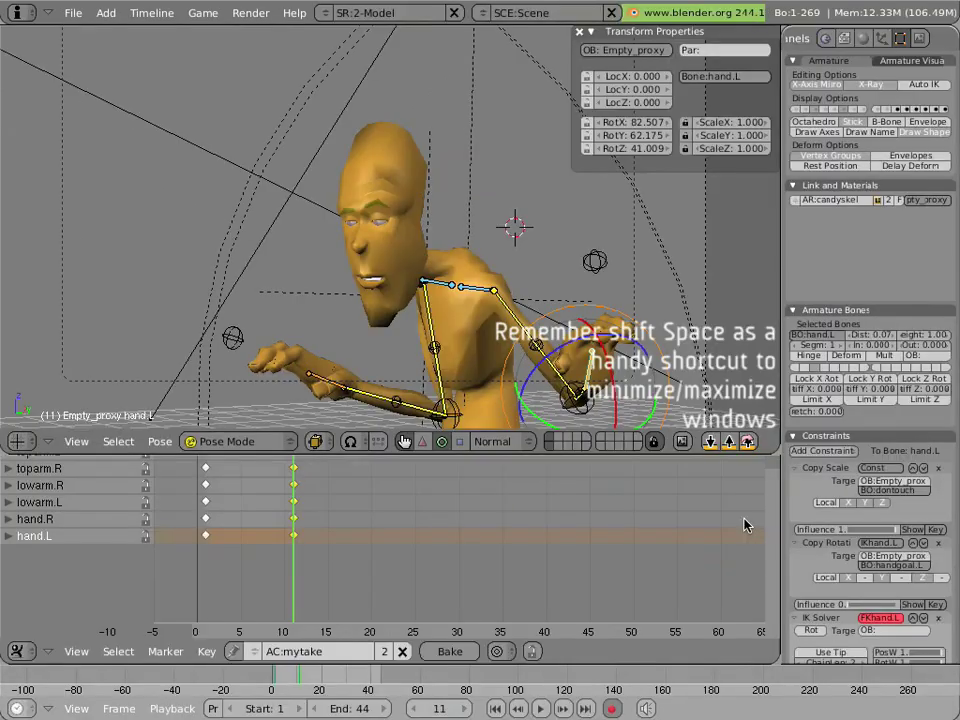
{"action": "left_click", "coordinate": [832, 109], "text": "shift"}
{"action": "left_click", "coordinate": [860, 112], "text": "shift"}
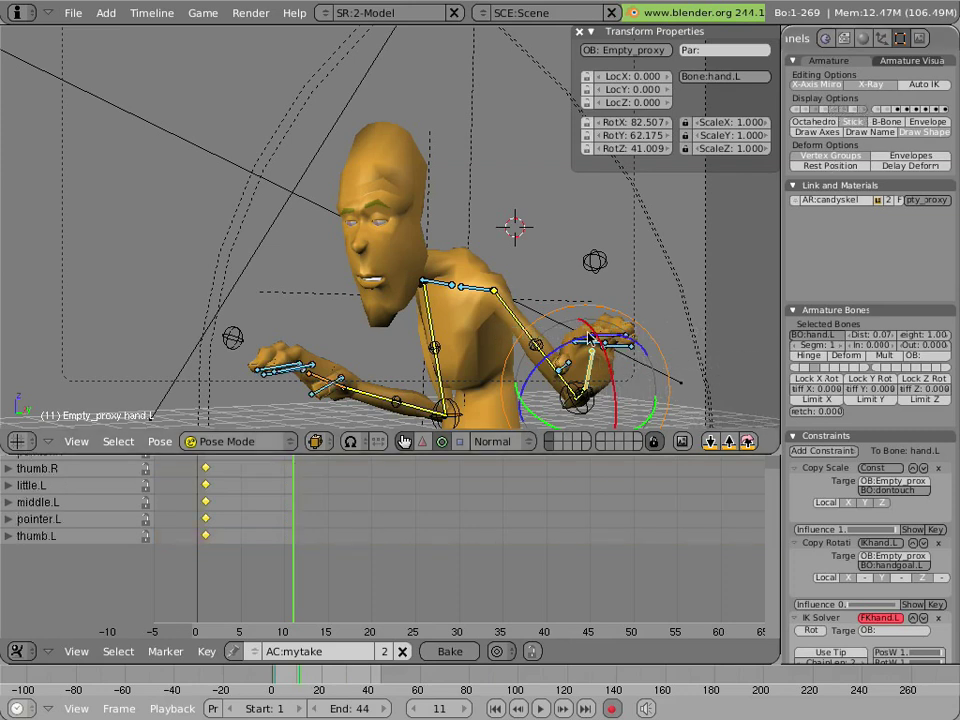
- Check the character's pose at frames 44 and 1, and return to frame 11 in the maximized 3D view
{"action": "key", "text": "shift+Right"}
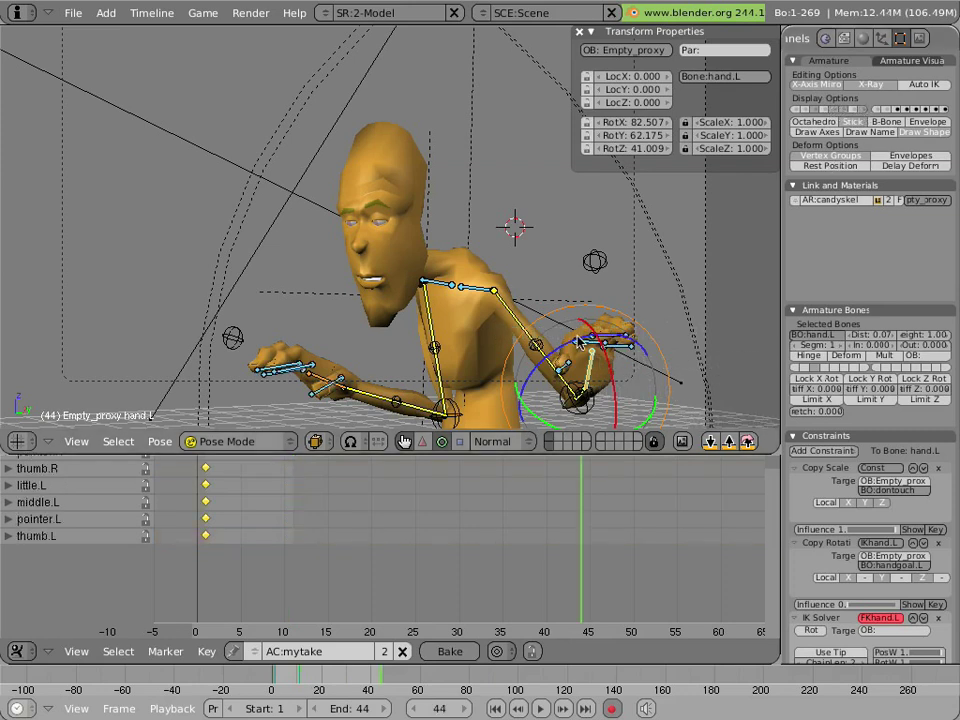
{"action": "key", "text": "ctrl+Up"}
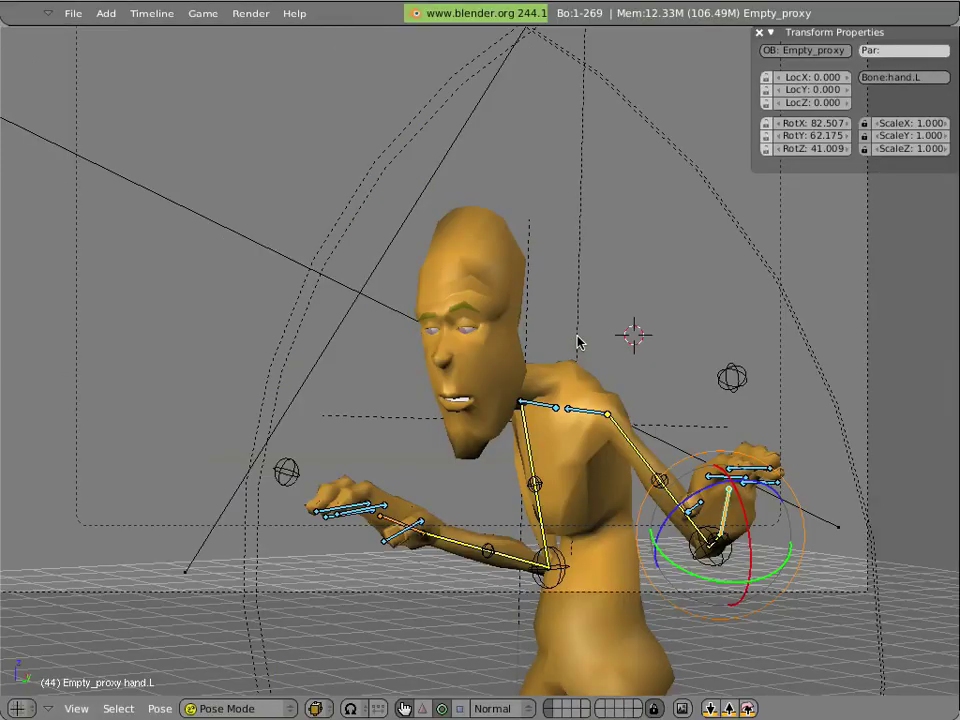
{"action": "scroll", "coordinate": [437, 482], "scroll_direction": "up", "scroll_amount": 1}
{"action": "key", "text": "shift+Left"}
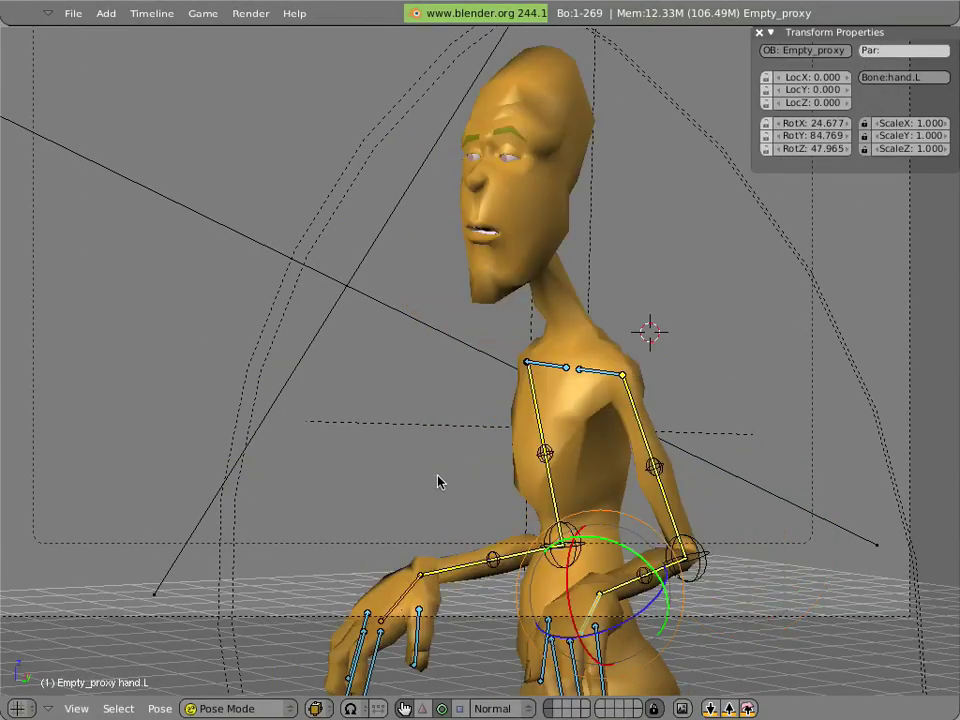
{"action": "key", "text": "ctrl+Up"}
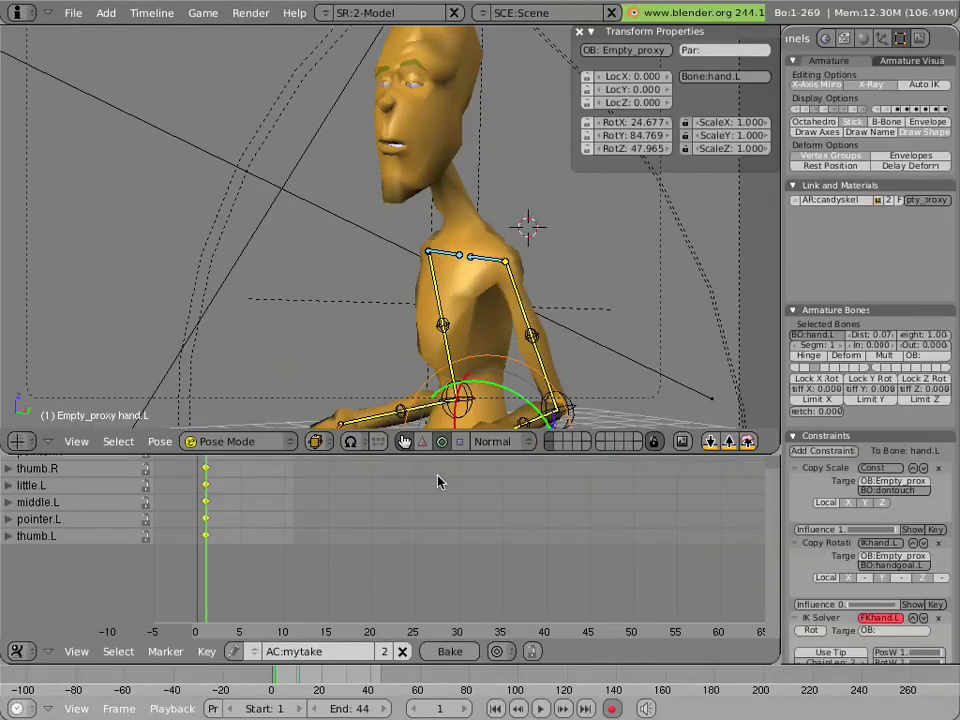
{"action": "key", "text": "Up"}
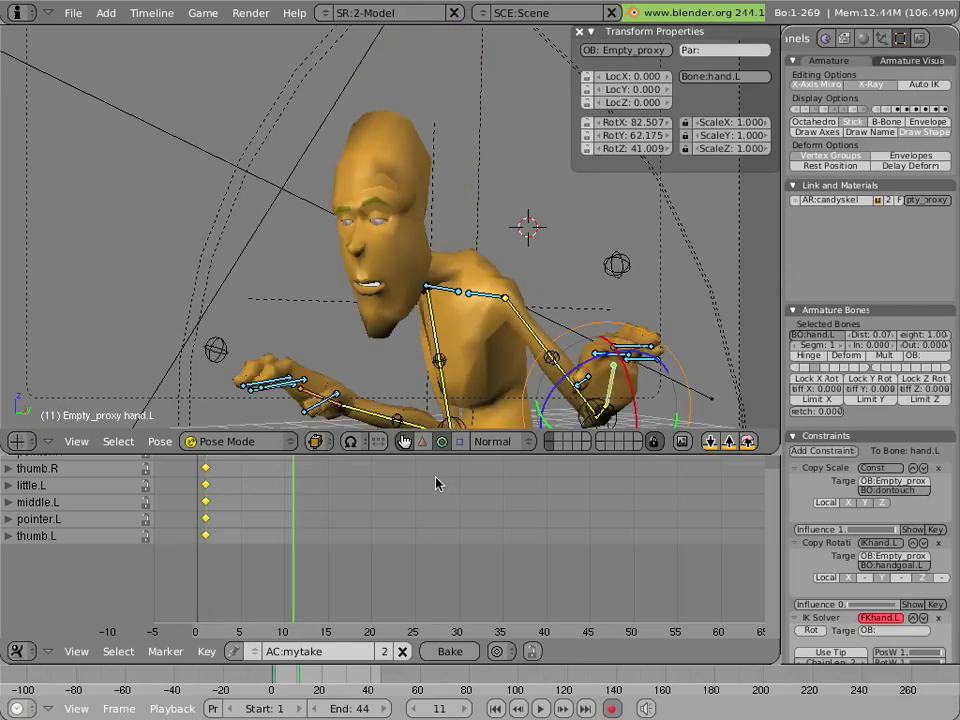
{"action": "key", "text": "ctrl+Up"}
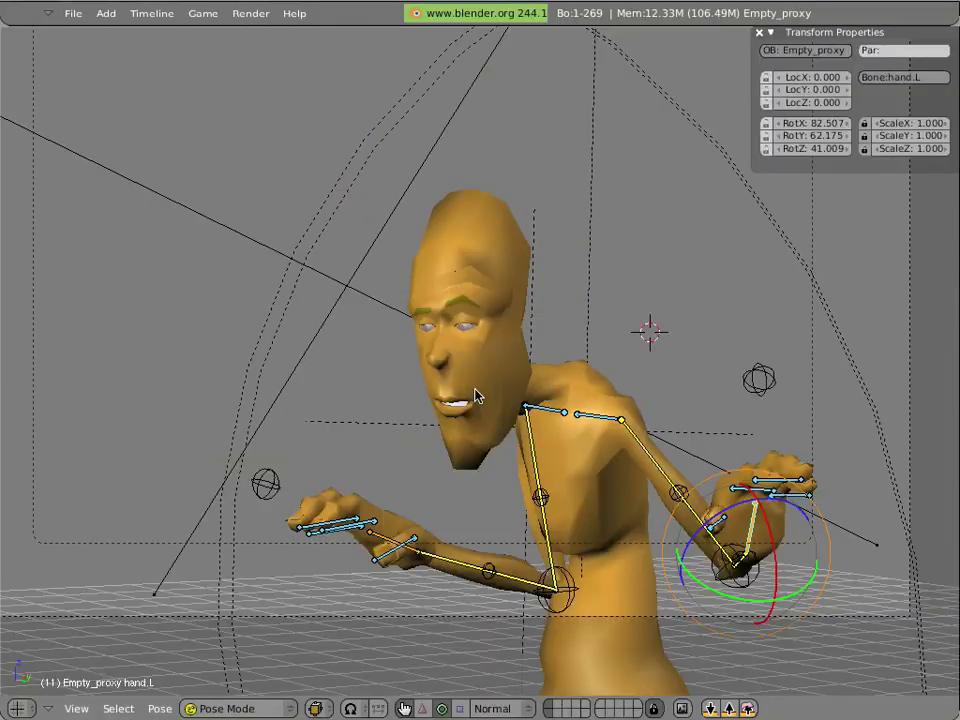
- Rotate the left hand's pointer, middle and little finger bones together so they extend upward, with little.L at about 4.1 degrees in Z
{"action": "right_click", "coordinate": [774, 489], "text": "shift"}
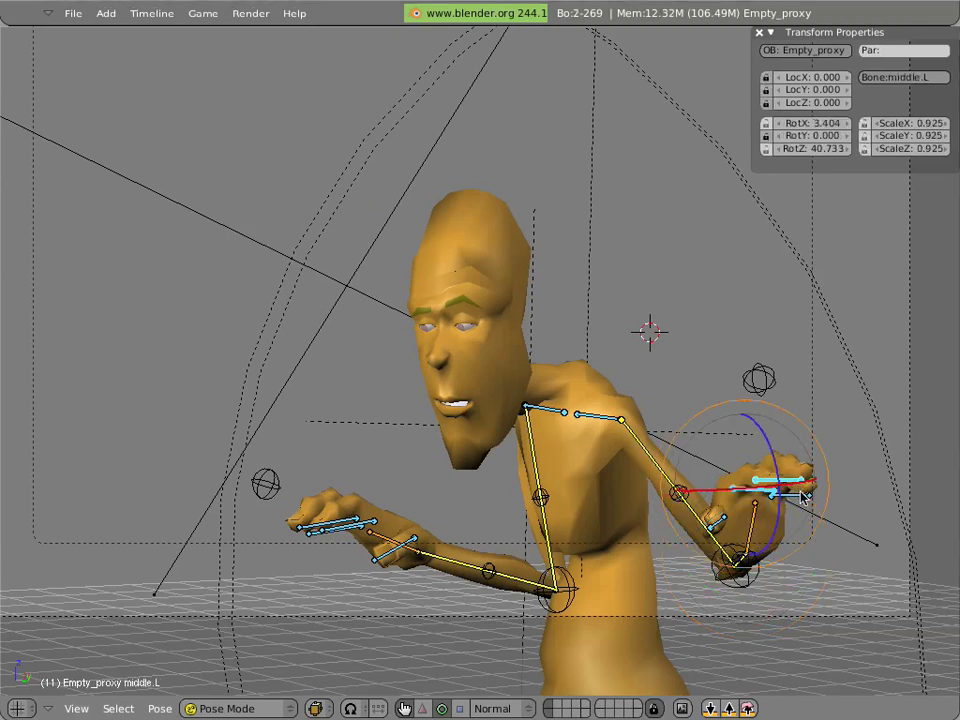
{"action": "right_click", "coordinate": [791, 508], "text": "shift"}
{"action": "key", "text": "r"}
{"action": "left_click", "coordinate": [783, 490]}
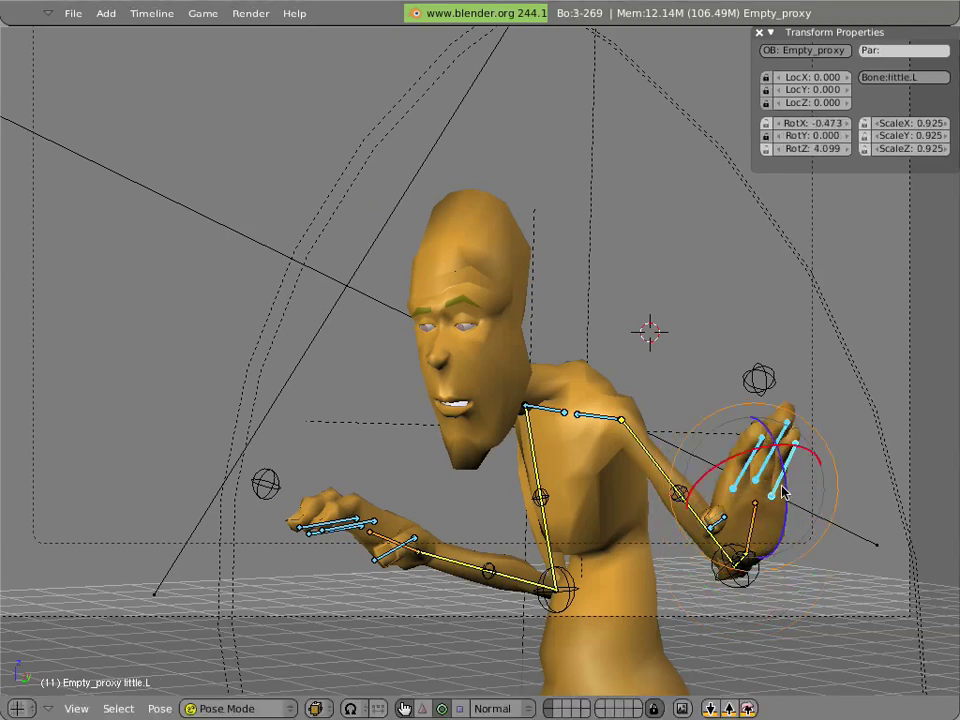
- Spread the left hand's fingers by rotating pointer.L to about -10.8 degrees in X and little.L outward from the middle finger
{"action": "right_click", "coordinate": [750, 480]}
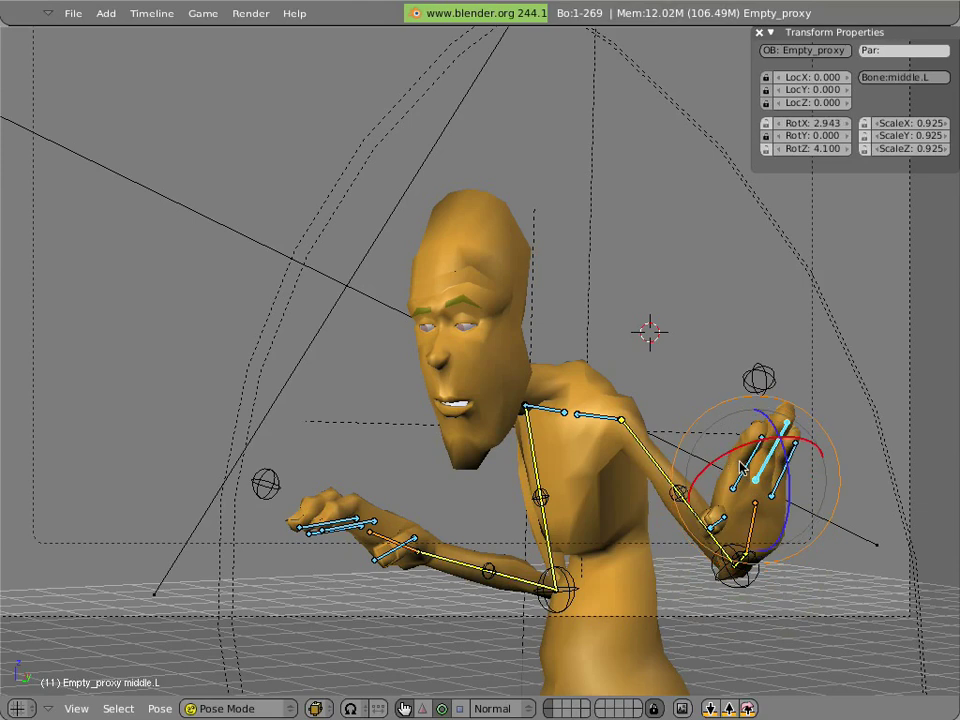
{"action": "right_click", "coordinate": [742, 466]}
{"action": "key", "text": "r"}
{"action": "left_click", "coordinate": [777, 478]}
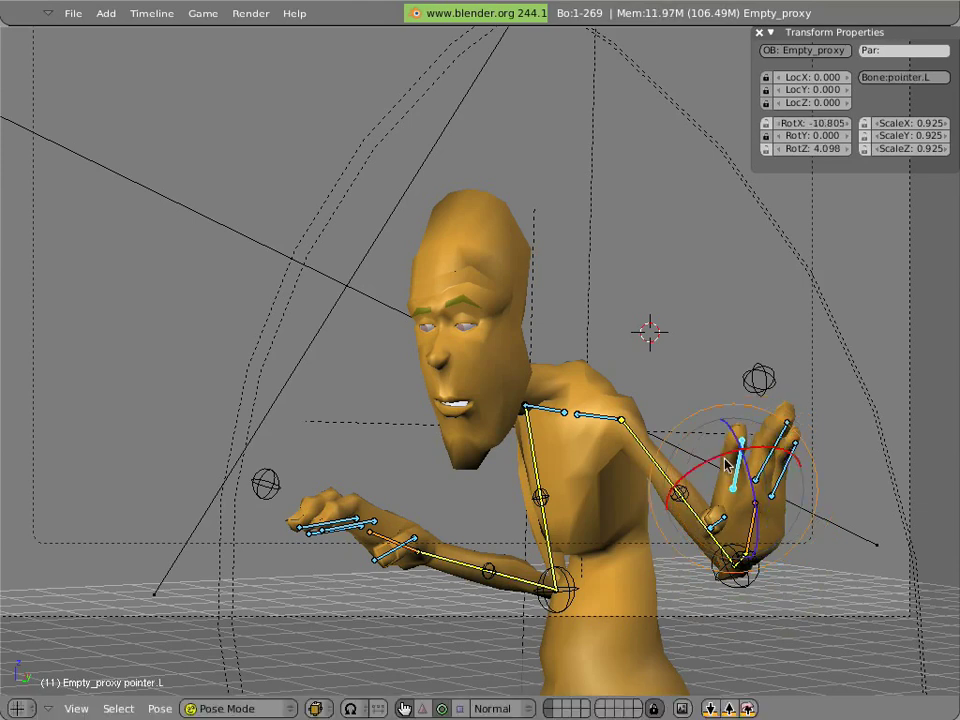
{"action": "right_click", "coordinate": [789, 462]}
{"action": "key", "text": "r"}
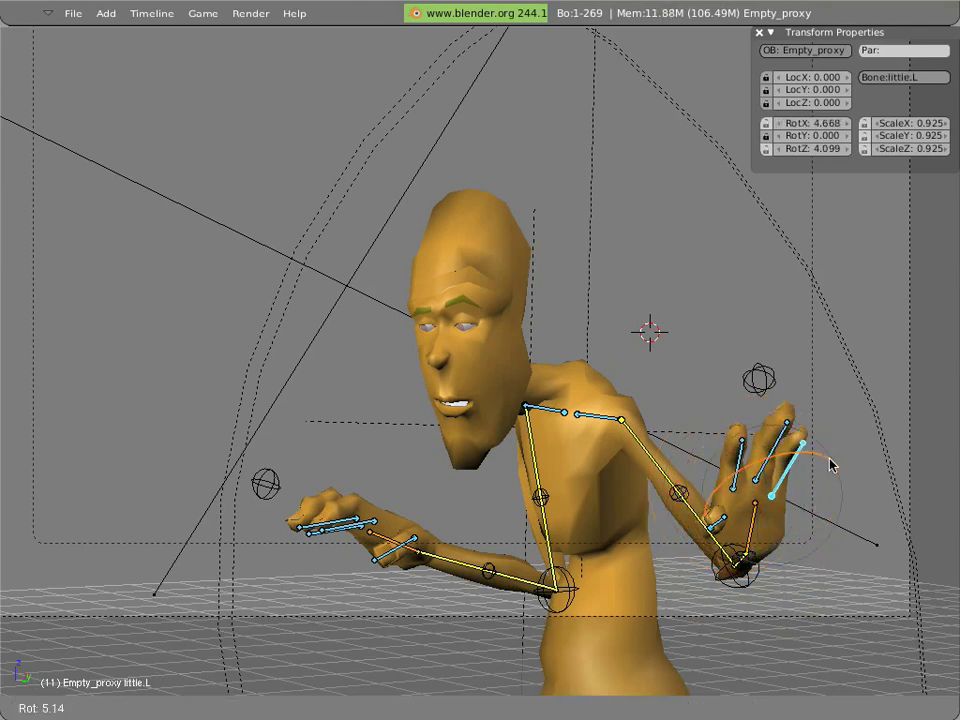
{"action": "left_click", "coordinate": [836, 468]}
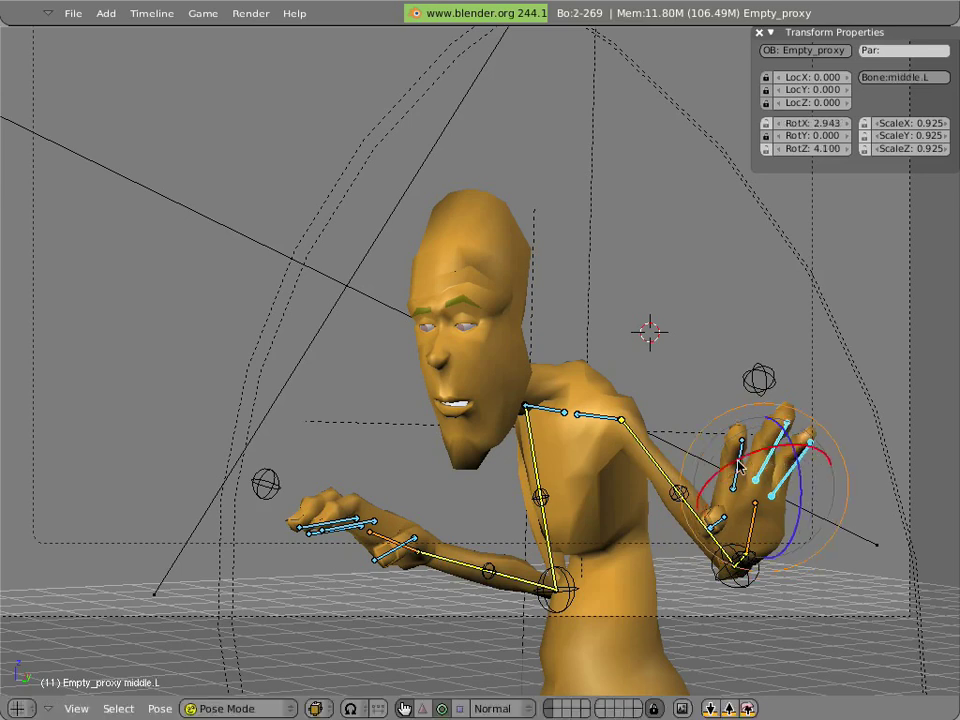
- Scale the left pointer, middle and little fingers together to curl them and rotate them, leaving pointer.L at about 0.748 scale and 23.1 degrees in Z
{"action": "right_click", "coordinate": [767, 480]}
{"action": "key", "text": "s"}
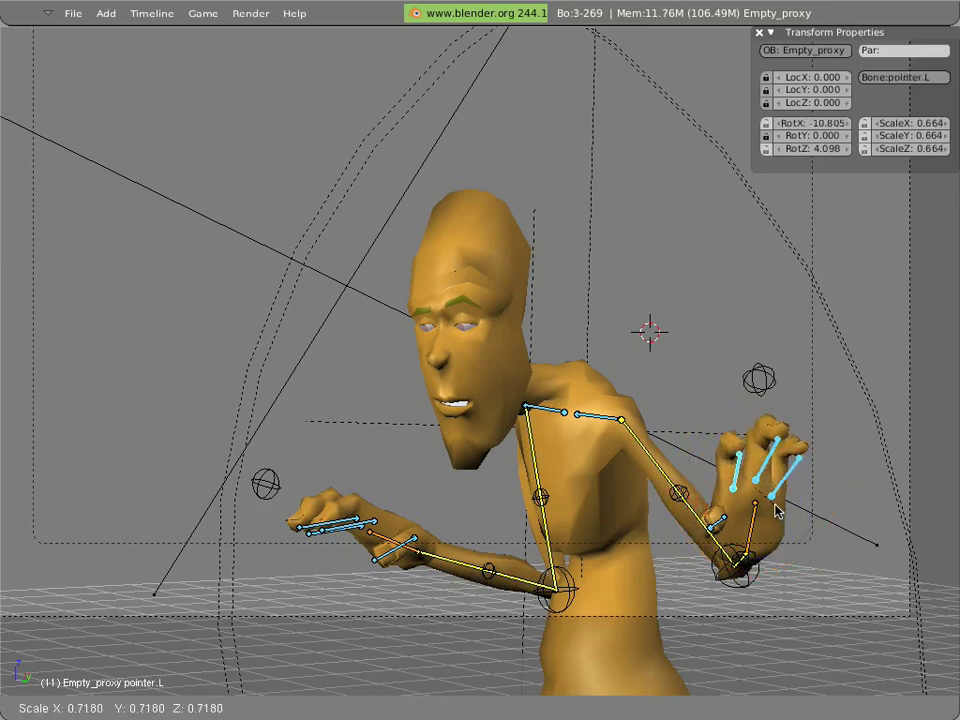
{"action": "left_click", "coordinate": [770, 530]}
{"action": "key", "text": "s"}
{"action": "left_click", "coordinate": [783, 503]}
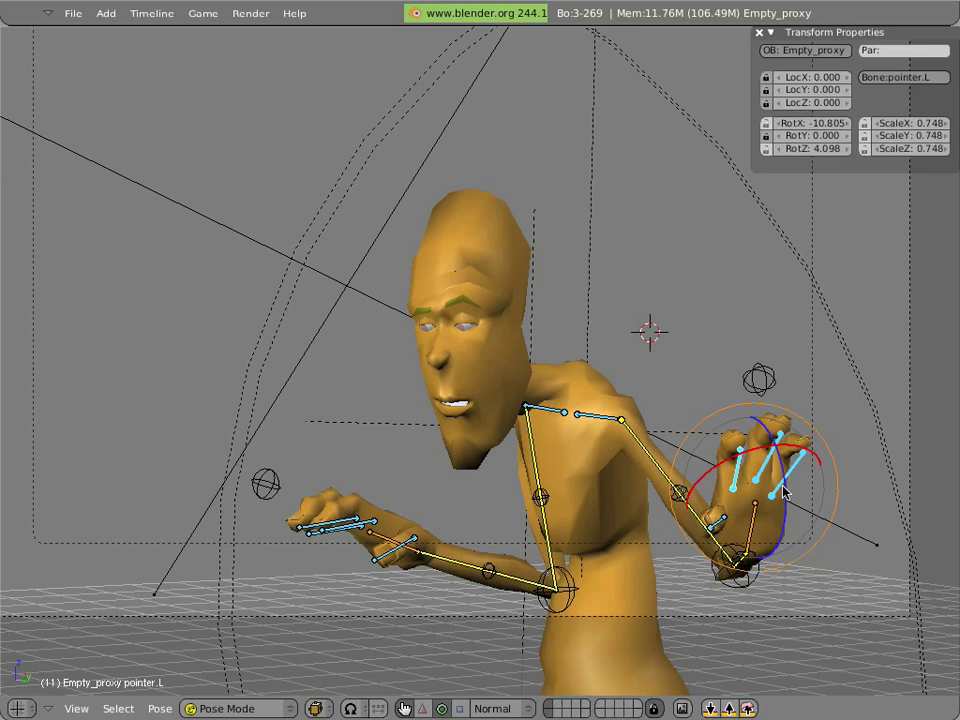
{"action": "key", "text": "r"}
{"action": "left_click", "coordinate": [730, 513]}
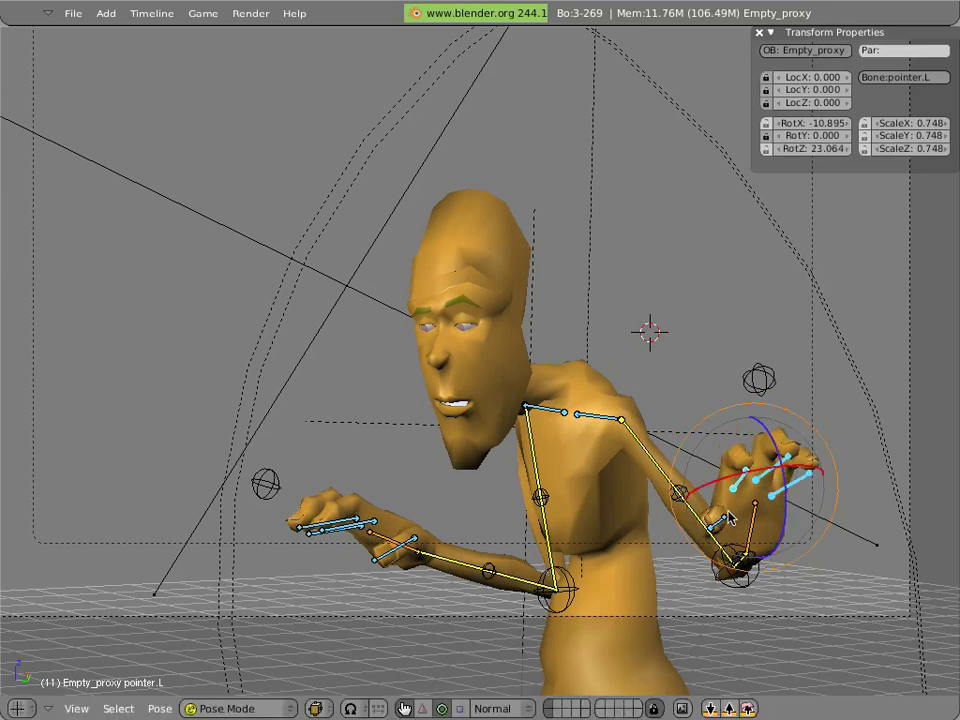
- Rotate thumb.L to about -3.9, 1.2 and 16.8 degrees in X, Y and Z and scale it to about 0.882
{"action": "right_click", "coordinate": [718, 522]}
{"action": "key", "text": "r"}
{"action": "left_click", "coordinate": [700, 543]}
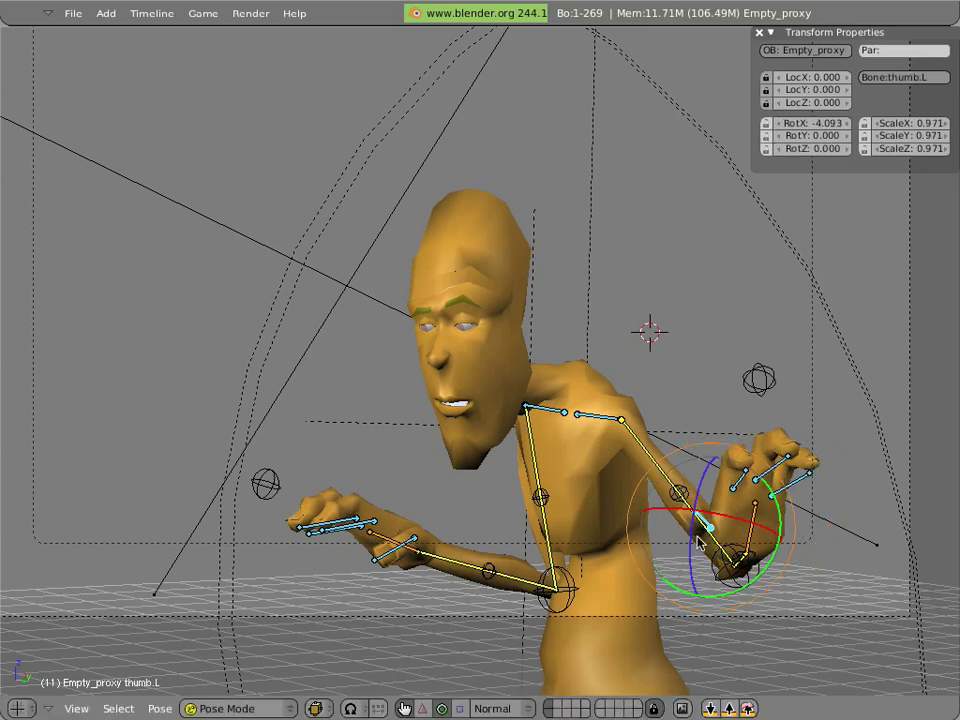
{"action": "key", "text": "r"}
{"action": "left_click", "coordinate": [702, 505]}
{"action": "key", "text": "s"}
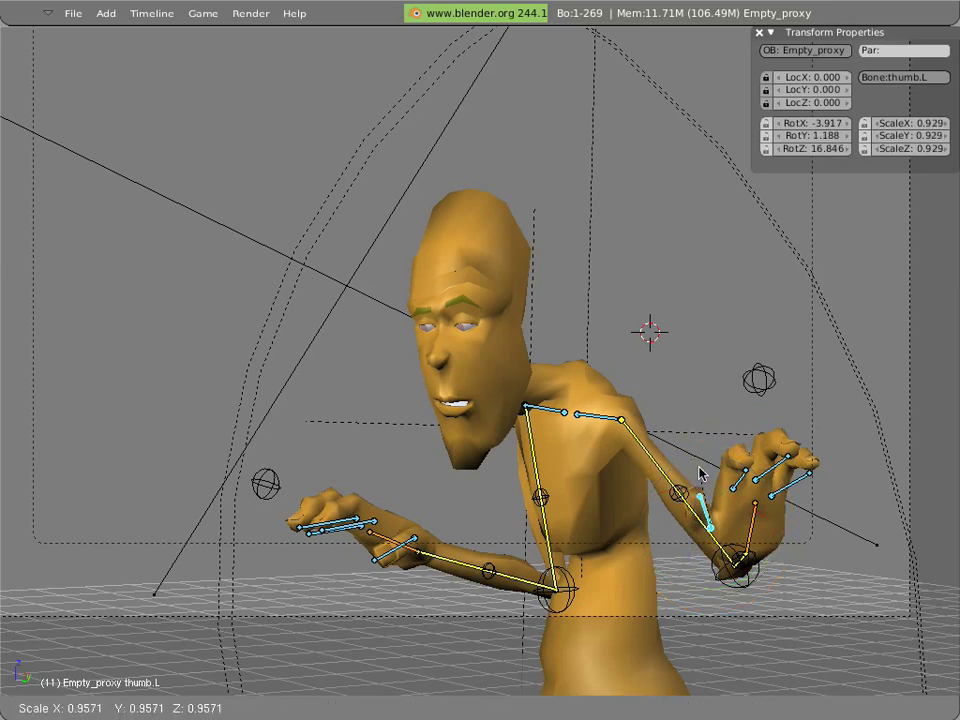
{"action": "left_click", "coordinate": [698, 478]}
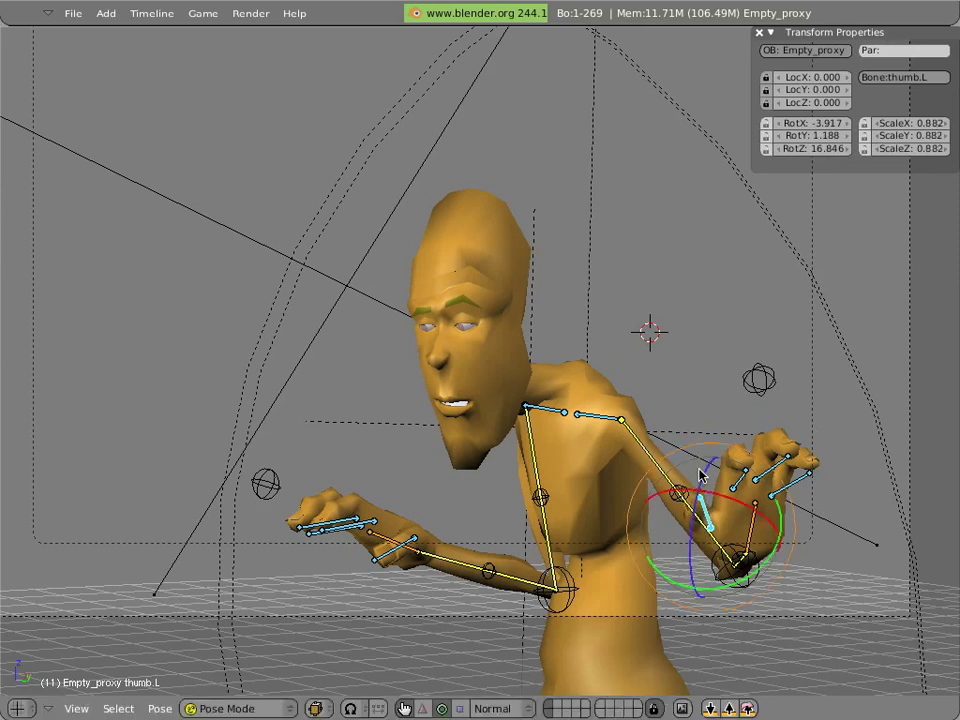
- Spread the right hand's fingers apart, with pointer.R at about -6.9 degrees in X and 26.1 in Z, scaled to about 0.889
{"action": "right_click", "coordinate": [367, 522]}
{"action": "left_click_drag", "start_coordinate": [340, 487], "coordinate": [309, 537]}
{"action": "right_click", "coordinate": [316, 518]}
{"action": "right_click", "coordinate": [336, 497]}
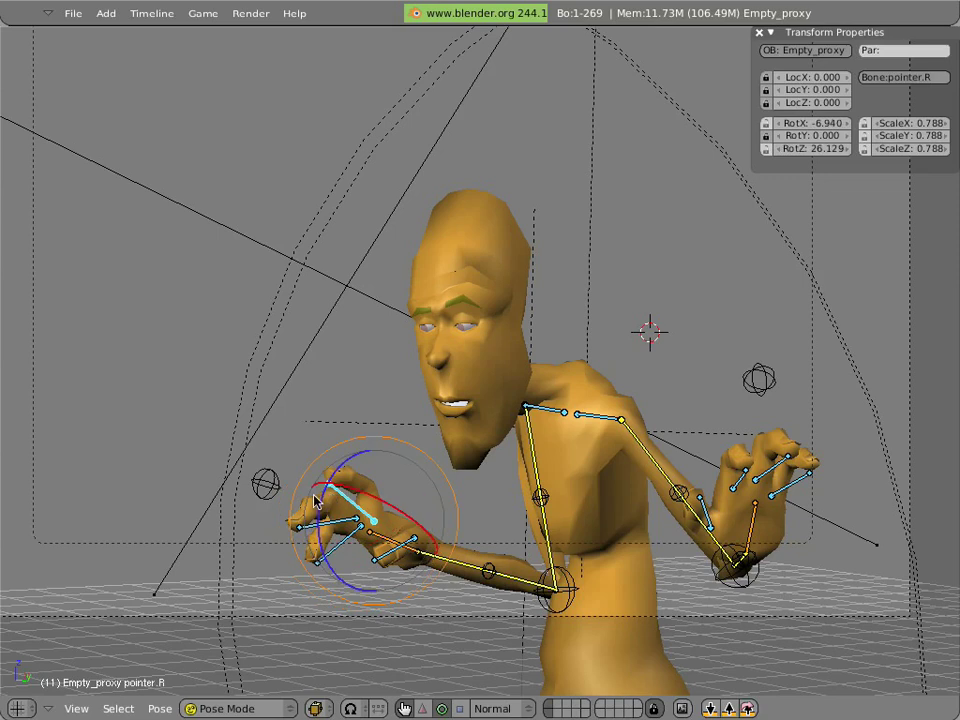
{"action": "key", "text": "s"}
{"action": "left_click", "coordinate": [268, 500]}
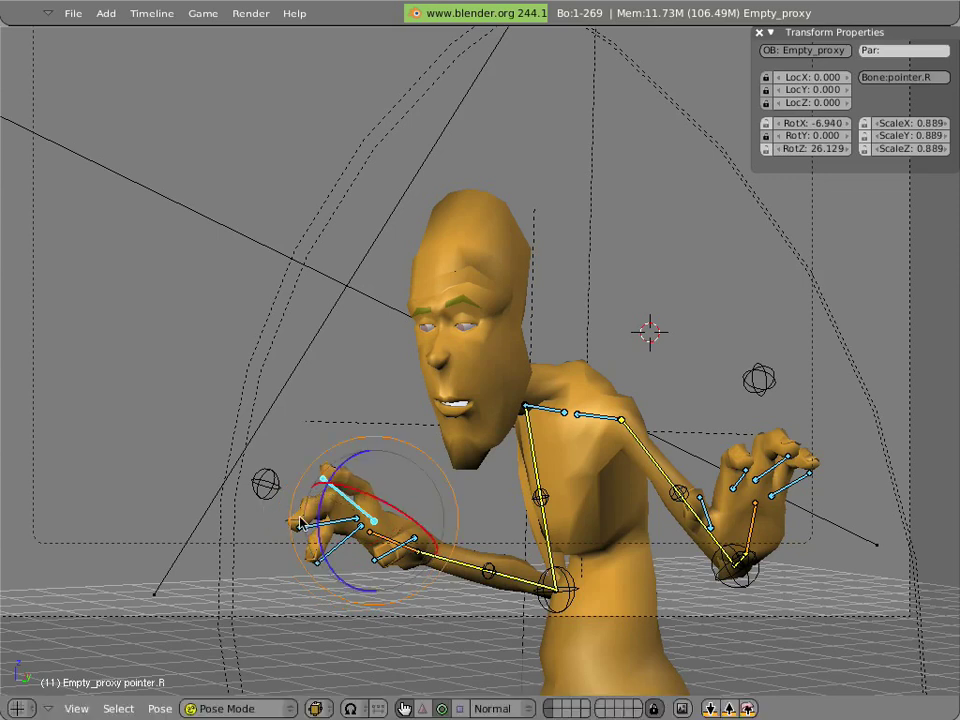
- Scale middle.R to about 0.881 and rotate thumb.R to about 6.4 degrees in X and -2.1 in Z
{"action": "right_click", "coordinate": [296, 524]}
{"action": "key", "text": "s"}
{"action": "left_click", "coordinate": [294, 522]}
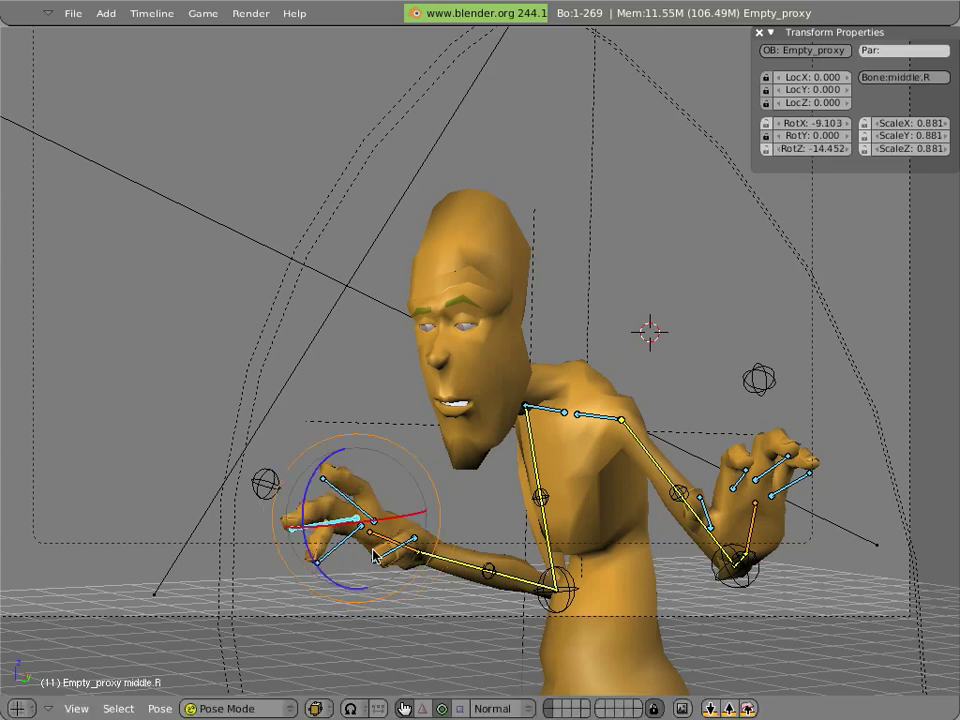
{"action": "left_click_drag", "start_coordinate": [449, 527], "coordinate": [425, 576]}
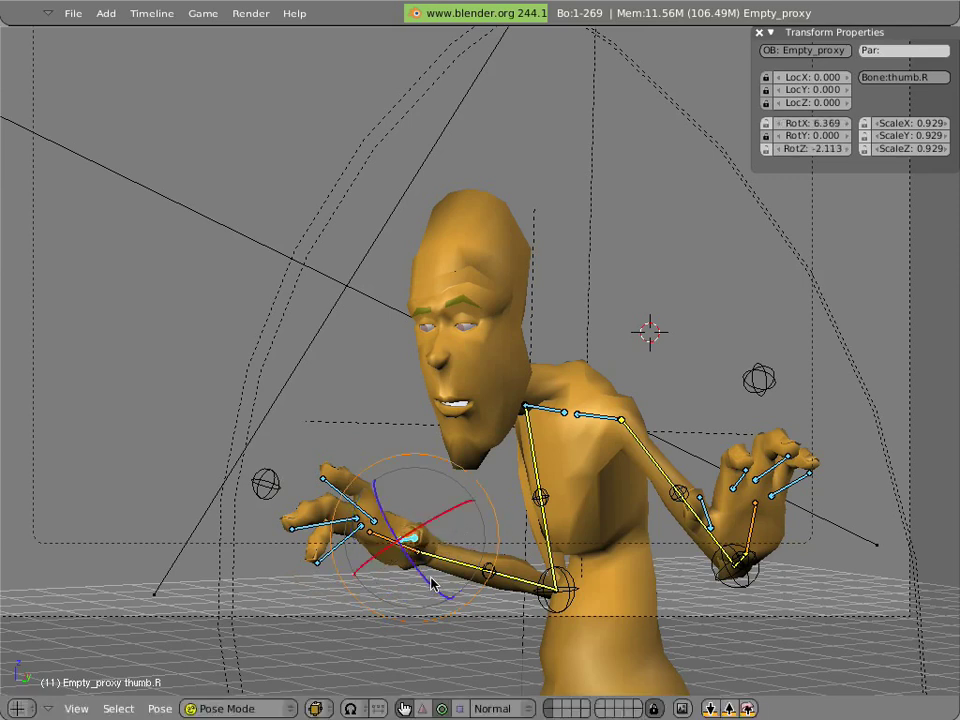
- Display the armature's facial bones instead of the arm bones, check frame 44, and return to frame 11 in the maximized 3D view
{"action": "key", "text": "ctrl+Up"}
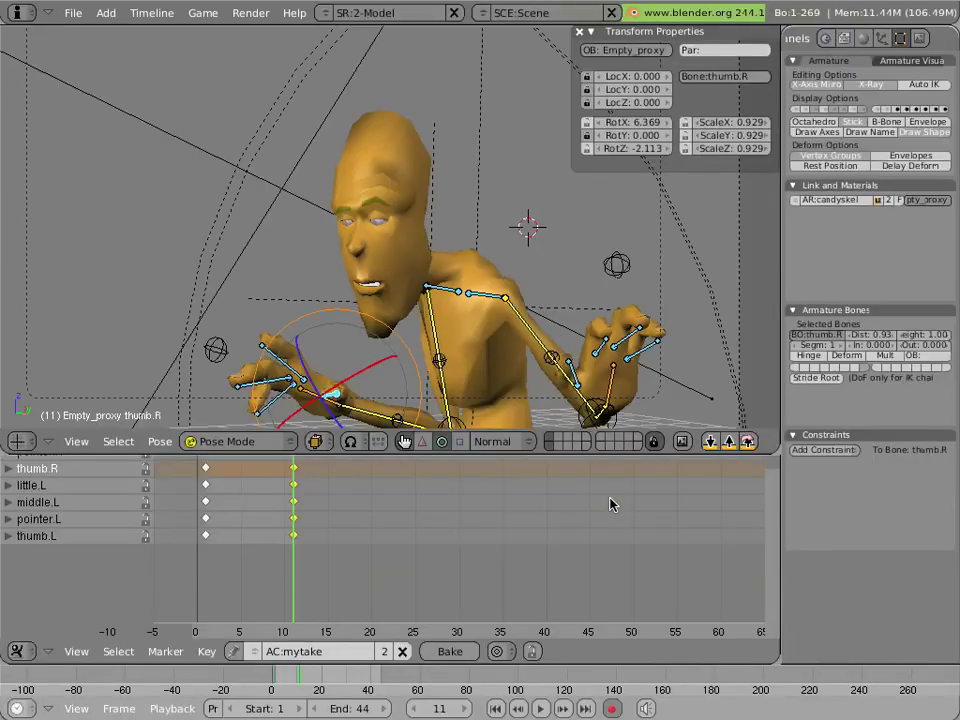
{"action": "left_click", "coordinate": [888, 110]}
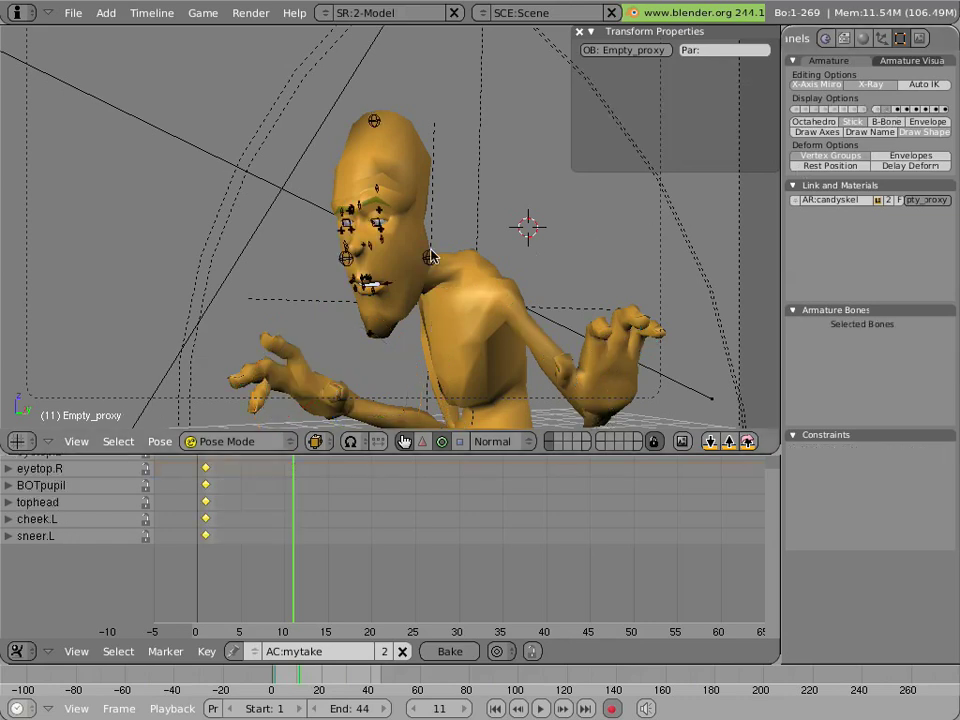
{"action": "key", "text": "shift+Right"}
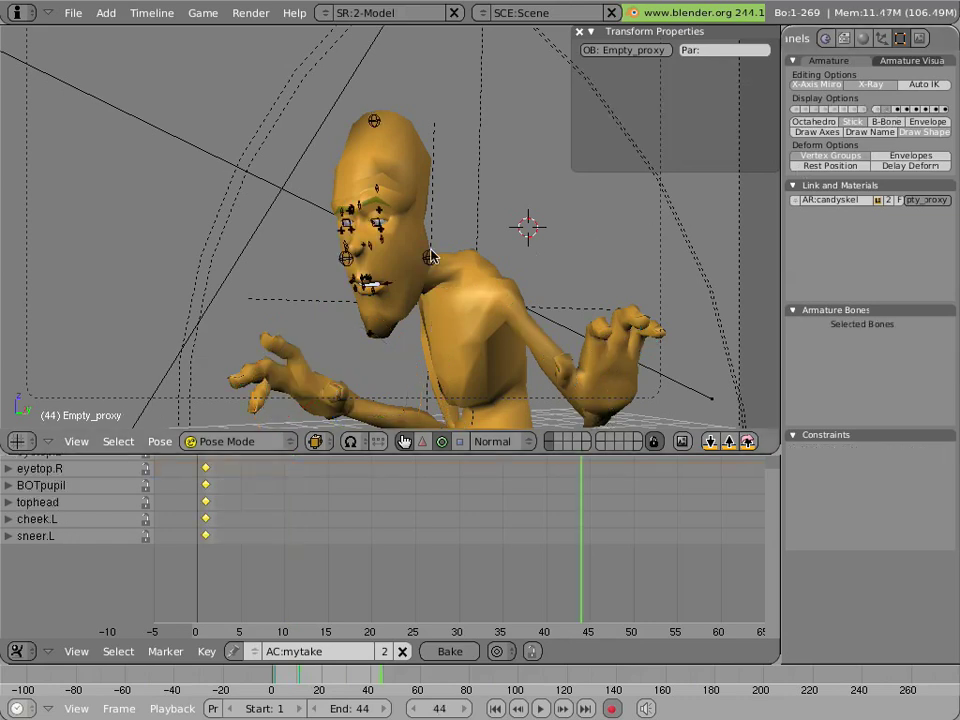
{"action": "key", "text": "alt+a"}
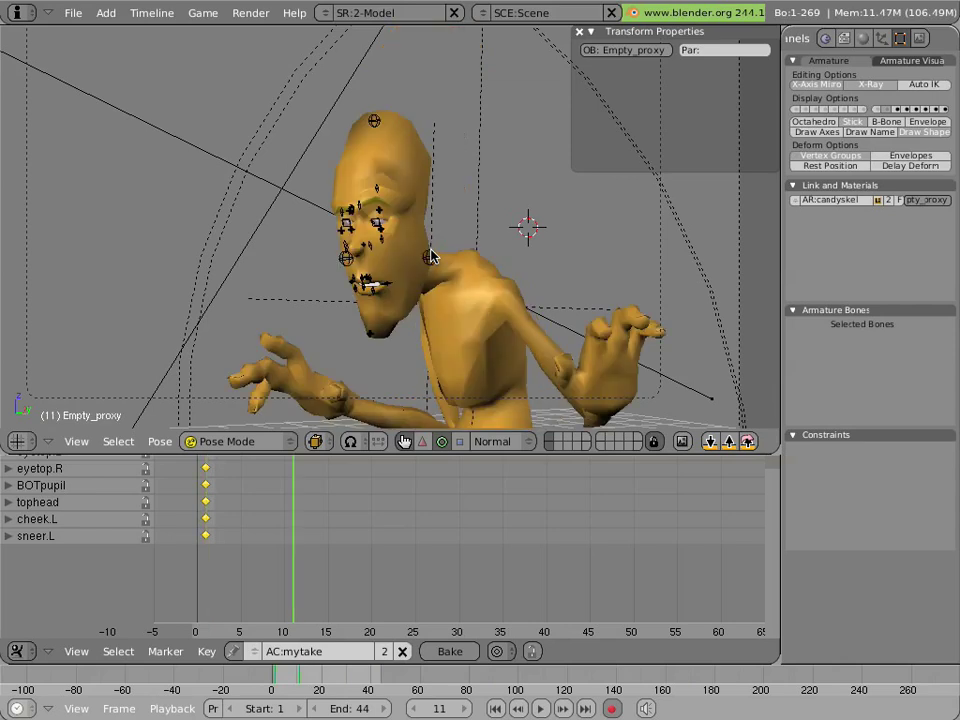
{"action": "key", "text": "ctrl+Up"}
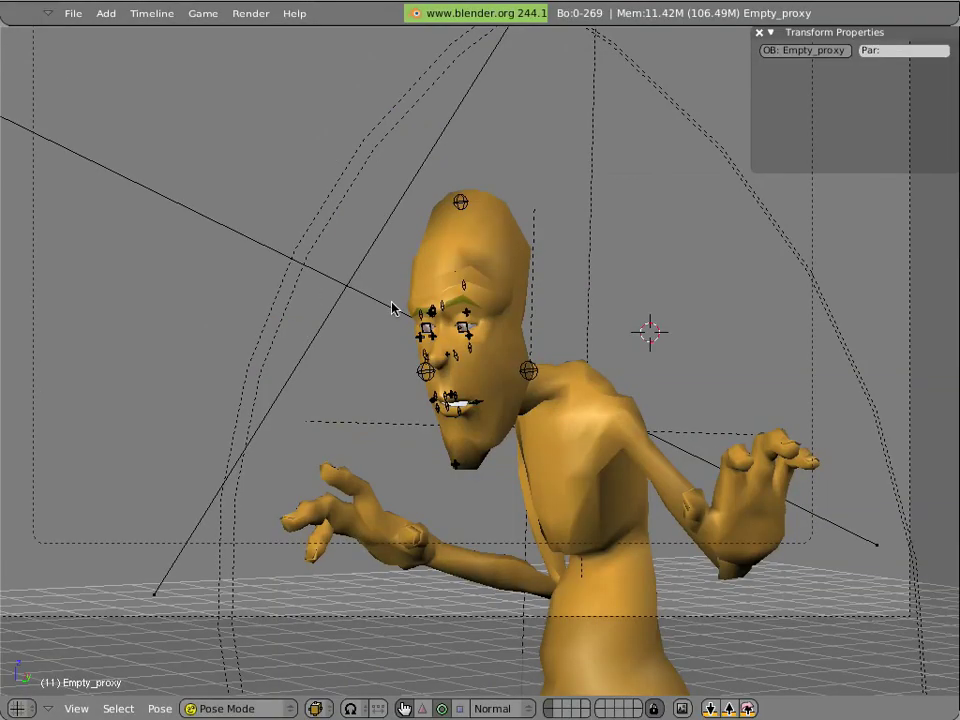
- Close the jaw by moving BOTjaw up to about 0.008, -0.081 and 0.020 in X, Y and Z
{"action": "scroll", "coordinate": [459, 384], "scroll_direction": "up", "scroll_amount": 5}
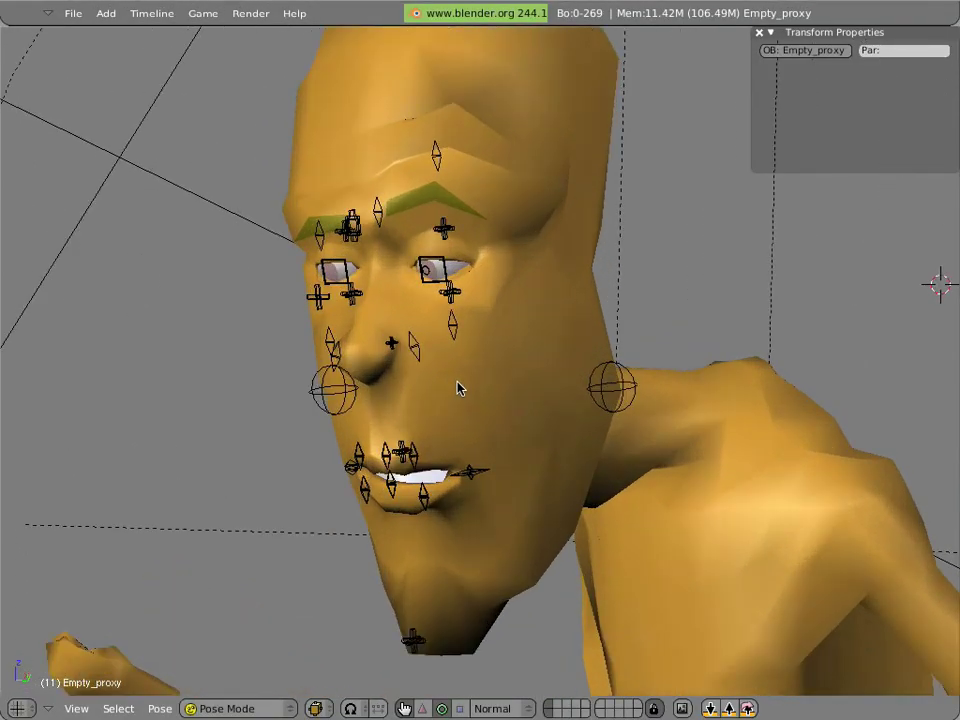
{"action": "right_click", "coordinate": [409, 660]}
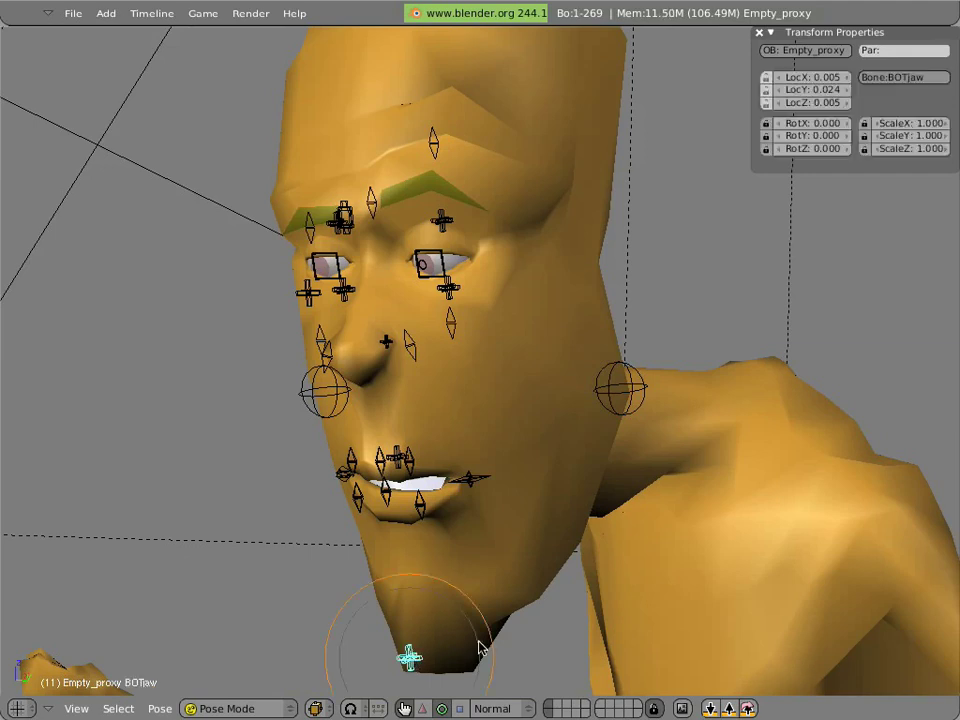
{"action": "left_click", "coordinate": [539, 651]}
{"action": "key", "text": "g"}
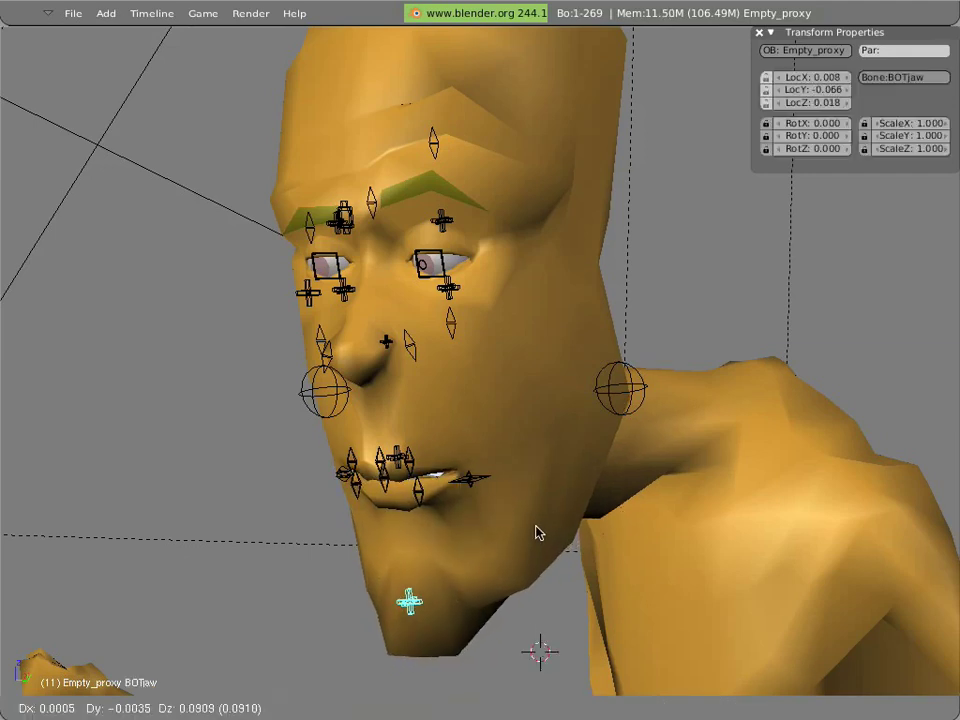
{"action": "left_click", "coordinate": [537, 524]}
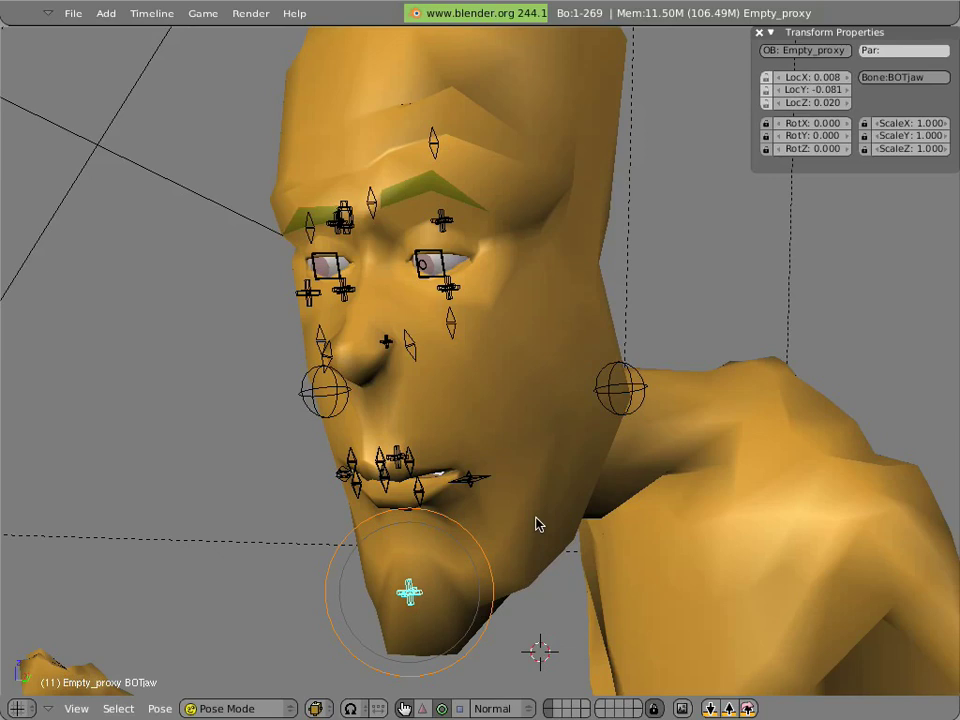
- Widen the mouth by moving mouth.L outward to about 0.085 in Y and -0.020 in Z, and mouth.R outward on its side
{"action": "right_click", "coordinate": [492, 510]}
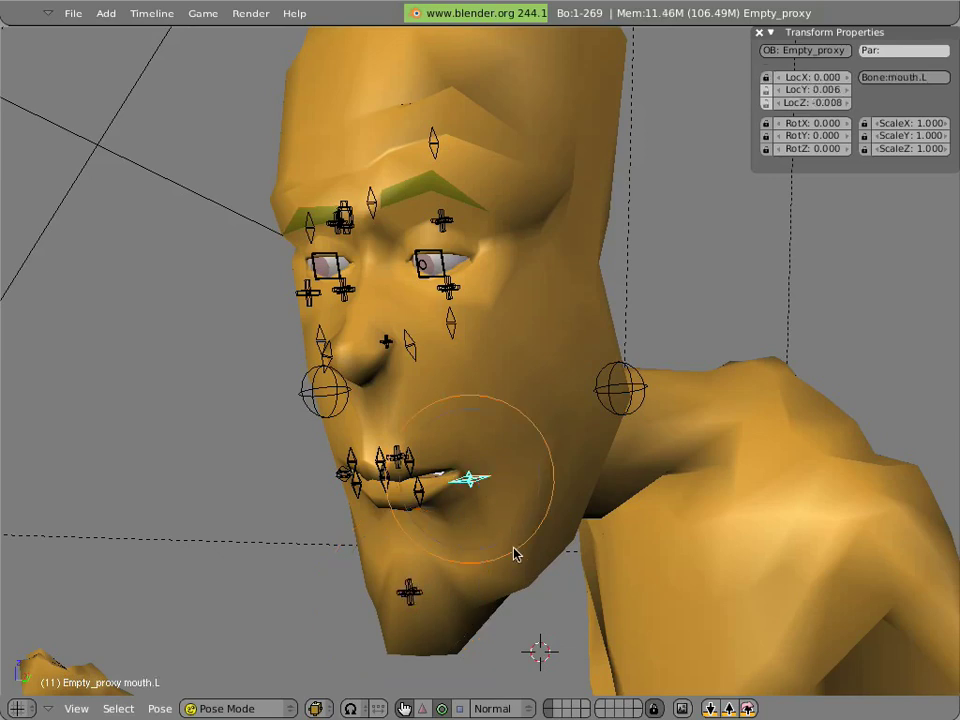
{"action": "key", "text": "g"}
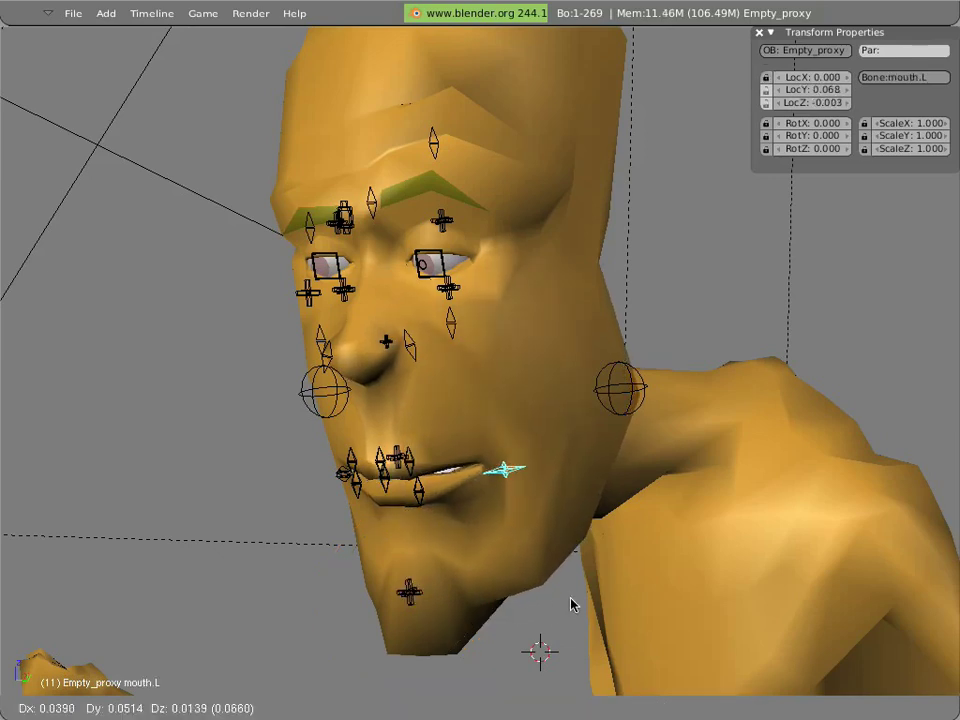
{"action": "left_click", "coordinate": [582, 612]}
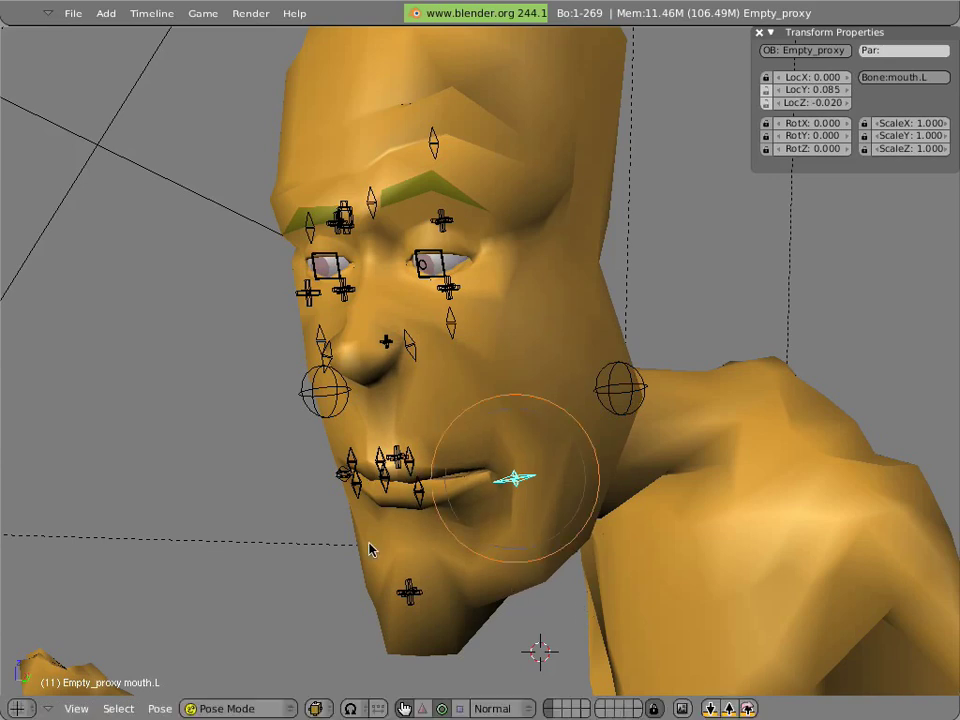
{"action": "right_click", "coordinate": [344, 472]}
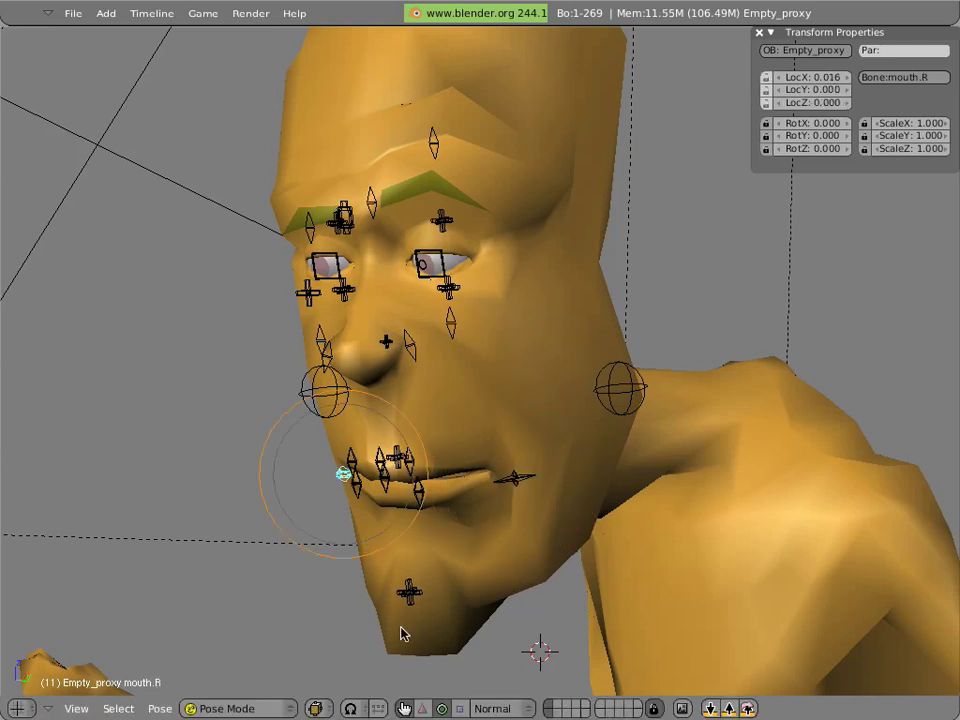
{"action": "left_click", "coordinate": [422, 708]}
{"action": "left_click_drag", "start_coordinate": [324, 465], "coordinate": [313, 451]}
- Lower both mouth corner bones together and place midmouth at about -0.026 in Y
{"action": "right_click", "coordinate": [515, 480], "text": "shift"}
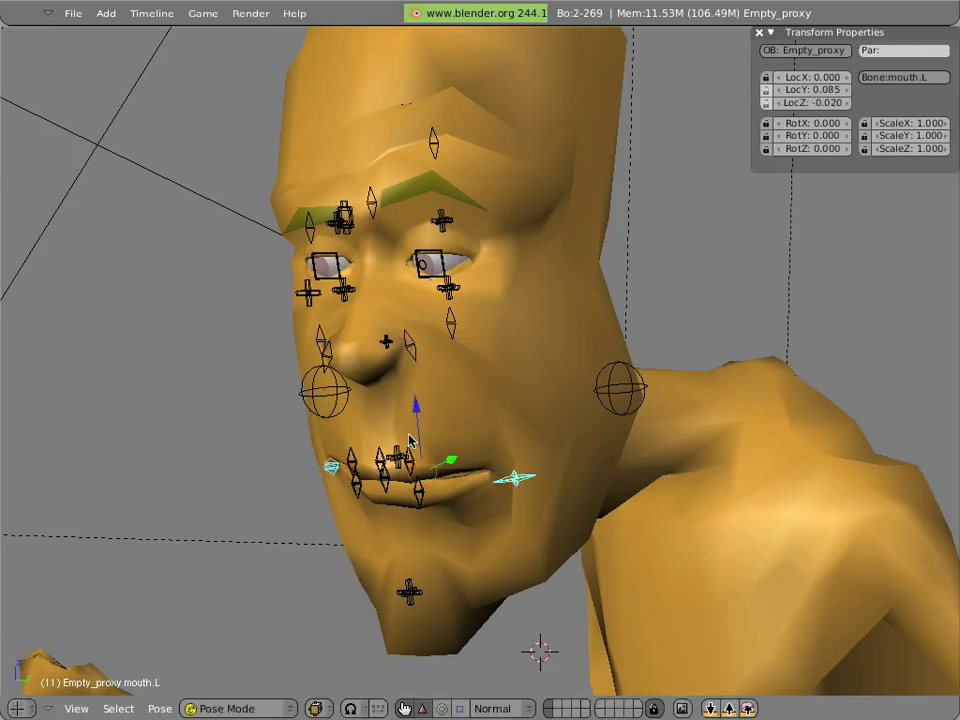
{"action": "left_click_drag", "start_coordinate": [415, 418], "coordinate": [393, 426]}
{"action": "right_click", "coordinate": [395, 462]}
{"action": "scroll", "coordinate": [344, 522], "scroll_direction": "up", "scroll_amount": 2}
{"action": "scroll", "coordinate": [348, 535], "scroll_direction": "up", "scroll_amount": 2}
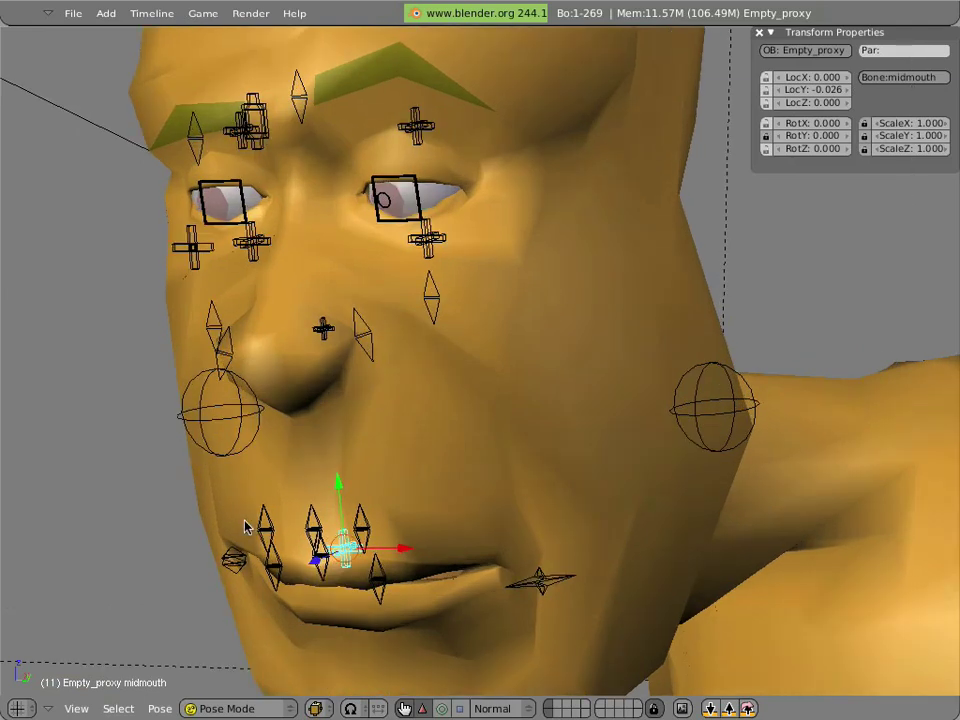
- Move the three upper-lip bones down to about -0.010 in Y for upperlip.L and rotate them together about 19.4 degrees in X
{"action": "right_click", "coordinate": [279, 530]}
{"action": "right_click", "coordinate": [320, 524], "text": "shift"}
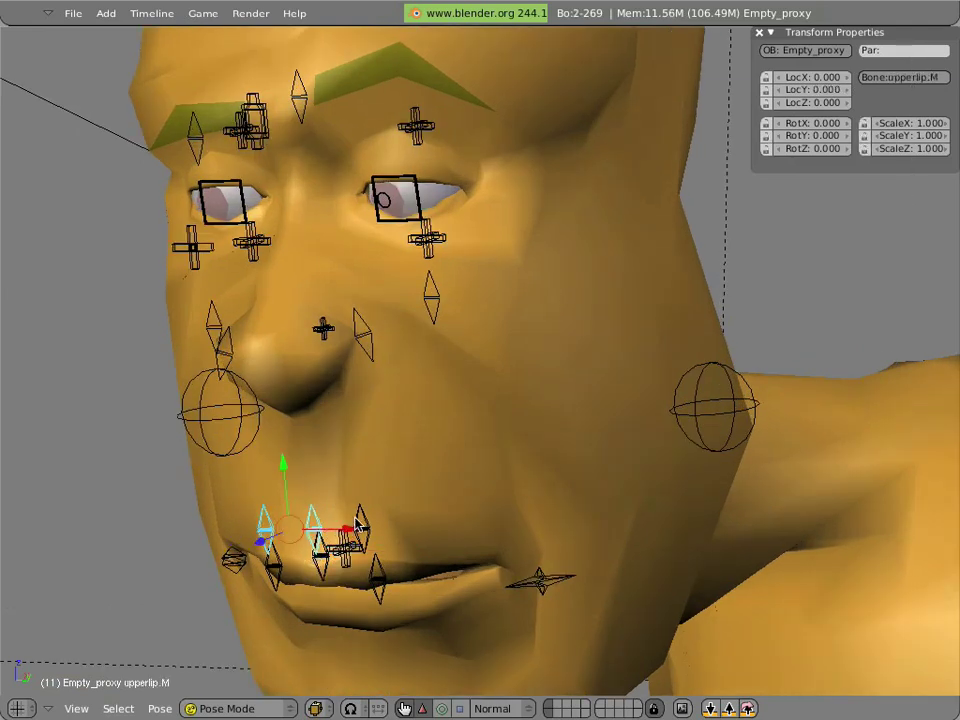
{"action": "right_click", "coordinate": [356, 523], "text": "shift"}
{"action": "key", "text": "g"}
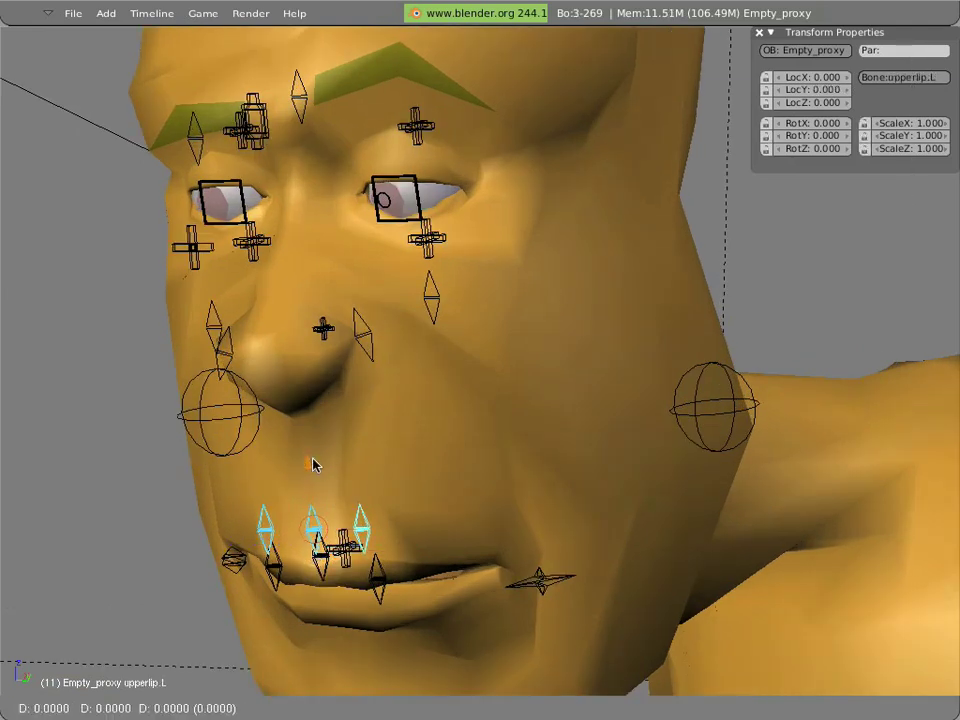
{"action": "left_click", "coordinate": [313, 486]}
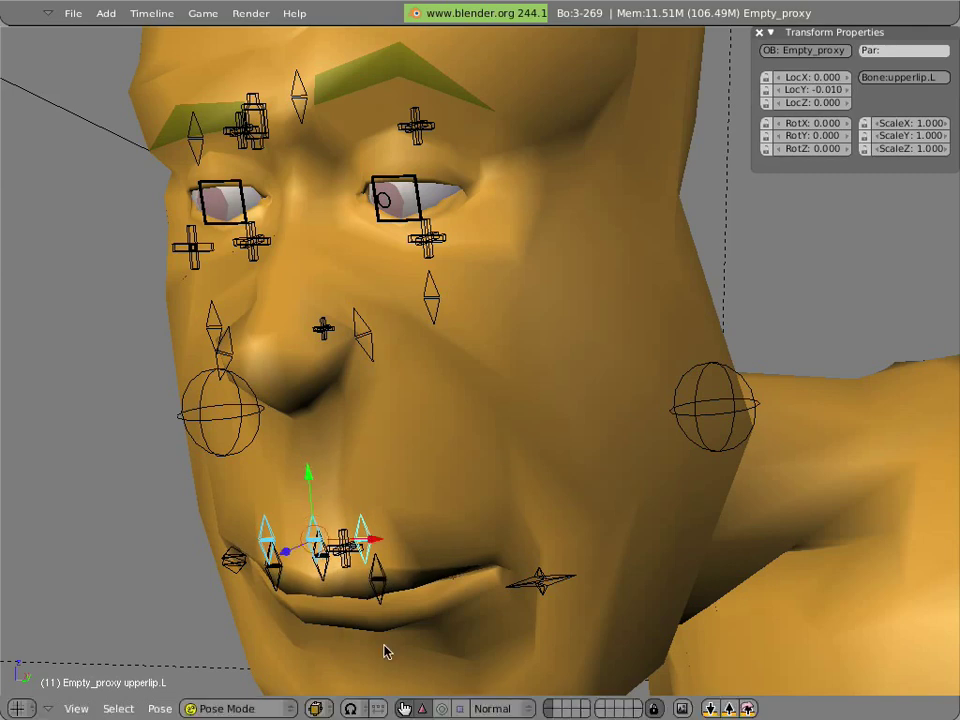
{"action": "left_click", "coordinate": [441, 708]}
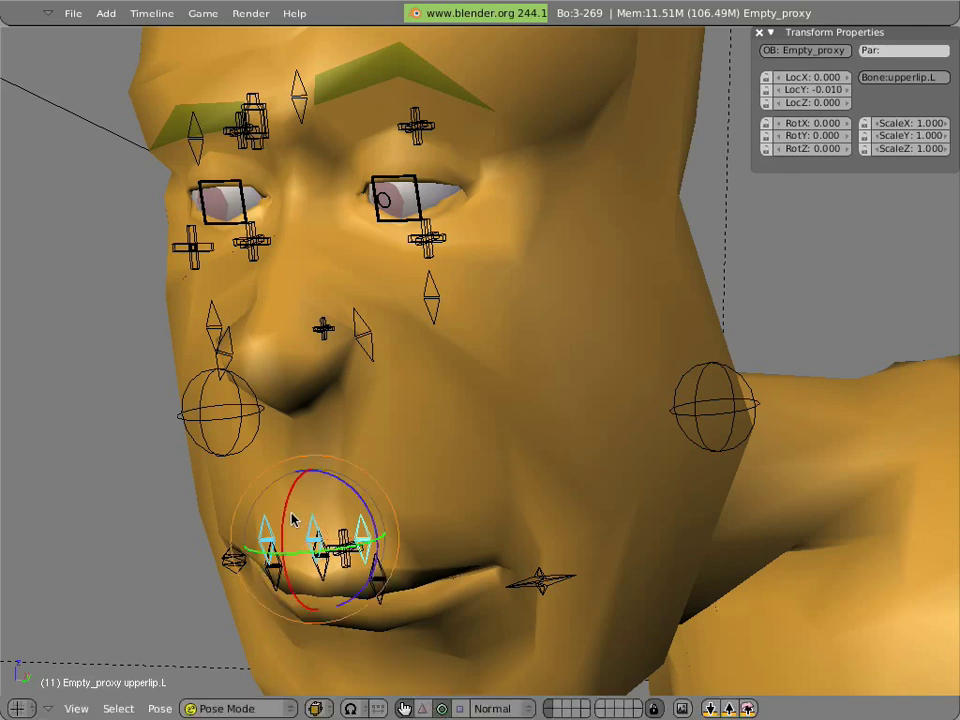
{"action": "left_click_drag", "start_coordinate": [293, 518], "coordinate": [307, 562]}
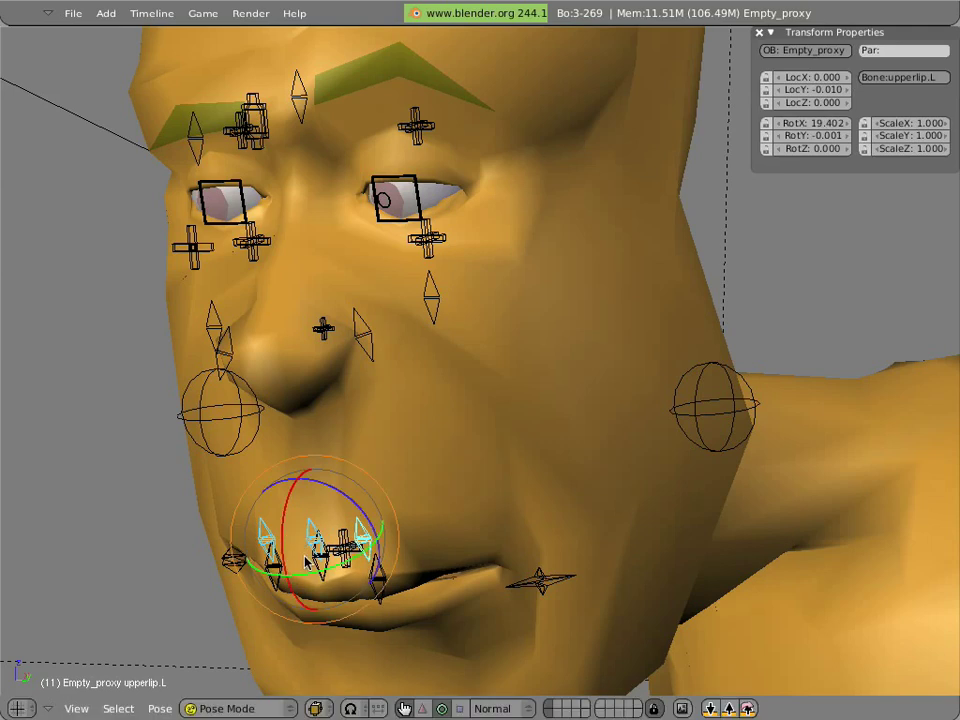
{"action": "middle_click_drag", "start_coordinate": [323, 581], "coordinate": [333, 299], "text": "shift"}
{"action": "middle_click_drag", "start_coordinate": [323, 539], "coordinate": [323, 603], "text": "shift"}
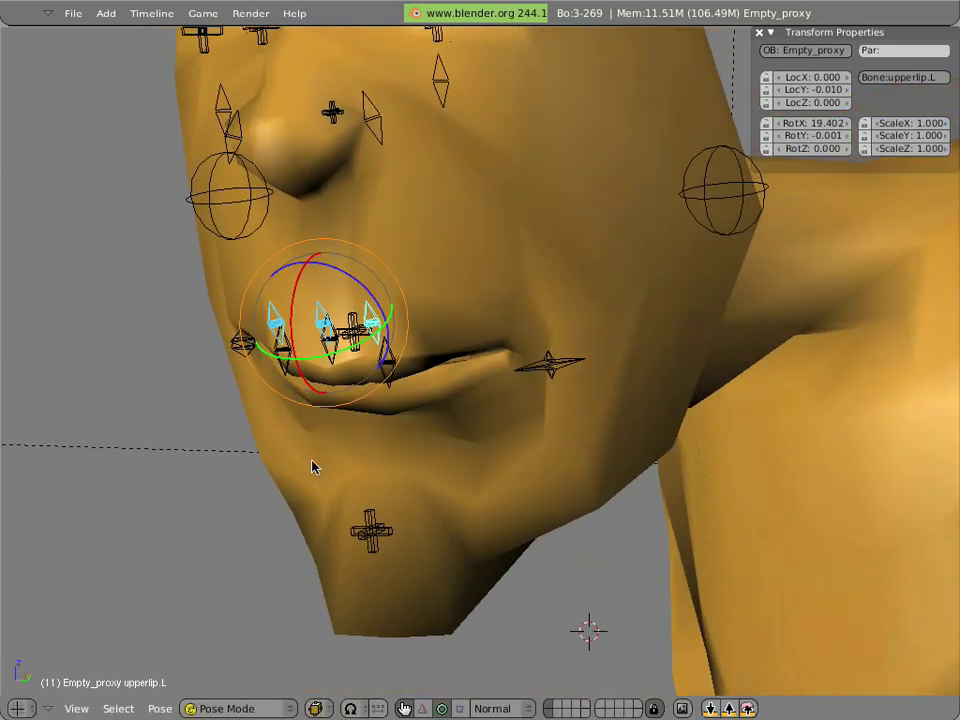
- Move the three lower-lip bones down to about 0.011 in Y for lowerlip.L and rotate them together about -20.2 degrees in X
{"action": "right_click", "coordinate": [283, 372]}
{"action": "right_click", "coordinate": [336, 362]}
{"action": "right_click", "coordinate": [390, 378]}
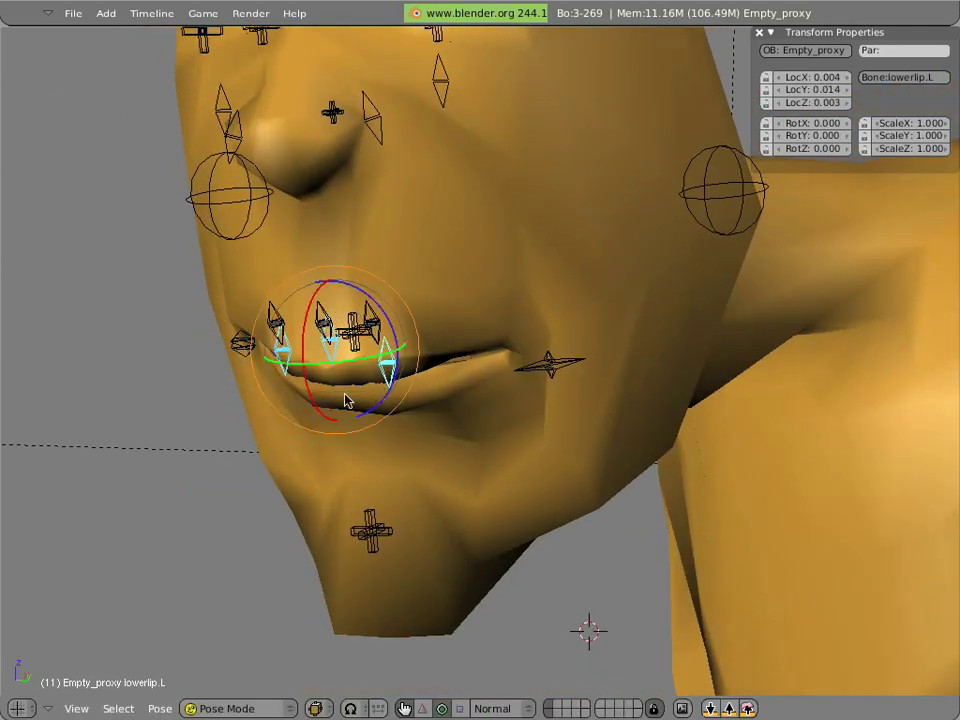
{"action": "key", "text": "g"}
{"action": "left_click", "coordinate": [358, 518]}
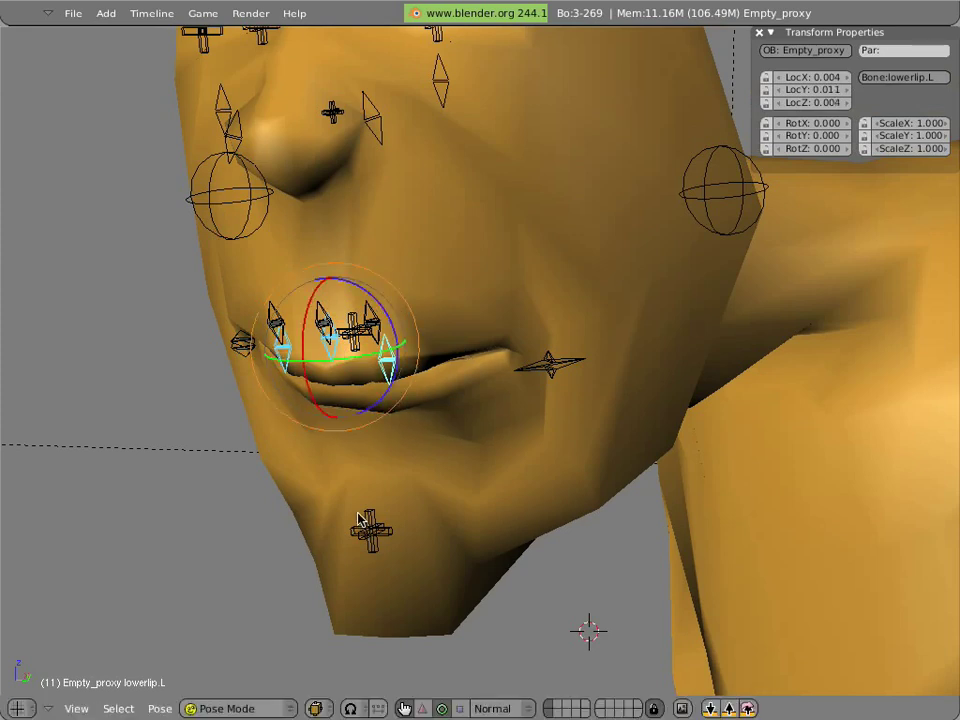
{"action": "left_click_drag", "start_coordinate": [326, 418], "coordinate": [310, 390]}
{"action": "right_click", "coordinate": [311, 400]}
- Move upperlip.L slightly outward toward the mouth.L corner bone
{"action": "right_click", "coordinate": [391, 333]}
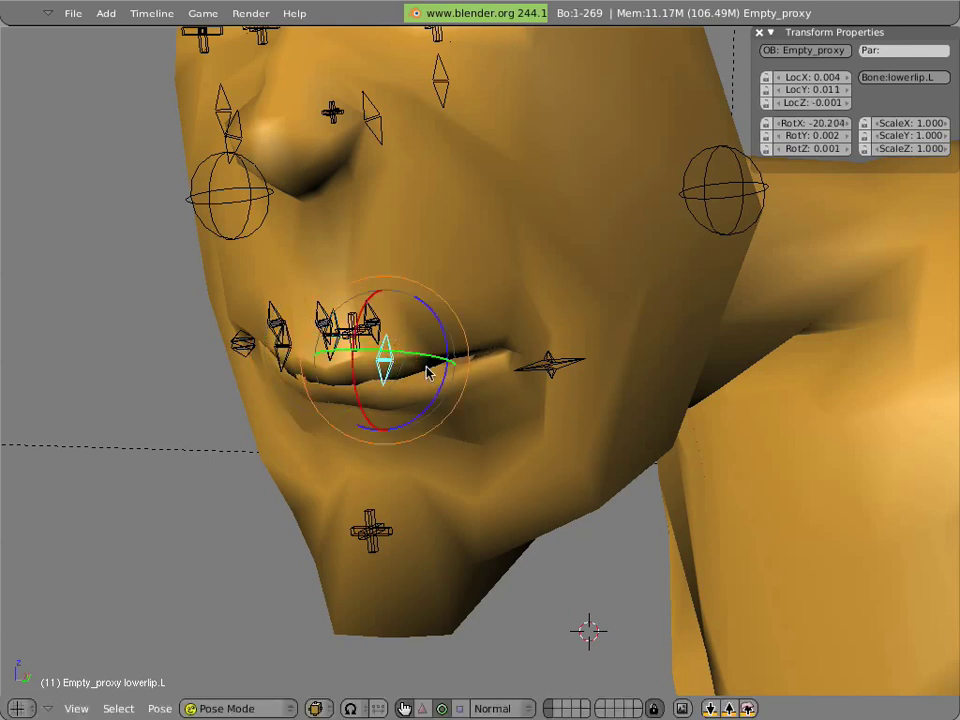
{"action": "right_click", "coordinate": [386, 331]}
{"action": "left_click", "coordinate": [479, 416]}
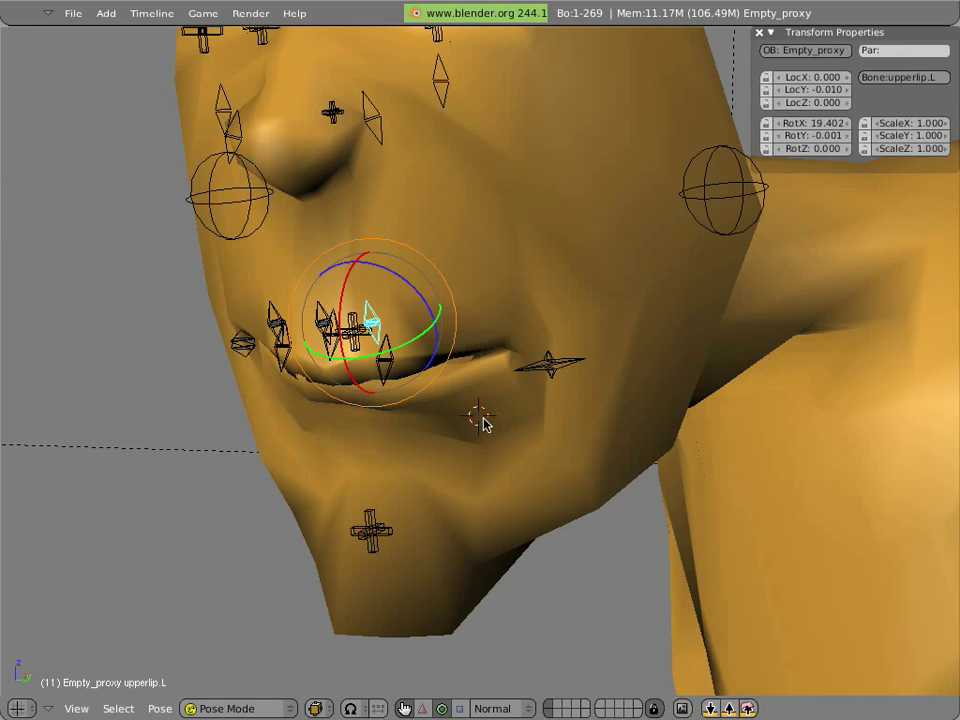
{"action": "key", "text": "g"}
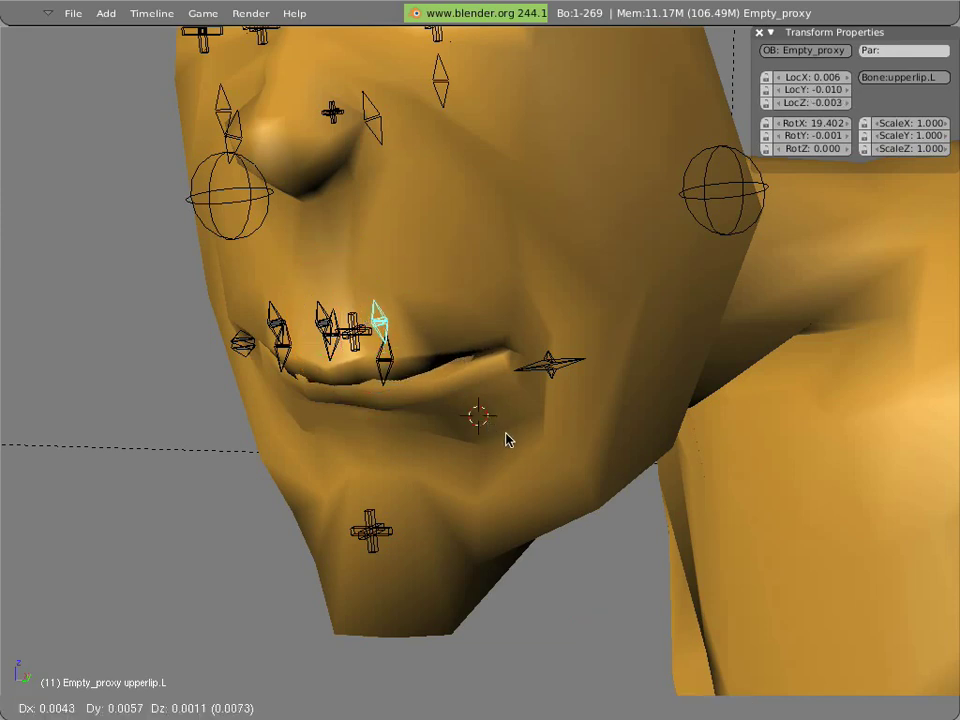
{"action": "left_click", "coordinate": [507, 437]}
- Turn on subsurf smoothing for the character mesh
{"action": "right_click", "coordinate": [502, 462]}
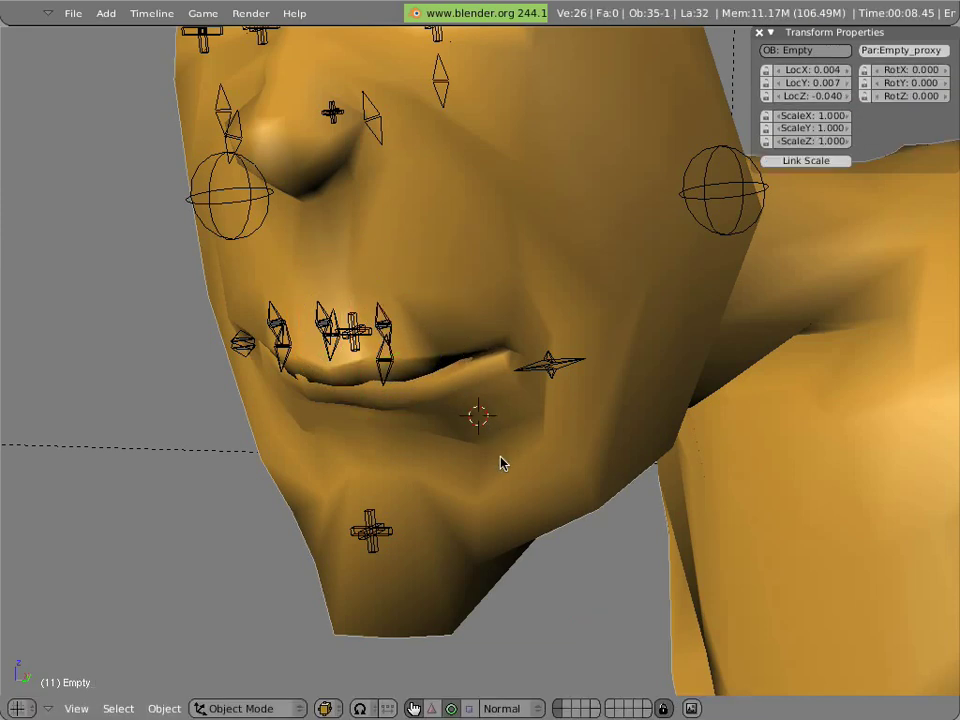
{"action": "key", "text": "shift+o"}
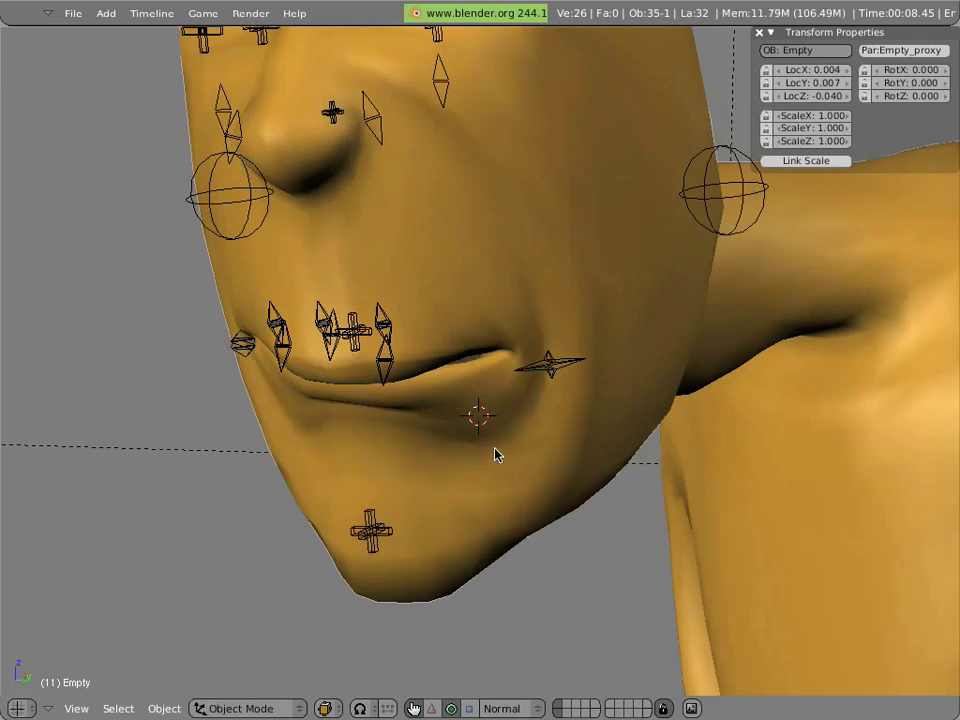
{"action": "scroll", "coordinate": [448, 420], "scroll_direction": "down", "scroll_amount": 5}
{"action": "scroll", "coordinate": [448, 420], "scroll_direction": "up", "scroll_amount": 3}
{"action": "scroll", "coordinate": [448, 426], "scroll_direction": "down", "scroll_amount": 2}
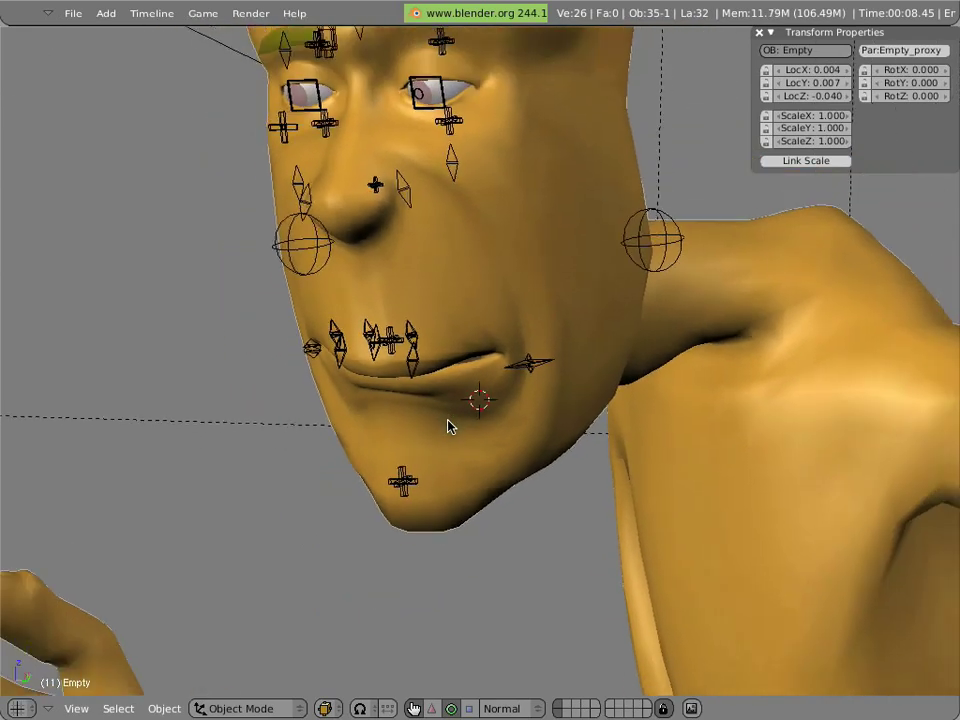
- Lower browmid to about -0.146 in Y and brow.L to about -0.036 in Y
{"action": "middle_click_drag", "start_coordinate": [448, 424], "coordinate": [390, 265]}
{"action": "right_click", "coordinate": [394, 190]}
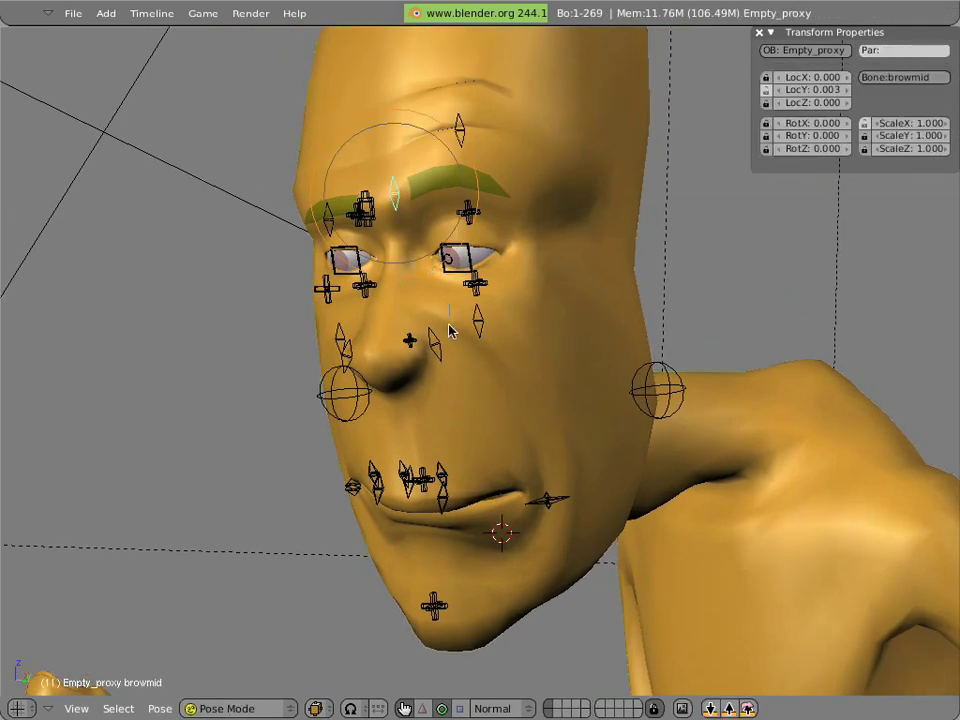
{"action": "key", "text": "g"}
{"action": "left_click", "coordinate": [439, 424]}
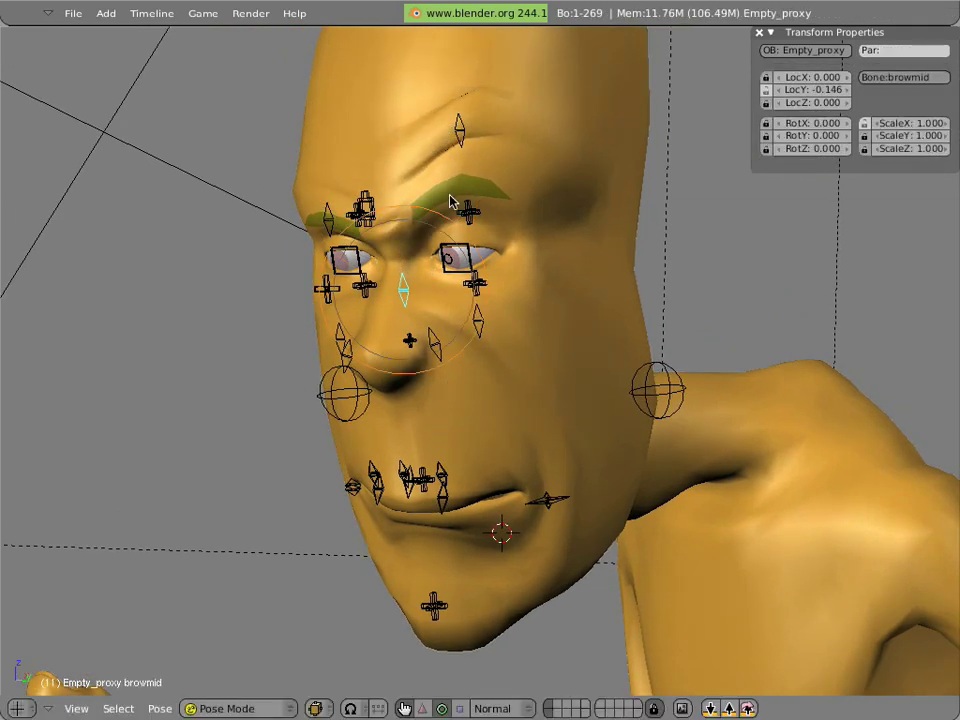
{"action": "right_click", "coordinate": [459, 130]}
{"action": "key", "text": "g"}
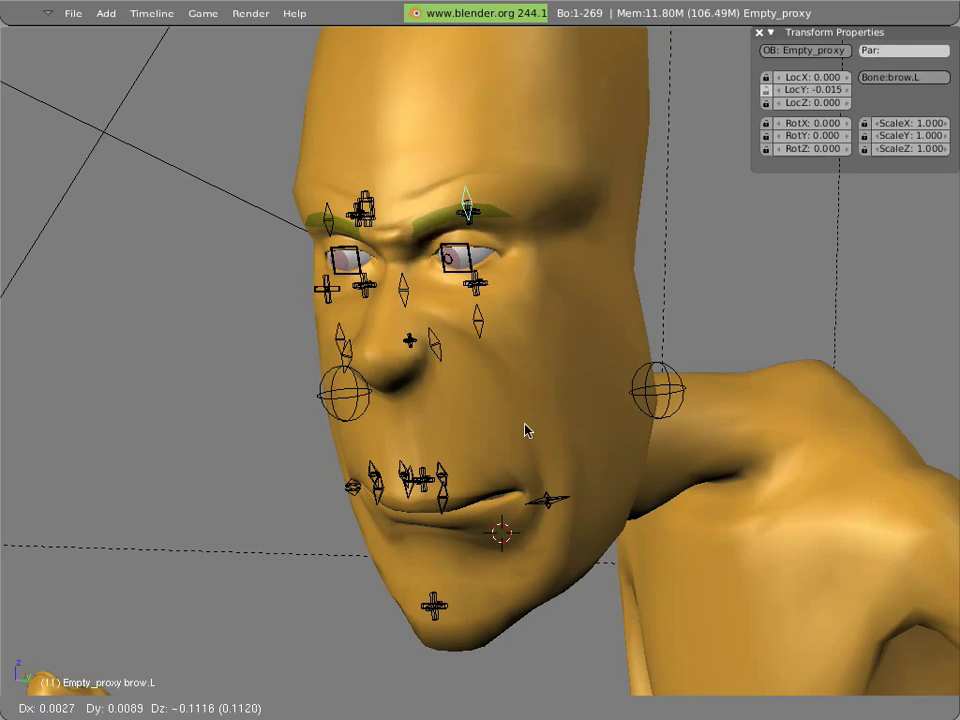
{"action": "left_click", "coordinate": [525, 426]}
- Lower brow.R, browmid and brow.L together, bringing brow.L to about -0.056 in Y
{"action": "right_click", "coordinate": [338, 213]}
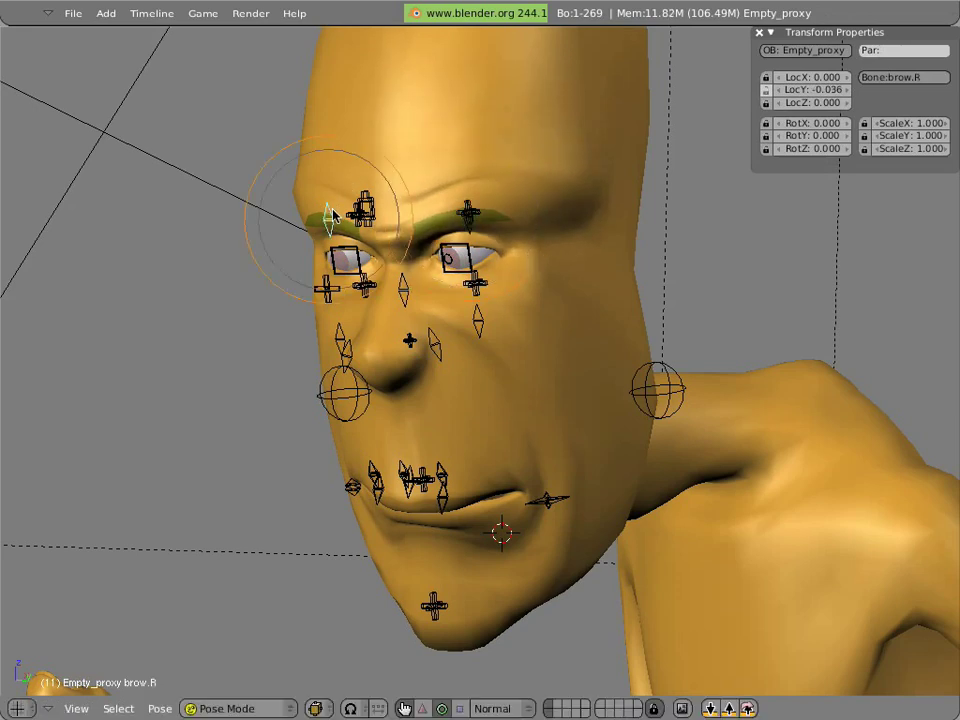
{"action": "right_click", "coordinate": [402, 289], "text": "shift"}
{"action": "right_click", "coordinate": [487, 228], "text": "shift"}
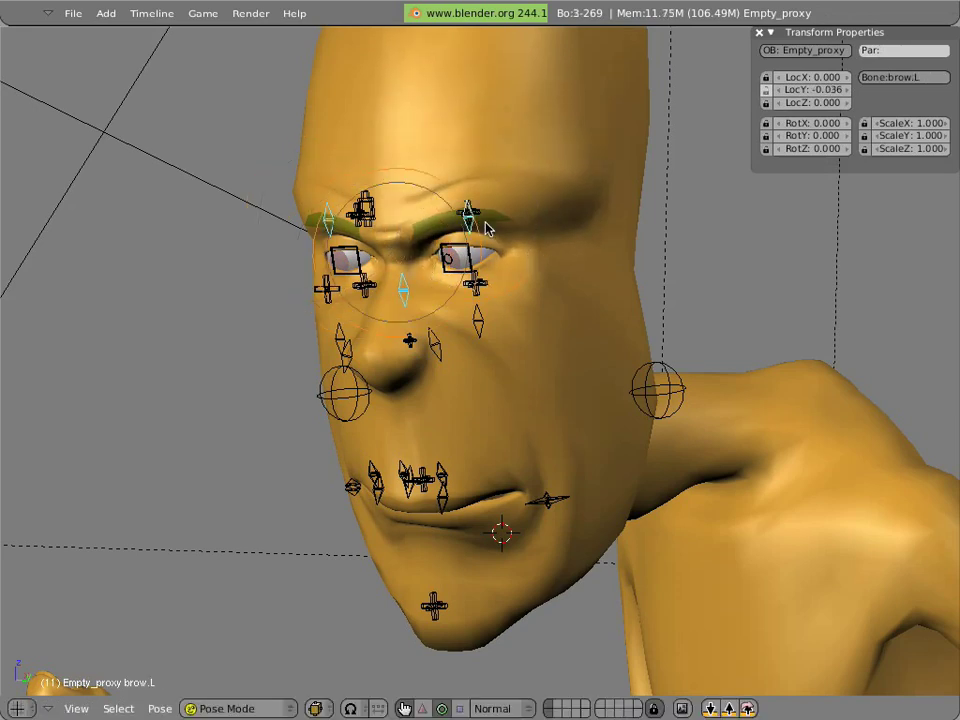
{"action": "key", "text": "g"}
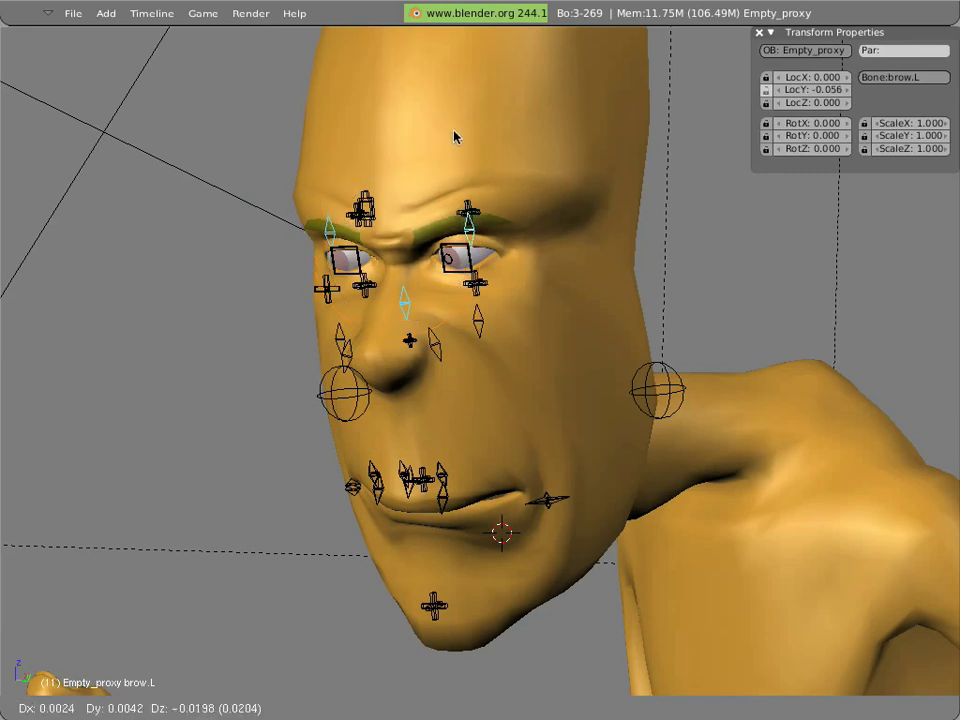
{"action": "left_click", "coordinate": [452, 138]}
- Pinch the inner brows by scaling BOTbrowmid to about -0.068 in X
{"action": "right_click", "coordinate": [381, 205]}
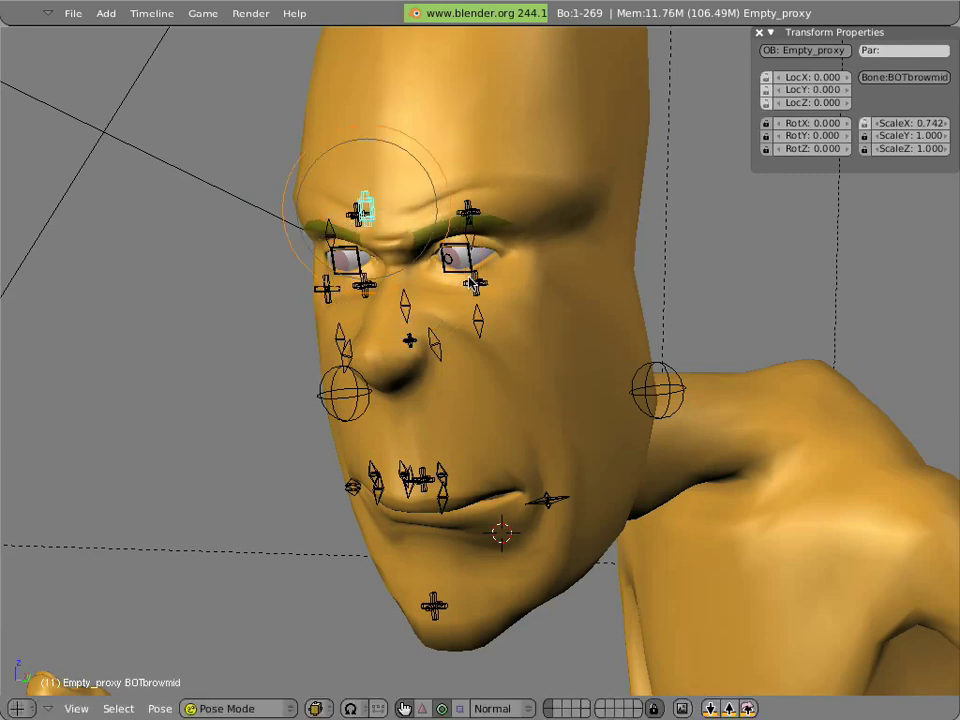
{"action": "key", "text": "s"}
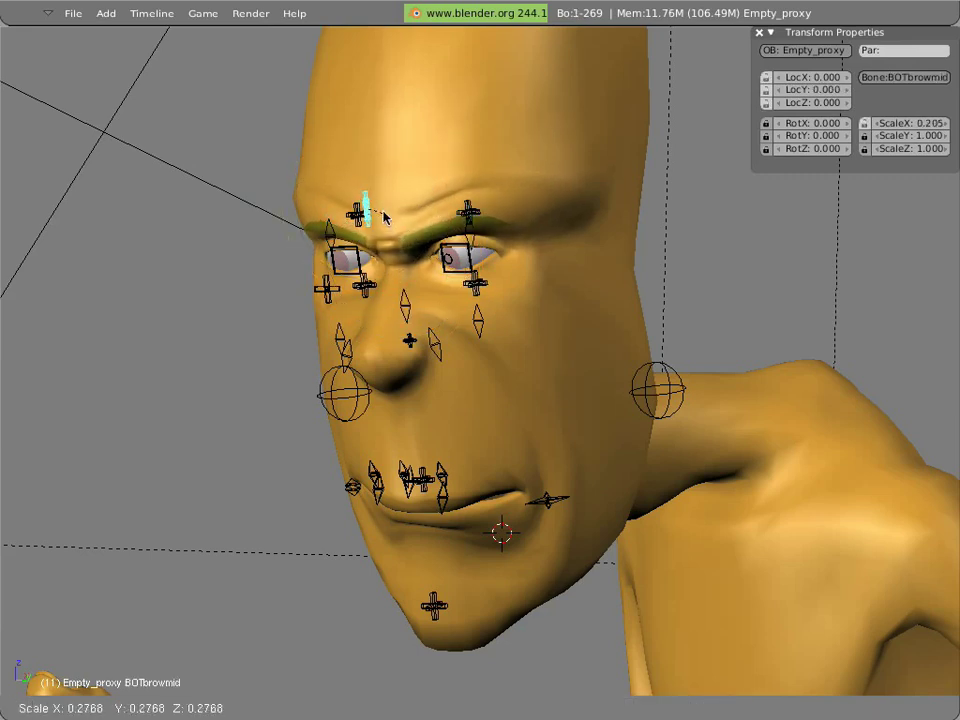
{"action": "right_click", "coordinate": [365, 207]}
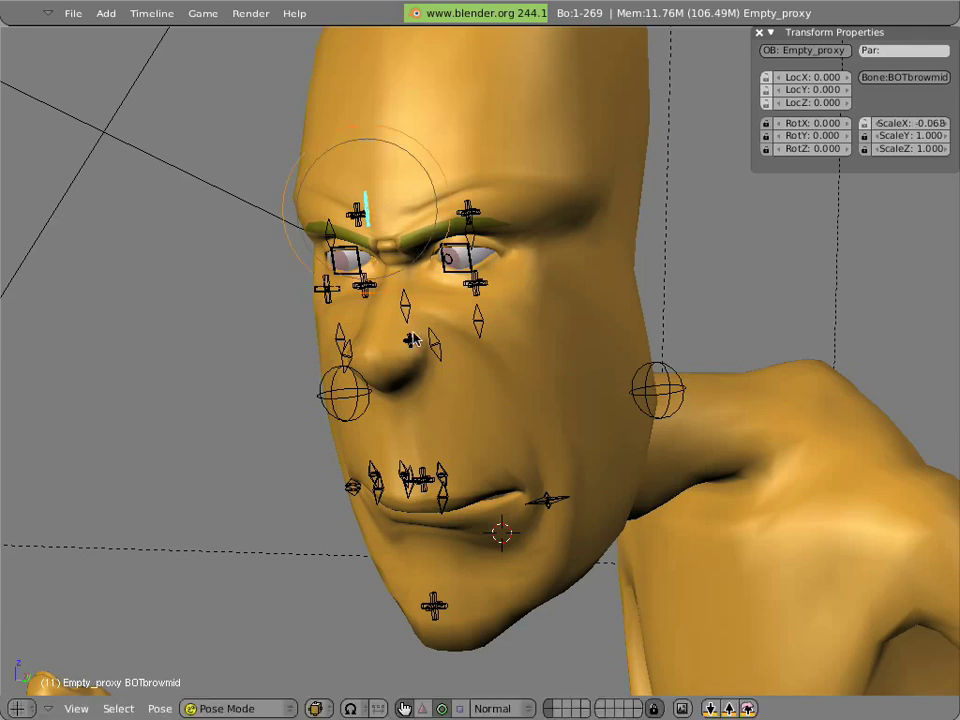
- Raise the nose bone to about -0.020 in X and 0.067 in Y
{"action": "right_click", "coordinate": [437, 372]}
{"action": "key", "text": "g"}
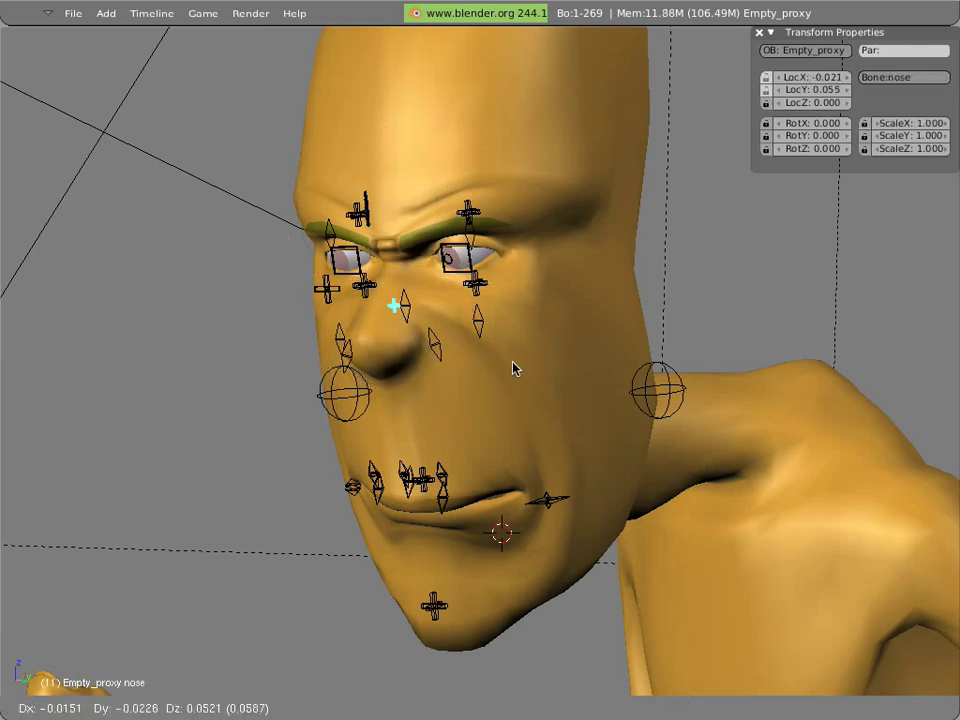
{"action": "left_click", "coordinate": [512, 368]}
{"action": "scroll", "coordinate": [430, 300], "scroll_direction": "up", "scroll_amount": 1}
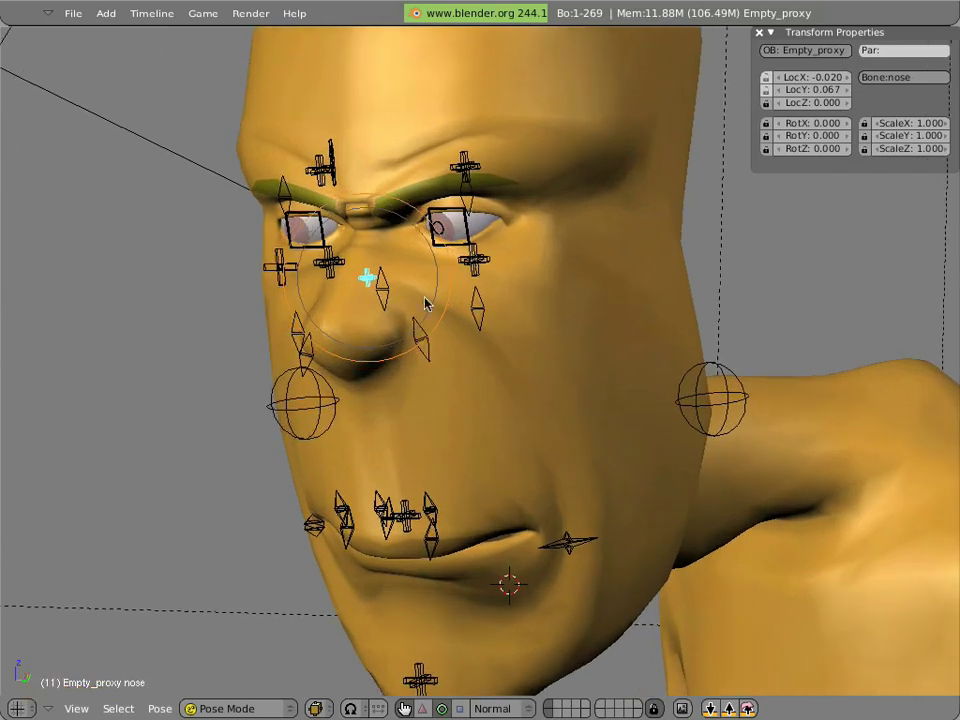
- Close both eyes by scaling BOT_eyelid_L to about 0.093 and BOT_eyelid_R to about 0.125
{"action": "right_click", "coordinate": [452, 258]}
{"action": "key", "text": "s"}
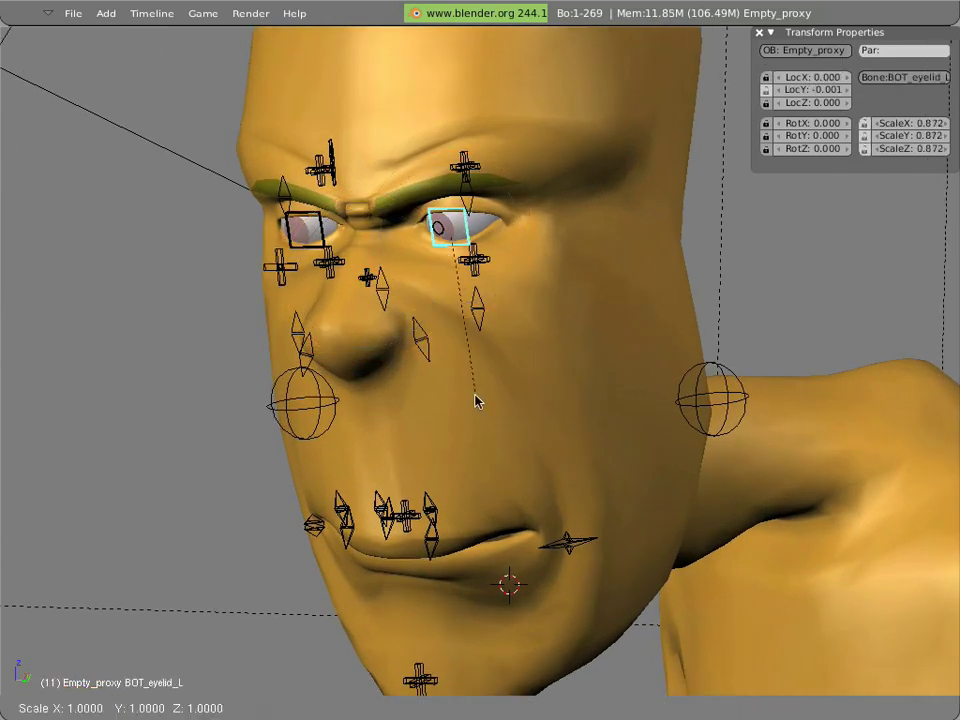
{"action": "left_click", "coordinate": [452, 258]}
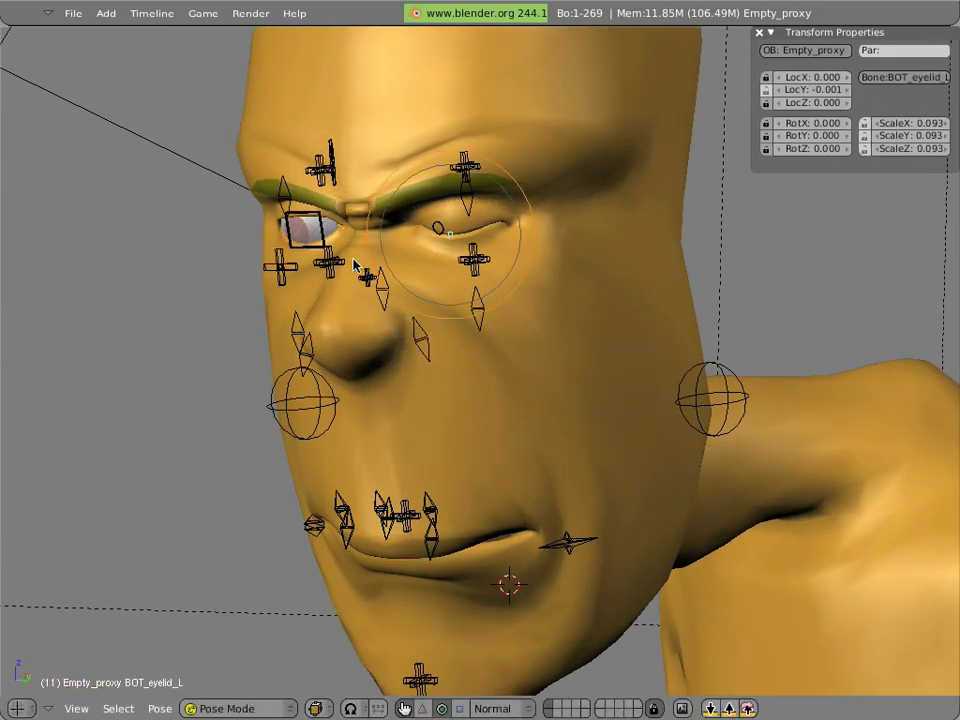
{"action": "right_click", "coordinate": [301, 248]}
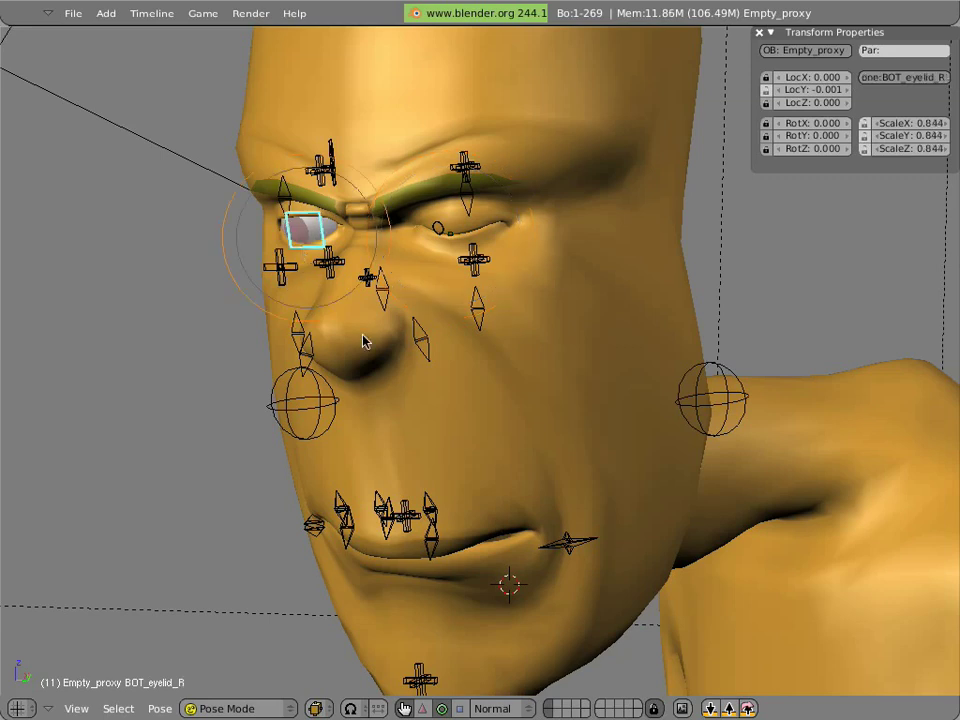
{"action": "key", "text": "s"}
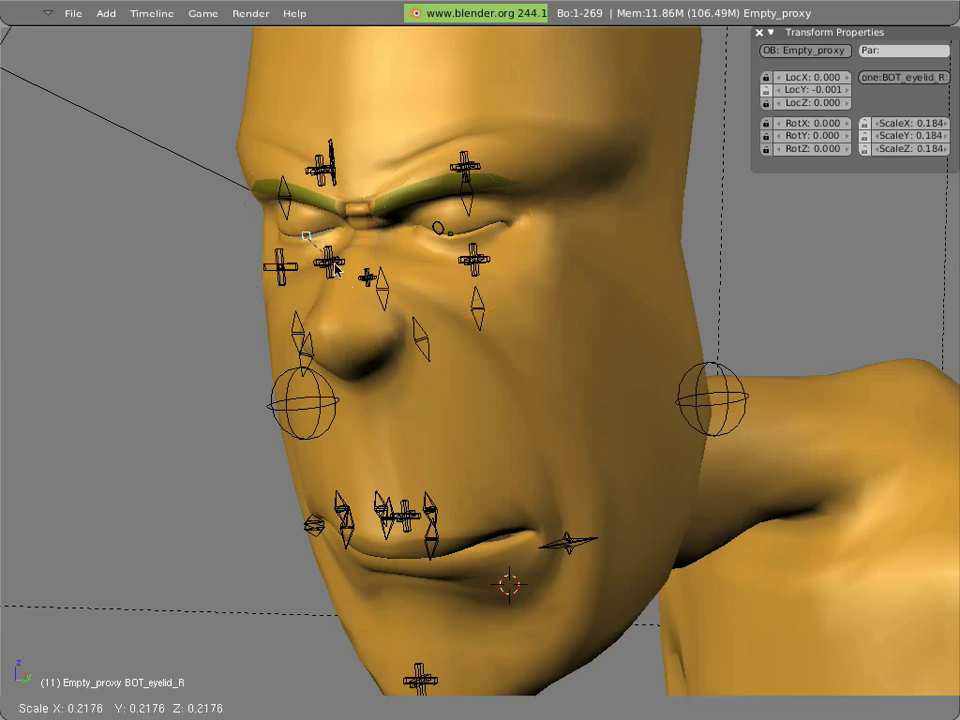
{"action": "left_click", "coordinate": [308, 277]}
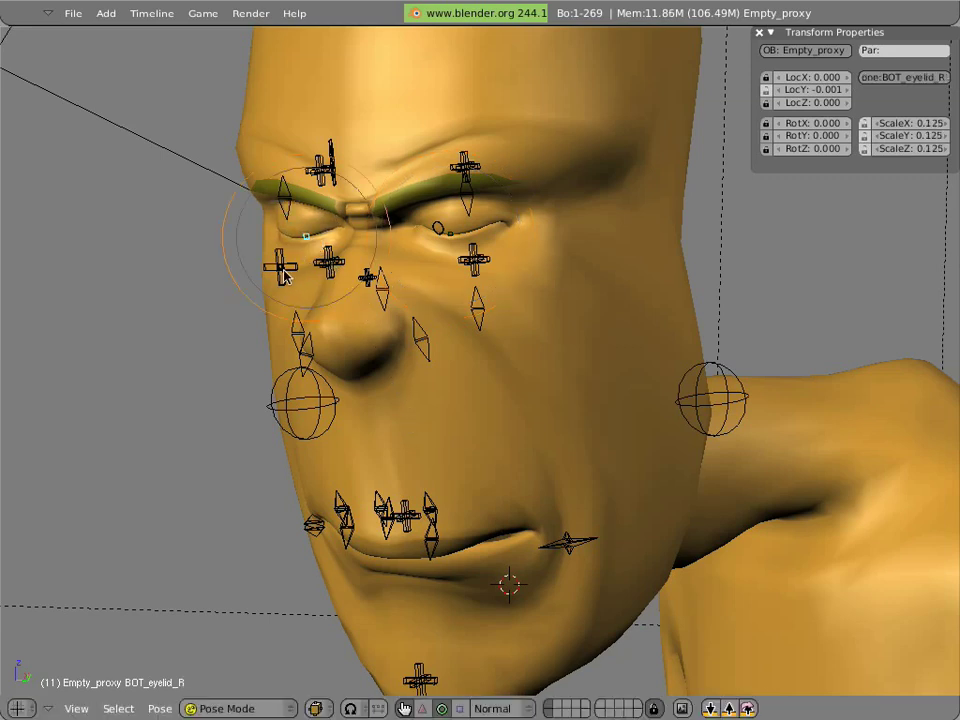
- Move the BOTeyetrak bone to about 0.028 in X and -0.040 in Z
{"action": "right_click", "coordinate": [300, 285]}
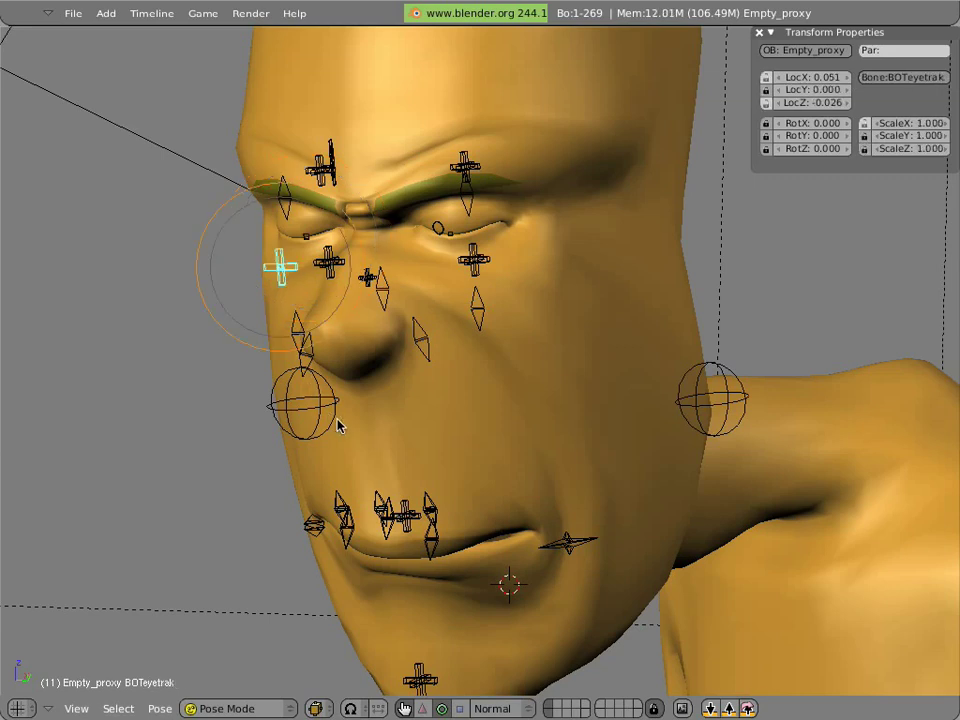
{"action": "key", "text": "g"}
{"action": "left_click", "coordinate": [373, 440]}
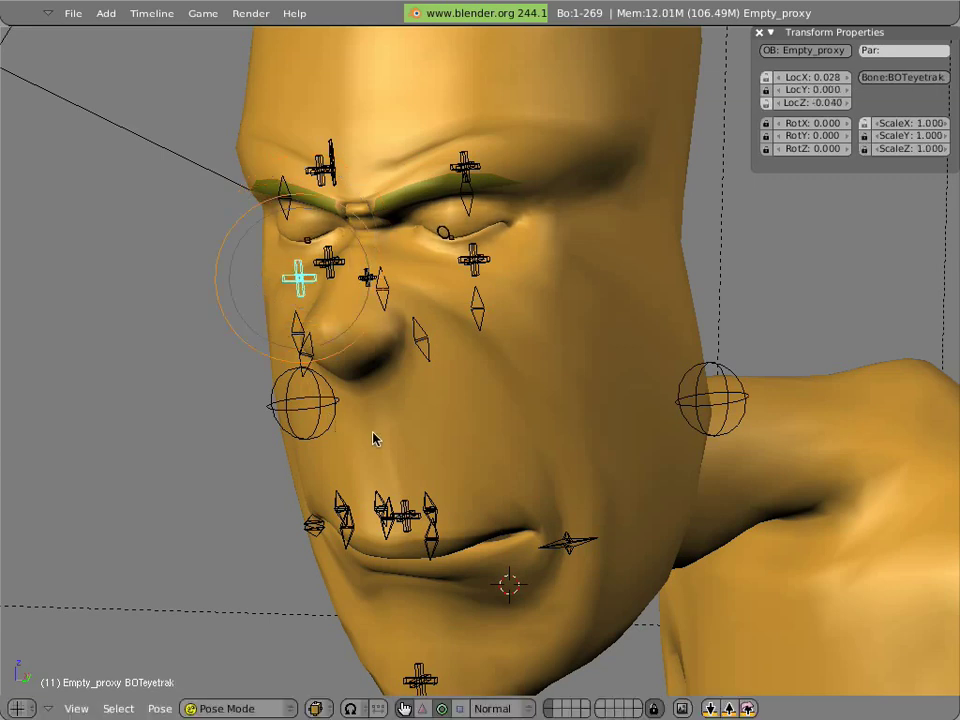
- Raise the cheek.R and cheek.L bones to about 0.071 in Y each
{"action": "right_click", "coordinate": [300, 336]}
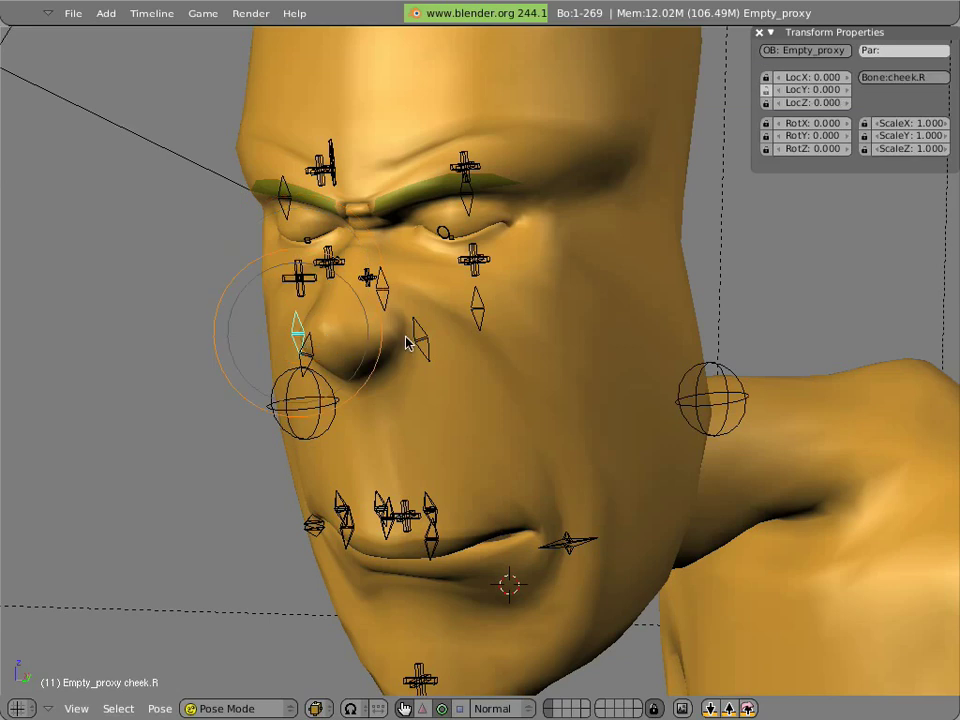
{"action": "left_click", "coordinate": [405, 411]}
{"action": "key", "text": "g"}
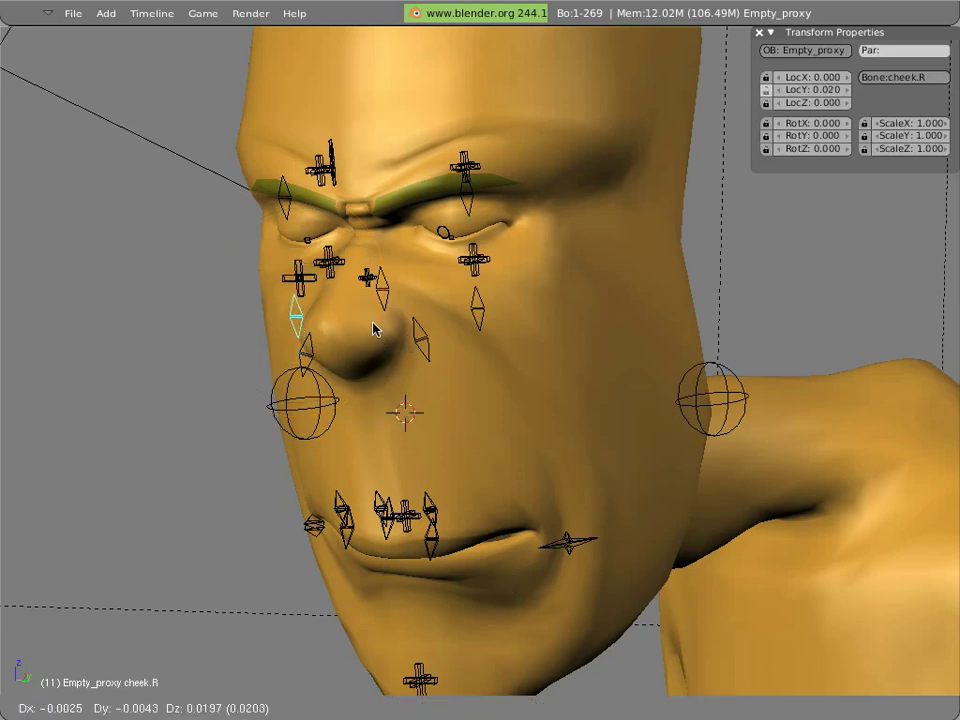
{"action": "left_click", "coordinate": [362, 297]}
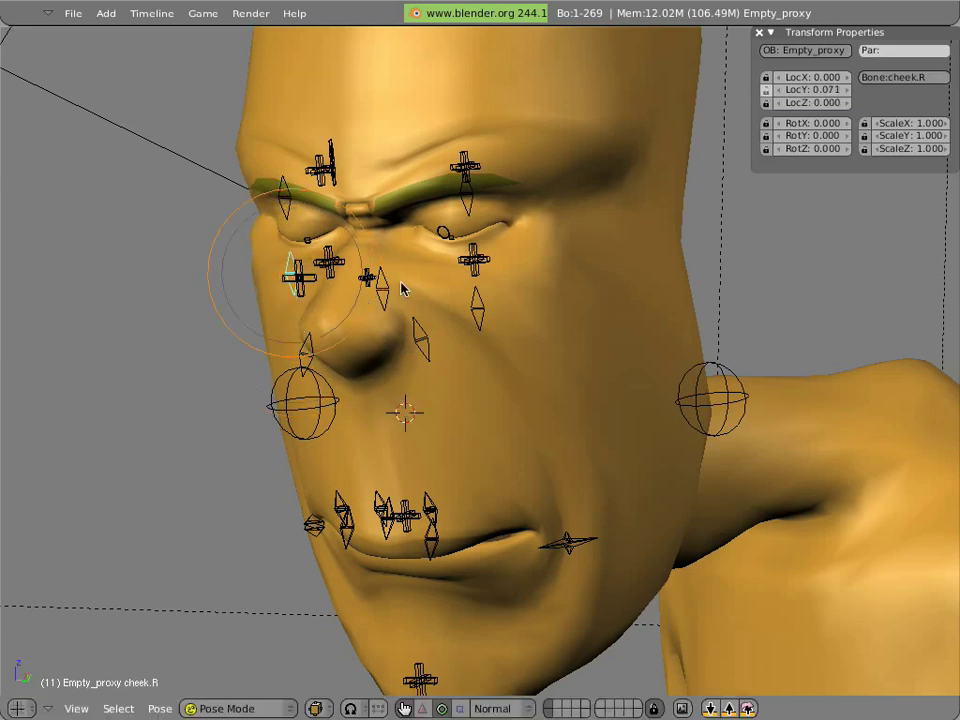
{"action": "right_click", "coordinate": [485, 316]}
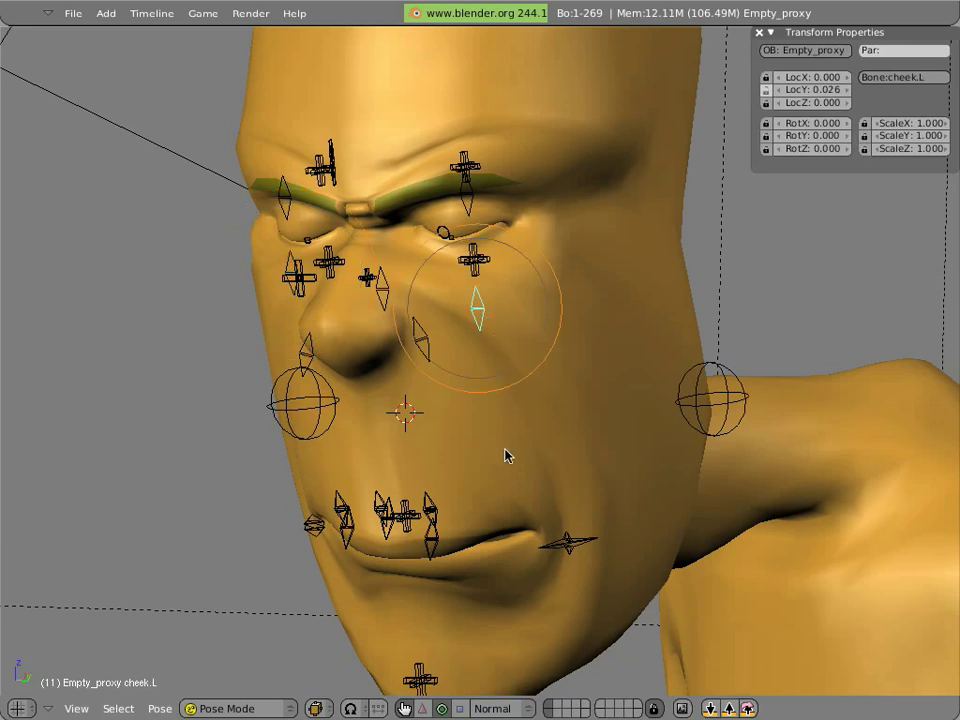
{"action": "key", "text": "g"}
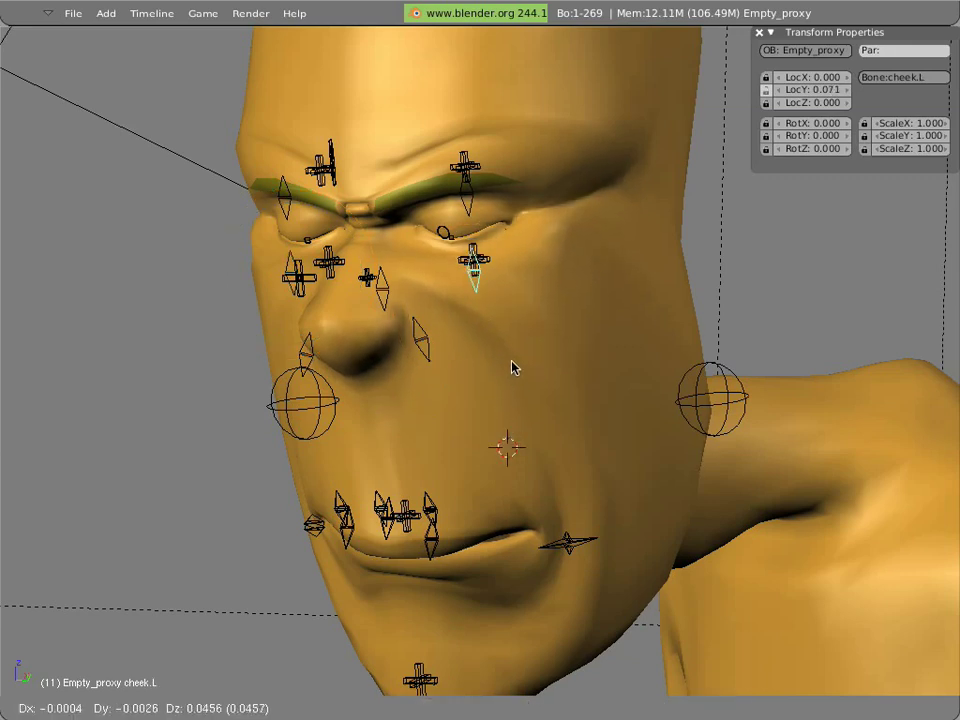
{"action": "left_click", "coordinate": [510, 364]}
- Raise BOT_eyelid_R and BOT_eyelid_L together to about -0.026 in Y
{"action": "right_click", "coordinate": [303, 246]}
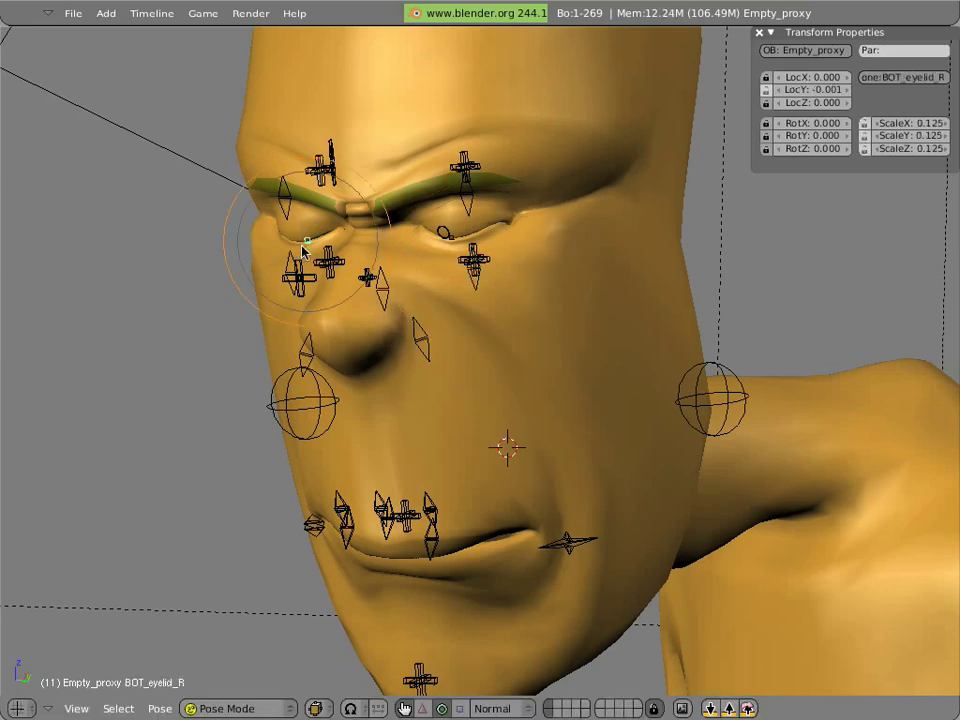
{"action": "right_click", "coordinate": [448, 240], "text": "shift"}
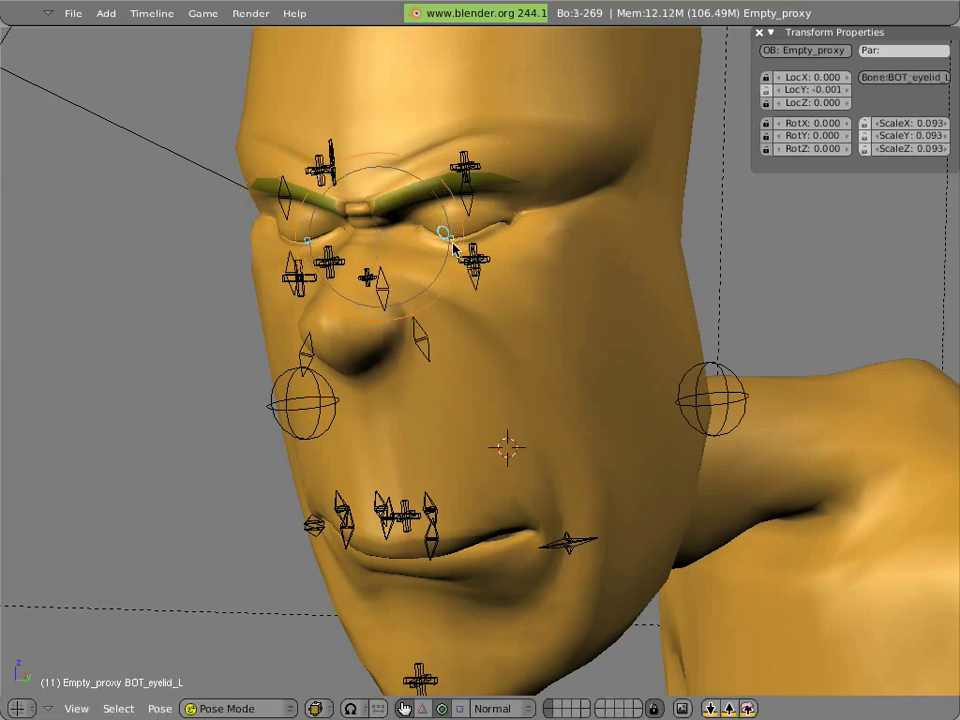
{"action": "right_click", "coordinate": [445, 237], "text": "shift"}
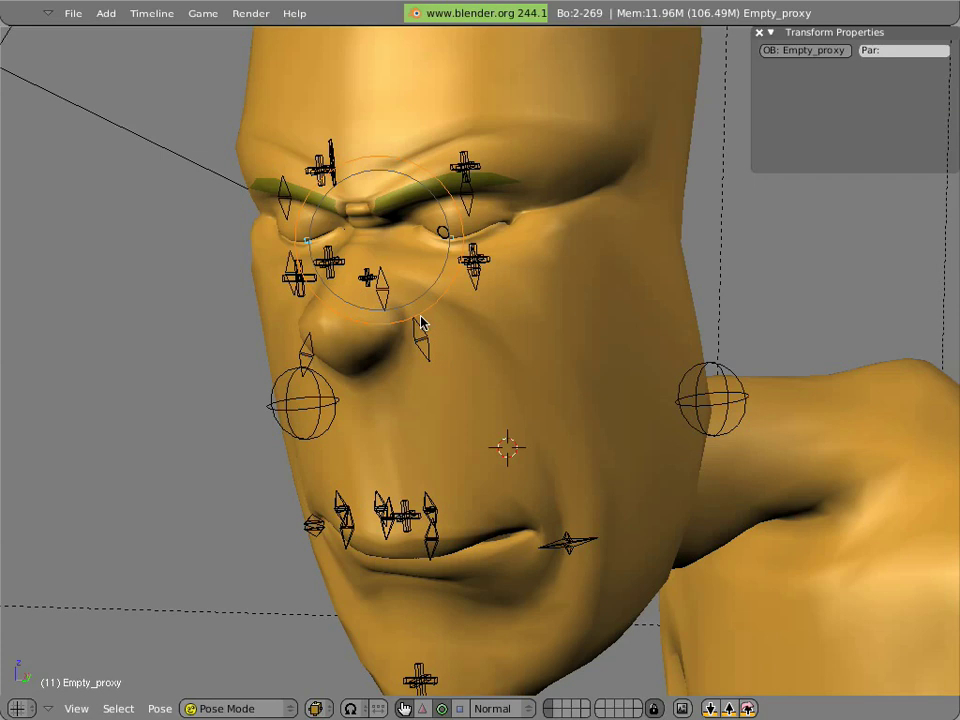
{"action": "left_click", "coordinate": [424, 710]}
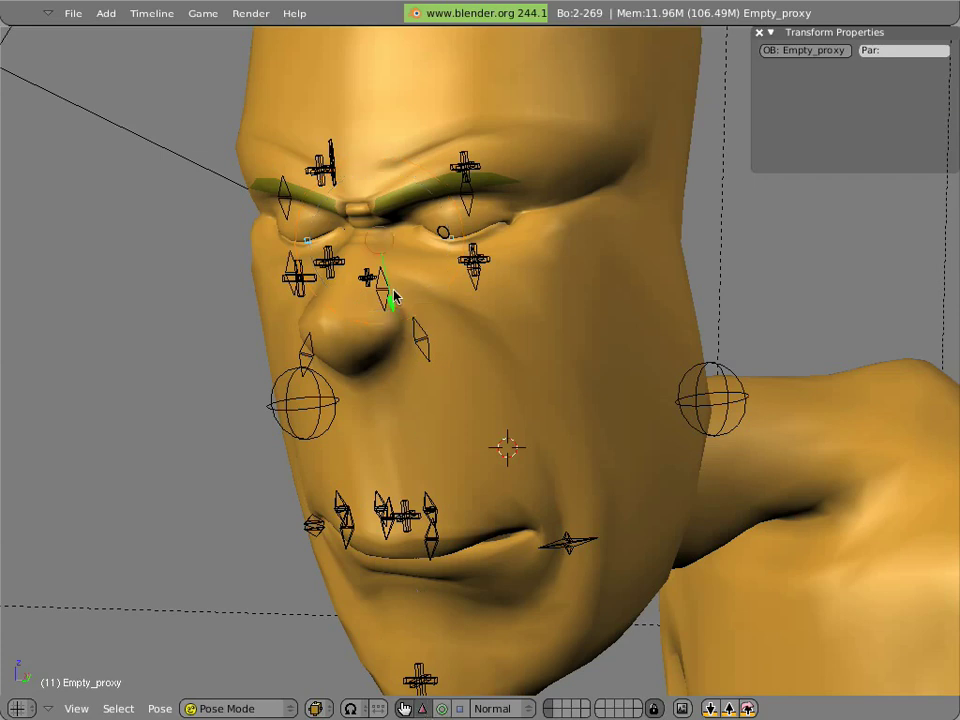
{"action": "left_click_drag", "start_coordinate": [393, 310], "coordinate": [388, 298]}
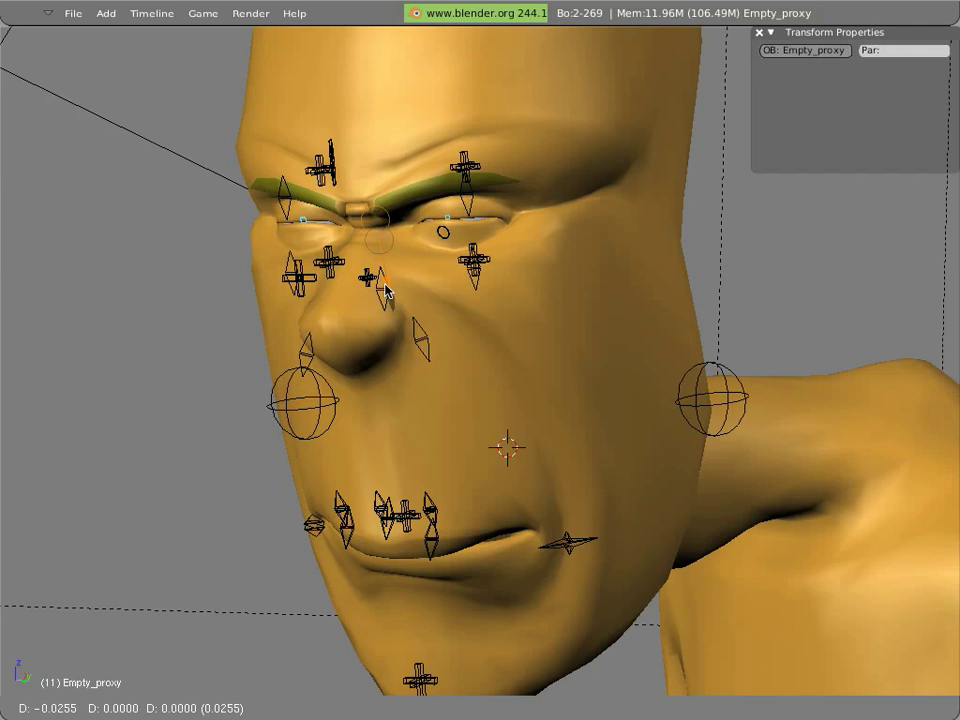
{"action": "left_click", "coordinate": [385, 290]}
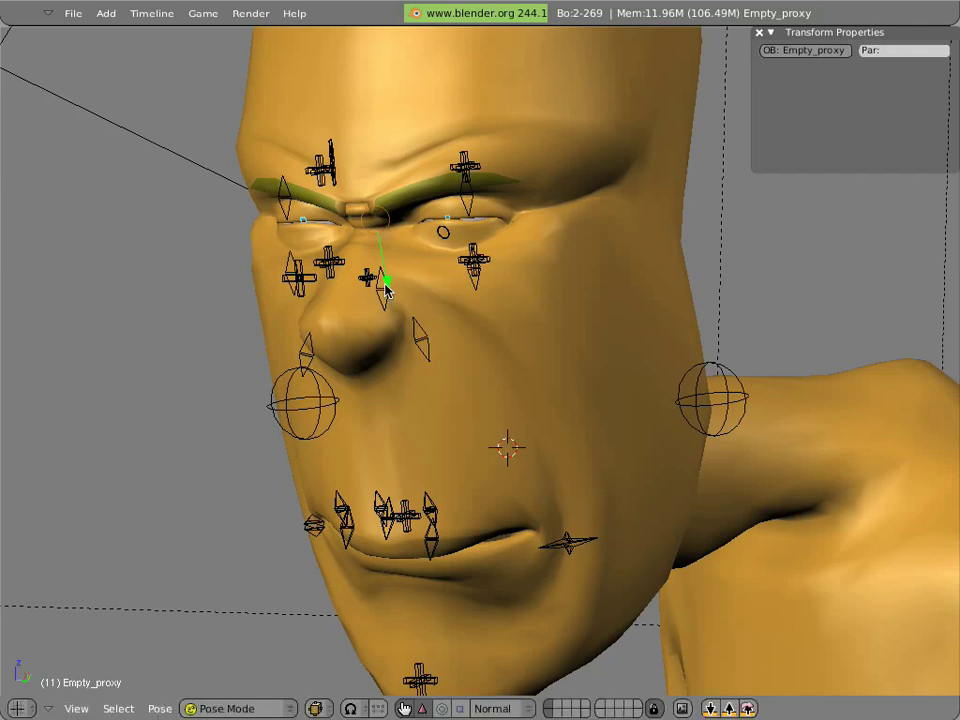
- Rescale BOT_eyelid_L slightly and scale BOT_eyelid_R to about 0.110
{"action": "right_click", "coordinate": [444, 212]}
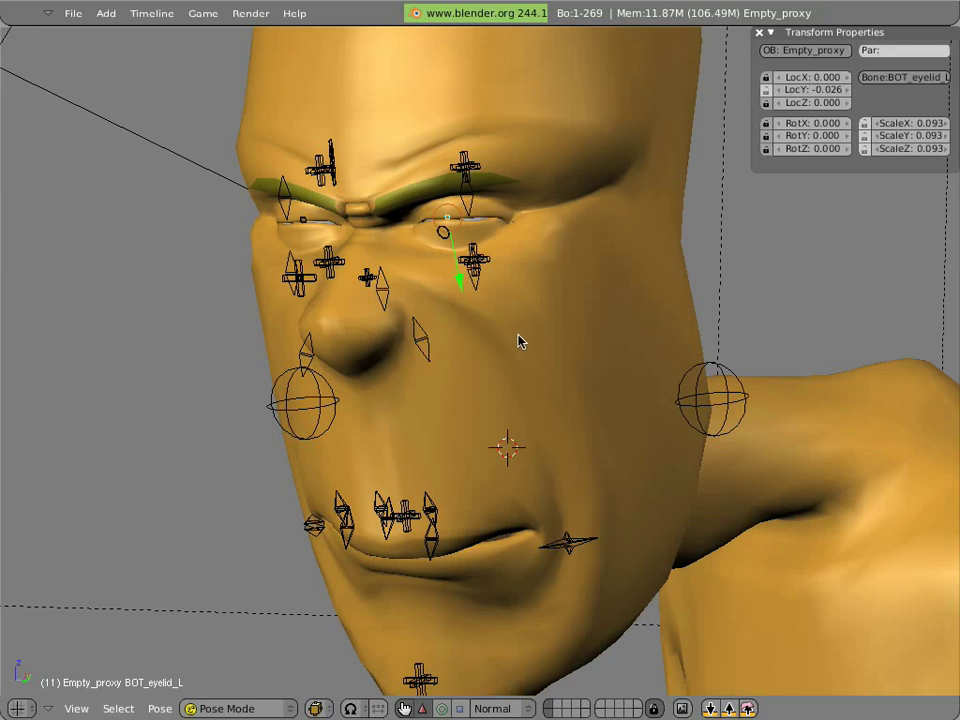
{"action": "key", "text": "s"}
{"action": "left_click", "coordinate": [497, 315]}
{"action": "right_click", "coordinate": [306, 226]}
{"action": "key", "text": "s"}
{"action": "left_click", "coordinate": [455, 394]}
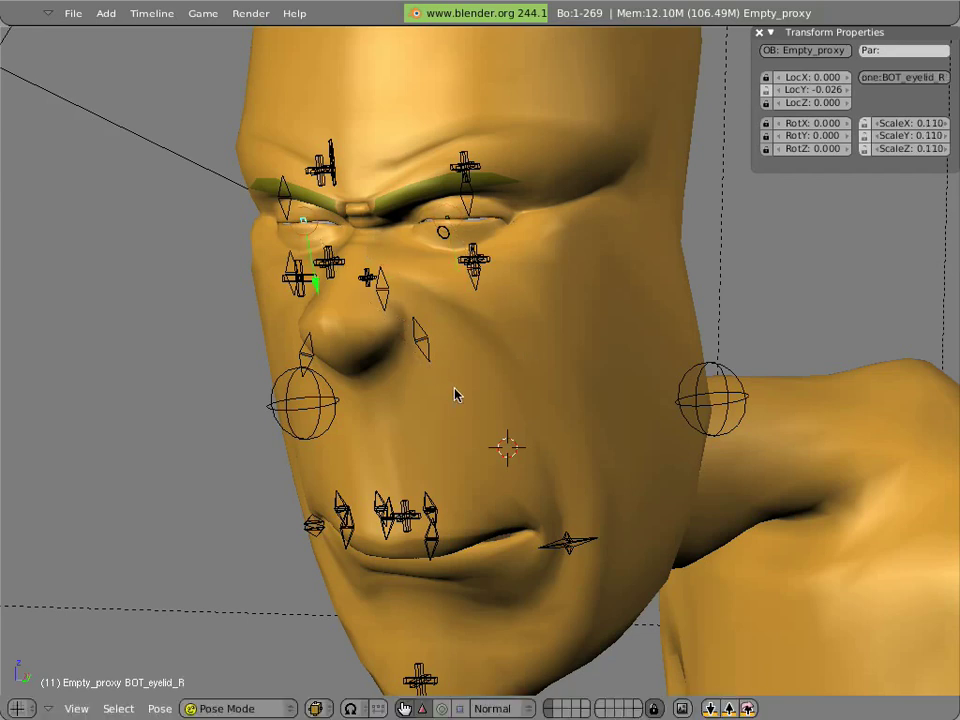
- Raise the eyebot.R and eyebot.L bones together to about 0.033 in Y
{"action": "right_click", "coordinate": [328, 262]}
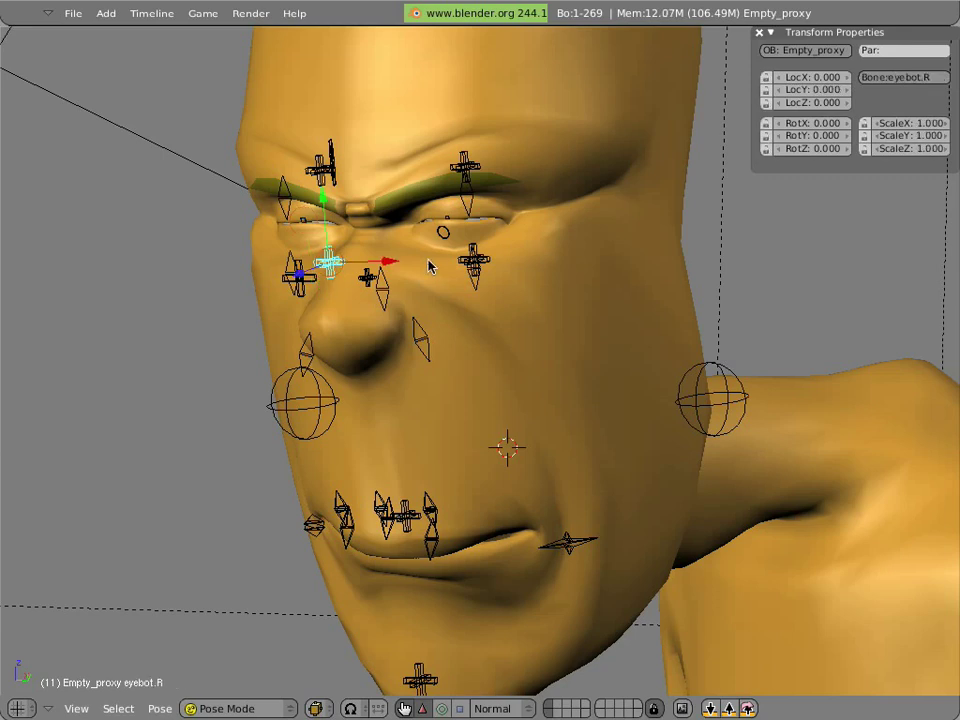
{"action": "right_click", "coordinate": [496, 260], "text": "shift"}
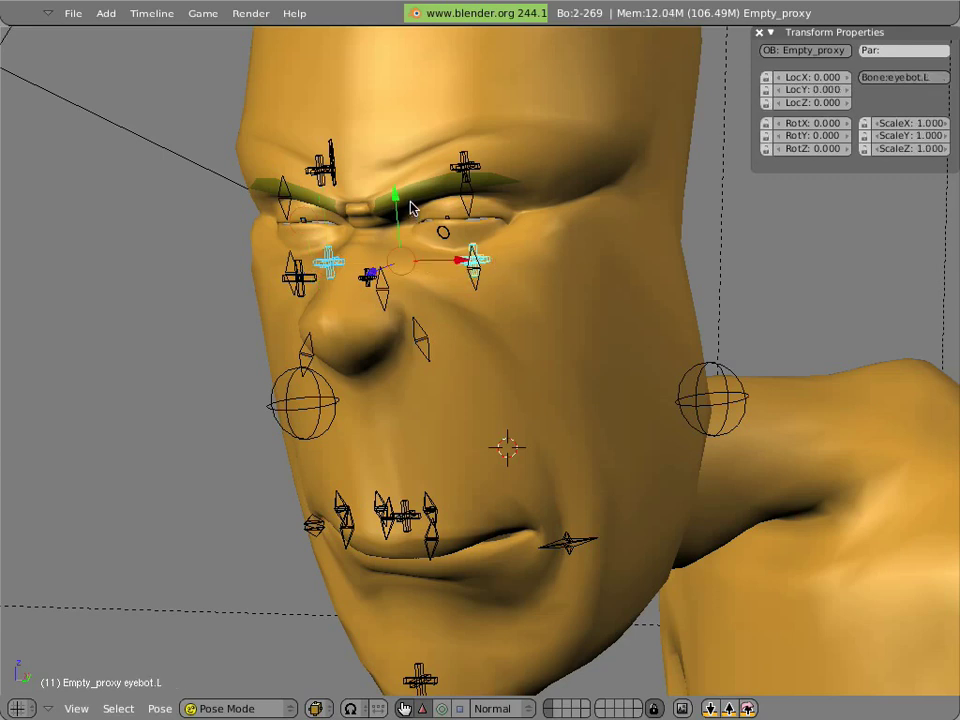
{"action": "key", "text": "g"}
{"action": "key", "text": "Escape"}
{"action": "left_click_drag", "start_coordinate": [397, 207], "coordinate": [336, 169]}
- Lower both eyetop bones toward the eyes, and shift them slightly upward together with both eyebot bones
{"action": "right_click", "coordinate": [312, 169]}
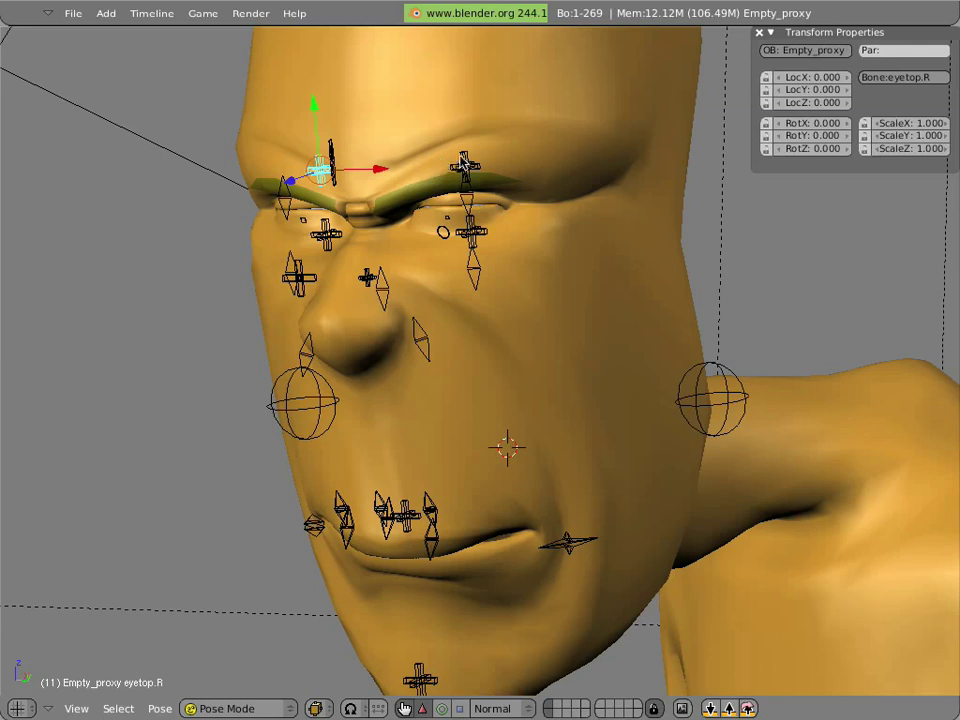
{"action": "right_click", "coordinate": [466, 166], "text": "shift"}
{"action": "left_click_drag", "start_coordinate": [386, 107], "coordinate": [388, 117]}
{"action": "right_click", "coordinate": [330, 232], "text": "shift"}
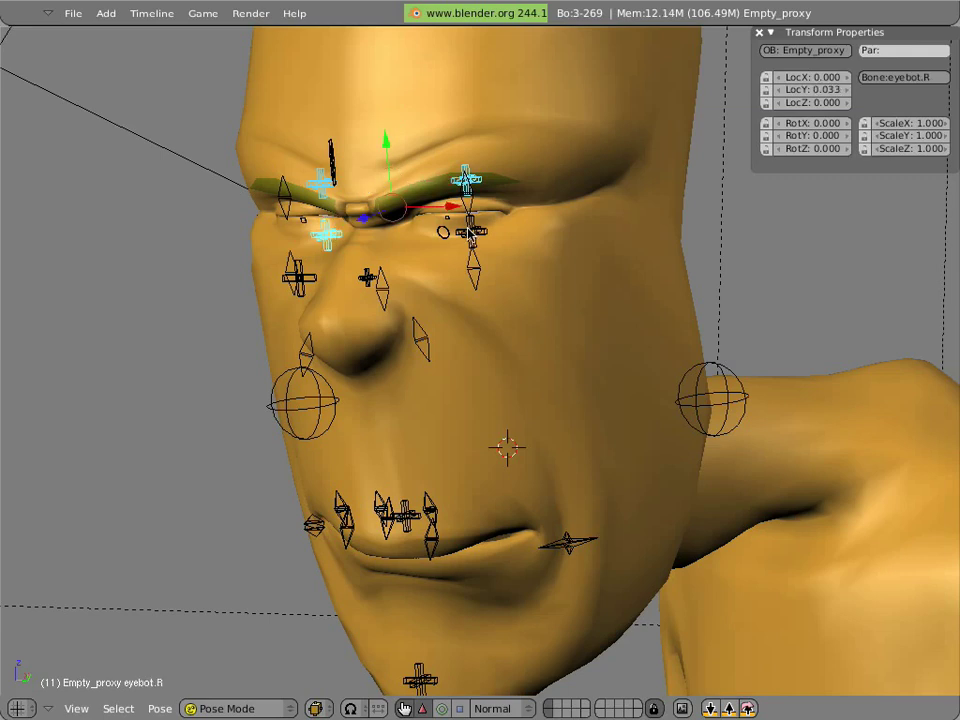
{"action": "right_click", "coordinate": [469, 232], "text": "shift"}
{"action": "left_click_drag", "start_coordinate": [394, 146], "coordinate": [392, 143]}
- Raise cheek.L to about 0.086 and cheek.R to about 0.093 in Y
{"action": "right_click", "coordinate": [475, 257]}
{"action": "left_click_drag", "start_coordinate": [468, 208], "coordinate": [465, 193]}
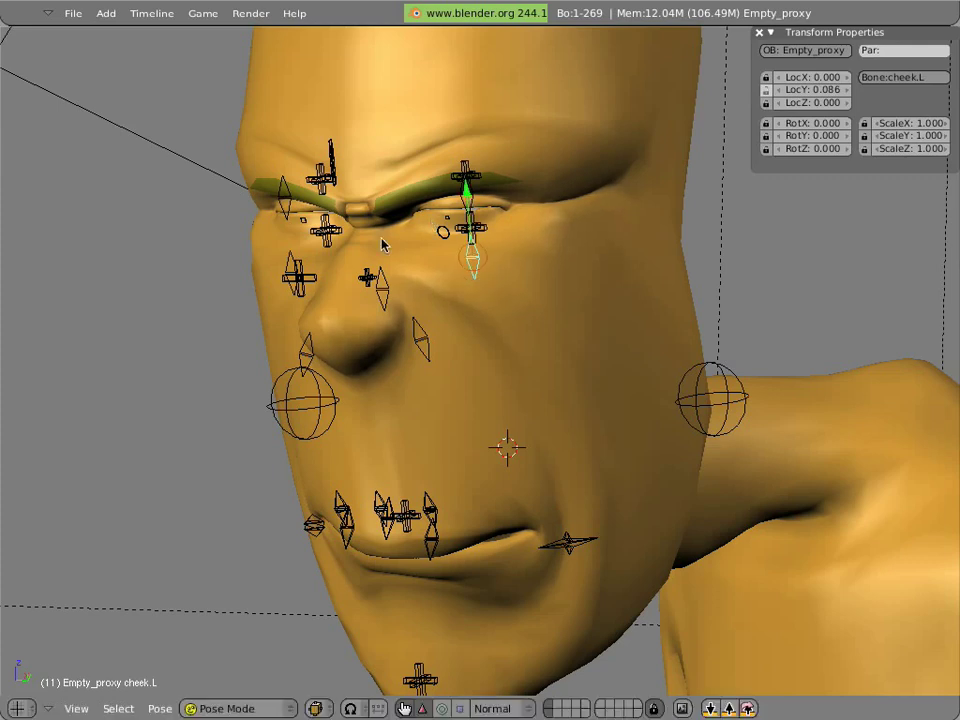
{"action": "right_click", "coordinate": [288, 255]}
{"action": "left_click_drag", "start_coordinate": [285, 212], "coordinate": [285, 197]}
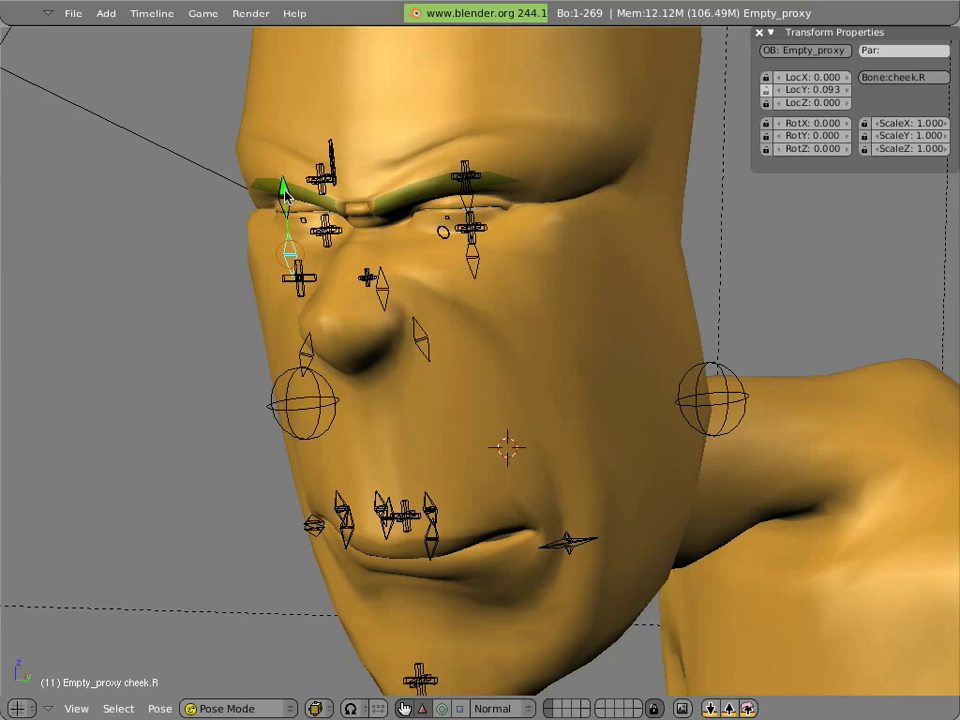
- Raise sneer.L to about 0.052 and sneer.R to about 0.050 in Y
{"action": "right_click", "coordinate": [418, 341]}
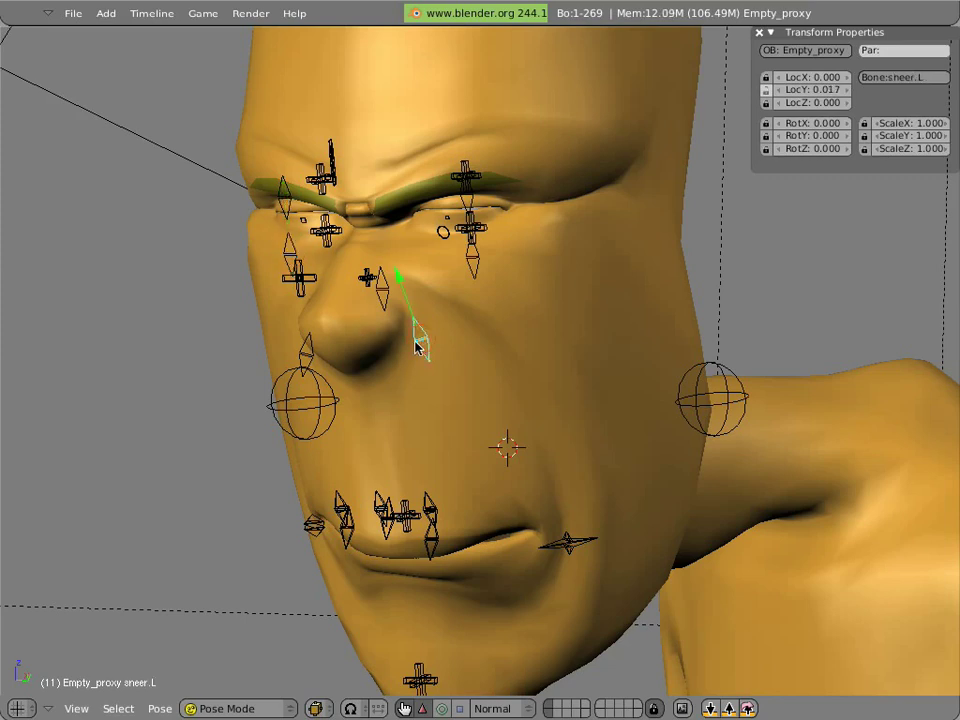
{"action": "left_click_drag", "start_coordinate": [396, 276], "coordinate": [392, 266]}
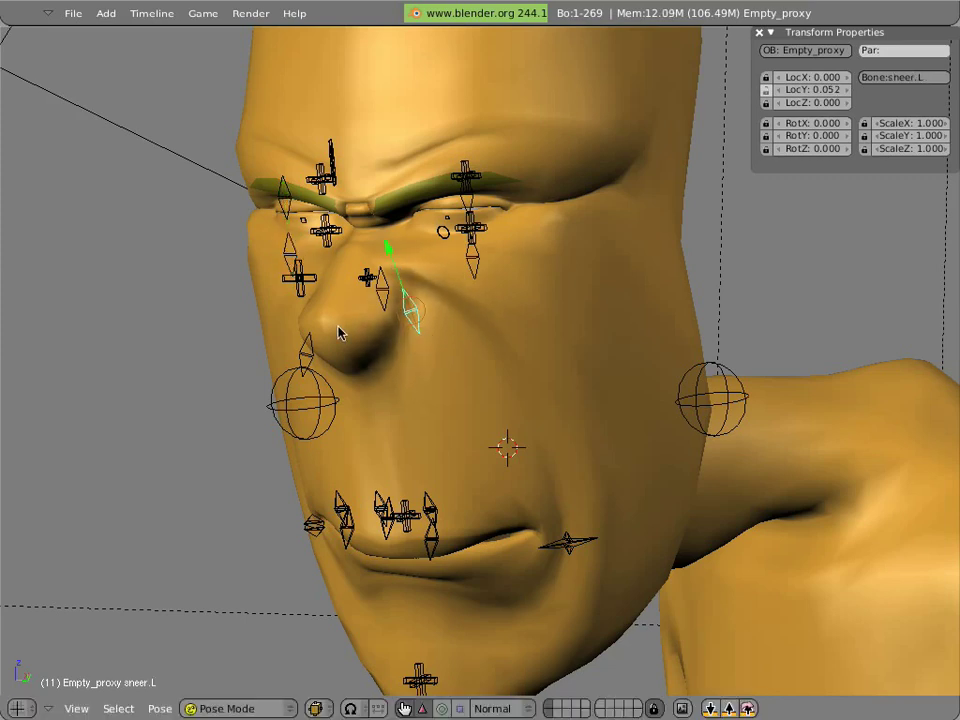
{"action": "right_click", "coordinate": [318, 332]}
{"action": "left_click_drag", "start_coordinate": [315, 296], "coordinate": [331, 264]}
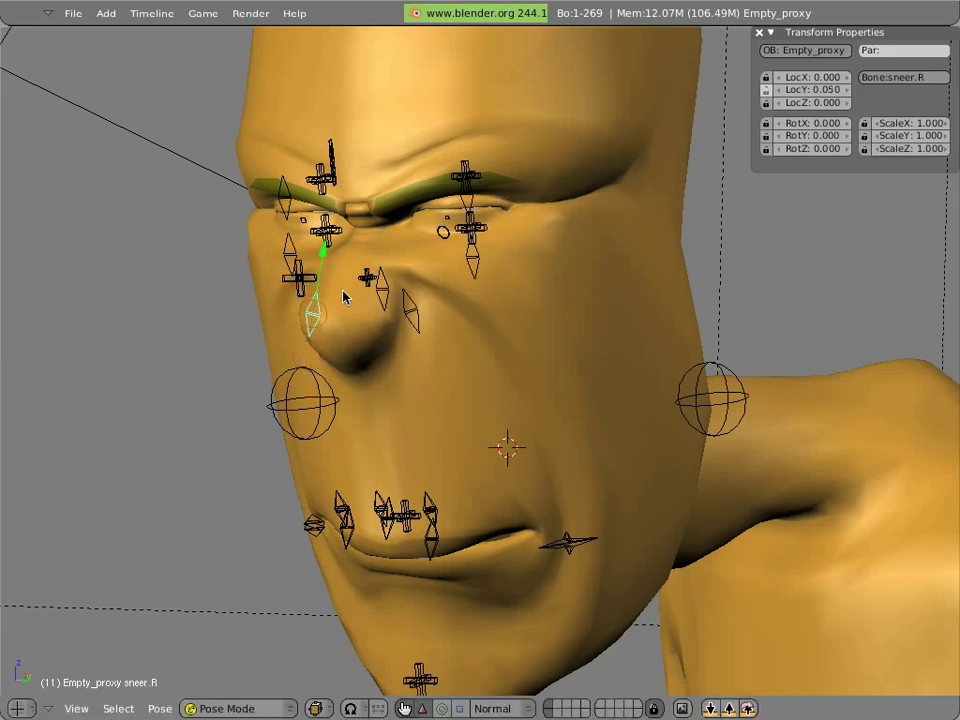
- Lift the upper and lower lip bones on both sides, bringing upperlip.L to about 0.017 and upperlip.R to about 0.008 in Y
{"action": "right_click", "coordinate": [431, 506]}
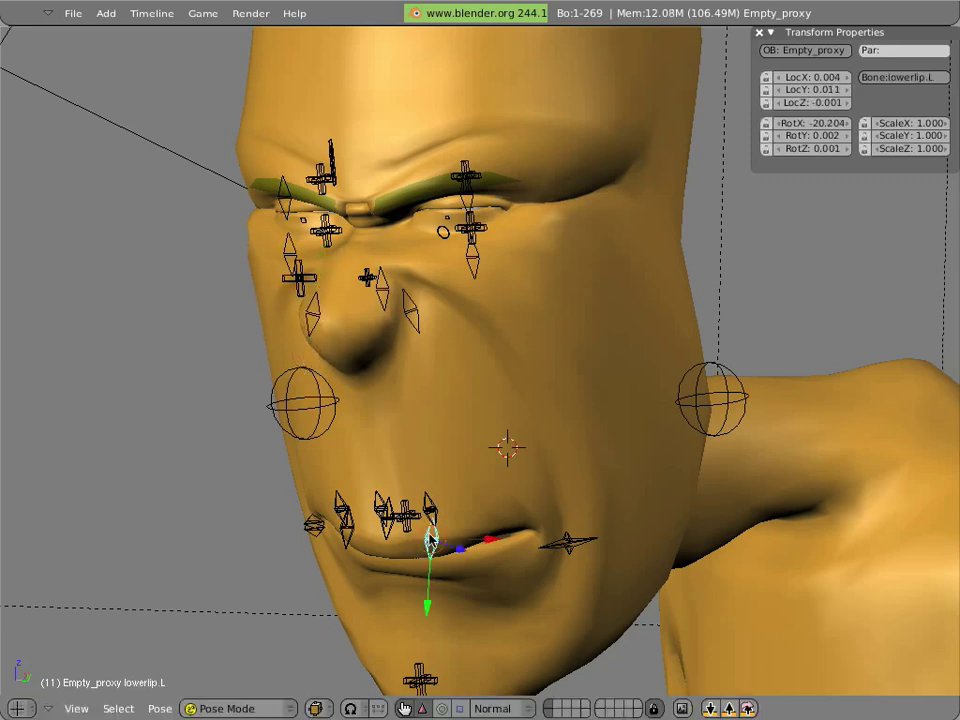
{"action": "left_click", "coordinate": [522, 590]}
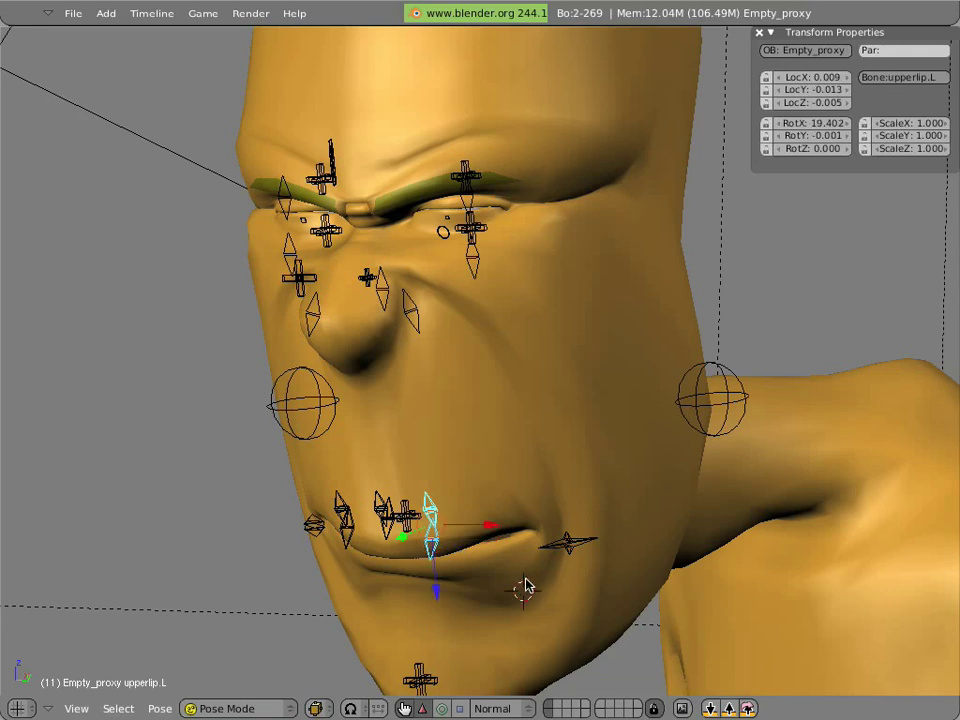
{"action": "key", "text": "g"}
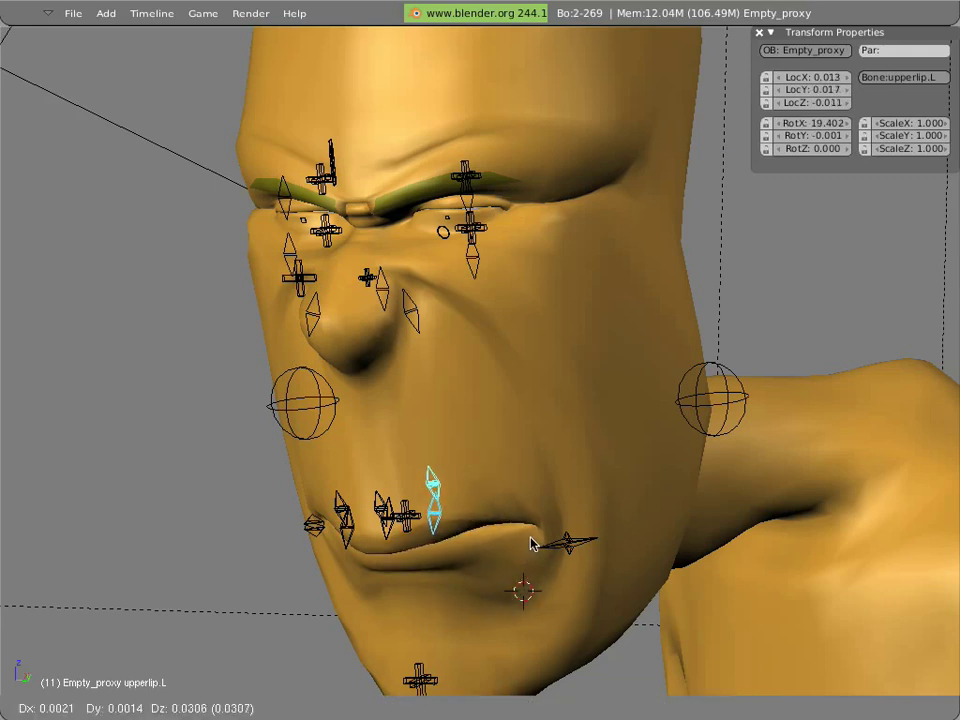
{"action": "left_click", "coordinate": [531, 544]}
{"action": "right_click", "coordinate": [343, 512]}
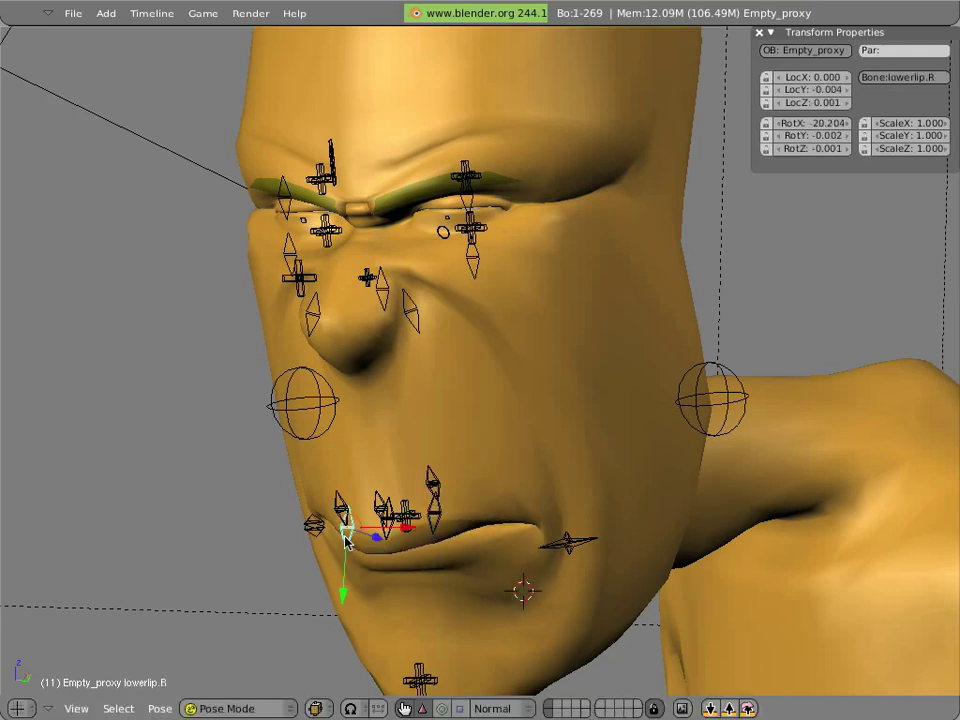
{"action": "key", "text": "g"}
{"action": "left_click", "coordinate": [431, 572]}
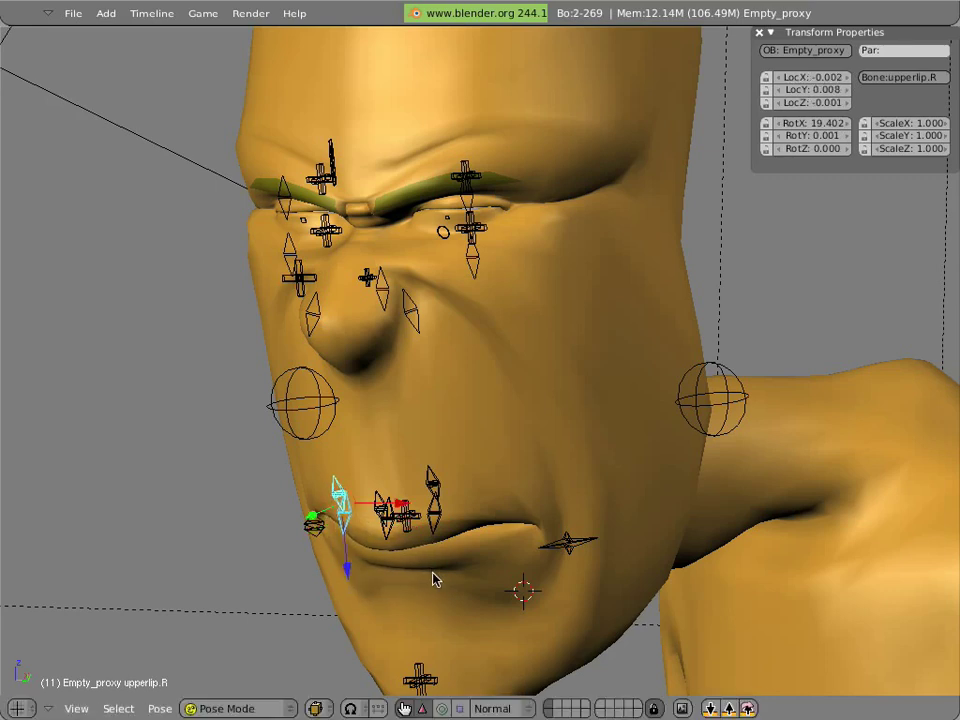
- Squash the head by lowering the tophead bone to about -0.160 in Y
{"action": "scroll", "coordinate": [423, 348], "scroll_direction": "down", "scroll_amount": 8}
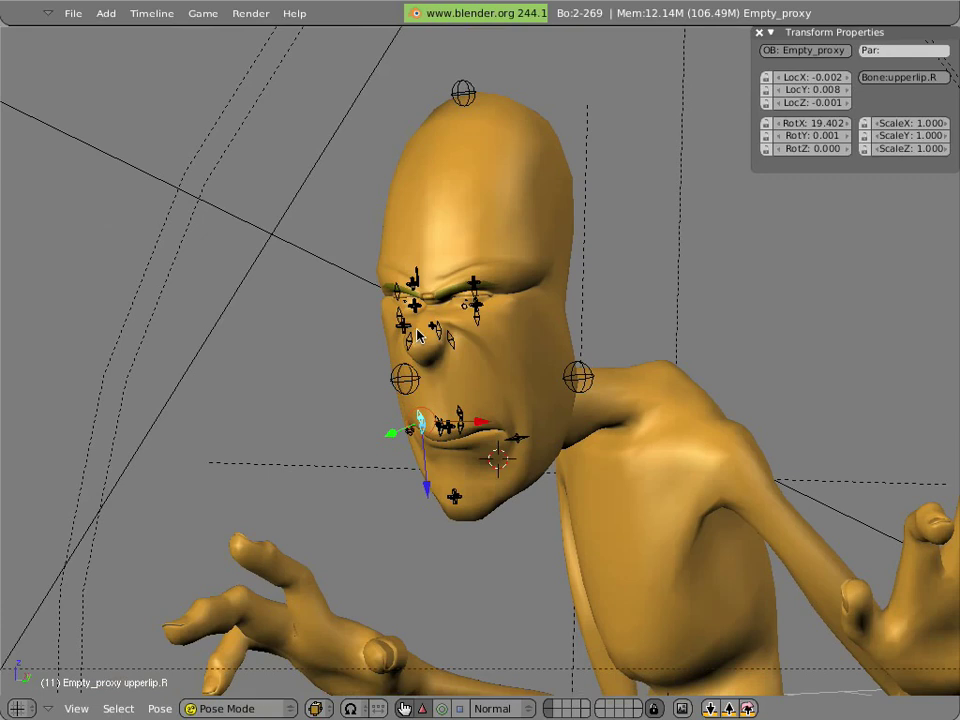
{"action": "right_click", "coordinate": [462, 93]}
{"action": "key", "text": "g"}
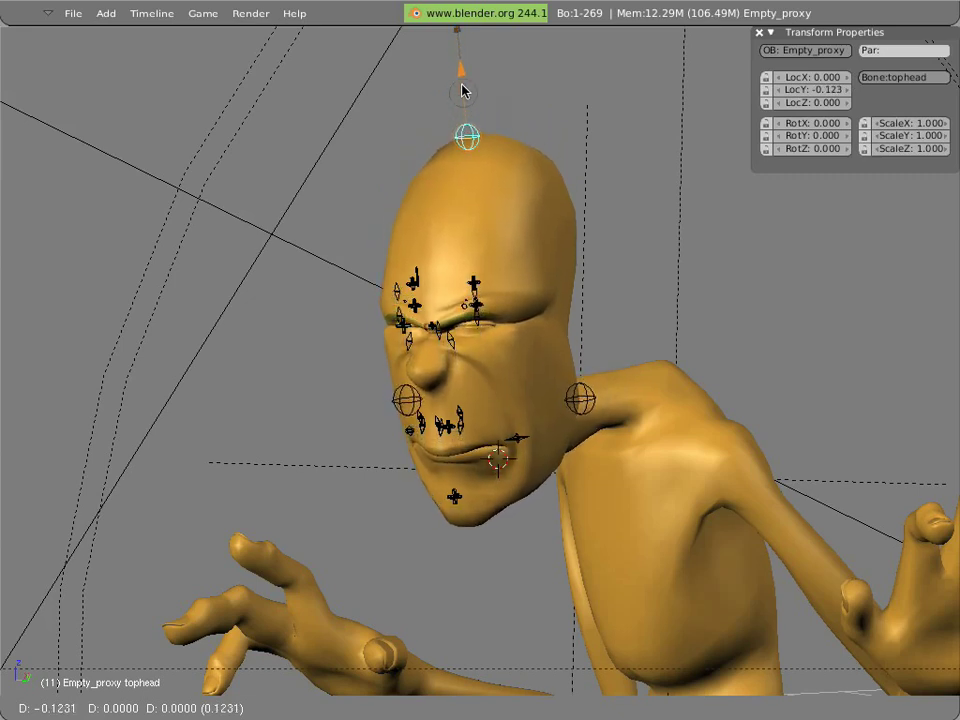
{"action": "left_click", "coordinate": [462, 93]}
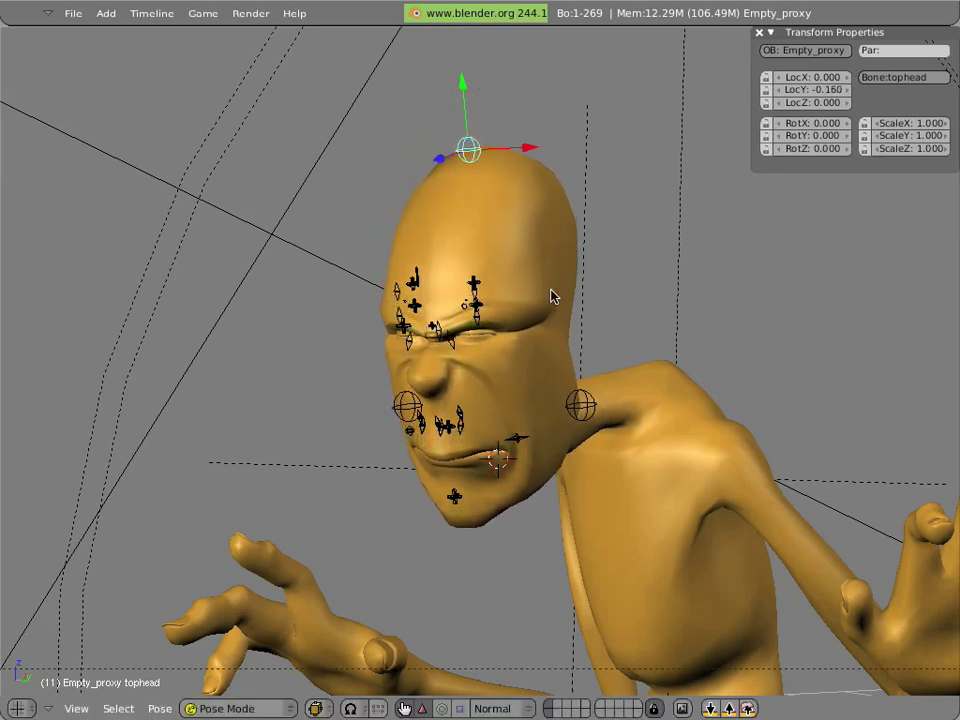
- Widen the head by moving sidehead.L to about 0.063 and sidehead.R to about -0.064 in X
{"action": "right_click", "coordinate": [572, 409]}
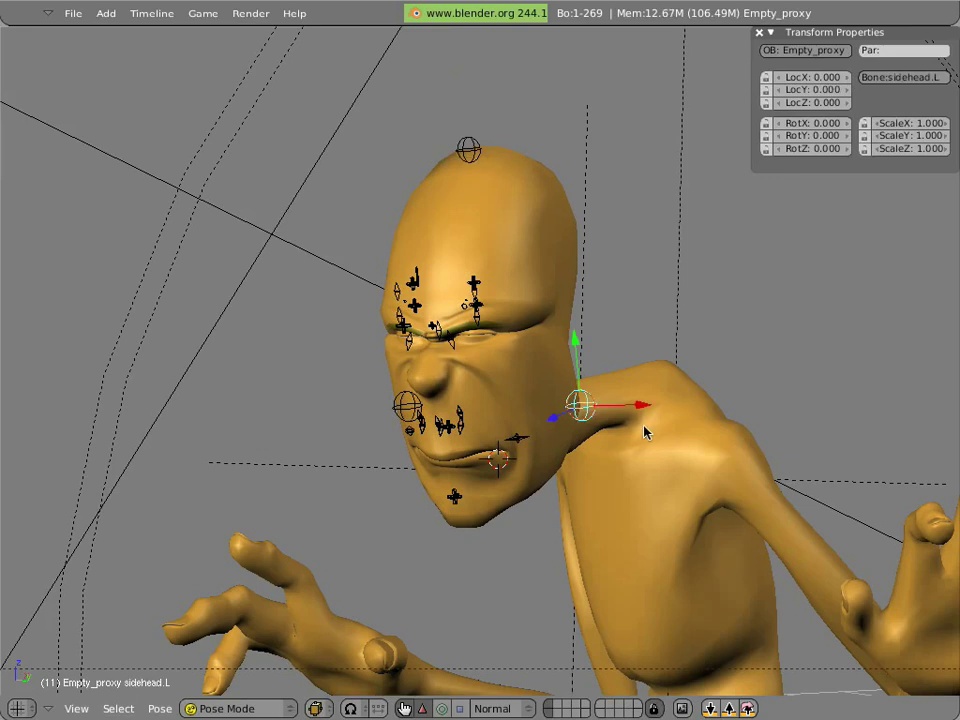
{"action": "left_click_drag", "start_coordinate": [648, 410], "coordinate": [671, 411]}
{"action": "right_click", "coordinate": [420, 412]}
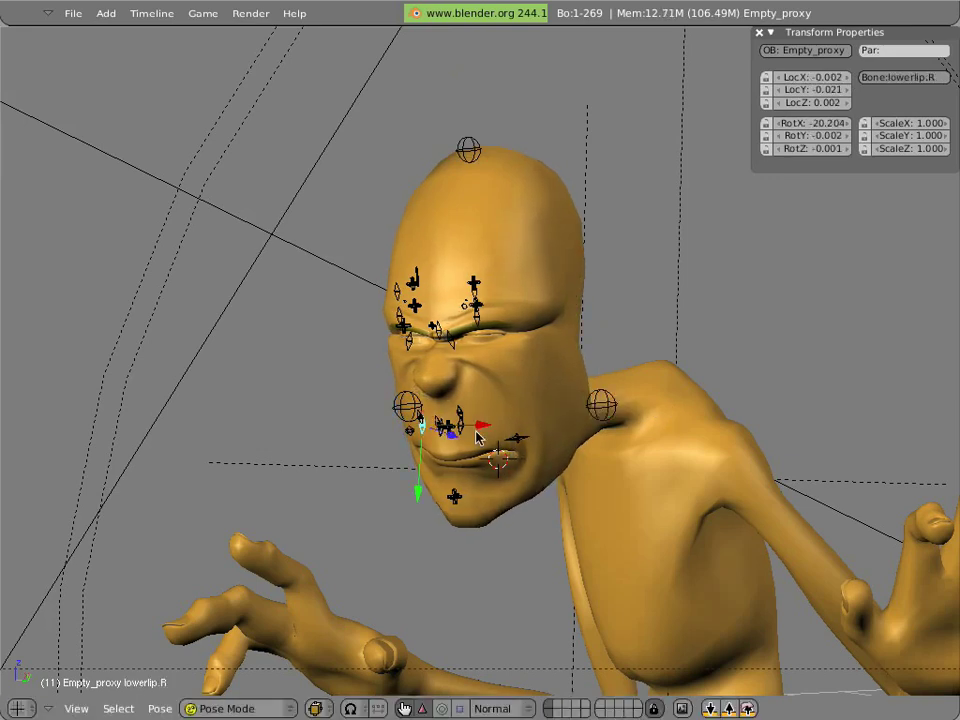
{"action": "left_click_drag", "start_coordinate": [464, 408], "coordinate": [453, 413]}
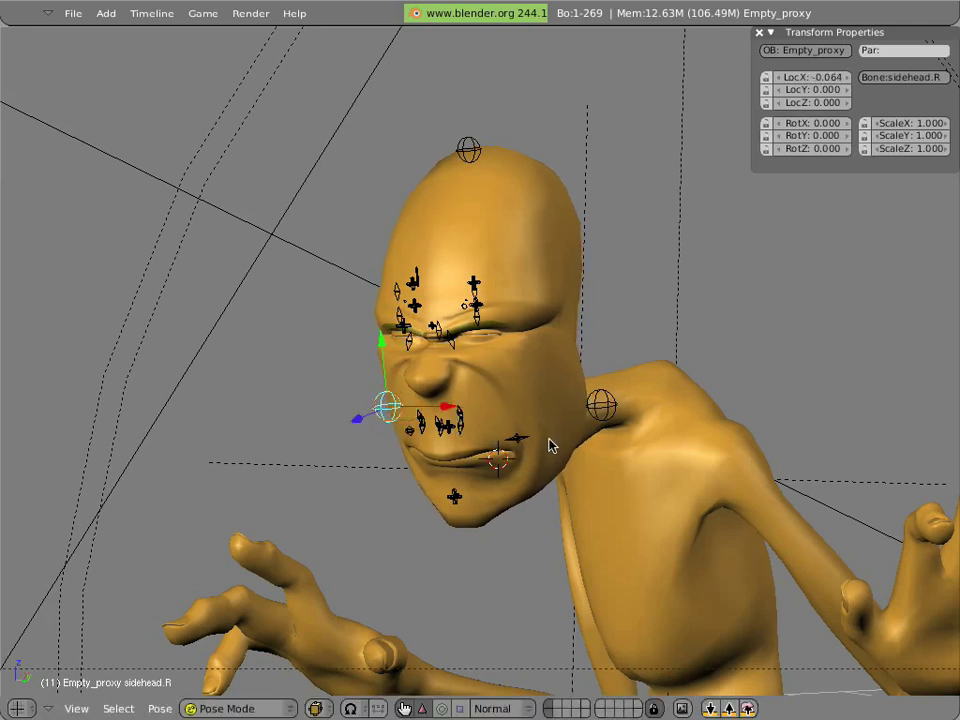
{"action": "right_click", "coordinate": [602, 418]}
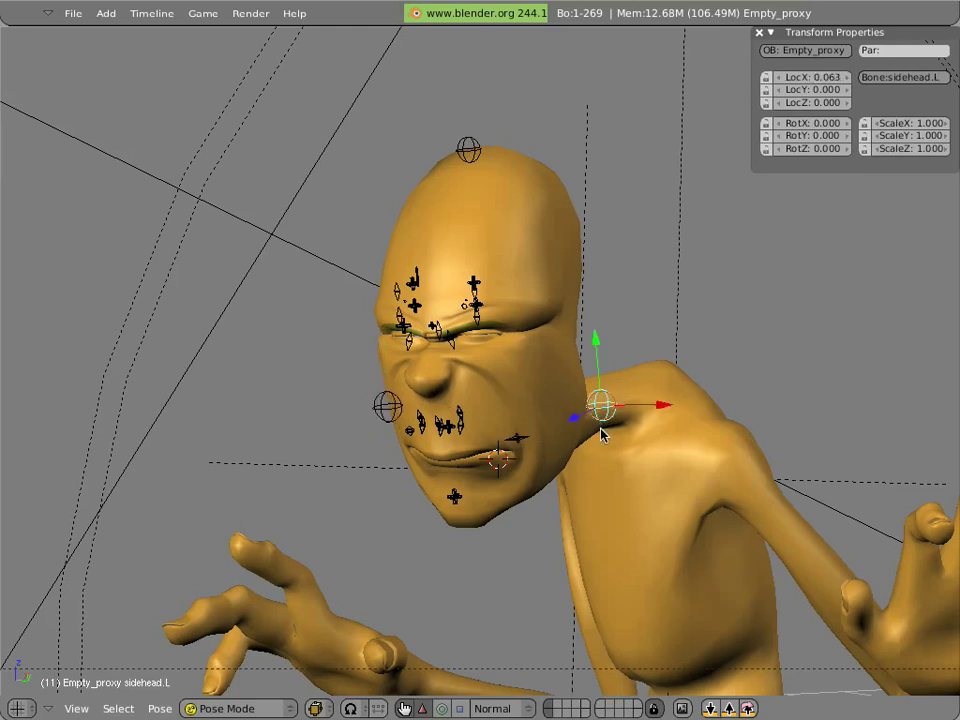
{"action": "right_click", "coordinate": [388, 410]}
- Turn off subsurf smoothing on the character's Empty object
{"action": "scroll", "coordinate": [505, 426], "scroll_direction": "down", "scroll_amount": 3}
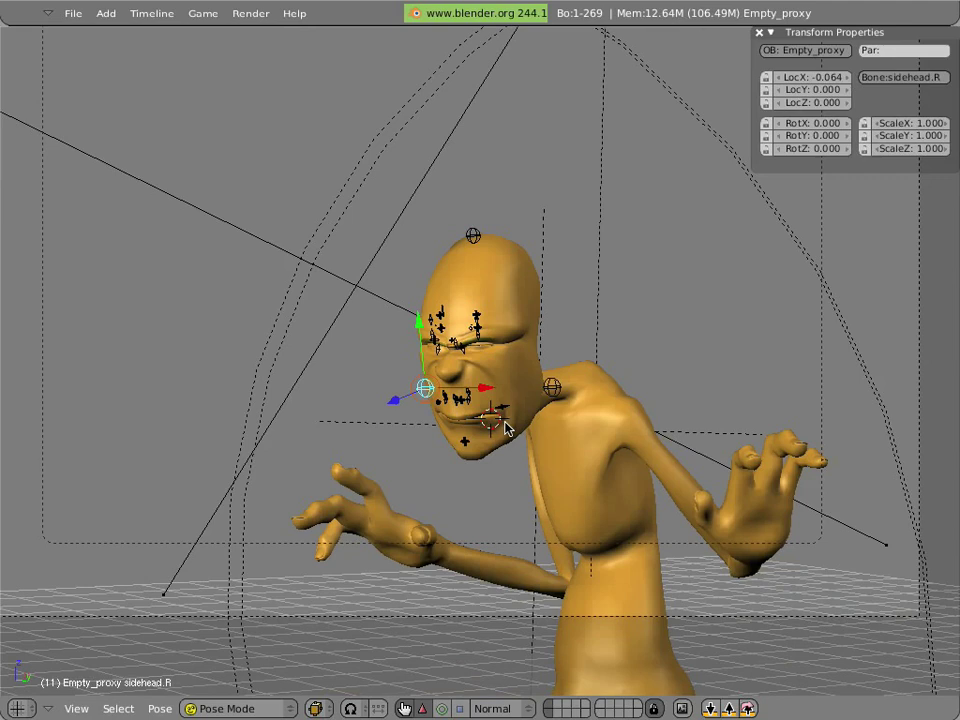
{"action": "right_click", "coordinate": [515, 294]}
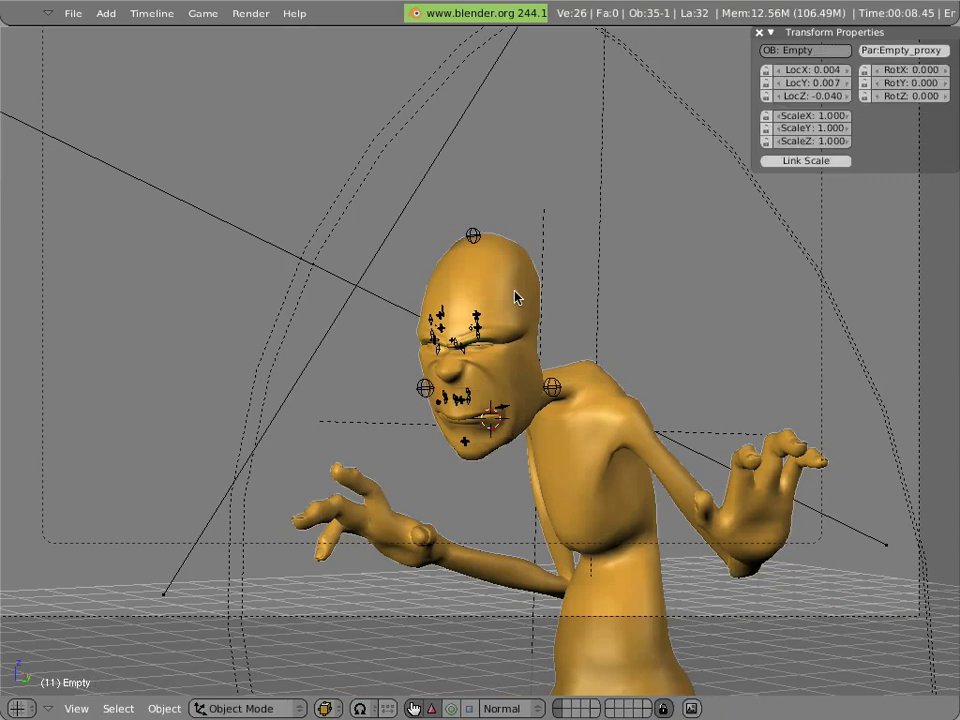
{"action": "key", "text": "shift+o"}
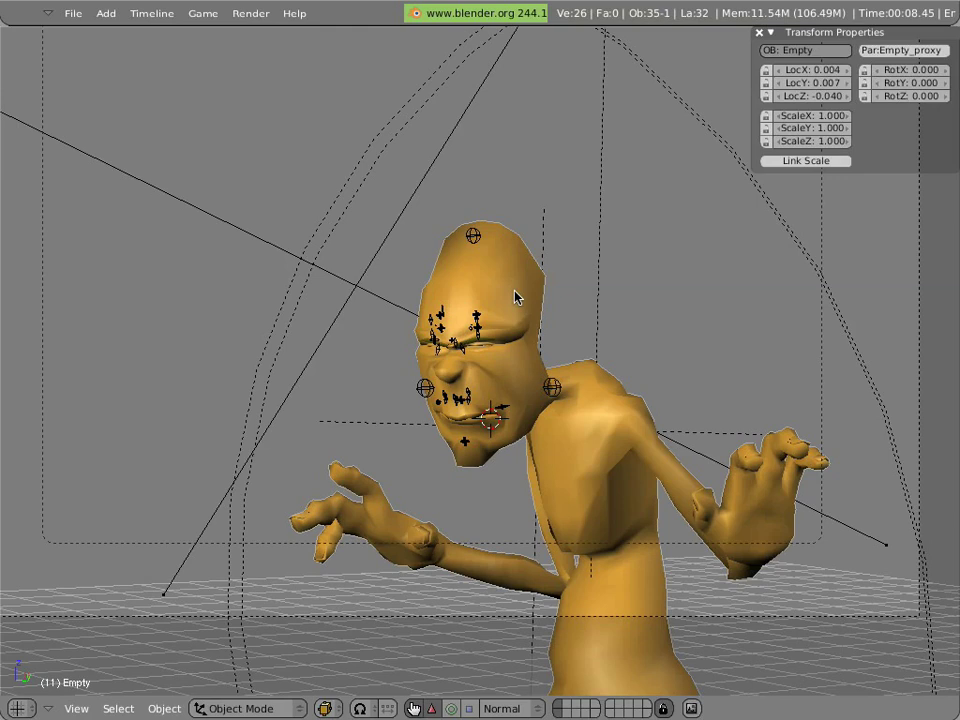
- Restore the multi-window layout, reselect the proxy rig, and show only its first bone layer with the main body controls
{"action": "key", "text": "ctrl+Down"}
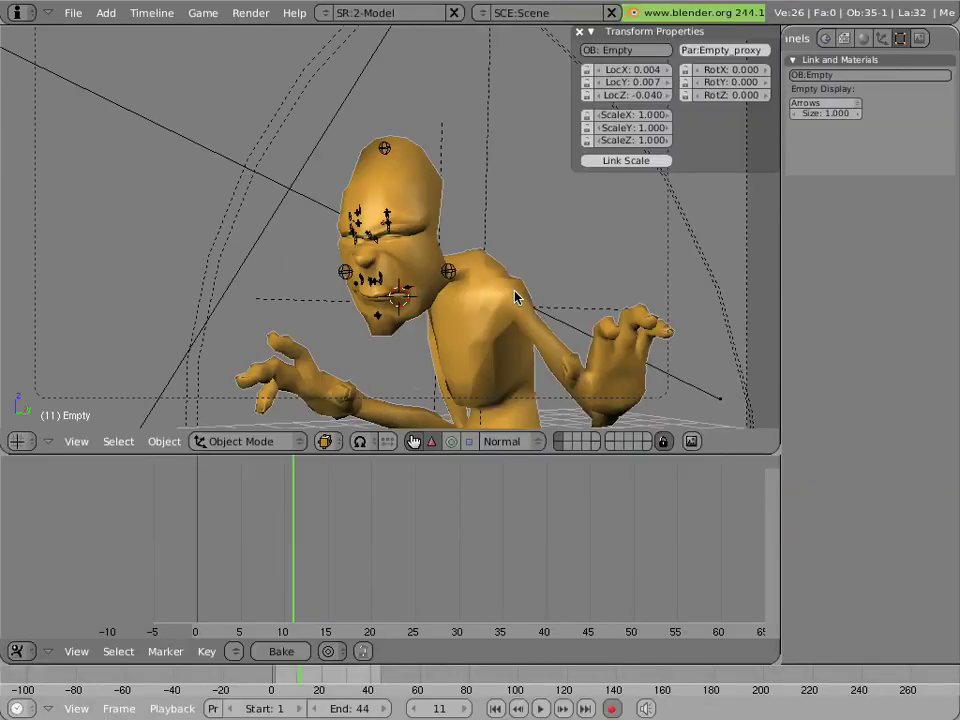
{"action": "right_click", "coordinate": [450, 272]}
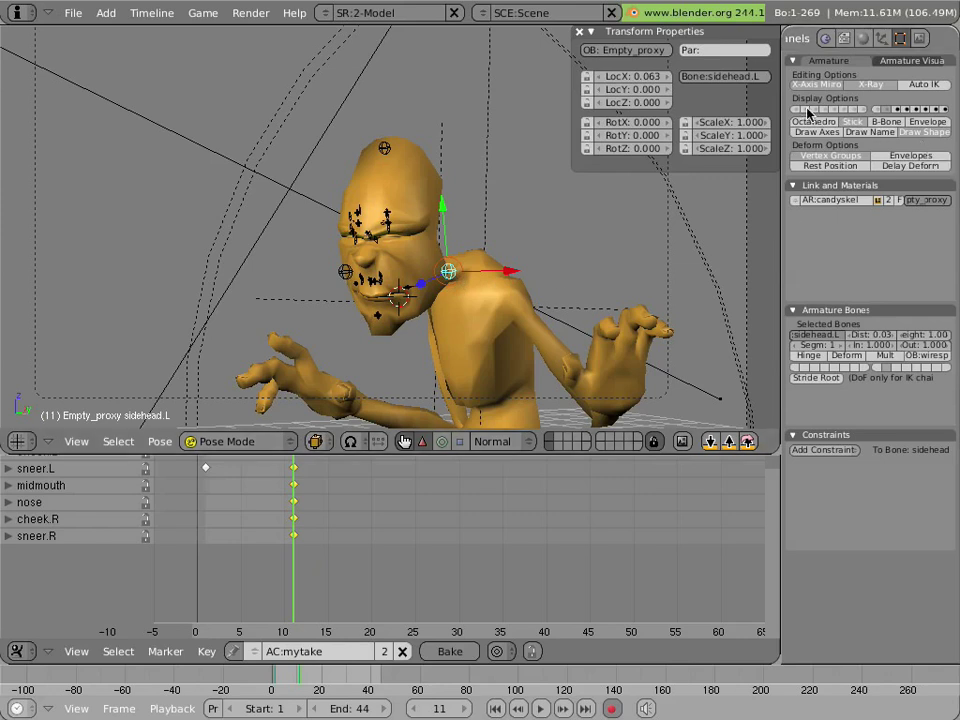
{"action": "left_click", "coordinate": [797, 110]}
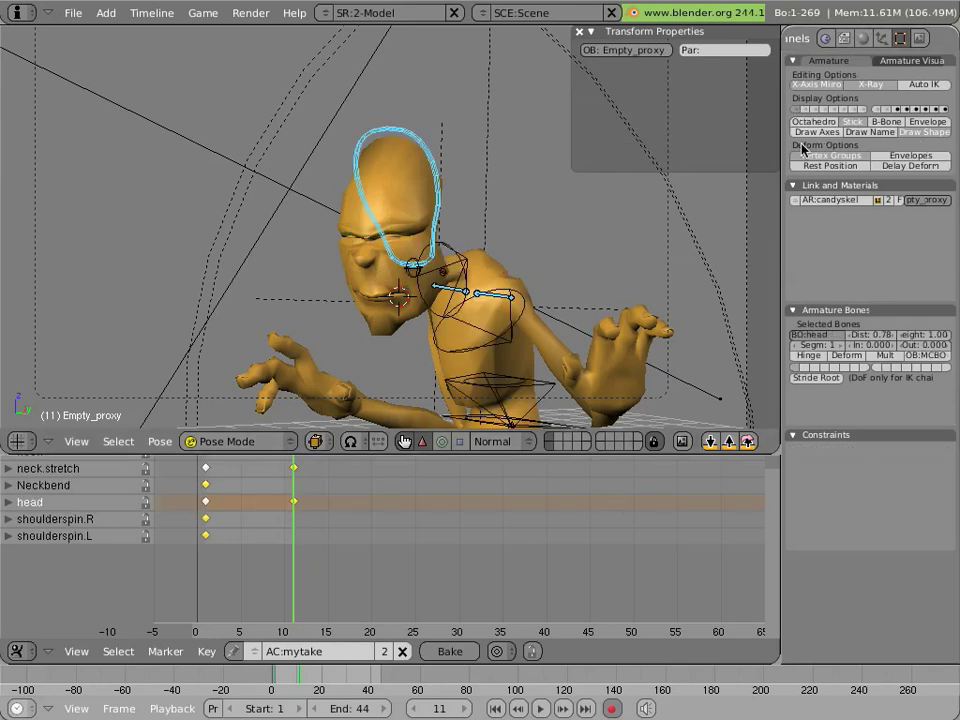
- Turn the neck bone to about 43.8° in X, 21.7° in Y and -21.1° in Z at frame 11
{"action": "right_click", "coordinate": [465, 271]}
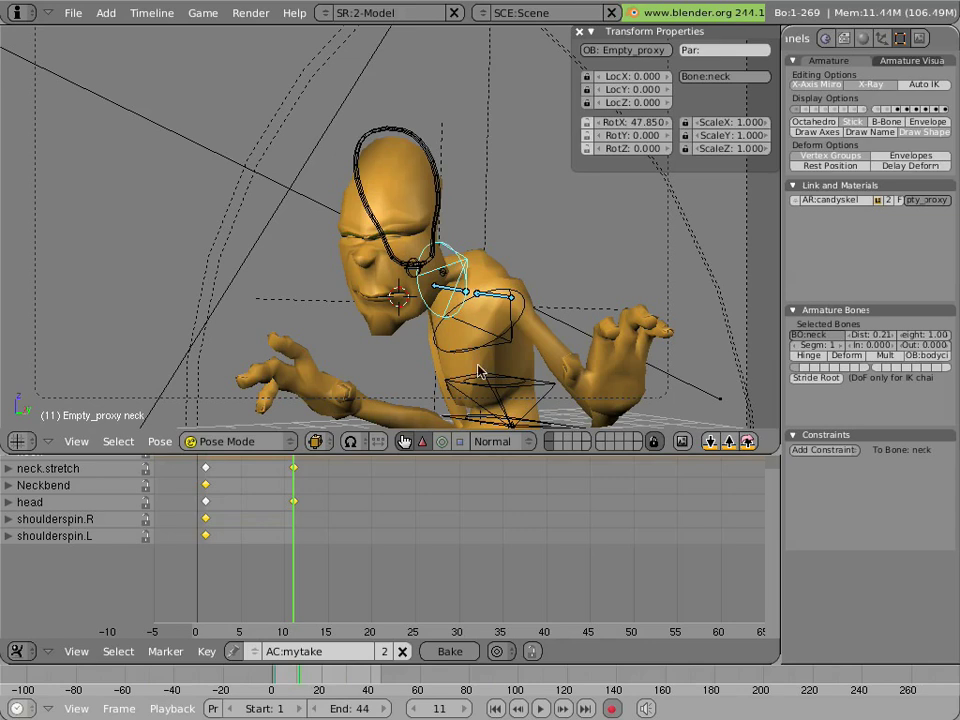
{"action": "key", "text": "ctrl+alt+r"}
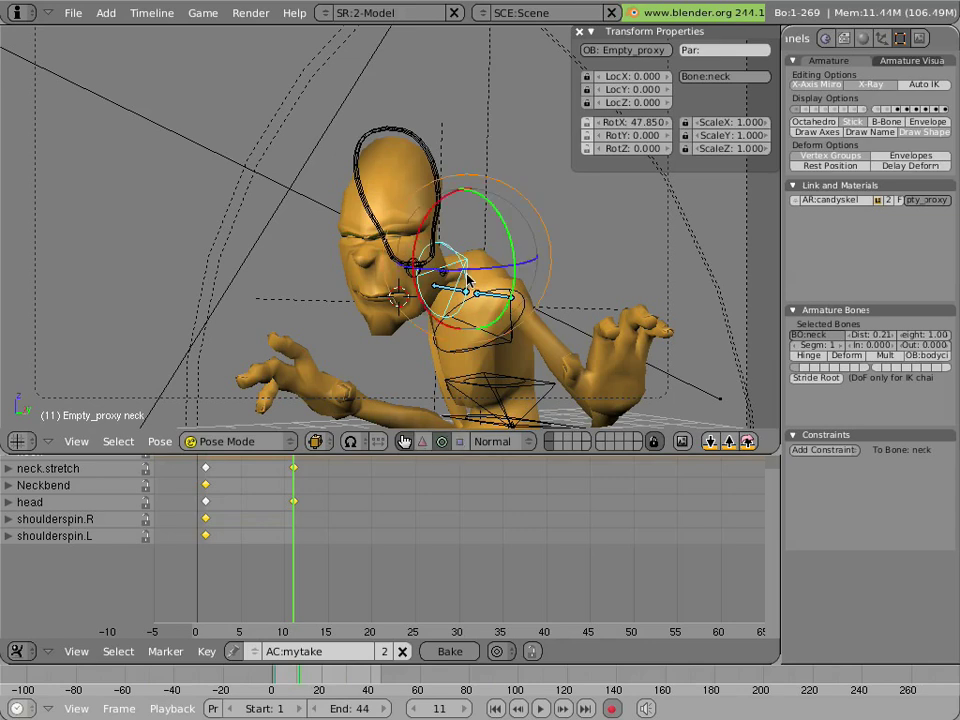
{"action": "key", "text": "r"}
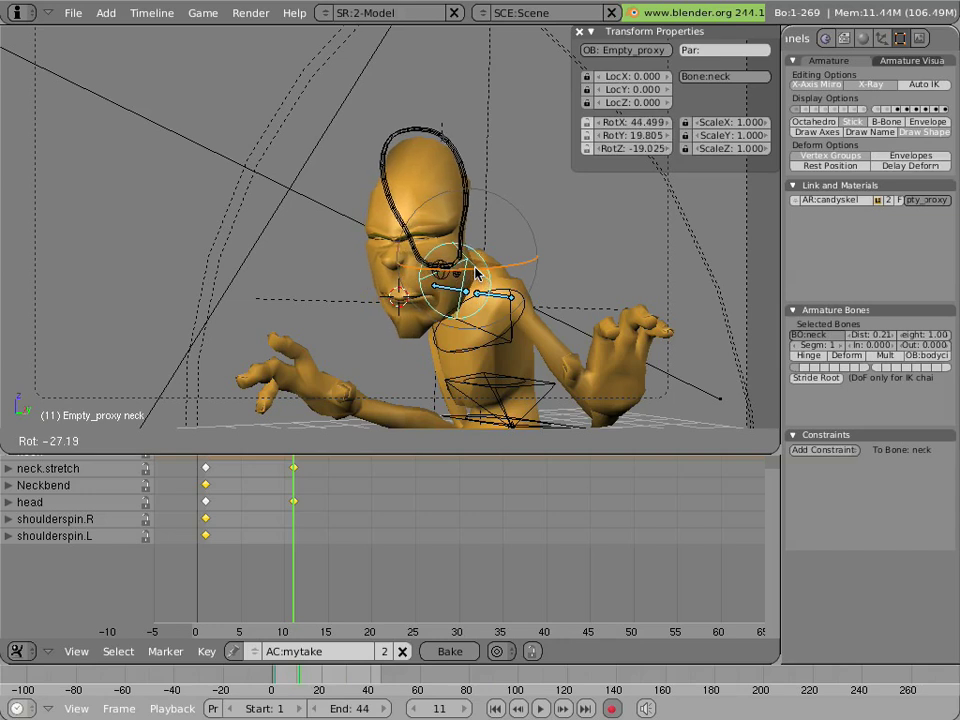
{"action": "left_click", "coordinate": [477, 273]}
- Rotate the head bone to about 11.7° in X, 25.5° in Y and -7.2° in Z
{"action": "right_click", "coordinate": [480, 226]}
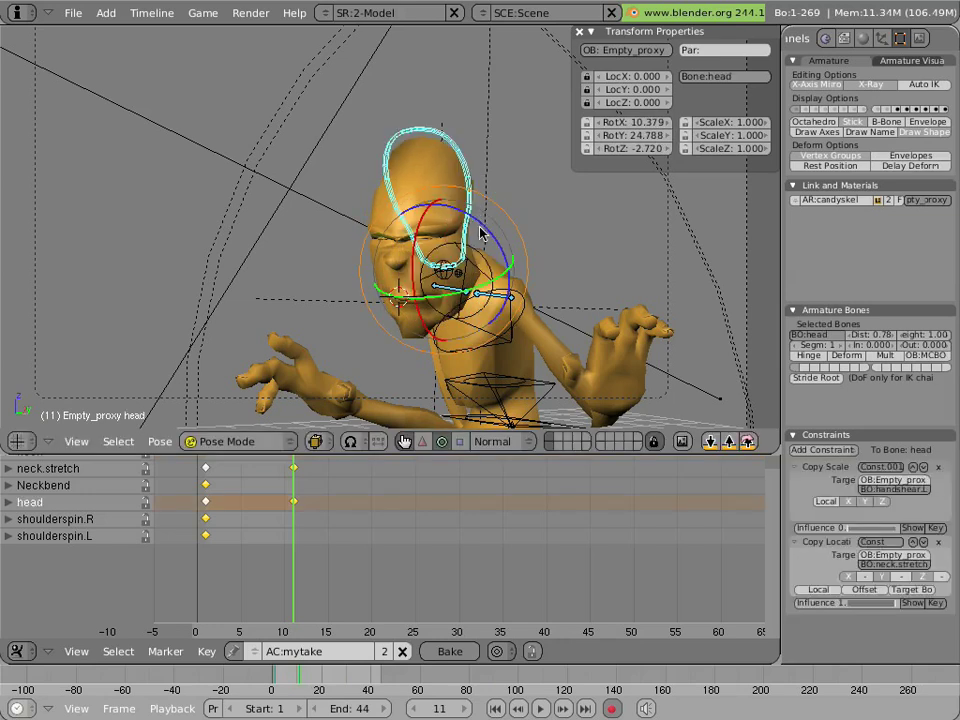
{"action": "key", "text": "r"}
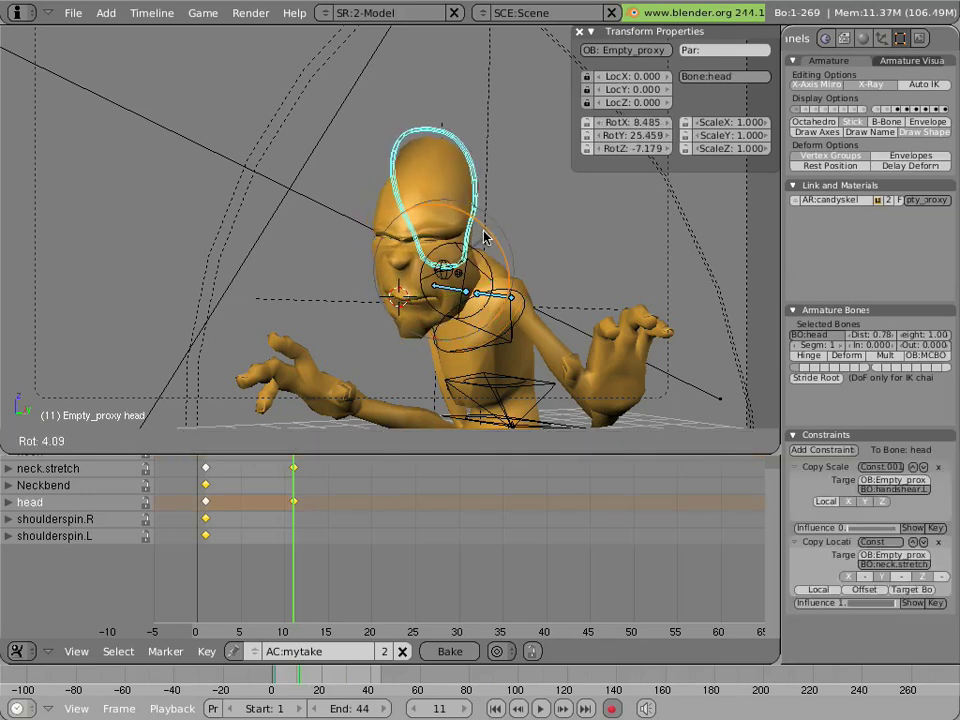
{"action": "left_click", "coordinate": [484, 236]}
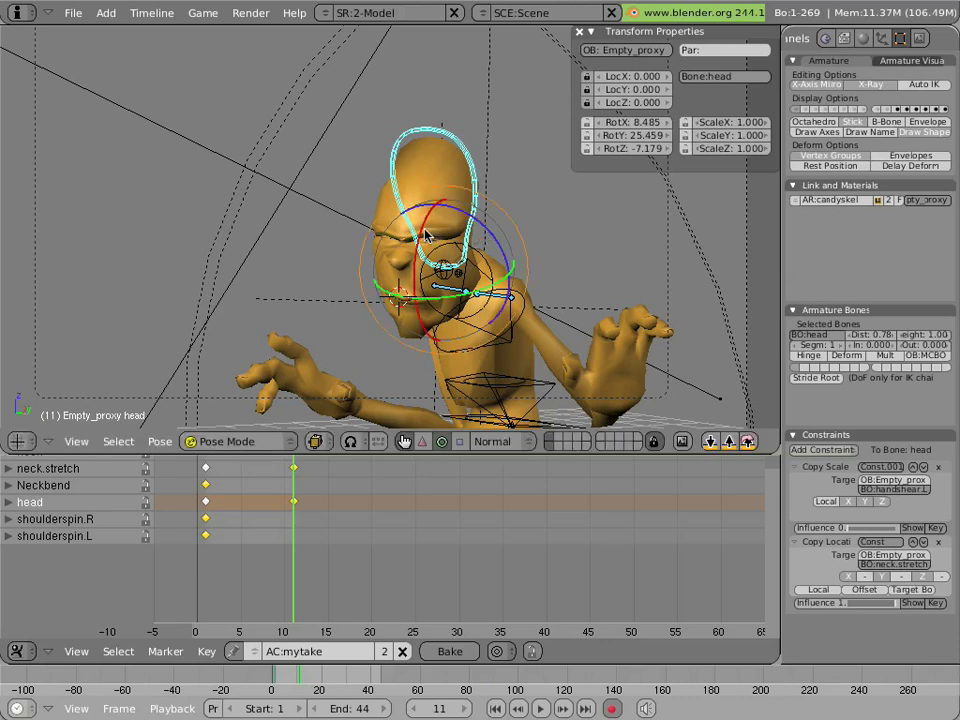
{"action": "left_click_drag", "start_coordinate": [425, 235], "coordinate": [423, 237]}
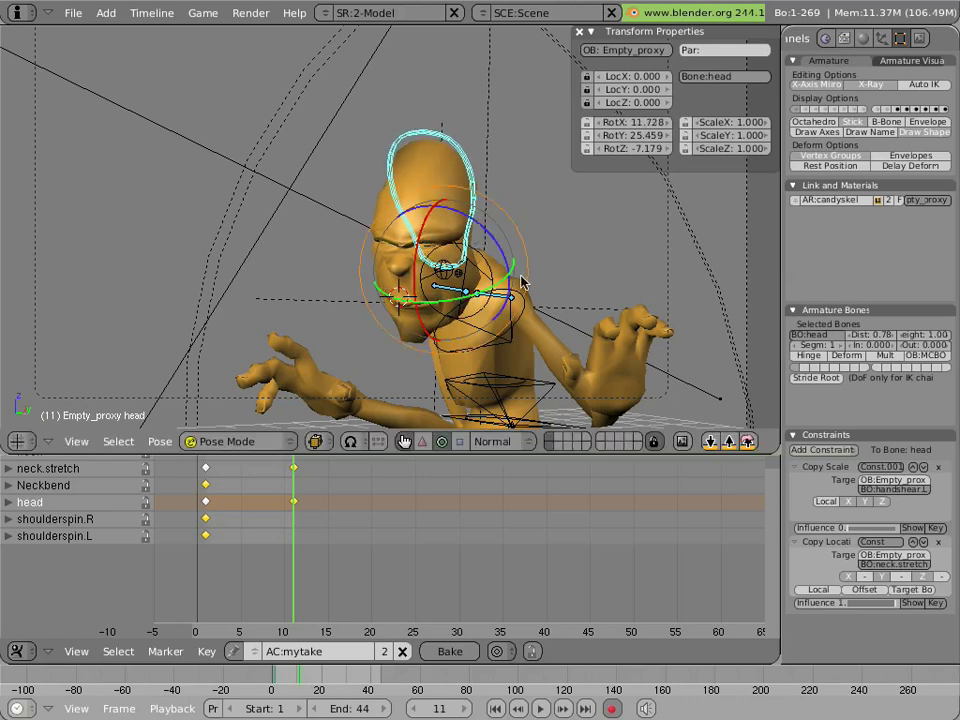
- Raise the left shoulder at frame 11 by rotating the shoulderspin.L bone upward
{"action": "right_click", "coordinate": [435, 282]}
{"action": "right_click", "coordinate": [443, 277]}
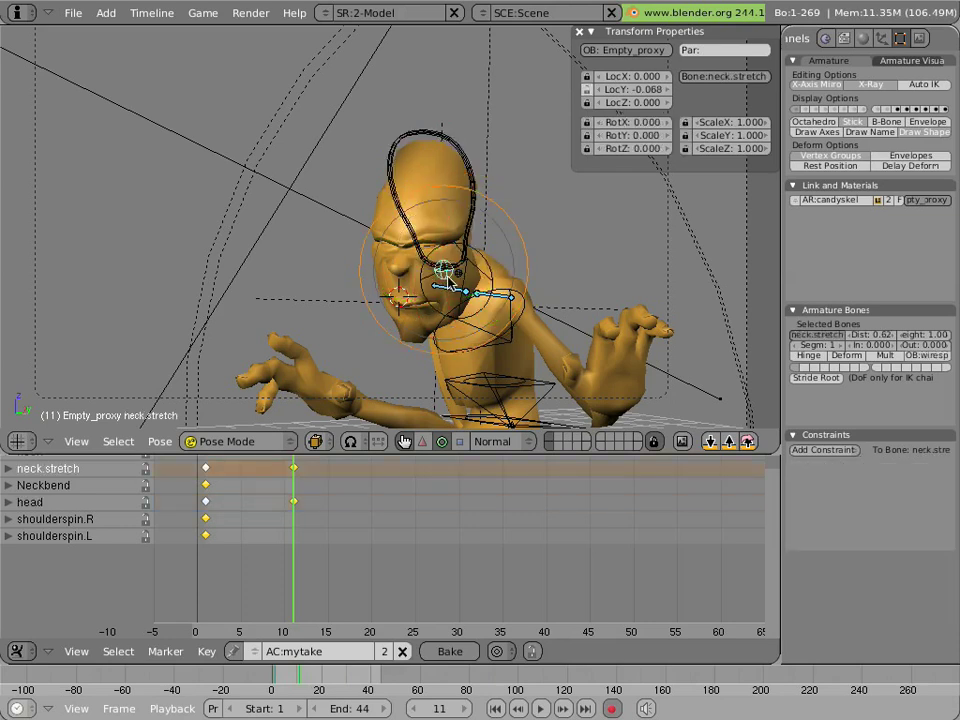
{"action": "left_click", "coordinate": [122, 489]}
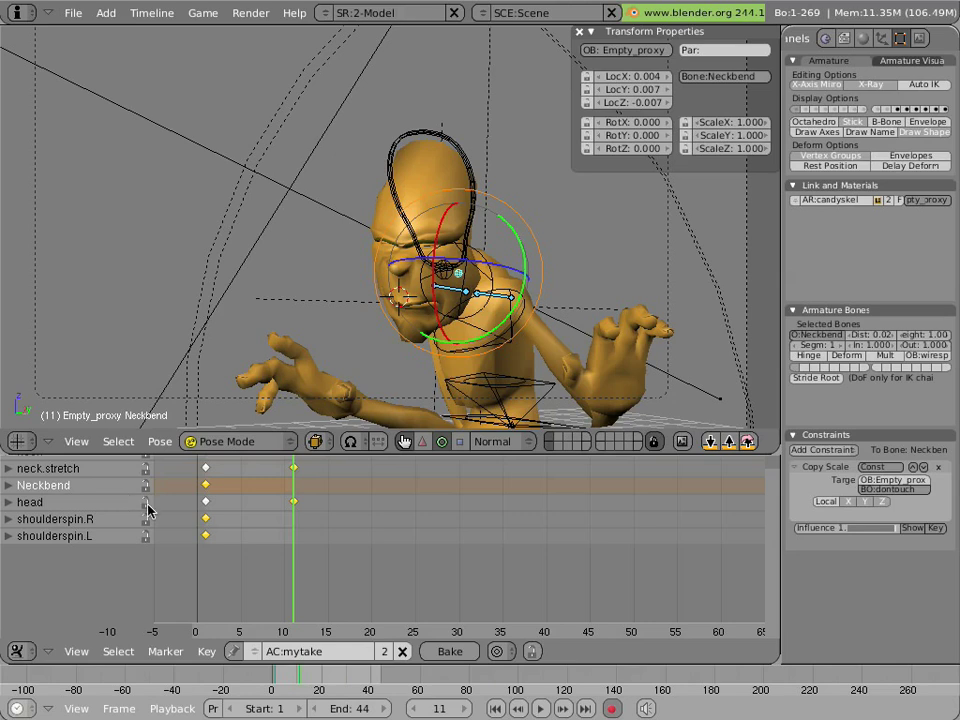
{"action": "right_click", "coordinate": [521, 289]}
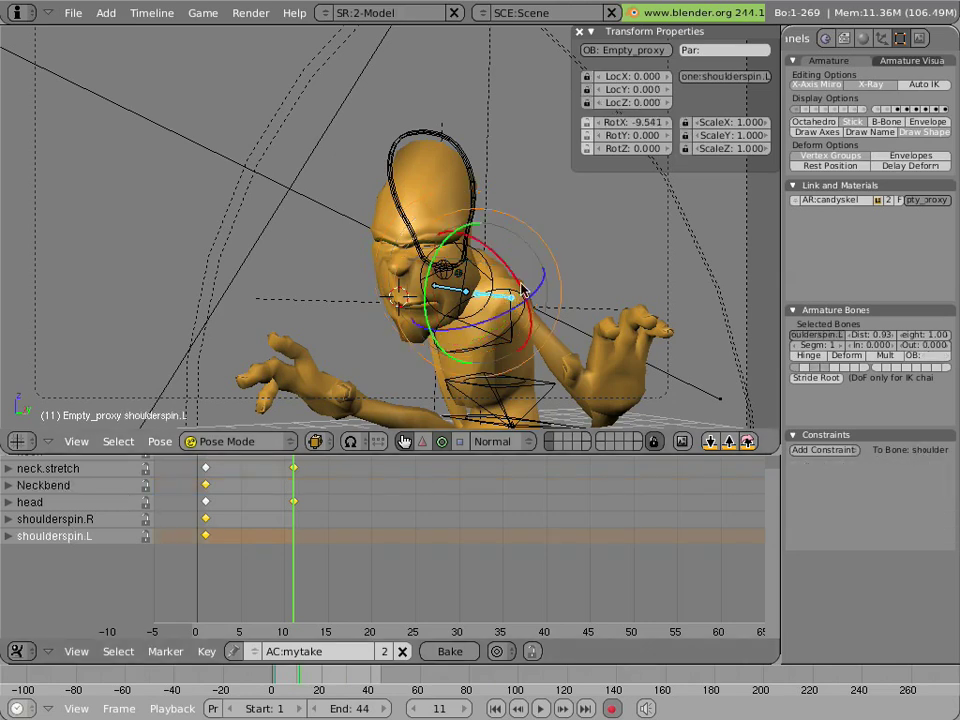
{"action": "key", "text": "r"}
{"action": "left_click", "coordinate": [517, 278]}
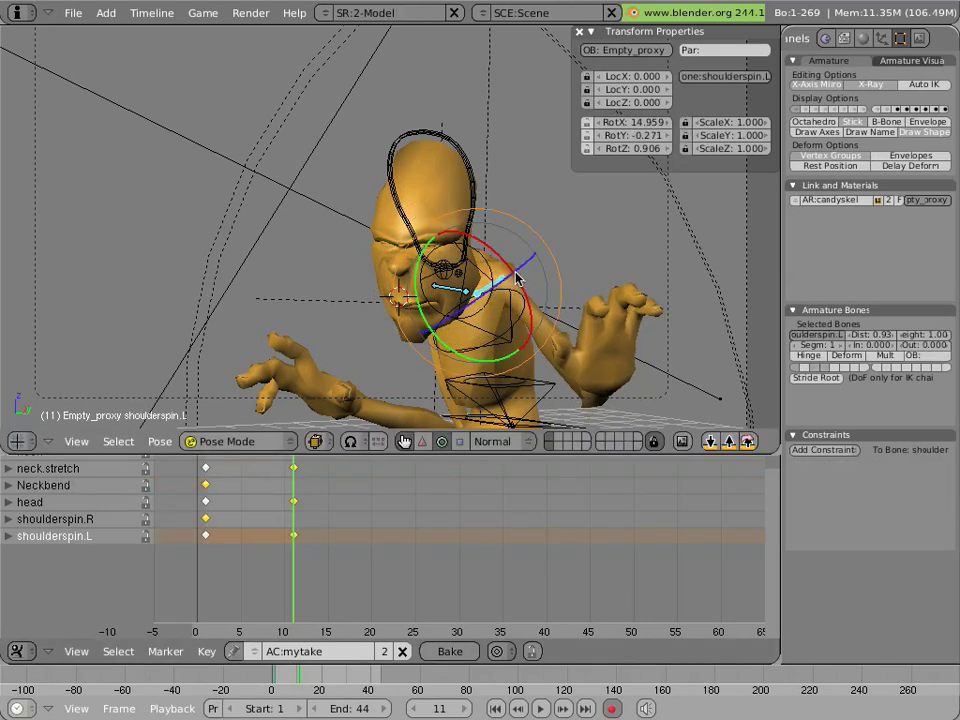
{"action": "left_click_drag", "start_coordinate": [478, 293], "coordinate": [469, 297]}
- Raise the right shoulder by rotating shoulderspin.R to about 24° in X
{"action": "right_click", "coordinate": [481, 285]}
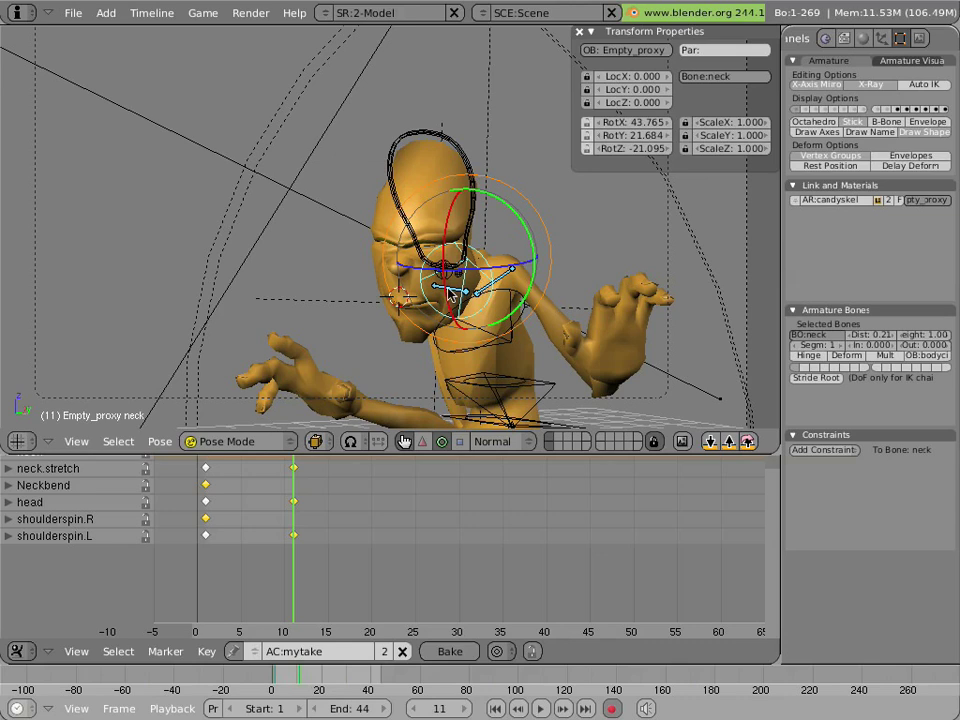
{"action": "right_click", "coordinate": [502, 276]}
{"action": "left_click_drag", "start_coordinate": [498, 273], "coordinate": [502, 295]}
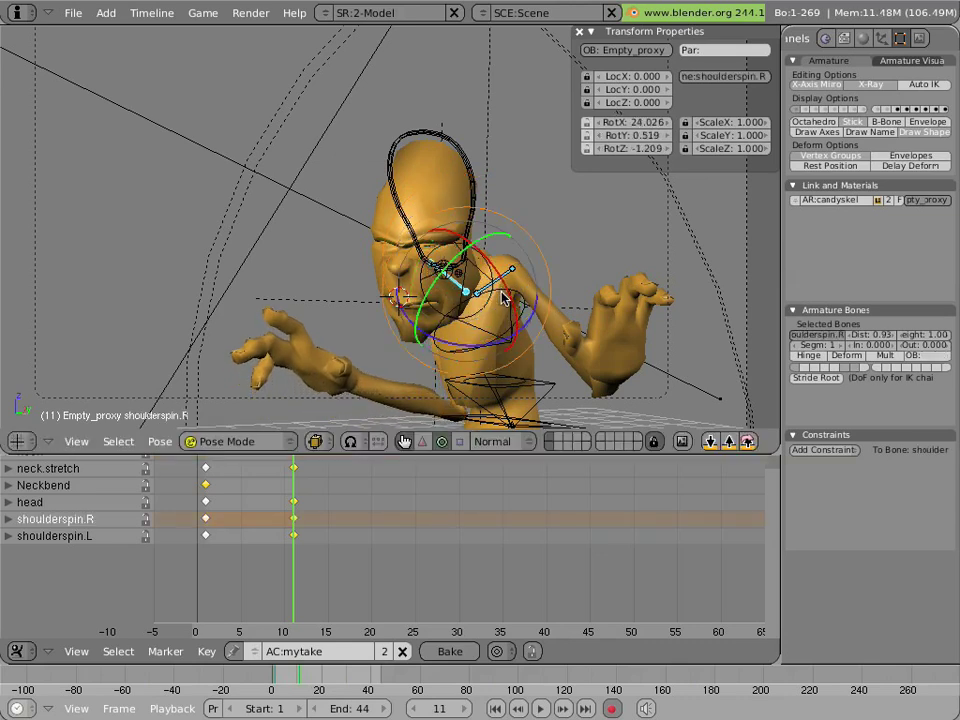
- Insert a keyframe for the Neckbend bone at frame 11 in its current pose
{"action": "left_click", "coordinate": [104, 487]}
{"action": "key", "text": "i"}
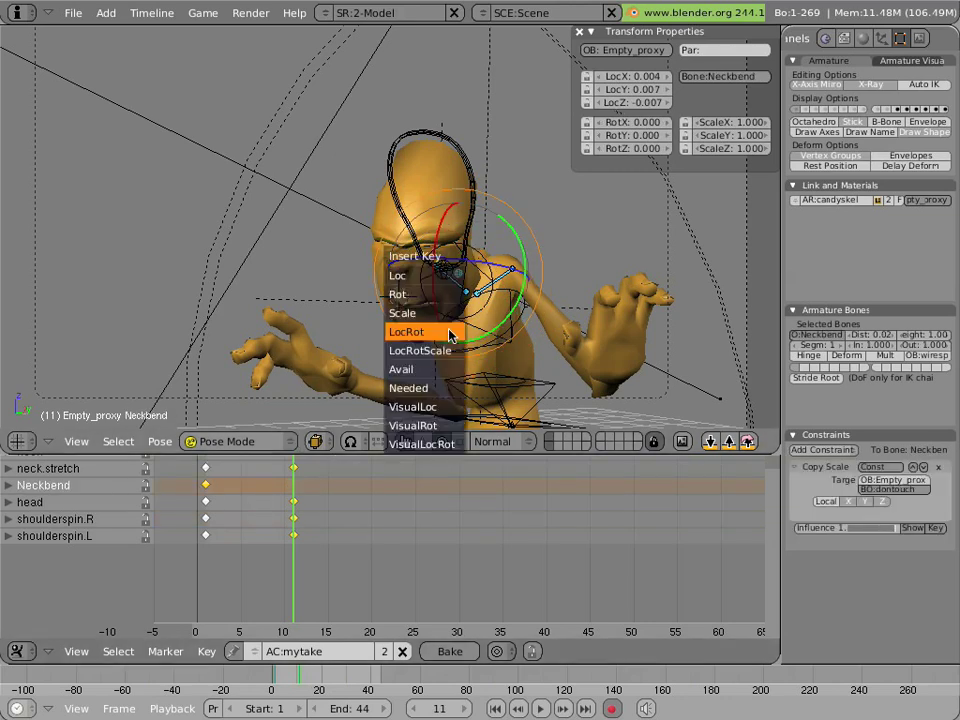
{"action": "left_click", "coordinate": [446, 277]}
{"action": "middle_click_drag", "start_coordinate": [320, 536], "coordinate": [324, 562]}
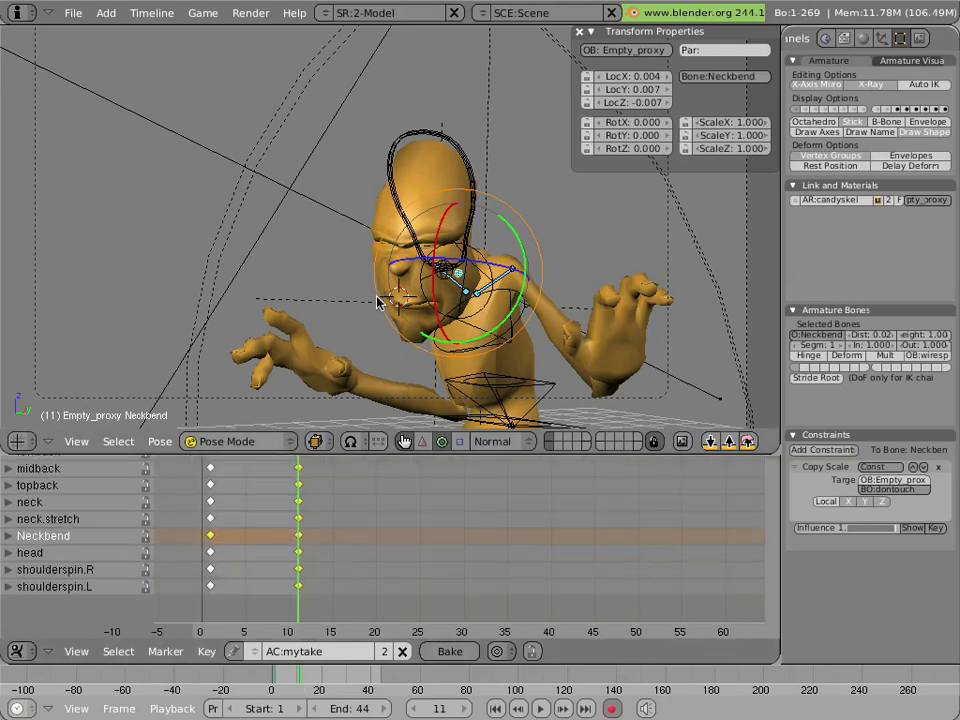
- Show only the facial control bone layer and squash the head further by lowering tophead to about -0.193 in Y
{"action": "scroll", "coordinate": [376, 302], "scroll_direction": "down", "scroll_amount": 3}
{"action": "scroll", "coordinate": [377, 302], "scroll_direction": "up", "scroll_amount": 5}
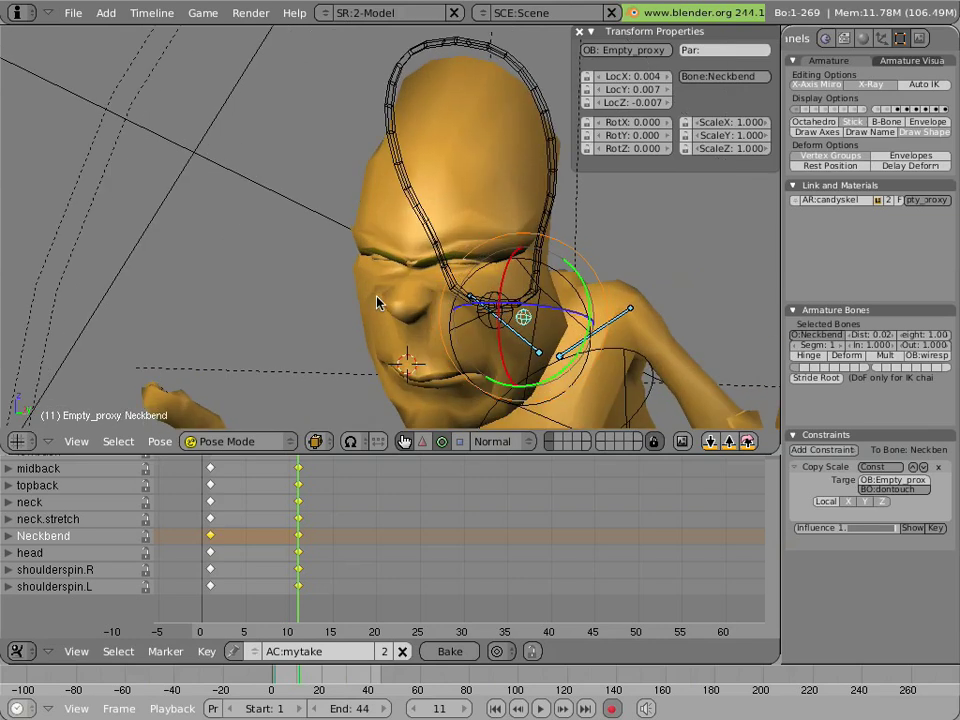
{"action": "scroll", "coordinate": [377, 302], "scroll_direction": "up", "scroll_amount": 2}
{"action": "scroll", "coordinate": [377, 302], "scroll_direction": "down", "scroll_amount": 3}
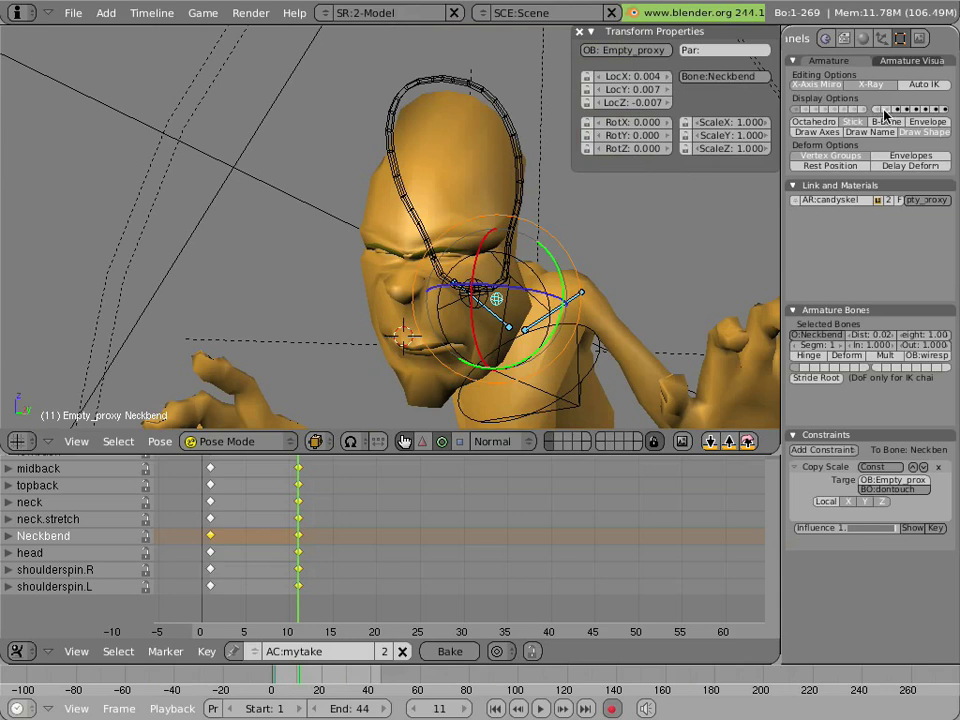
{"action": "left_click", "coordinate": [884, 110]}
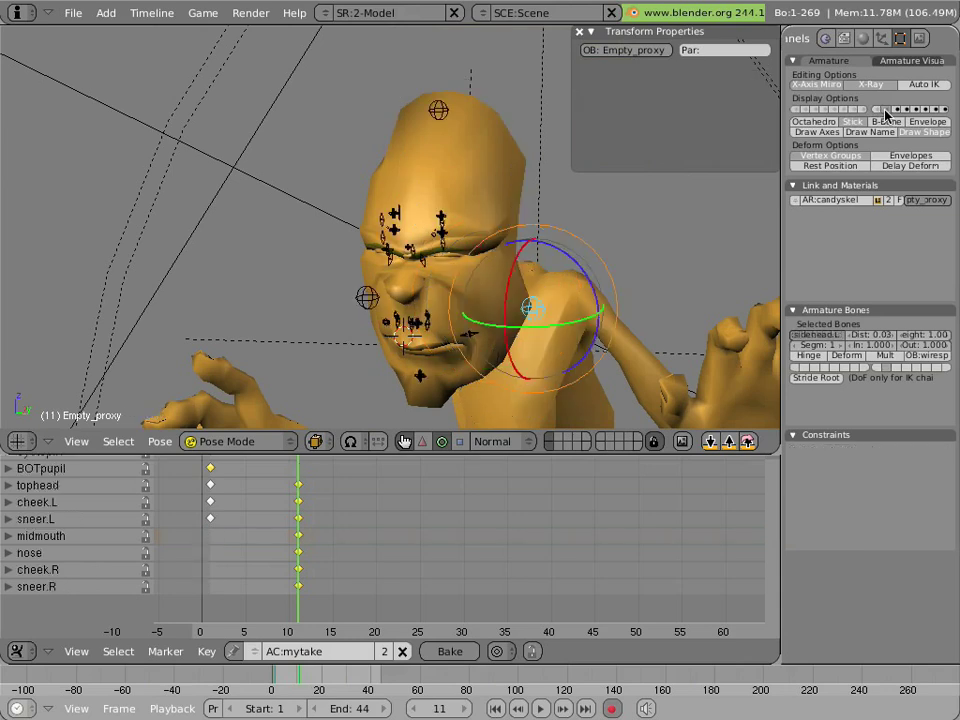
{"action": "right_click", "coordinate": [441, 115]}
{"action": "left_click", "coordinate": [523, 209]}
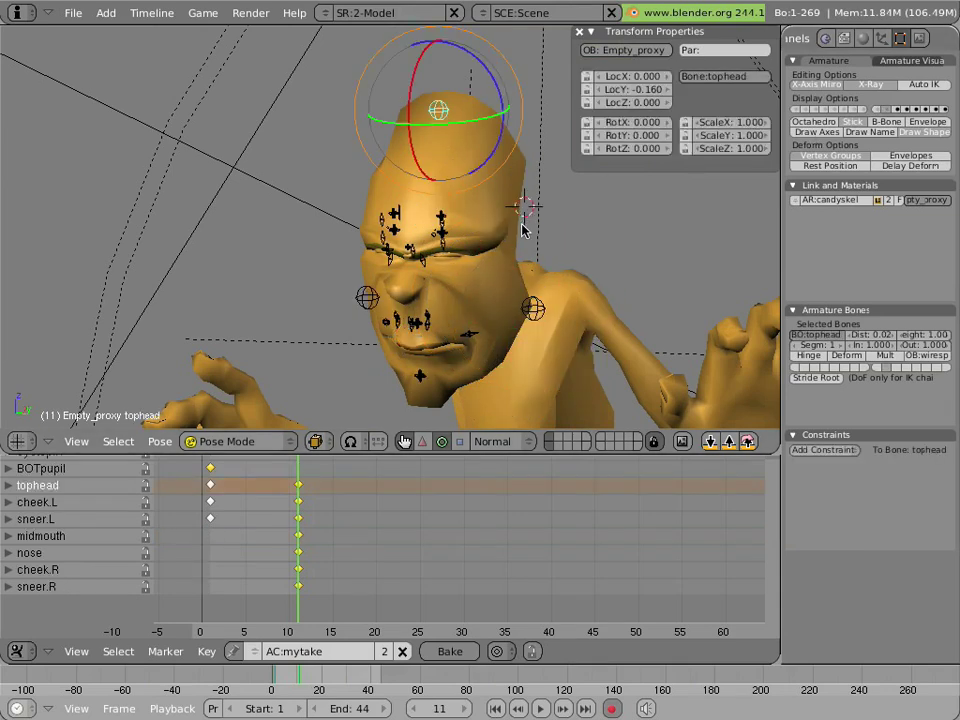
{"action": "key", "text": "g"}
{"action": "left_click", "coordinate": [529, 264]}
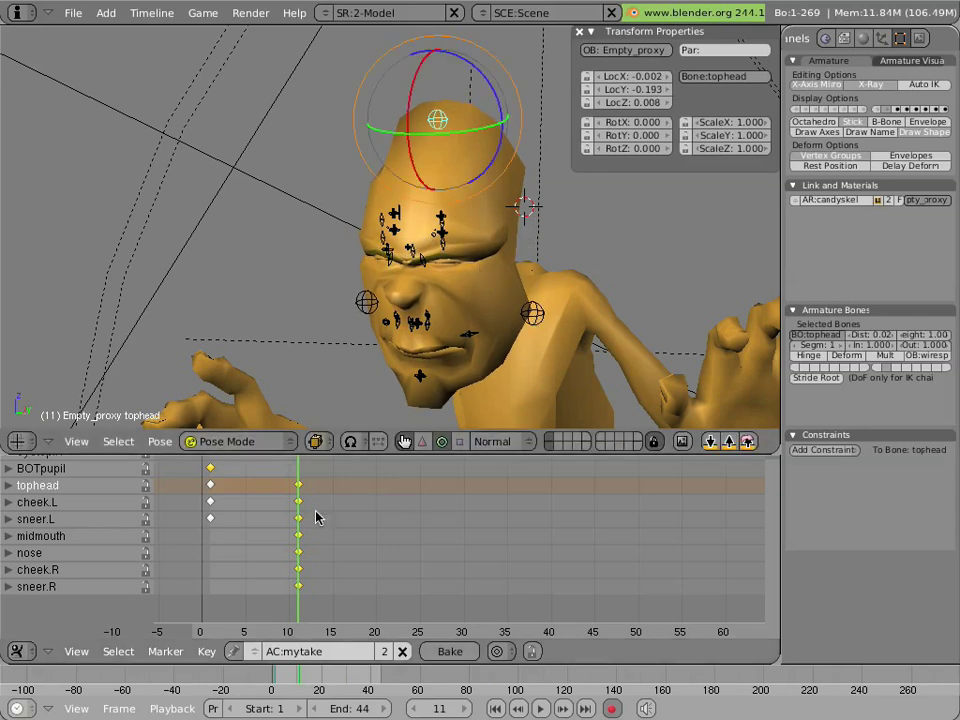
- Insert a keyframe for the BOTpupil bone at frame 11
{"action": "middle_click_drag", "start_coordinate": [312, 515], "coordinate": [302, 551]}
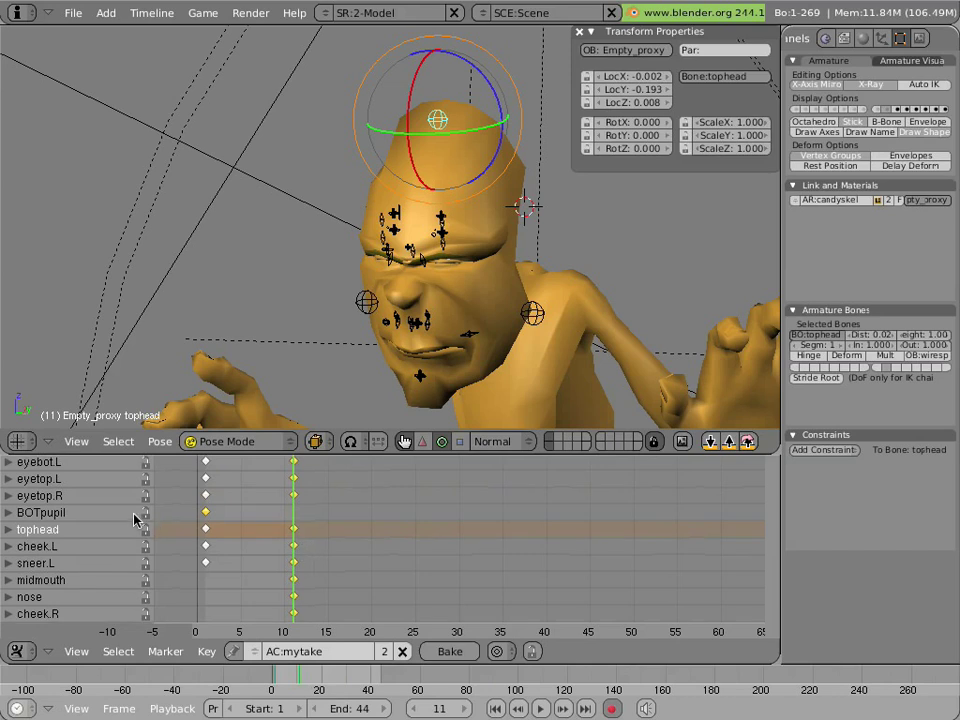
{"action": "left_click", "coordinate": [100, 512]}
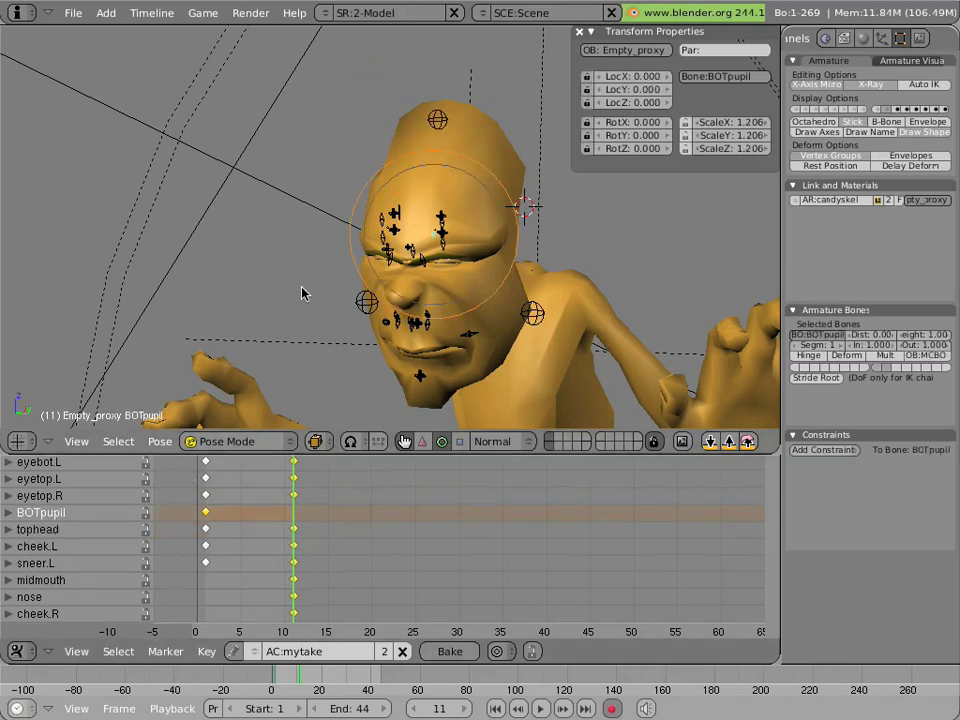
{"action": "key", "text": "i"}
{"action": "left_click", "coordinate": [300, 322]}
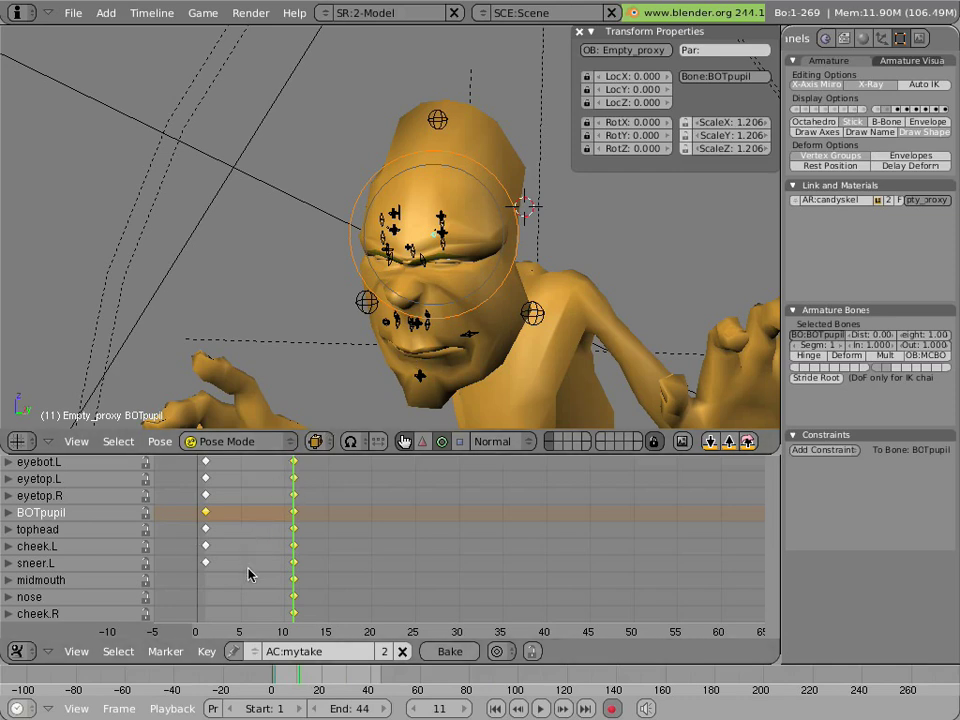
- At frame 1, clear the location and scale of the midmouth, nose, cheek.R and sneer.R bones
{"action": "left_click", "coordinate": [211, 572]}
{"action": "left_click", "coordinate": [204, 570]}
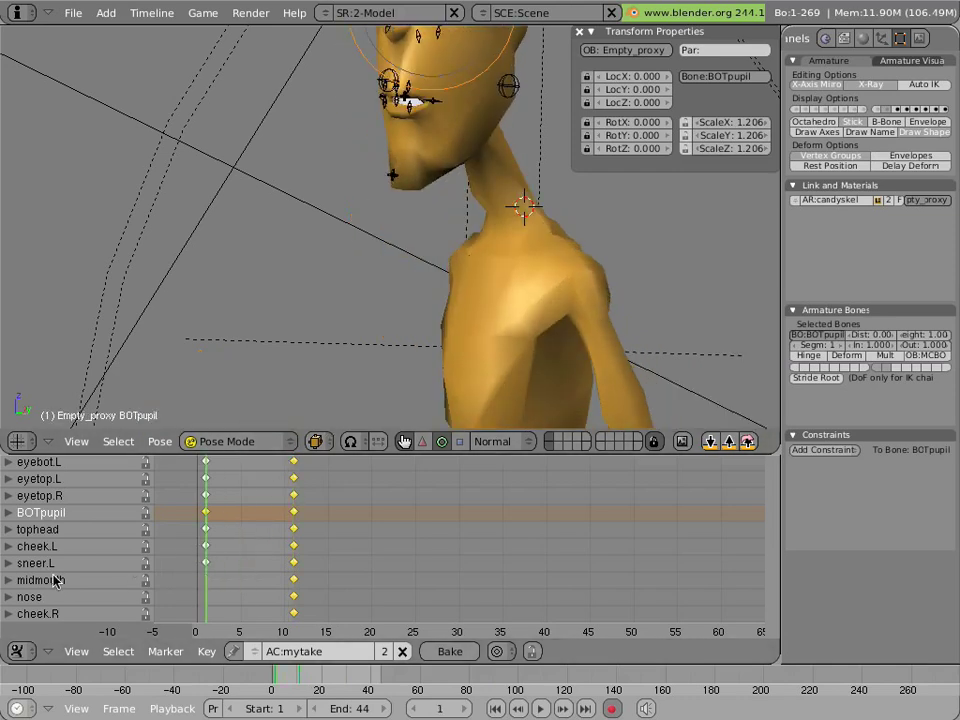
{"action": "scroll", "coordinate": [200, 574], "scroll_direction": "down", "scroll_amount": 1}
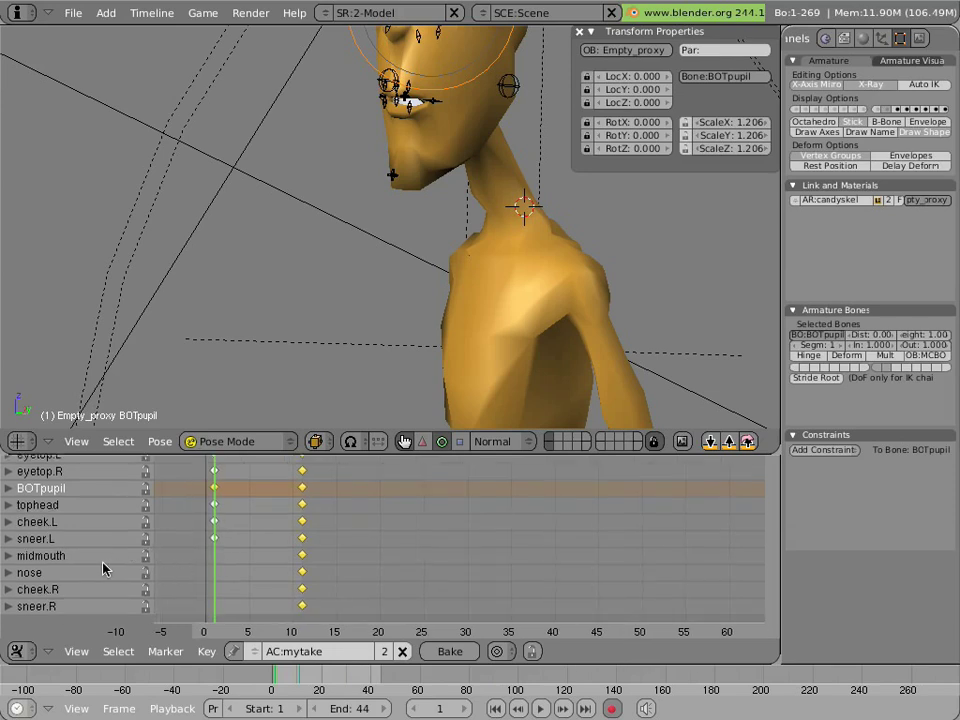
{"action": "left_click", "coordinate": [58, 555]}
{"action": "left_click", "coordinate": [70, 572], "text": "shift"}
{"action": "left_click", "coordinate": [77, 589], "text": "shift"}
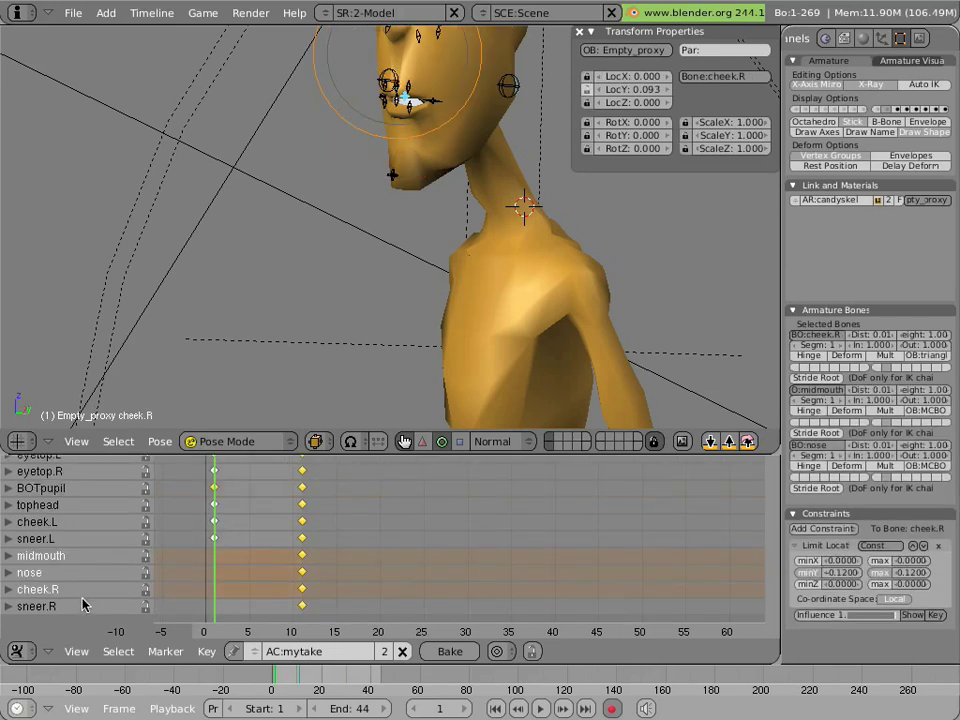
{"action": "left_click", "coordinate": [84, 604], "text": "shift"}
{"action": "middle_click_drag", "start_coordinate": [99, 598], "coordinate": [101, 568]}
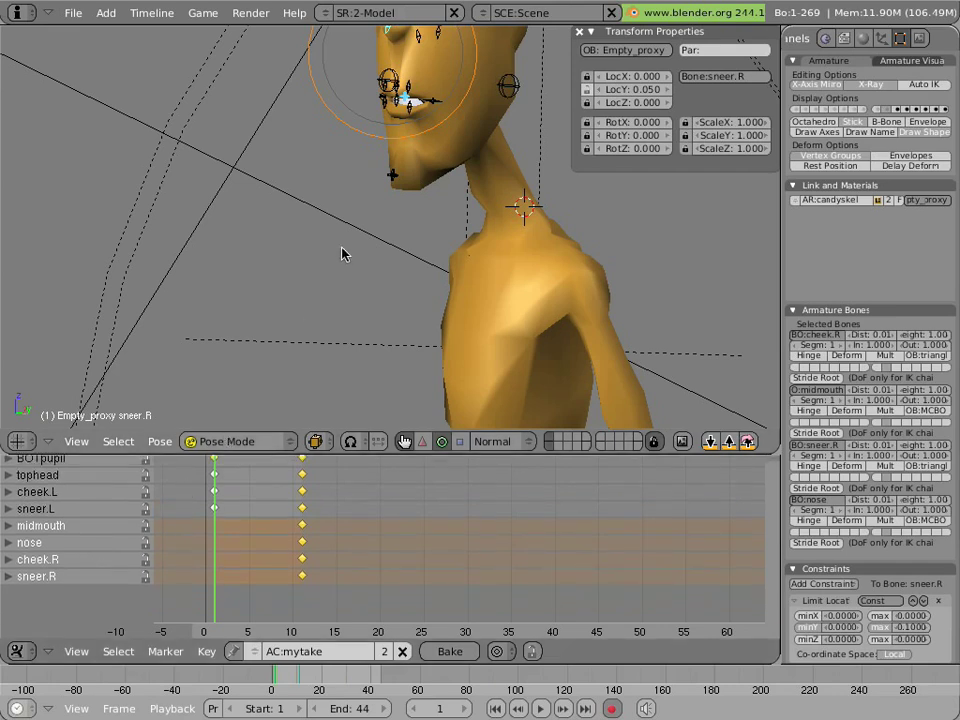
{"action": "key", "text": "alt+g"}
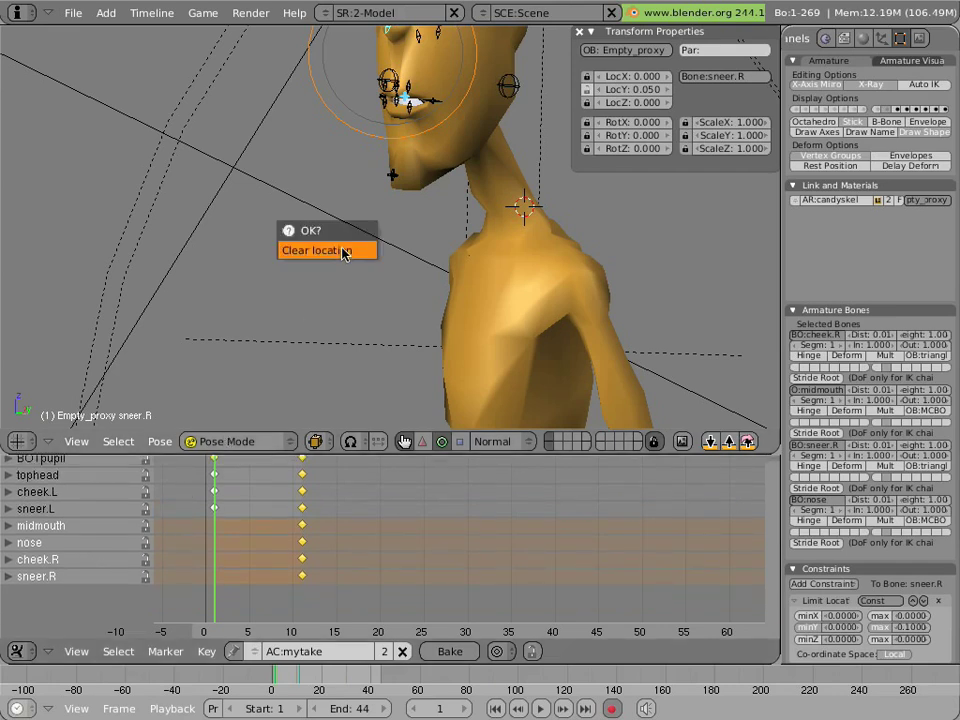
{"action": "left_click", "coordinate": [341, 253]}
{"action": "key", "text": "alt+s"}
{"action": "left_click", "coordinate": [341, 253]}
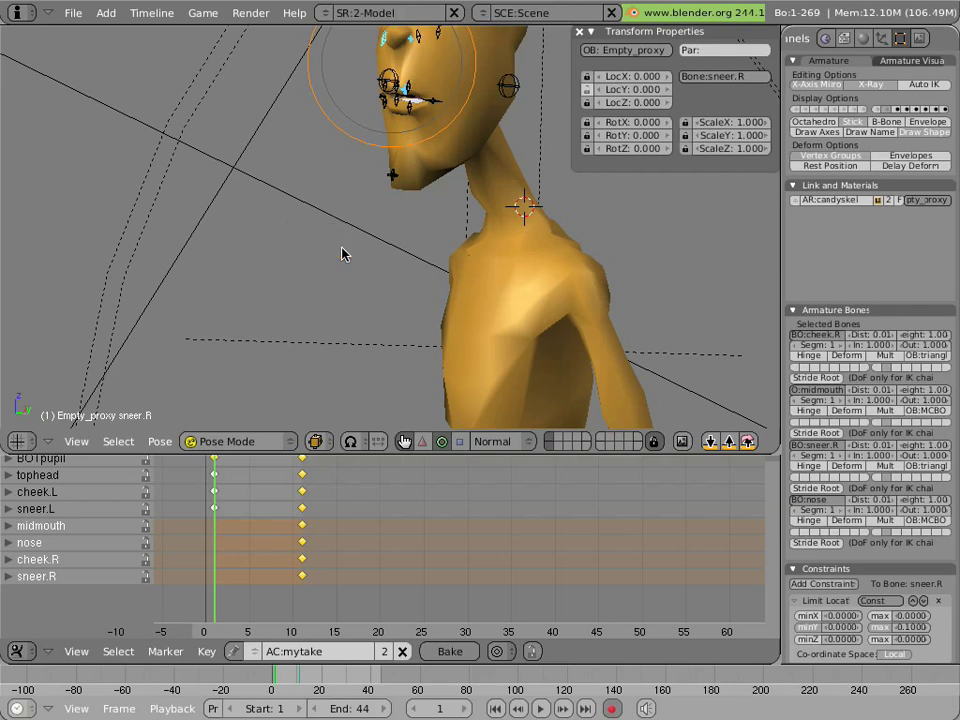
- Insert LocRotScale keyframes for the four reset facial bones at frame 1, check the action's channels, and deselect all bones
{"action": "key", "text": "i"}
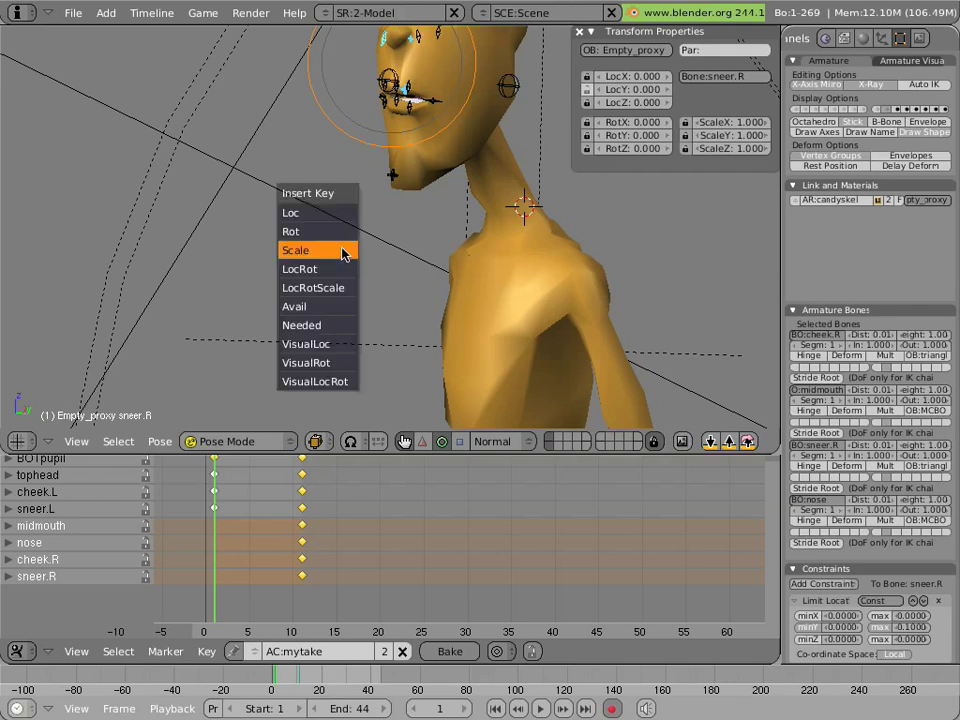
{"action": "left_click", "coordinate": [325, 289]}
{"action": "scroll", "coordinate": [303, 571], "scroll_direction": "up", "scroll_amount": 1}
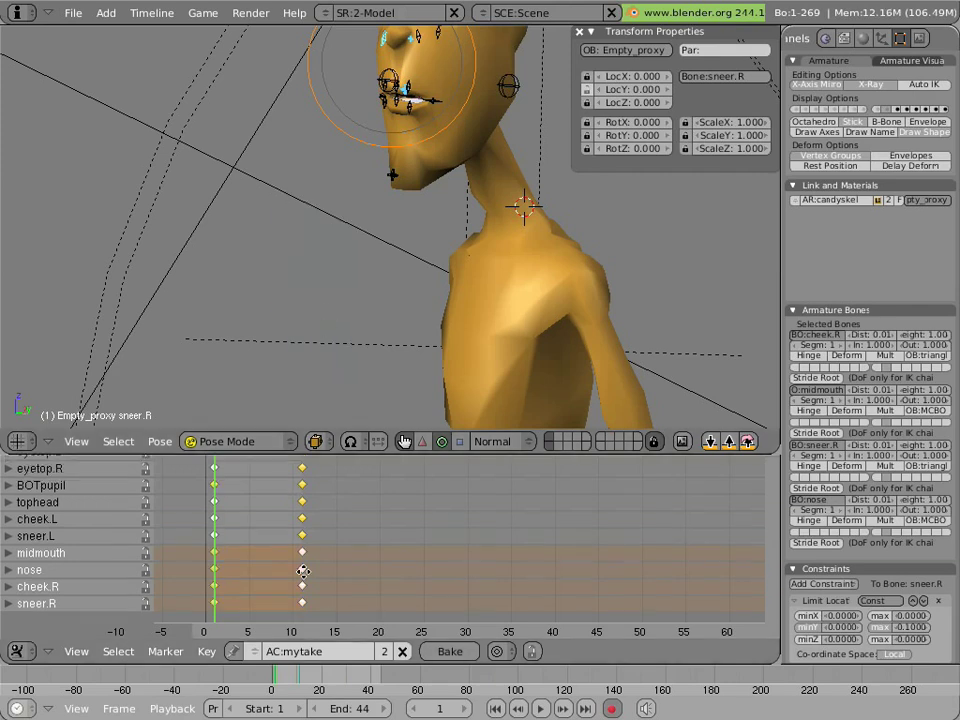
{"action": "scroll", "coordinate": [303, 571], "scroll_direction": "up", "scroll_amount": 5}
{"action": "scroll", "coordinate": [310, 525], "scroll_direction": "up", "scroll_amount": 5}
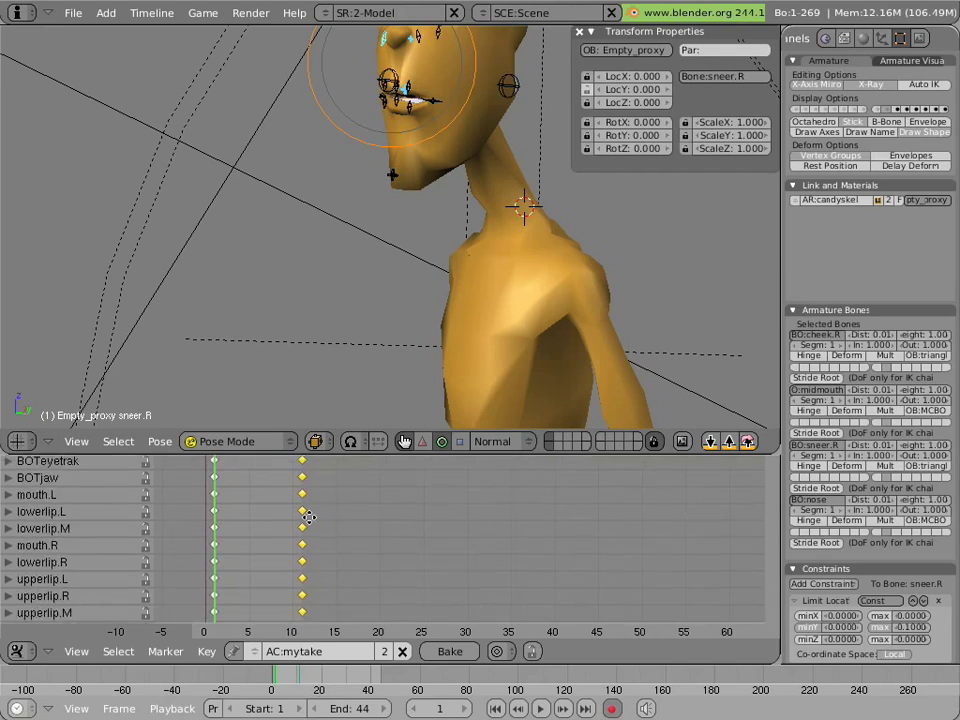
{"action": "scroll", "coordinate": [310, 517], "scroll_direction": "up", "scroll_amount": 3}
{"action": "scroll", "coordinate": [300, 525], "scroll_direction": "down", "scroll_amount": 8}
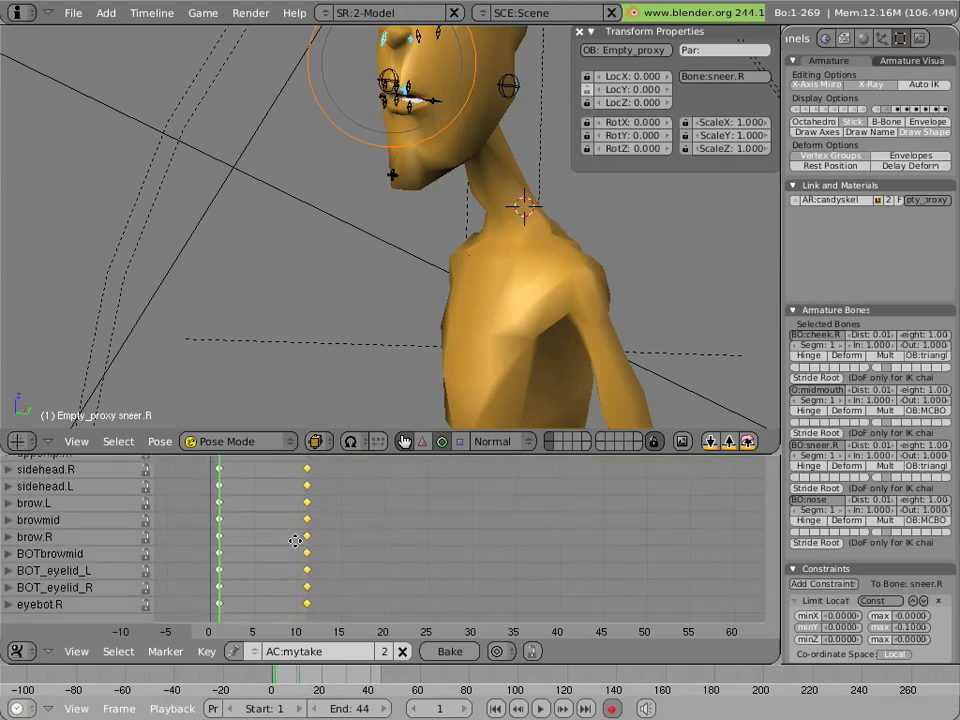
{"action": "scroll", "coordinate": [296, 540], "scroll_direction": "down", "scroll_amount": 5}
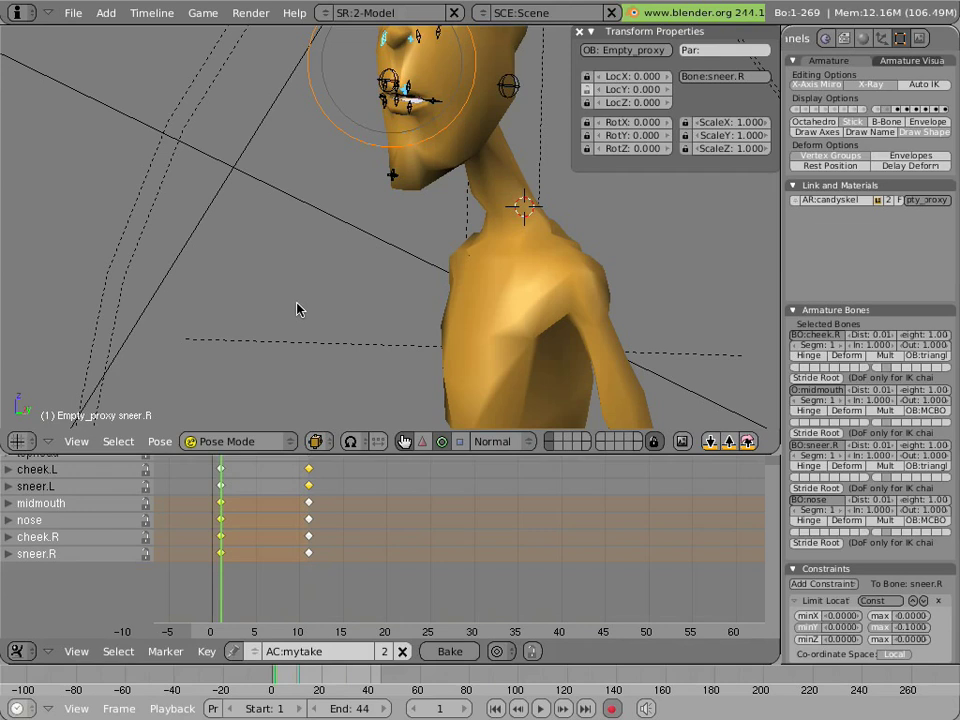
{"action": "key", "text": "a"}
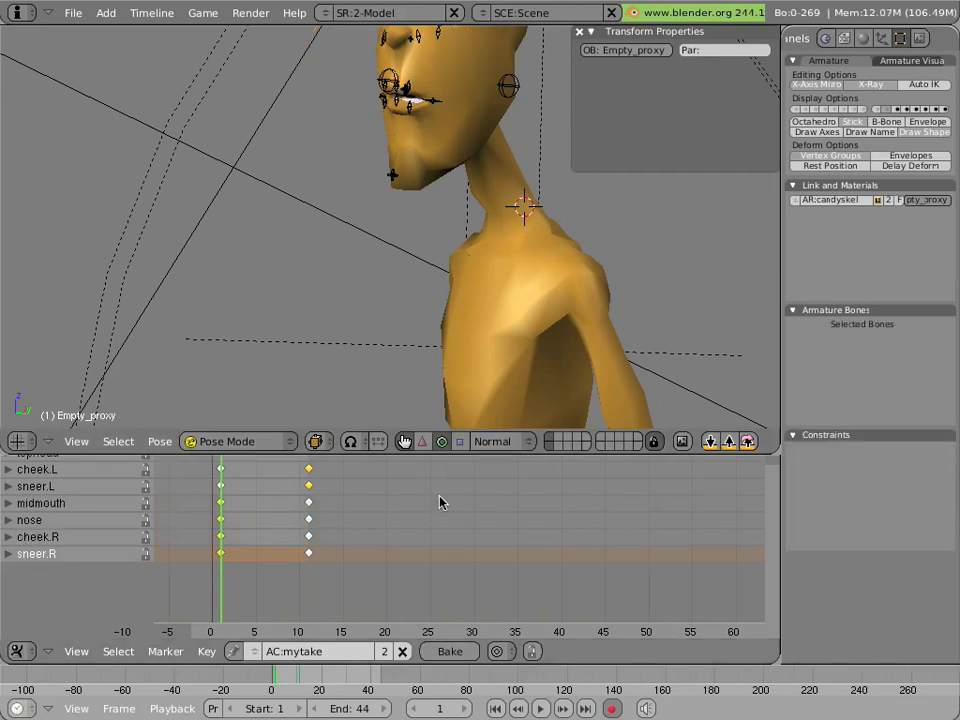
- Show the body, foot, arm and finger bone layers one at a time and check their channels for keys at frames 1 and 11
{"action": "key", "text": "ctrl+Up"}
{"action": "key", "text": "ctrl+Up"}
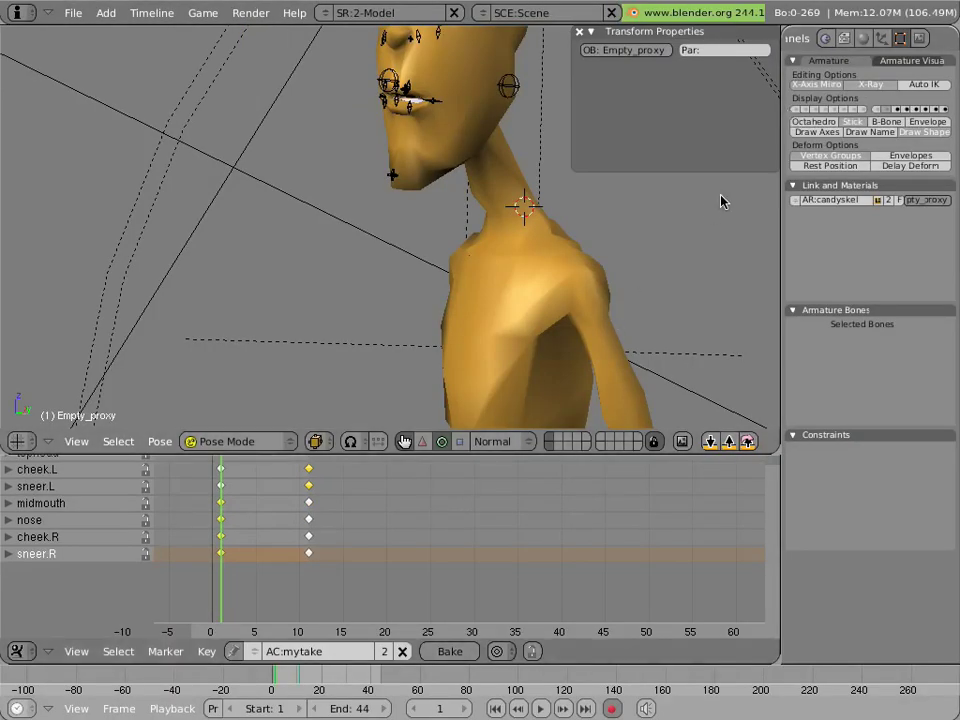
{"action": "left_click", "coordinate": [795, 111]}
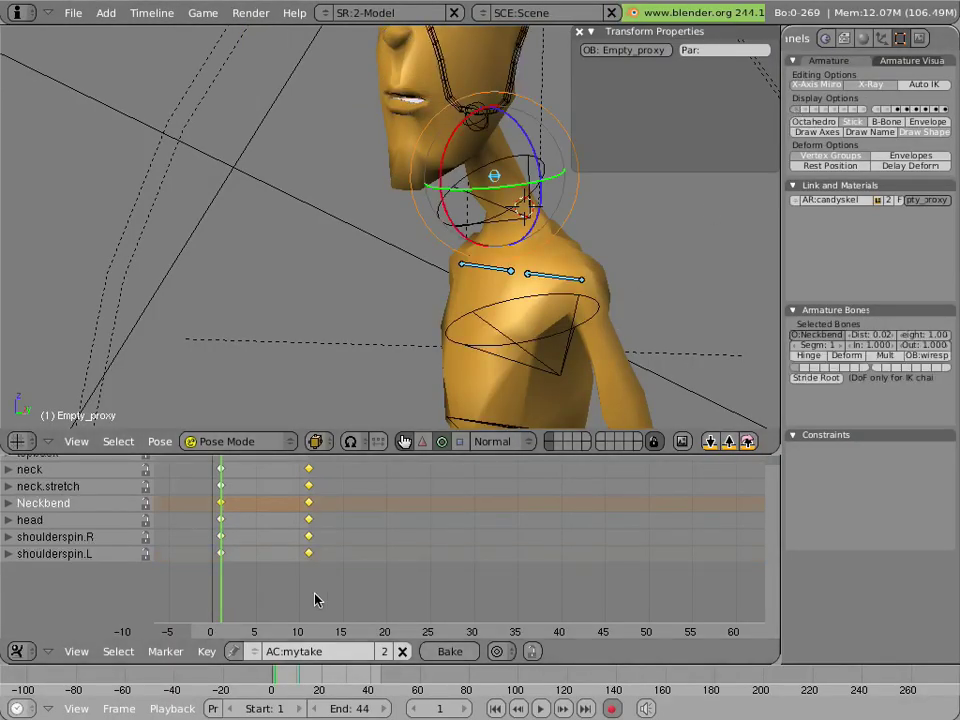
{"action": "key", "text": "ctrl+Up"}
{"action": "key", "text": "ctrl+Up"}
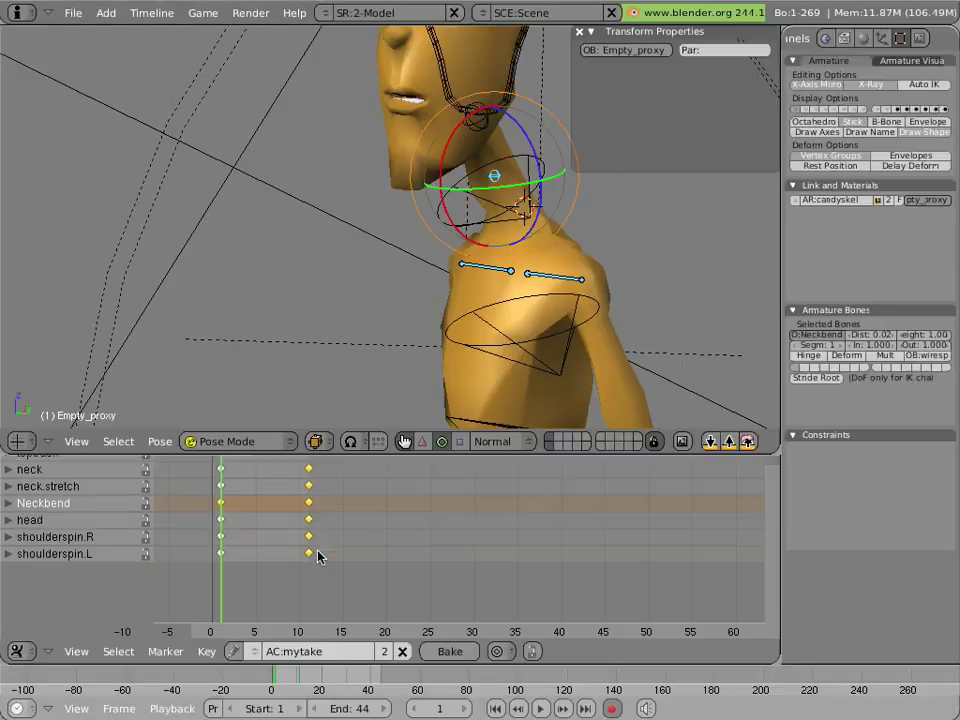
{"action": "left_click", "coordinate": [806, 110]}
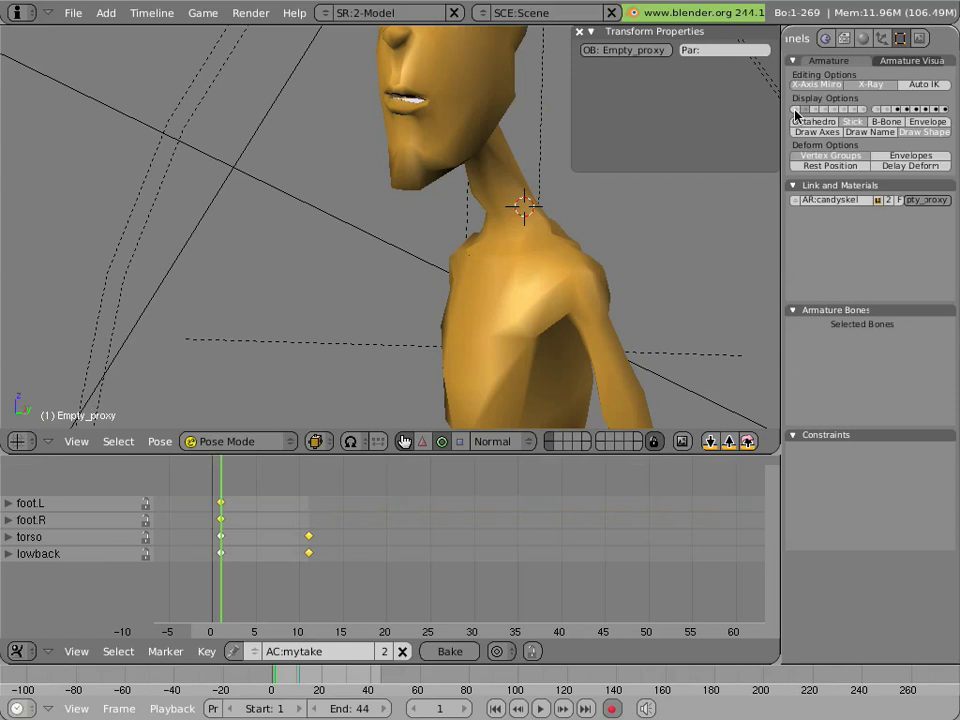
{"action": "left_click", "coordinate": [796, 111]}
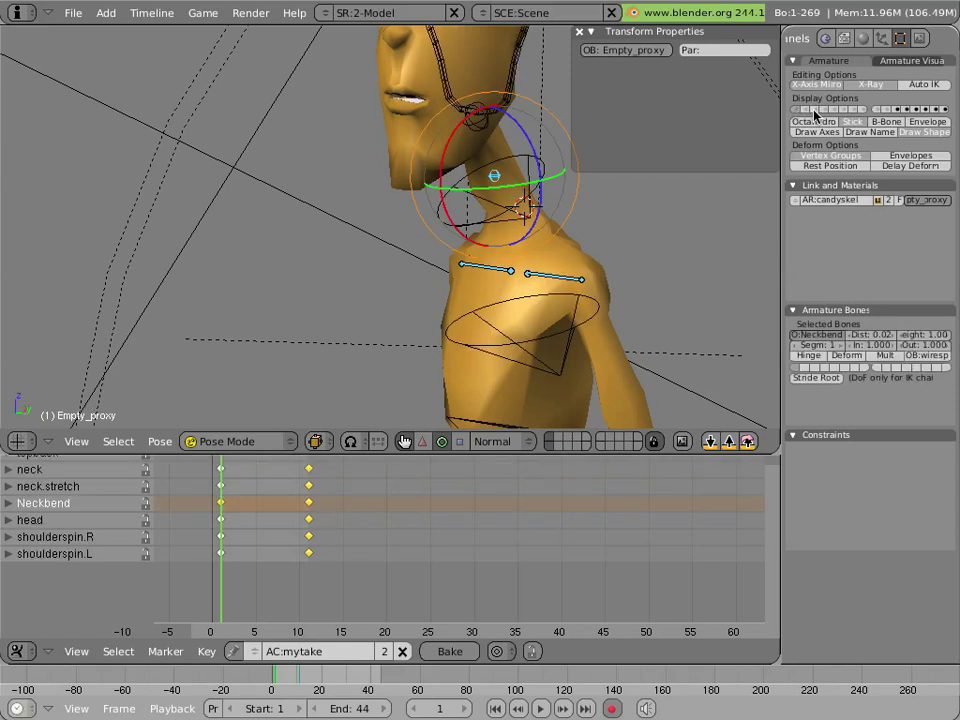
{"action": "left_click", "coordinate": [823, 110]}
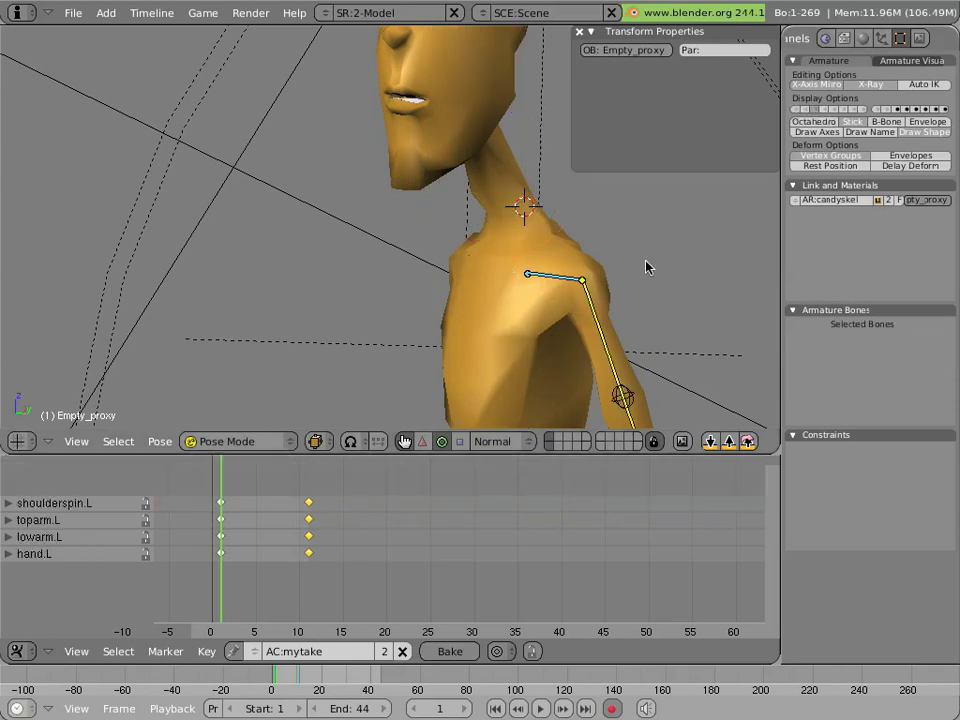
{"action": "left_click", "coordinate": [833, 110]}
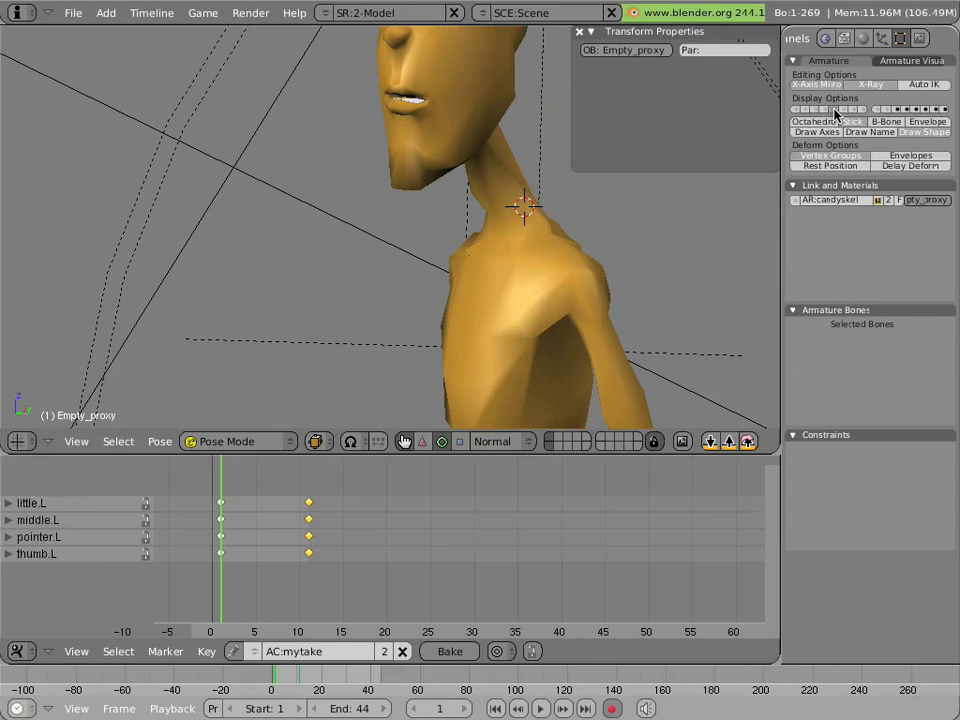
{"action": "middle_click_drag", "start_coordinate": [518, 232], "coordinate": [364, 69], "text": "shift"}
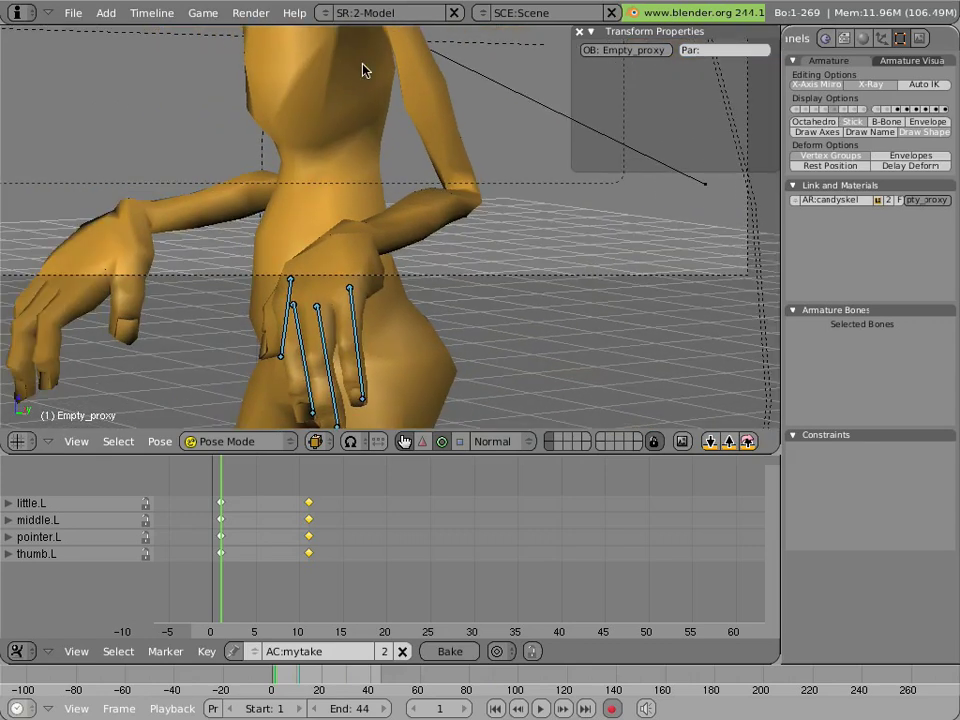
{"action": "left_click", "coordinate": [845, 110]}
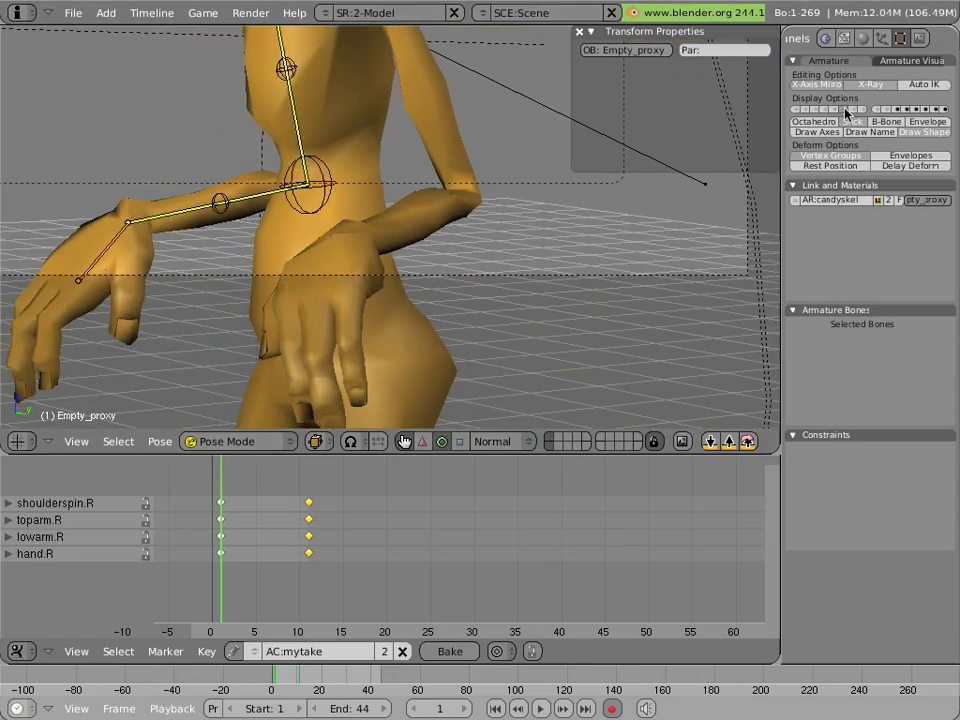
{"action": "left_click", "coordinate": [862, 109]}
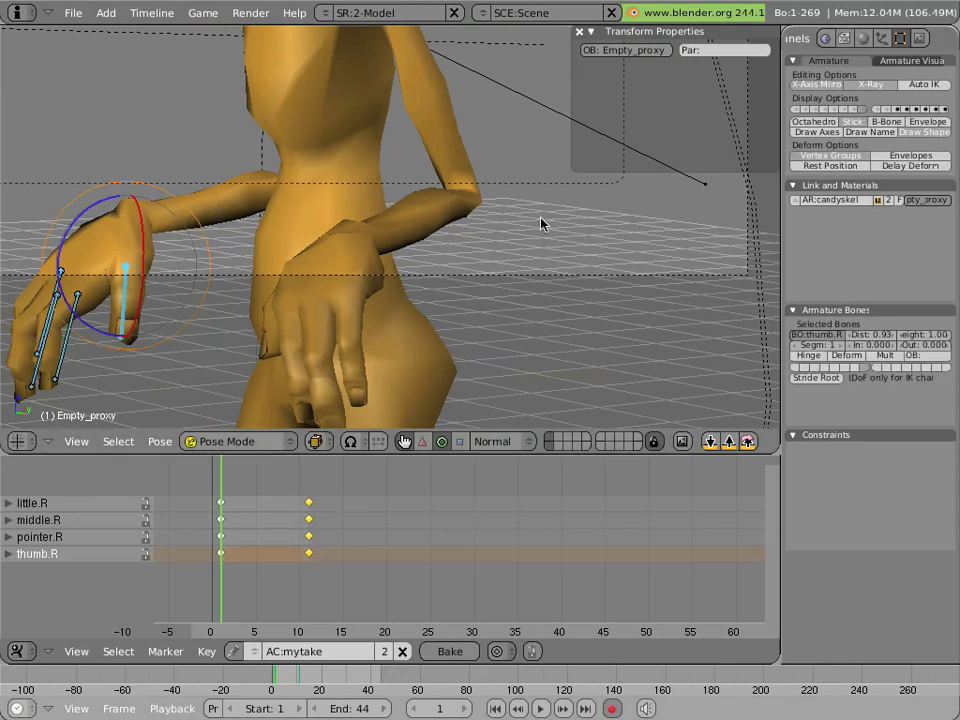
- Save the file over the existing take.blend
{"action": "key", "text": "ctrl+w"}
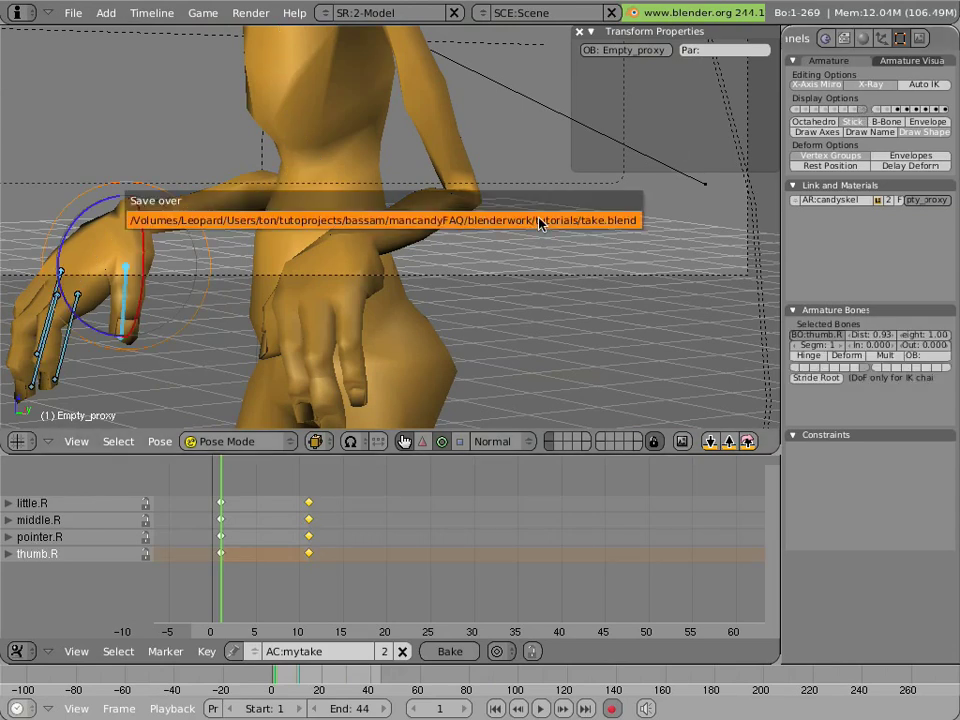
{"action": "left_click", "coordinate": [538, 220]}
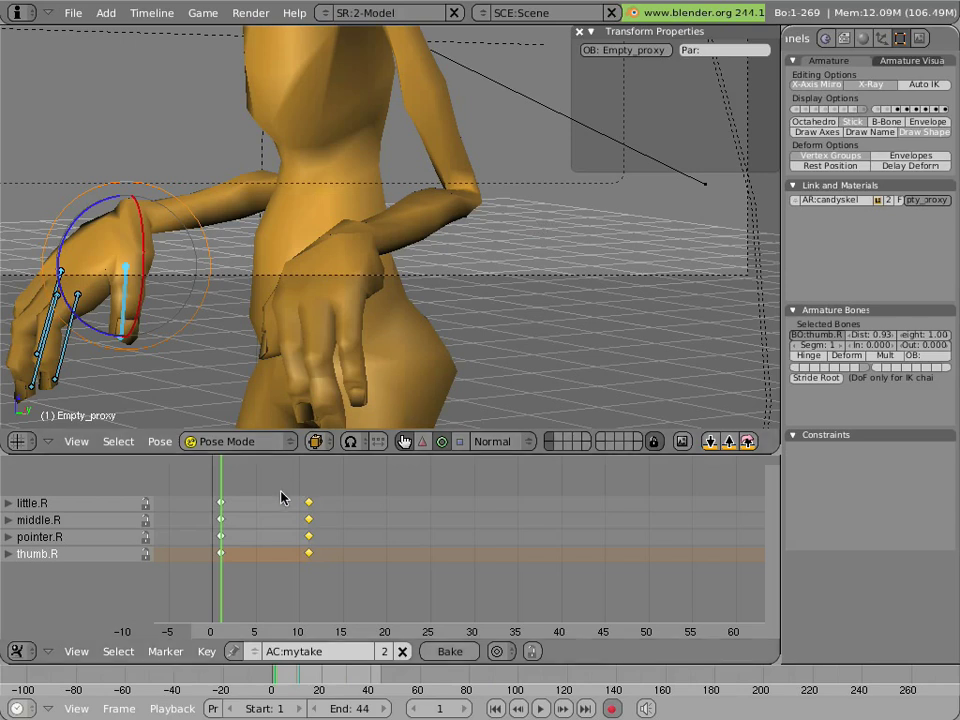
- Frame the character's upper body and flip repeatedly between frames 1 and 11 to compare the two key poses
{"action": "left_click_drag", "start_coordinate": [283, 497], "coordinate": [220, 497]}
{"action": "scroll", "coordinate": [365, 270], "scroll_direction": "down", "scroll_amount": 5}
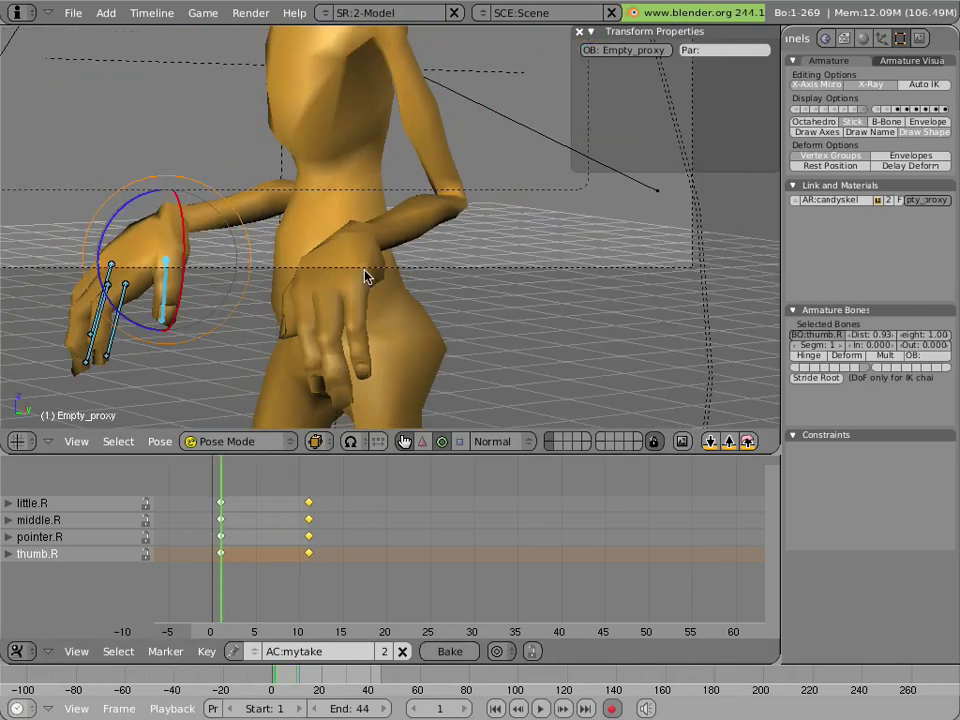
{"action": "middle_click_drag", "start_coordinate": [538, 232], "coordinate": [590, 497], "text": "shift"}
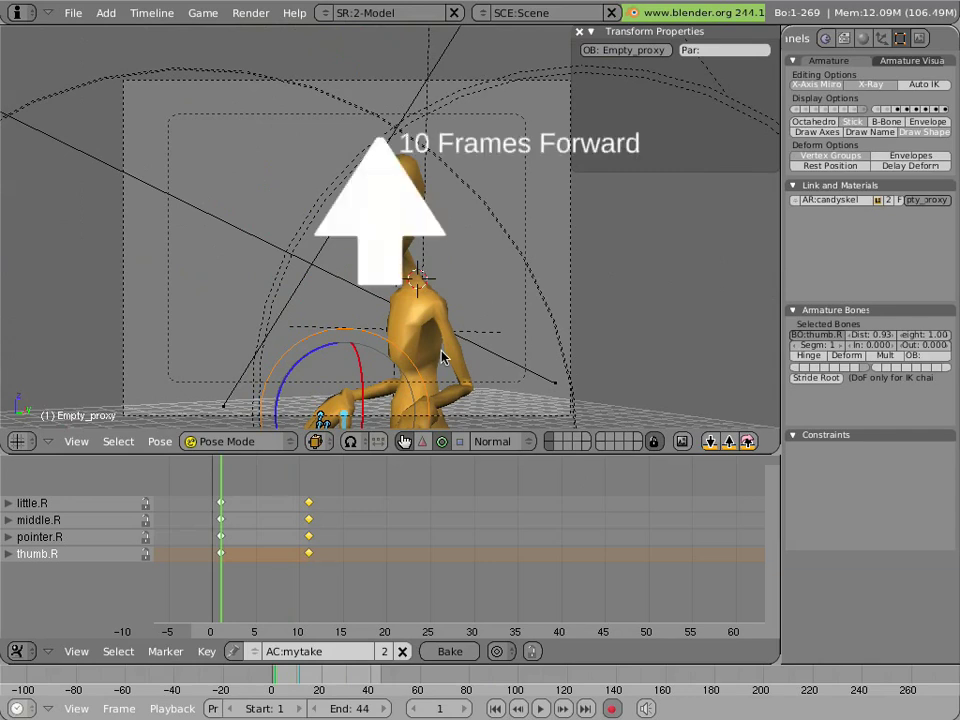
{"action": "key", "text": "Up"}
{"action": "key", "text": "Down"}
{"action": "key", "text": "Up"}
{"action": "key", "text": "Down"}
{"action": "key", "text": "Up"}
{"action": "key", "text": "Down"}
{"action": "key", "text": "Up"}
{"action": "key", "text": "Down"}
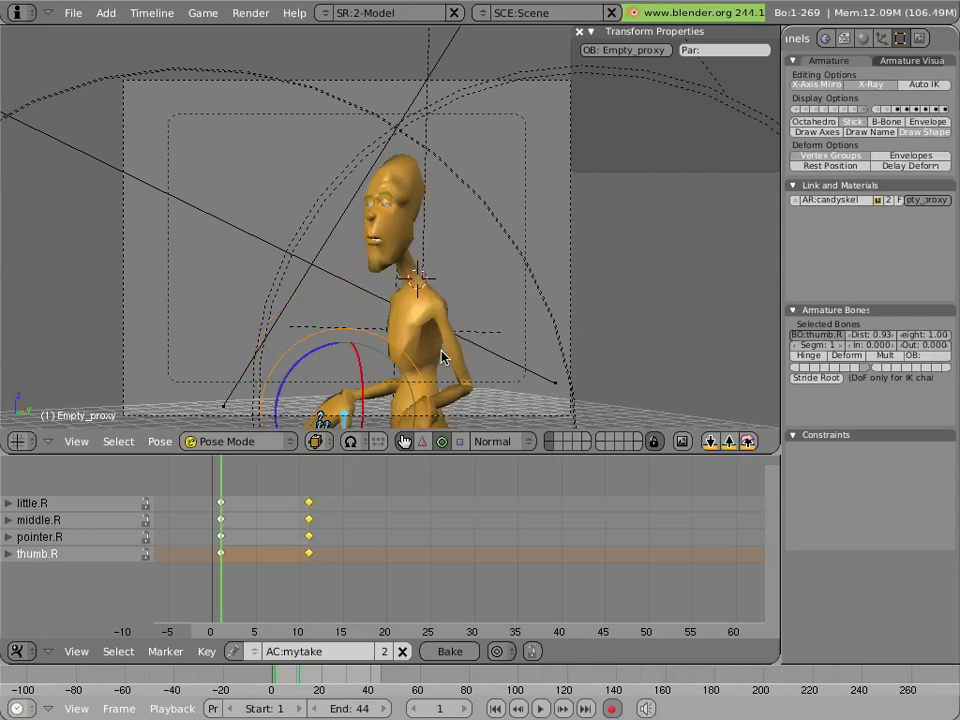
{"action": "key", "text": "Up"}
{"action": "key", "text": "Down"}
{"action": "key", "text": "Up"}
{"action": "key", "text": "Down"}
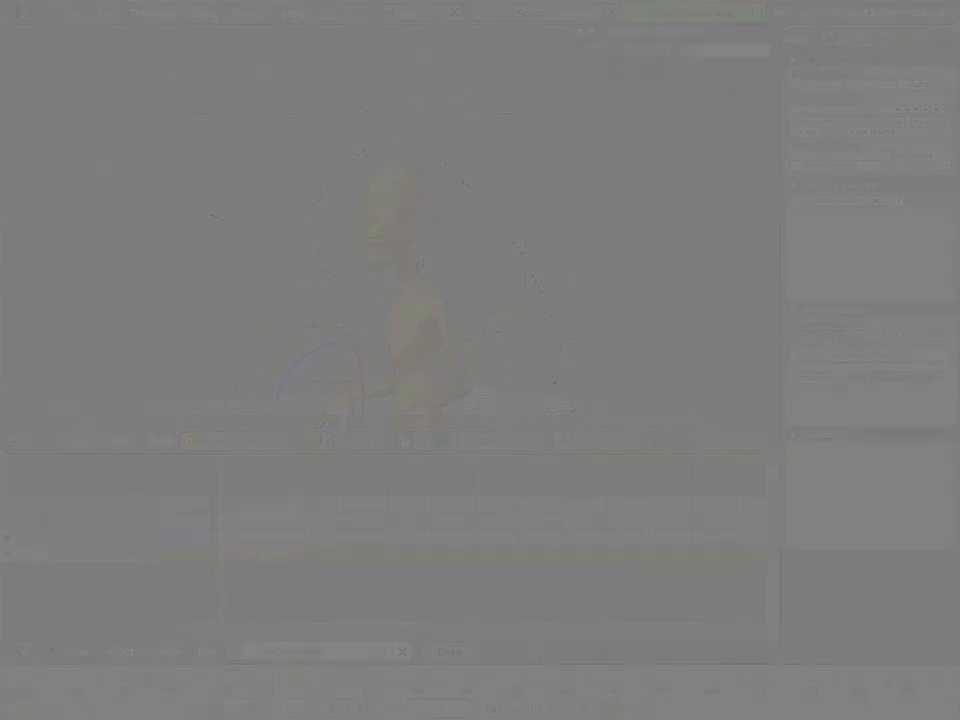